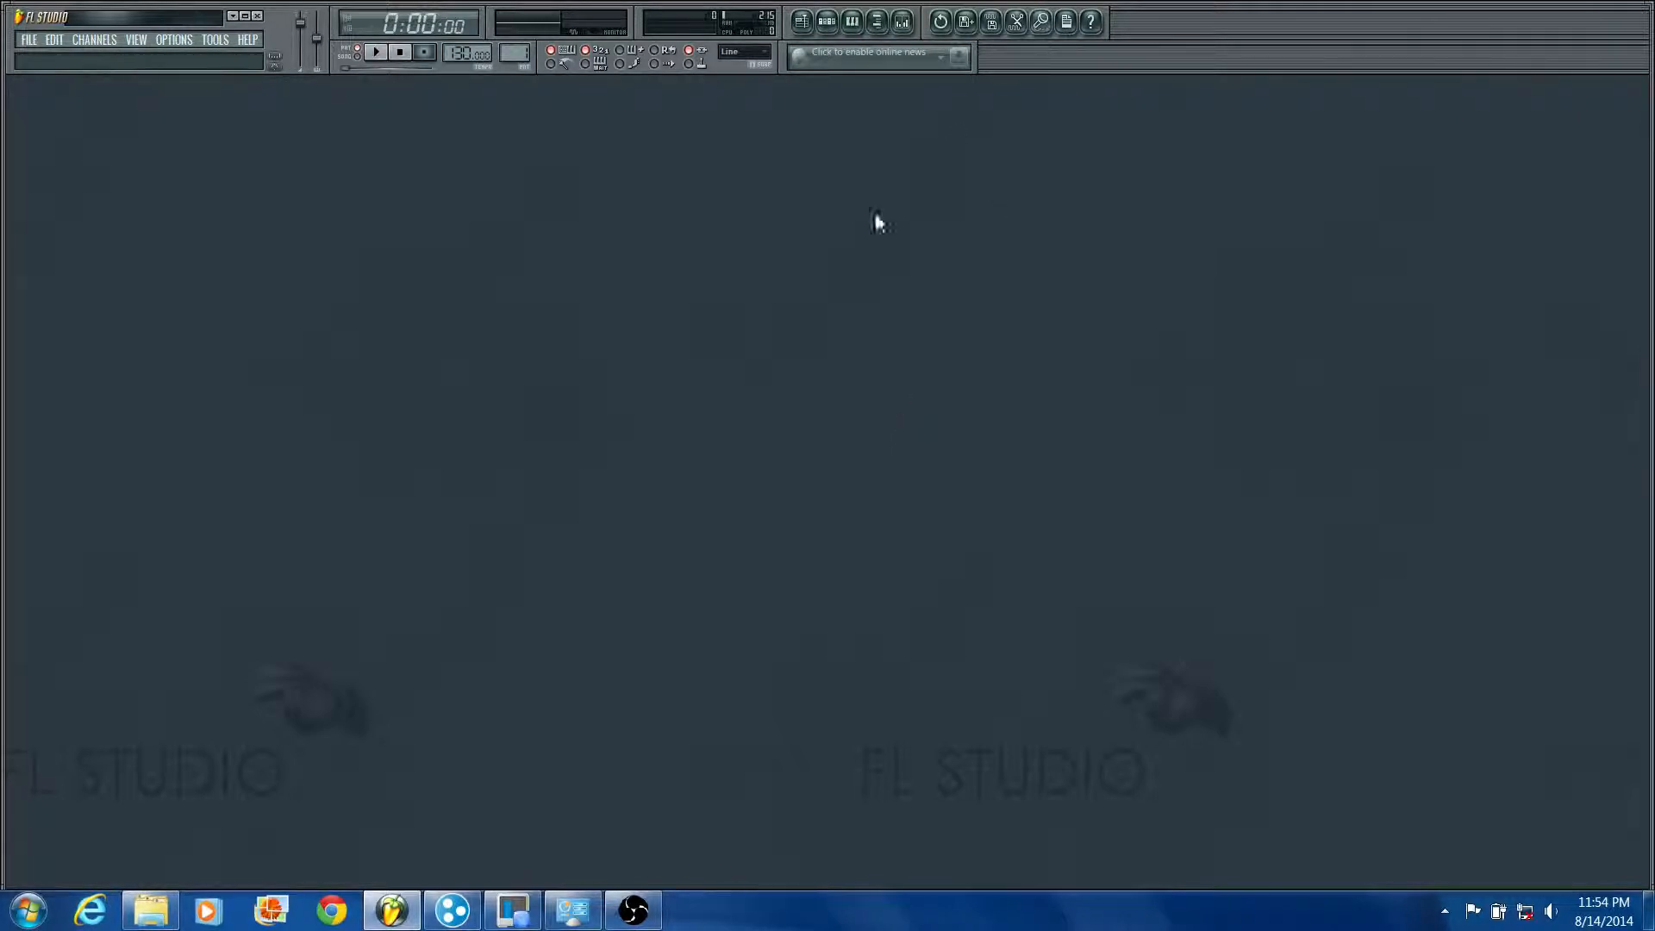
Step: Show the browser and the step sequencer, closing the playlist after viewing it
click(881, 25)
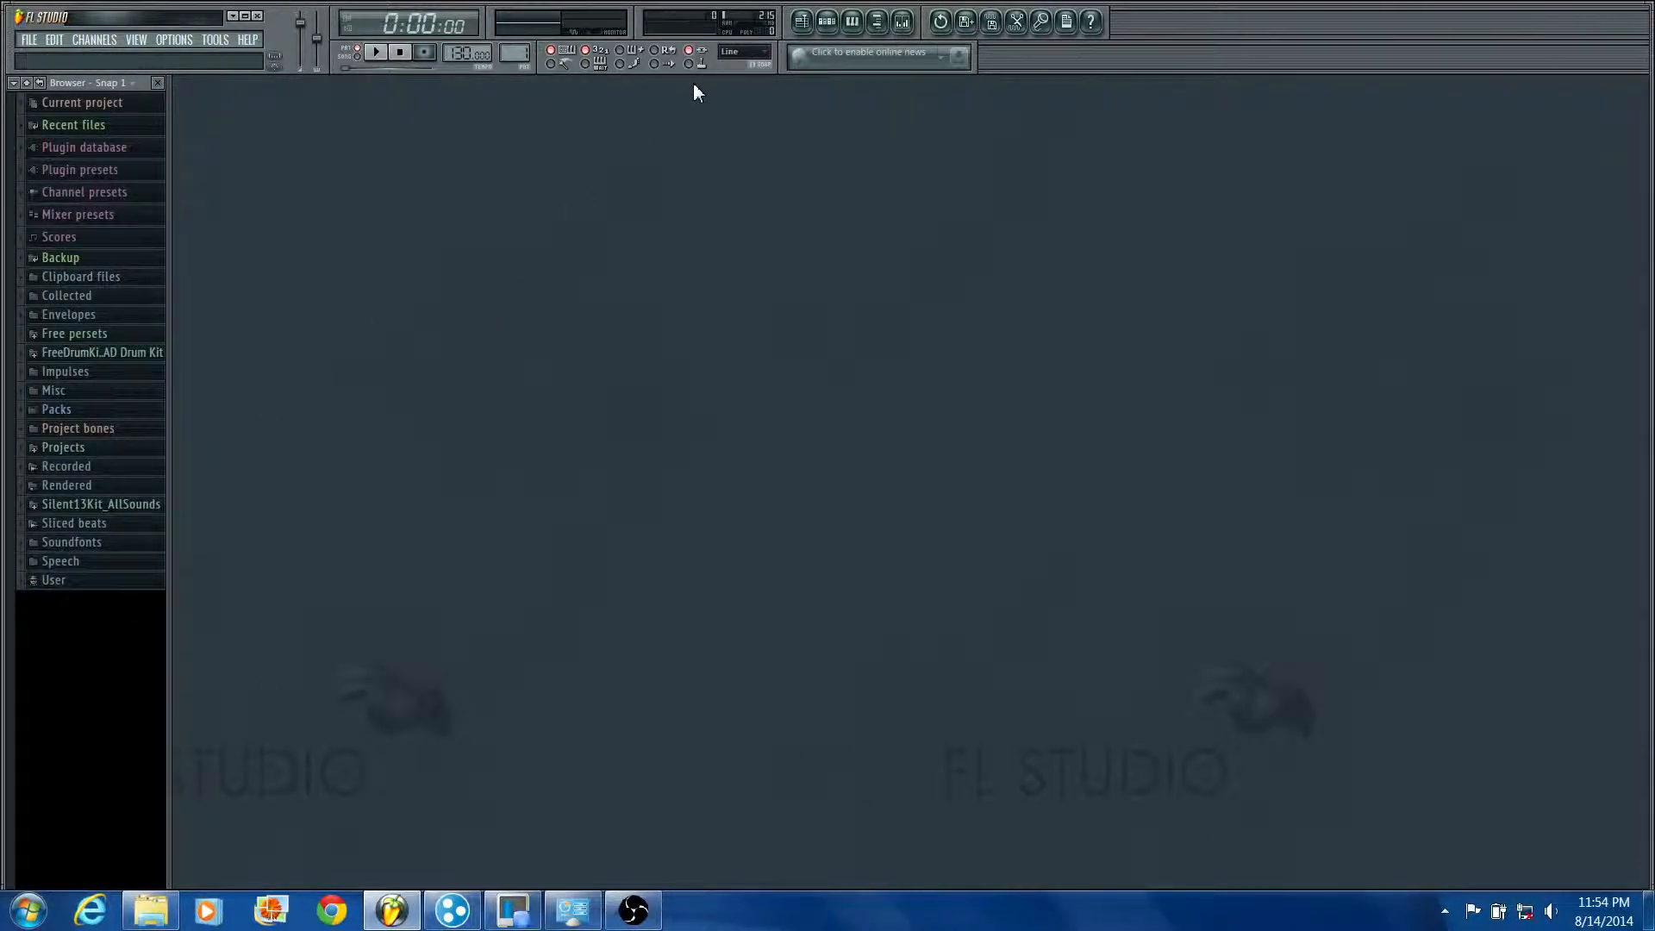
click(819, 24)
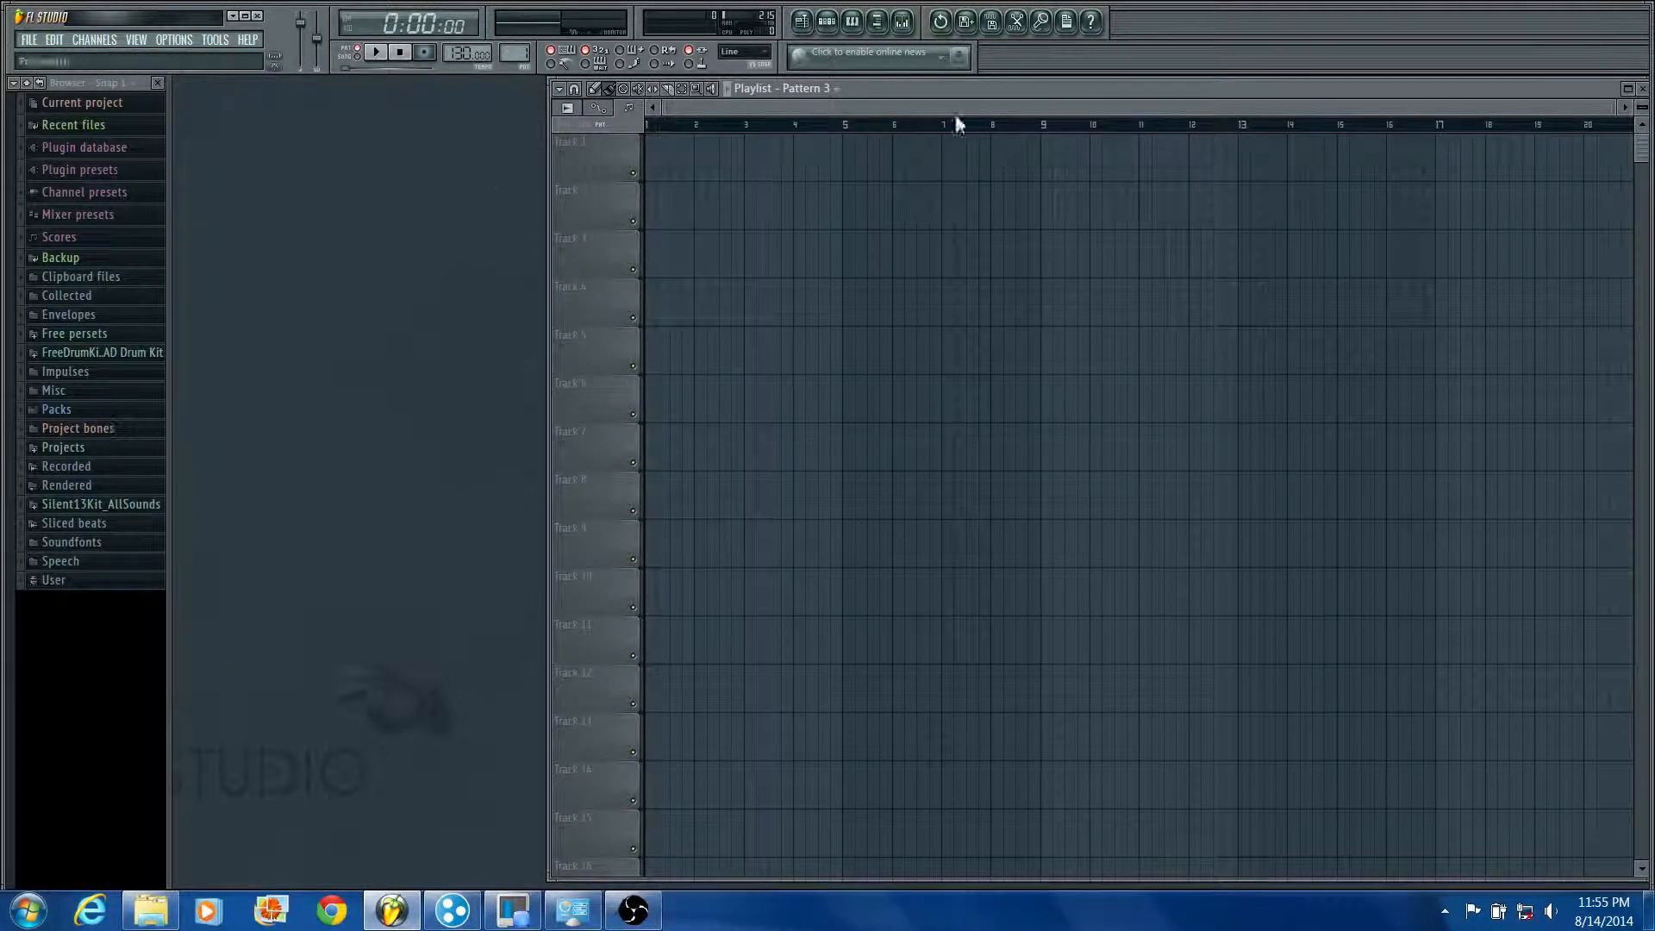
click(802, 22)
click(827, 22)
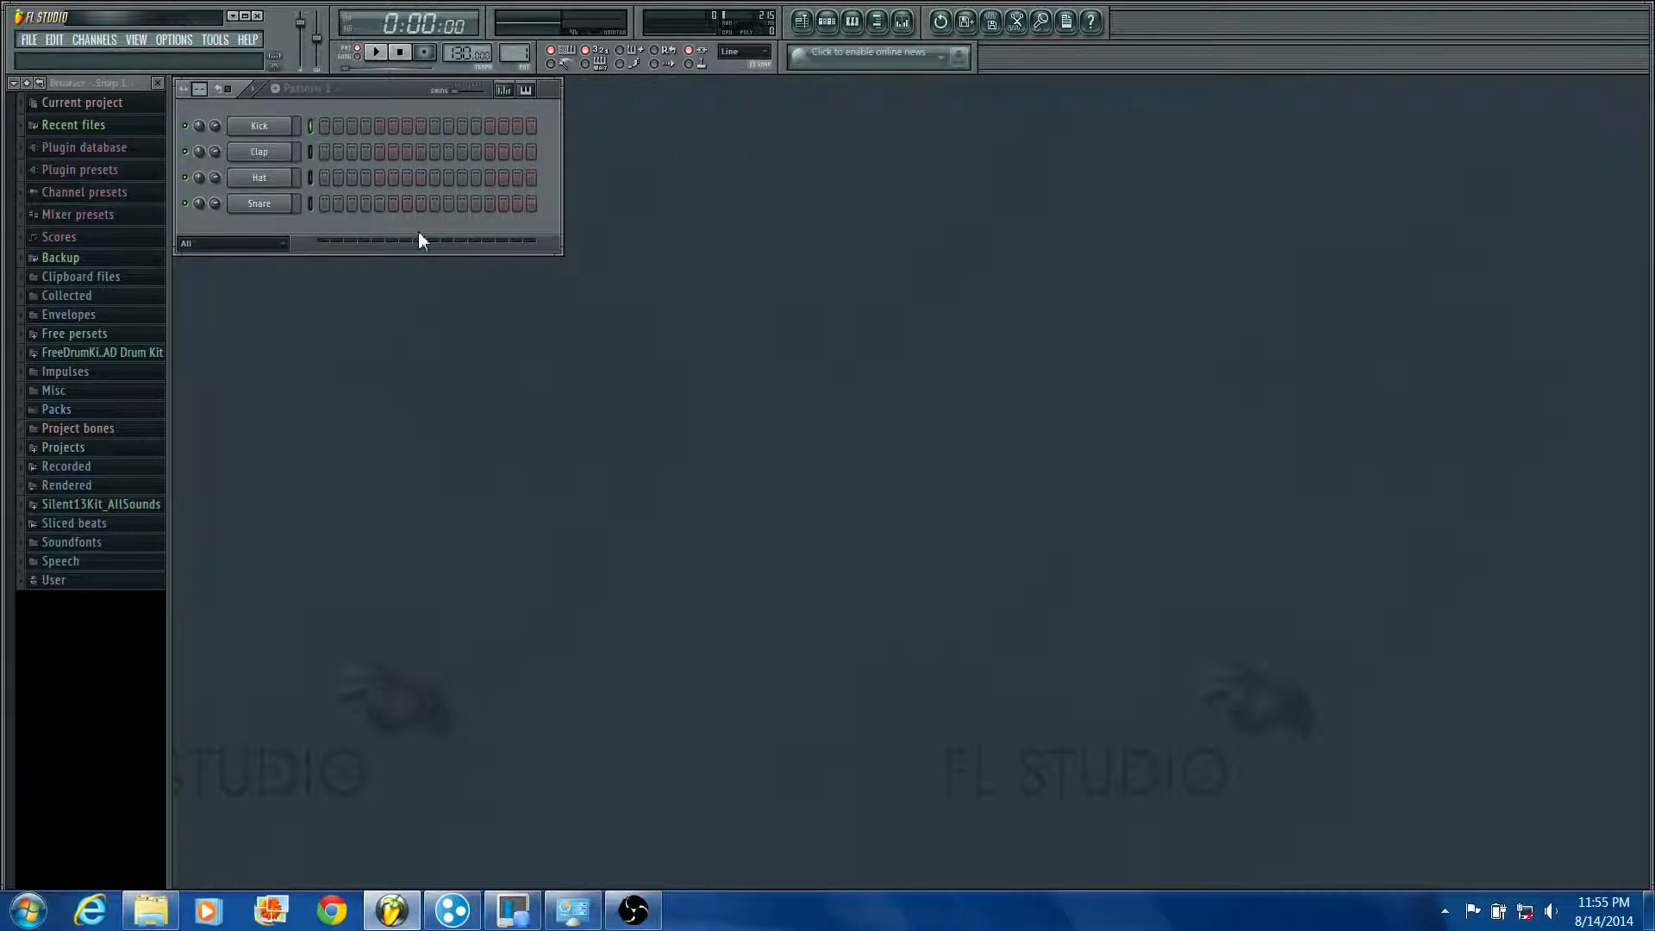
Step: View the piano roll and the mixer, and close the mixer window
click(854, 23)
click(904, 22)
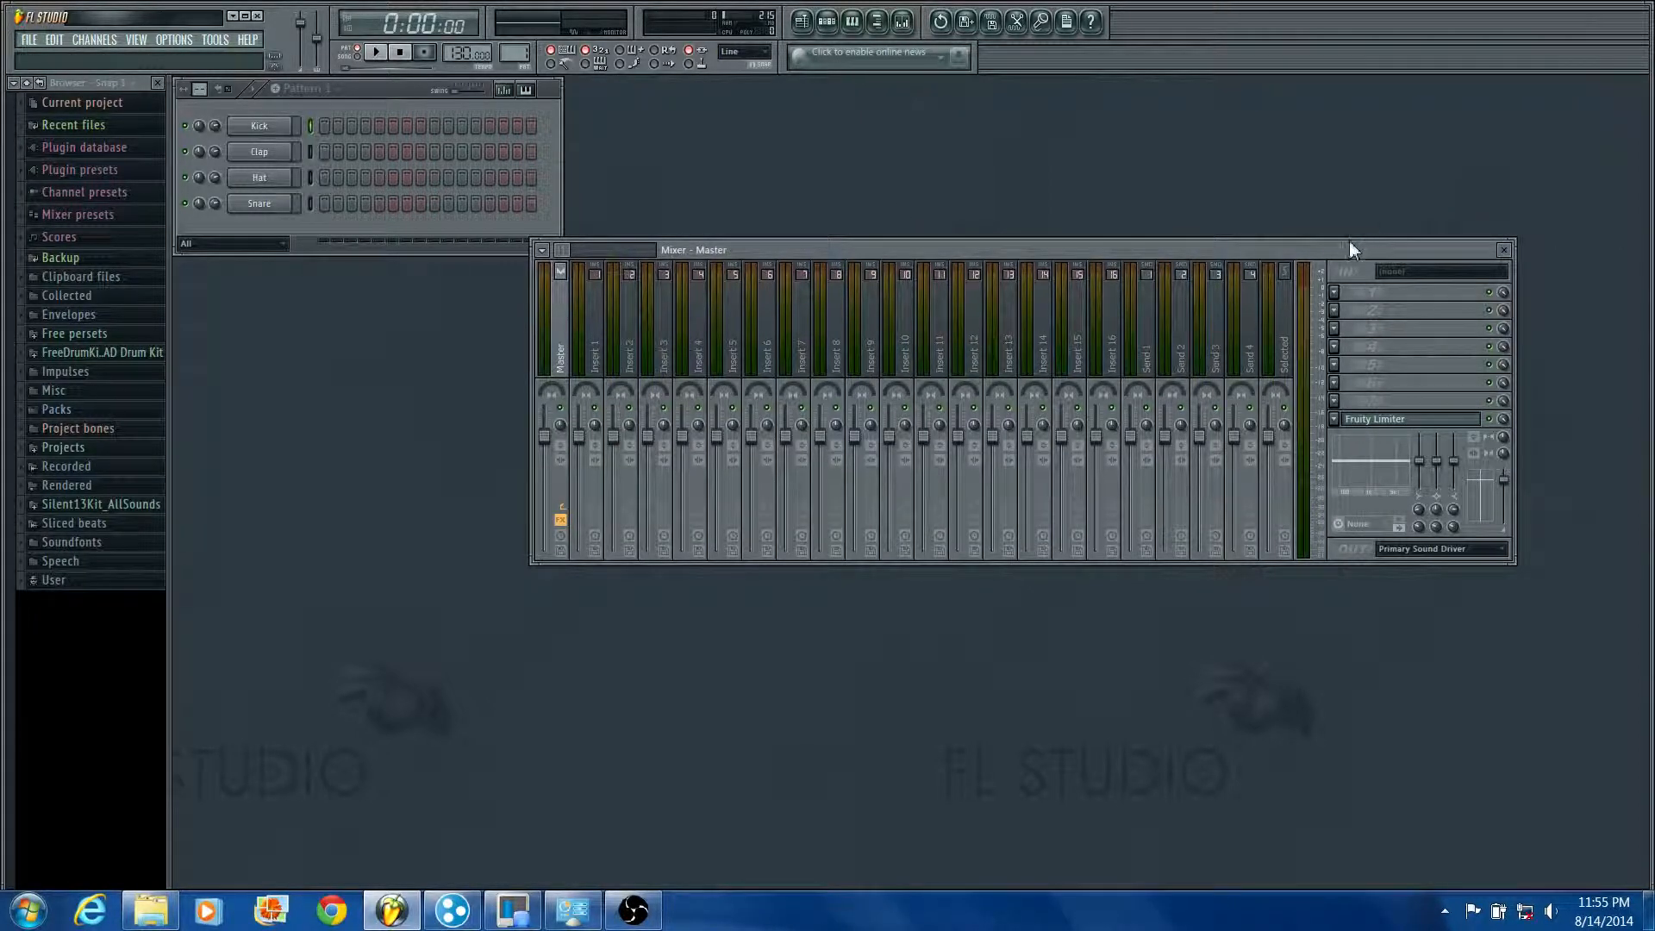
mouse_move(1348, 250)
mouse_down()
mouse_move(1264, 145)
mouse_move(1297, 222)
mouse_up()
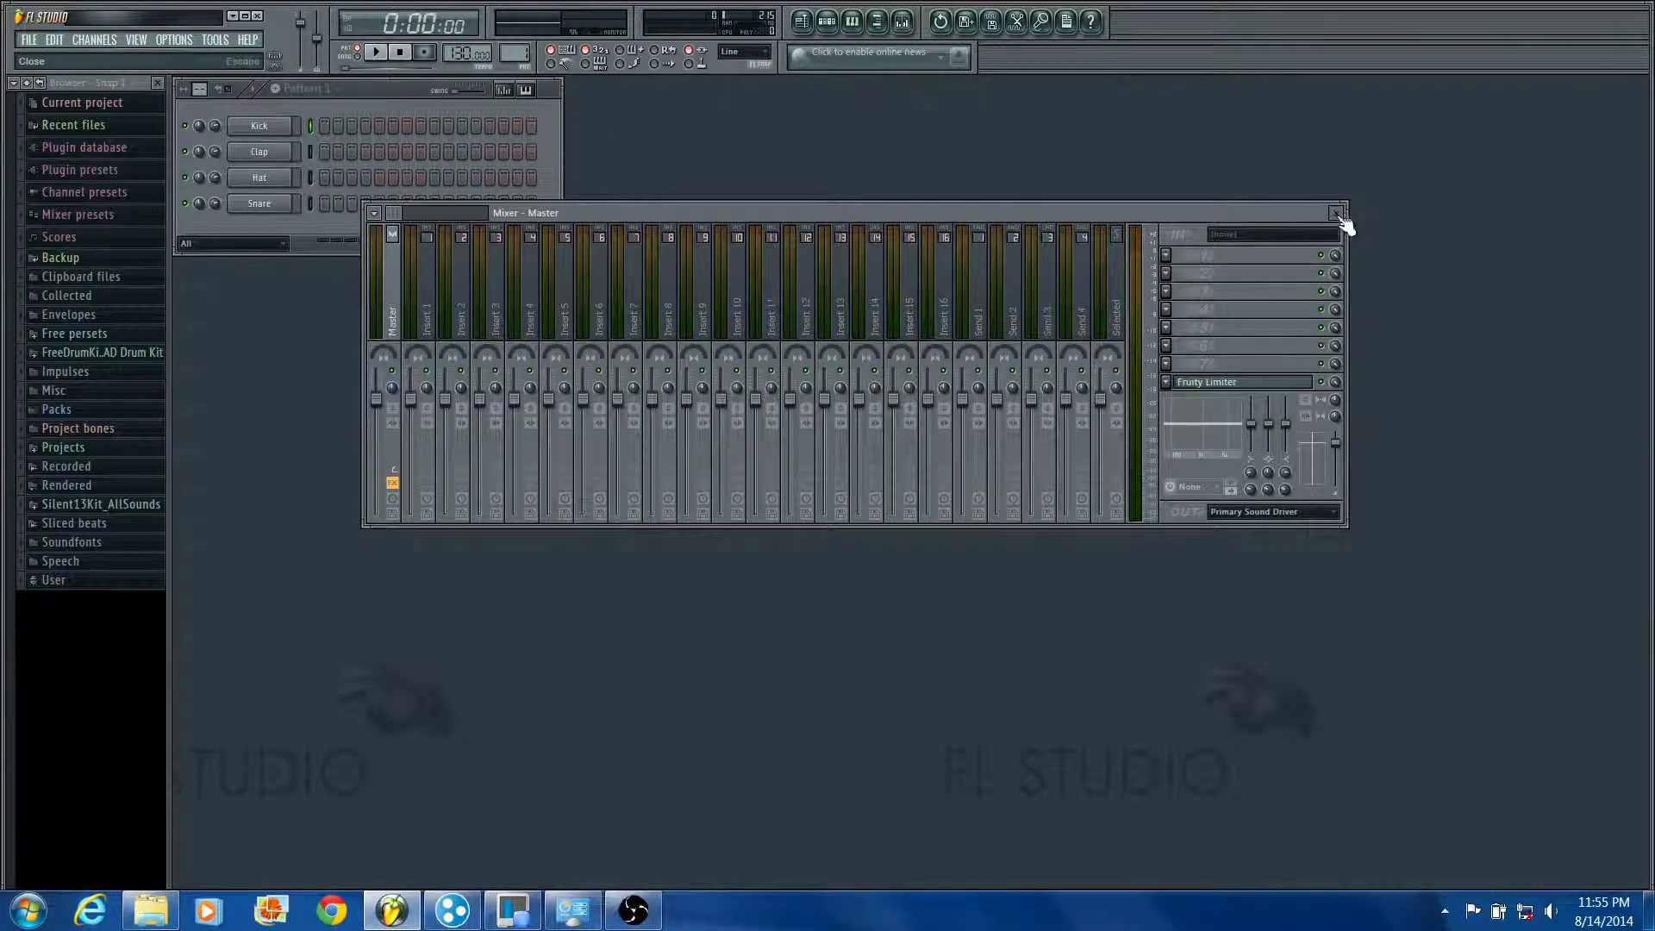
click(1337, 213)
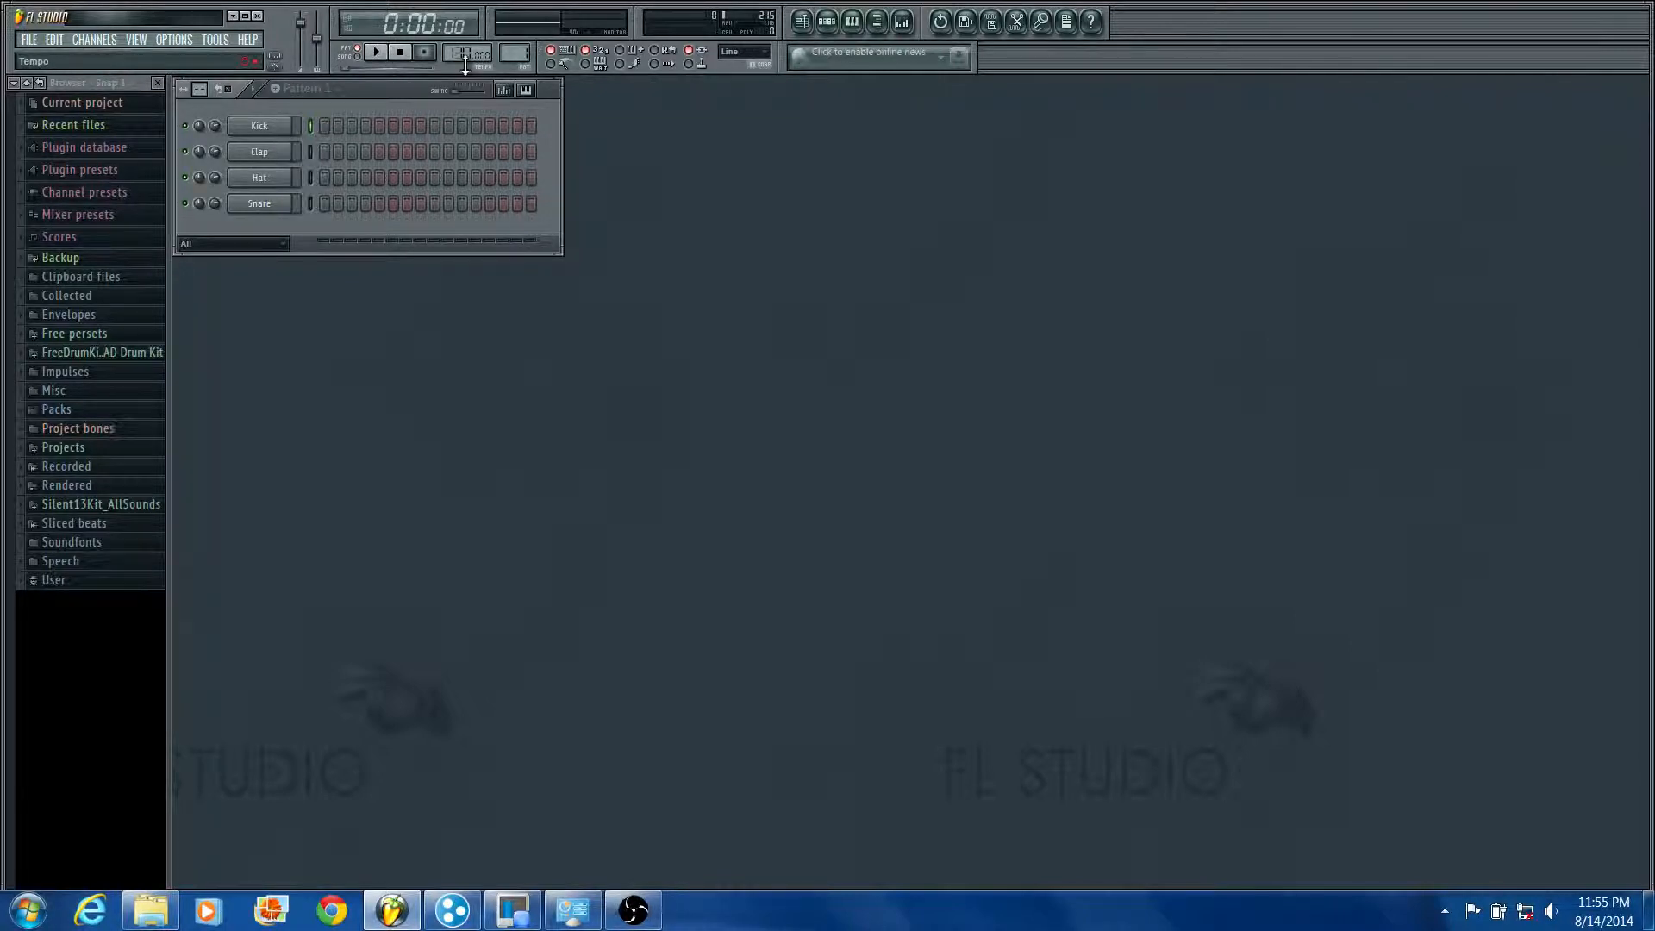
Step: Set the project tempo to 140 BPM and play the empty pattern
drag(466, 64, 395, 85)
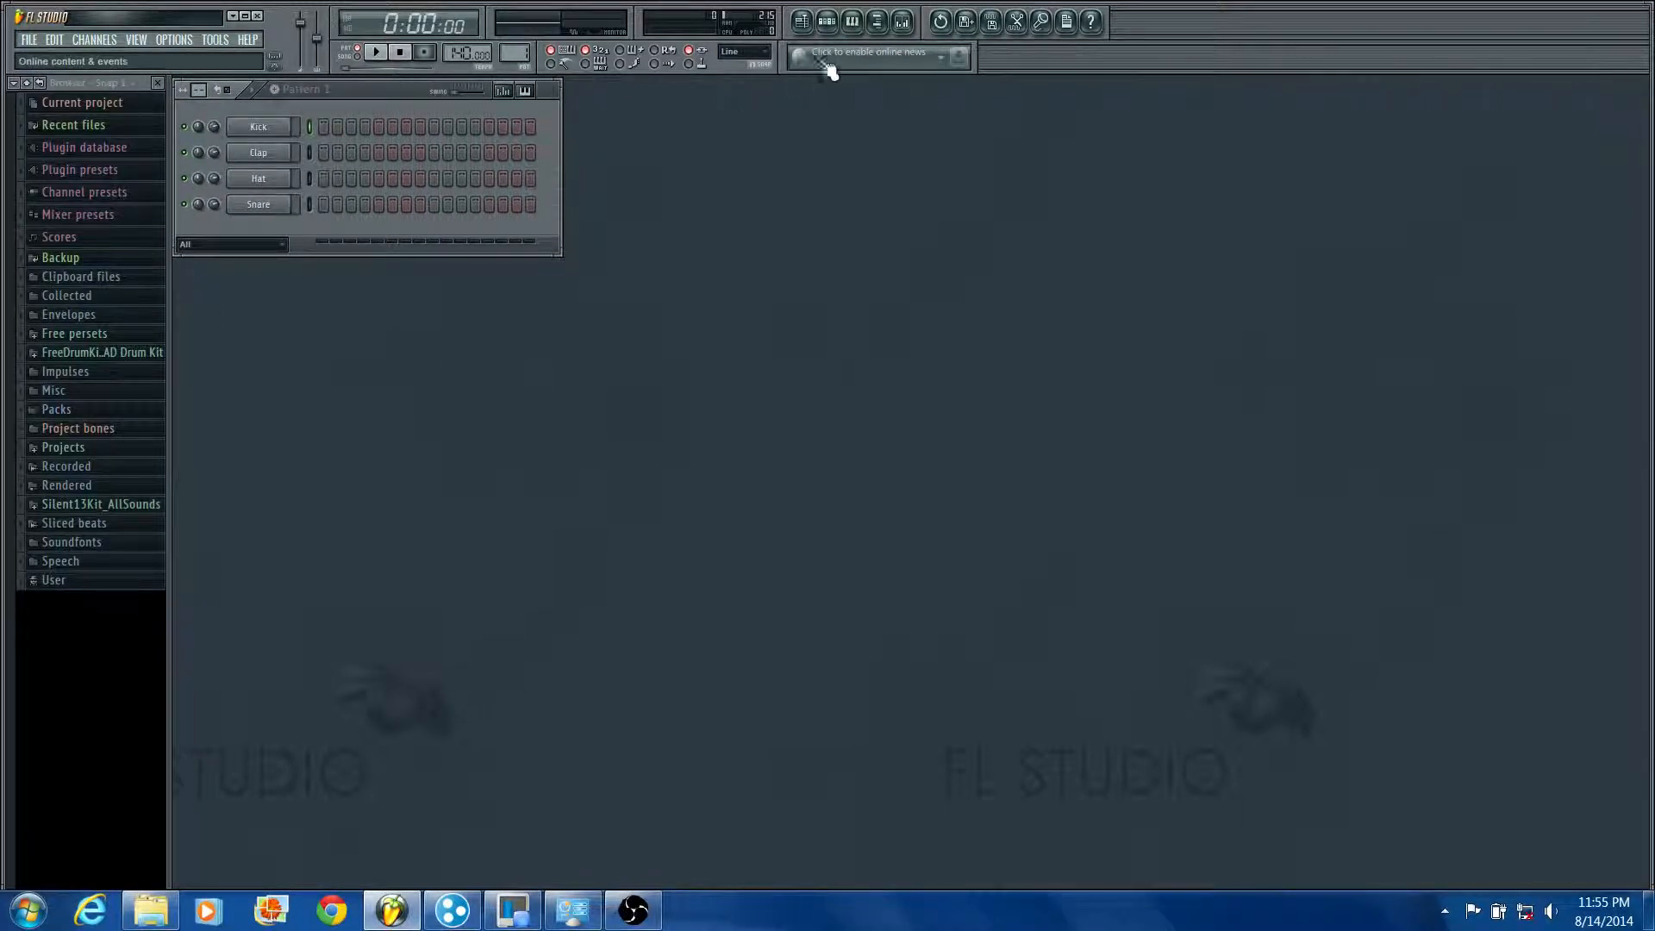
click(368, 64)
key(space)
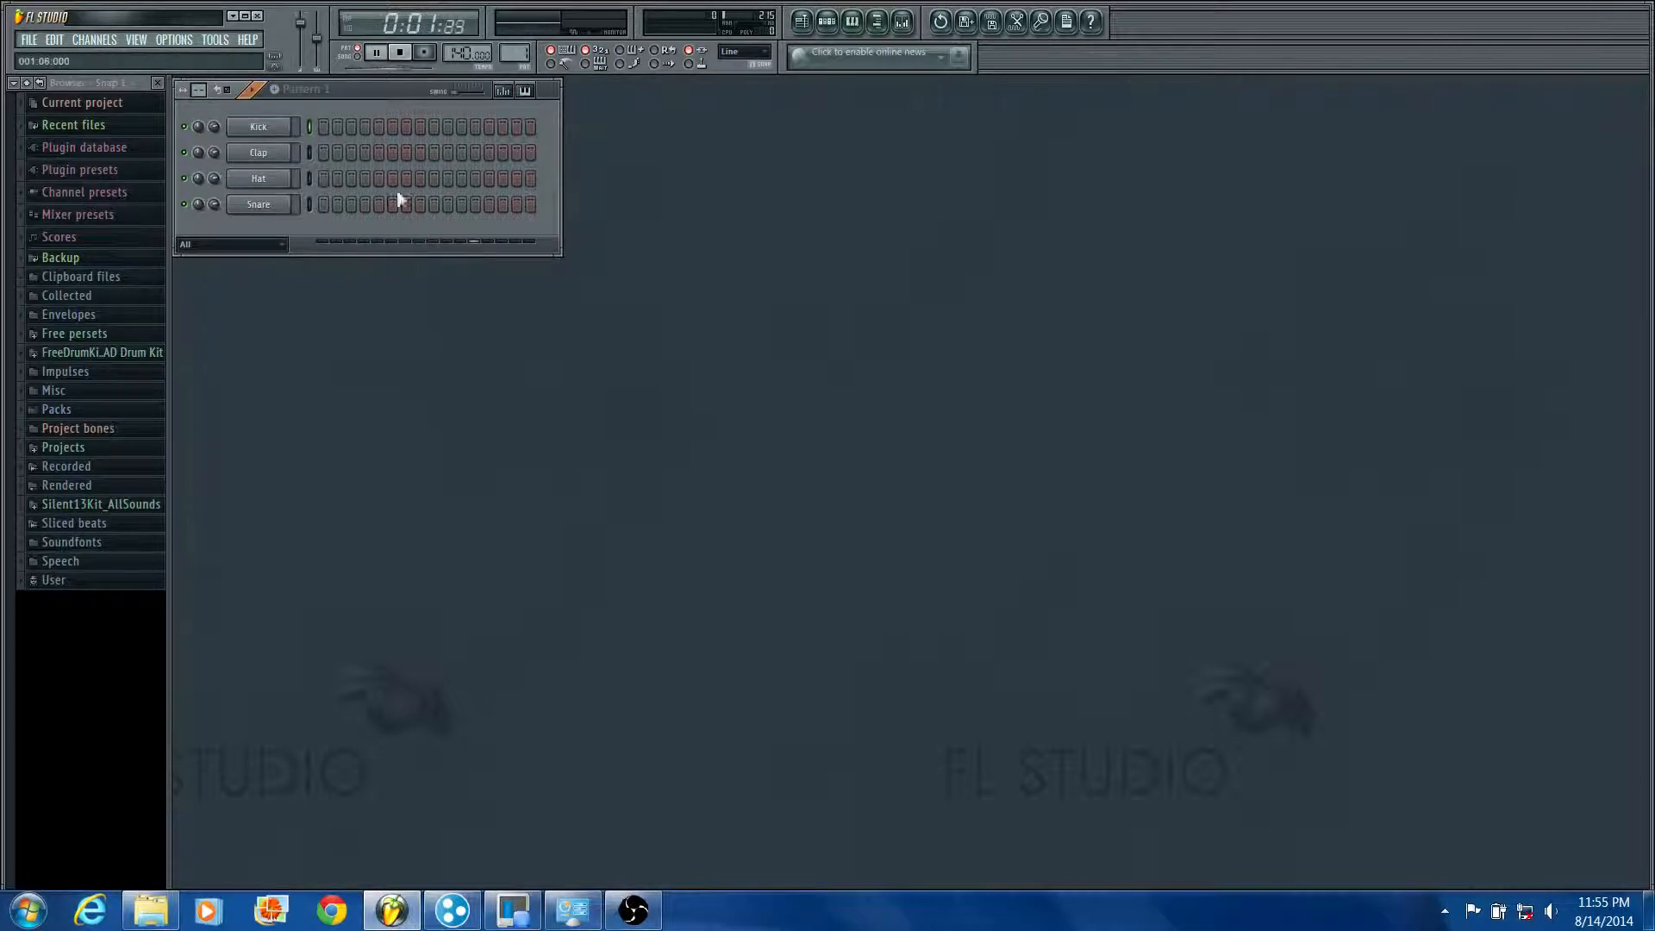
Step: Activate the Kick's first step in Pattern 1 and play the pattern to hear it
click(323, 127)
key(space)
key(space)
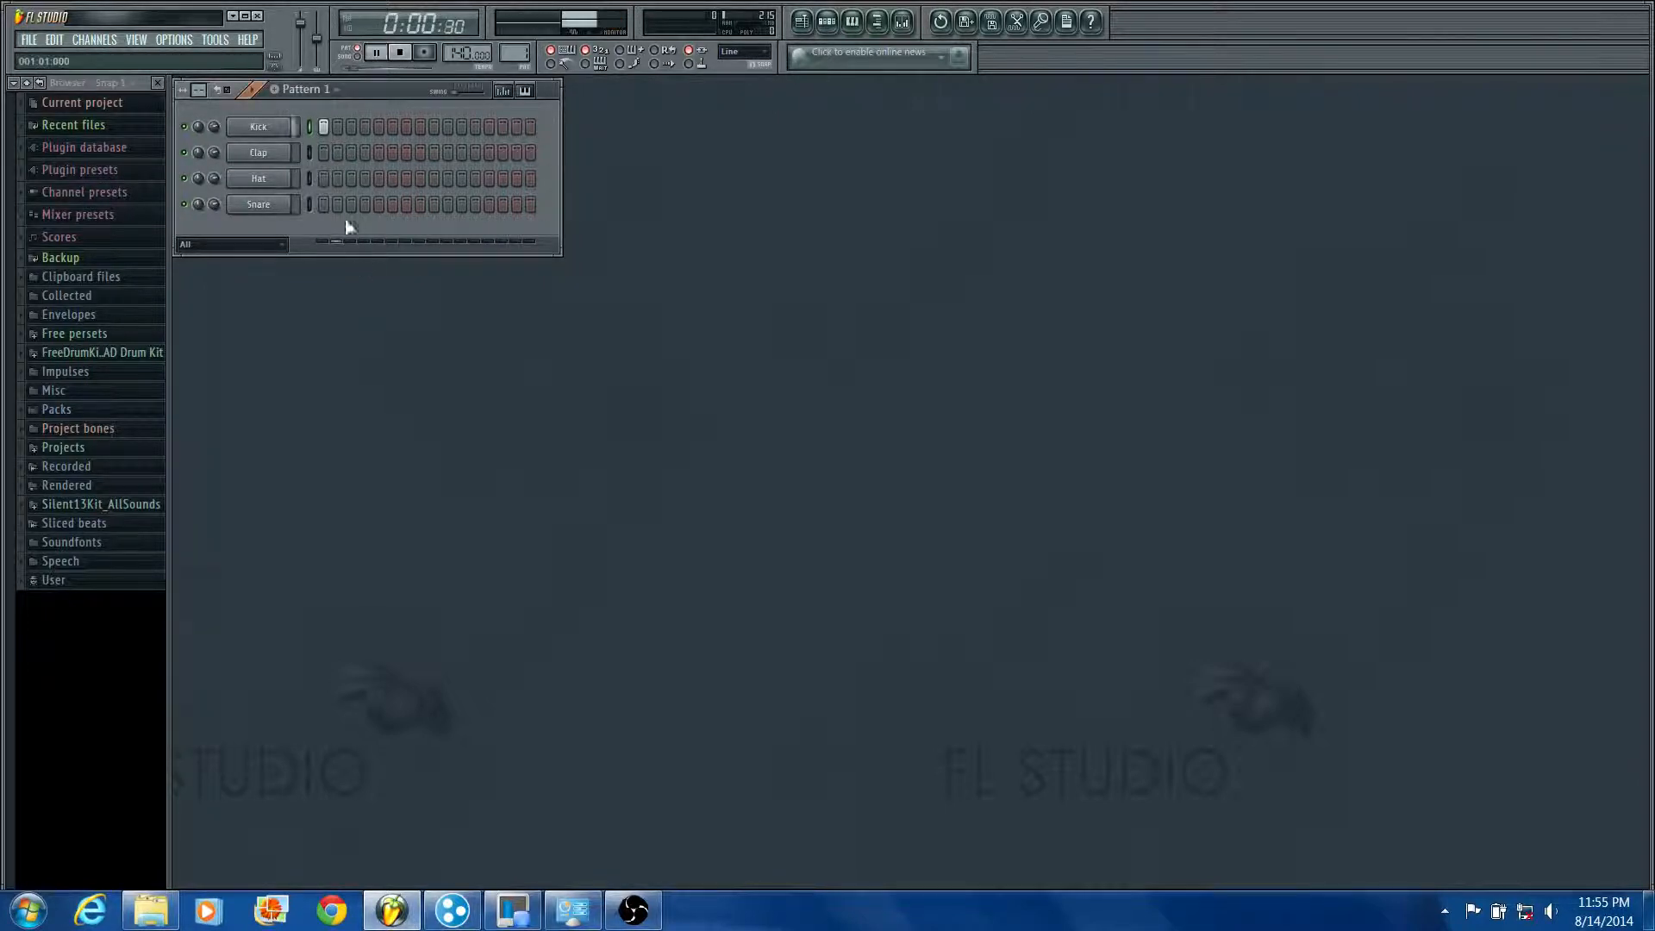
key(space)
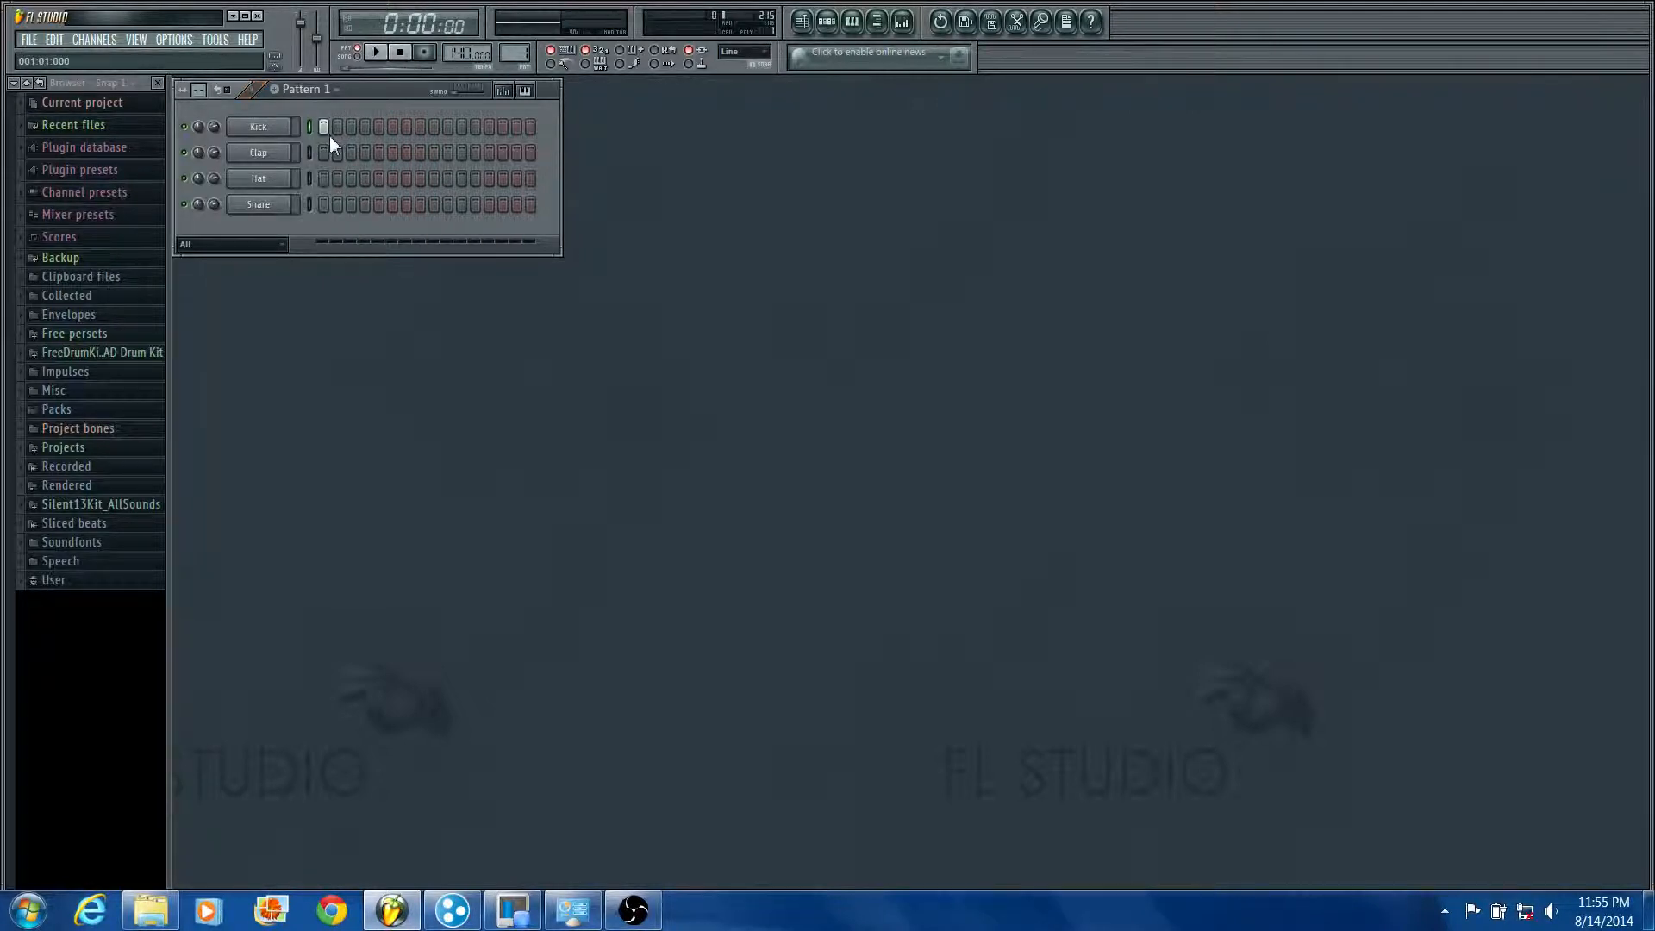
Step: Open the playlist, play the empty arrangement in song mode, stop it and close the playlist
click(813, 26)
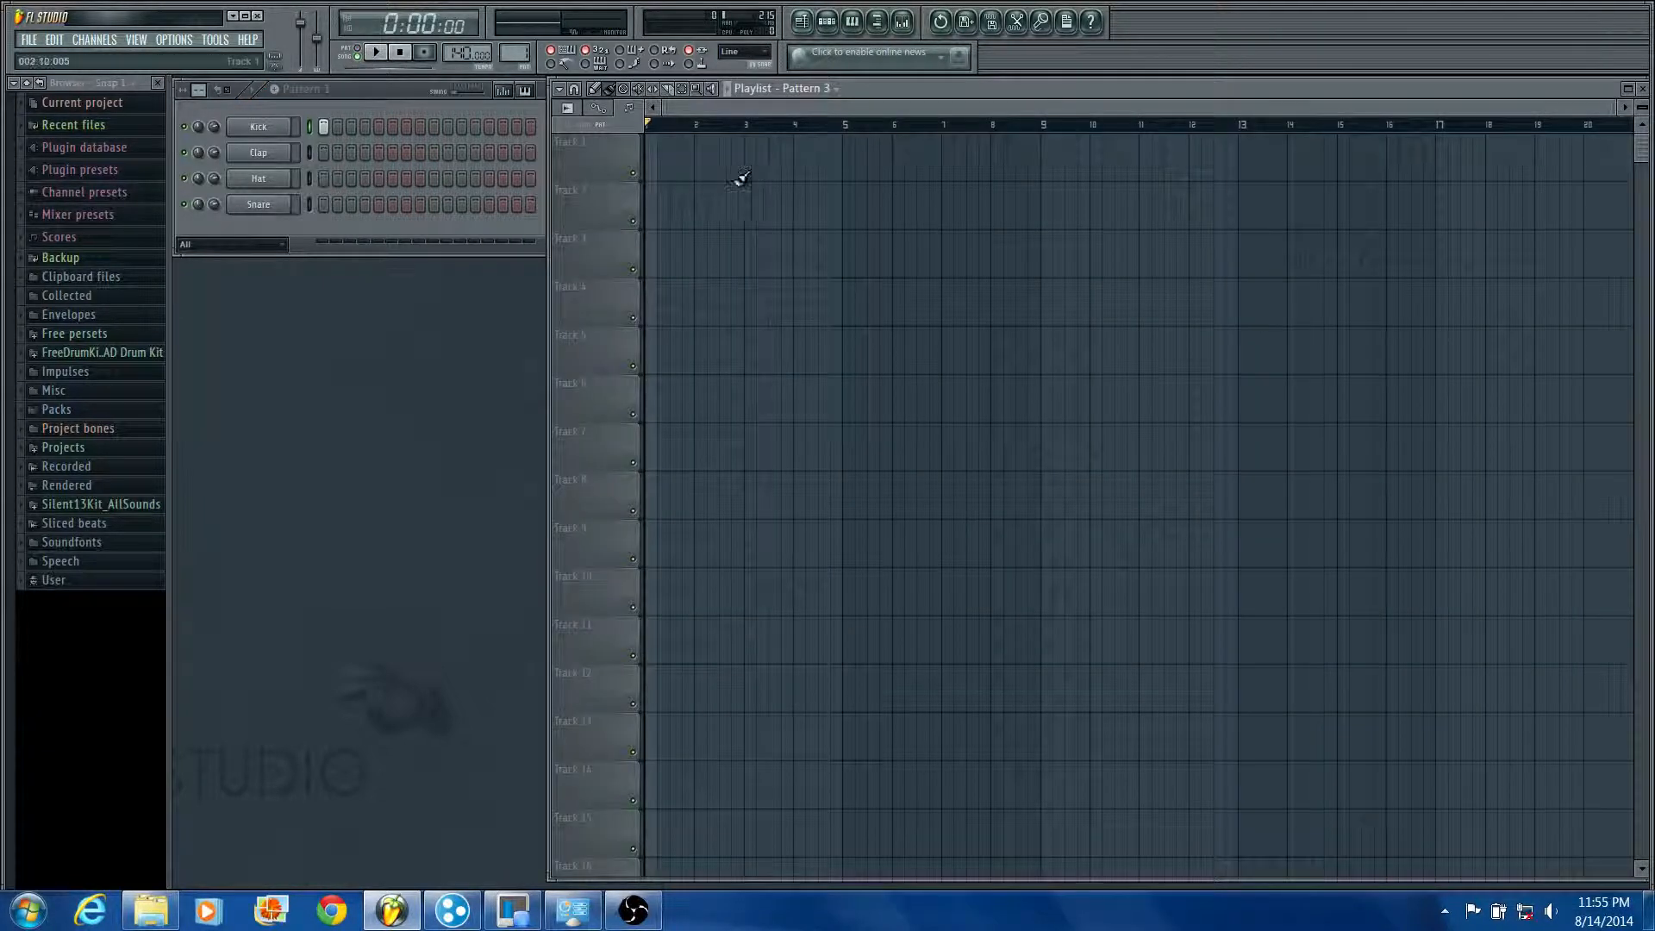
key(space)
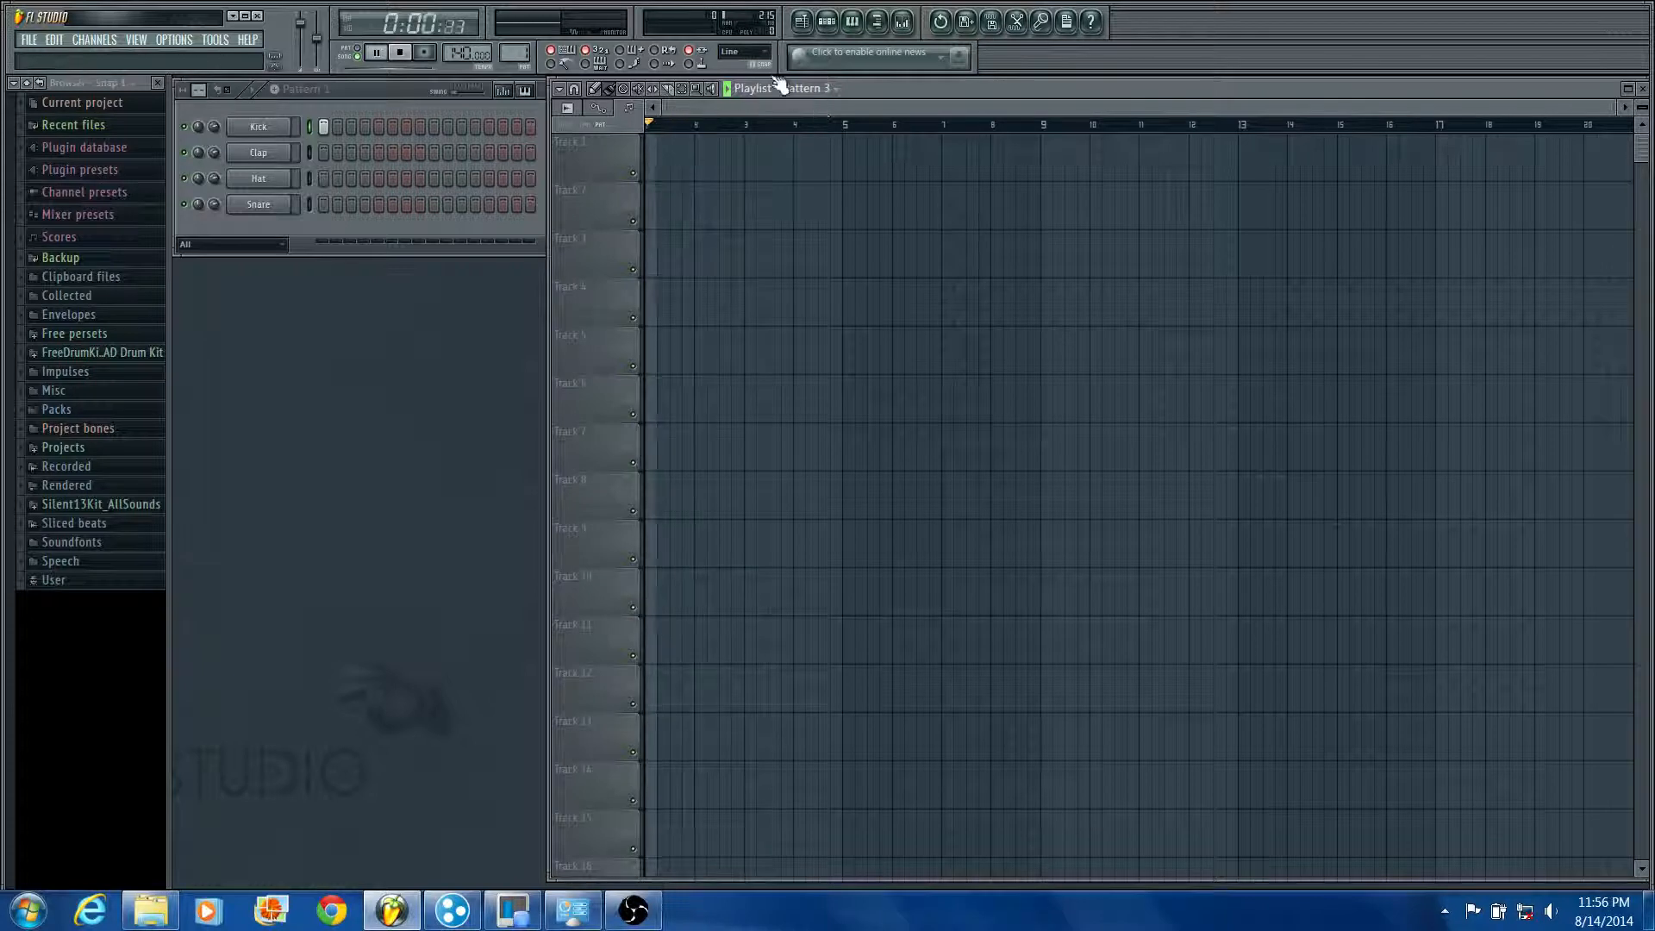
key(space)
click(813, 27)
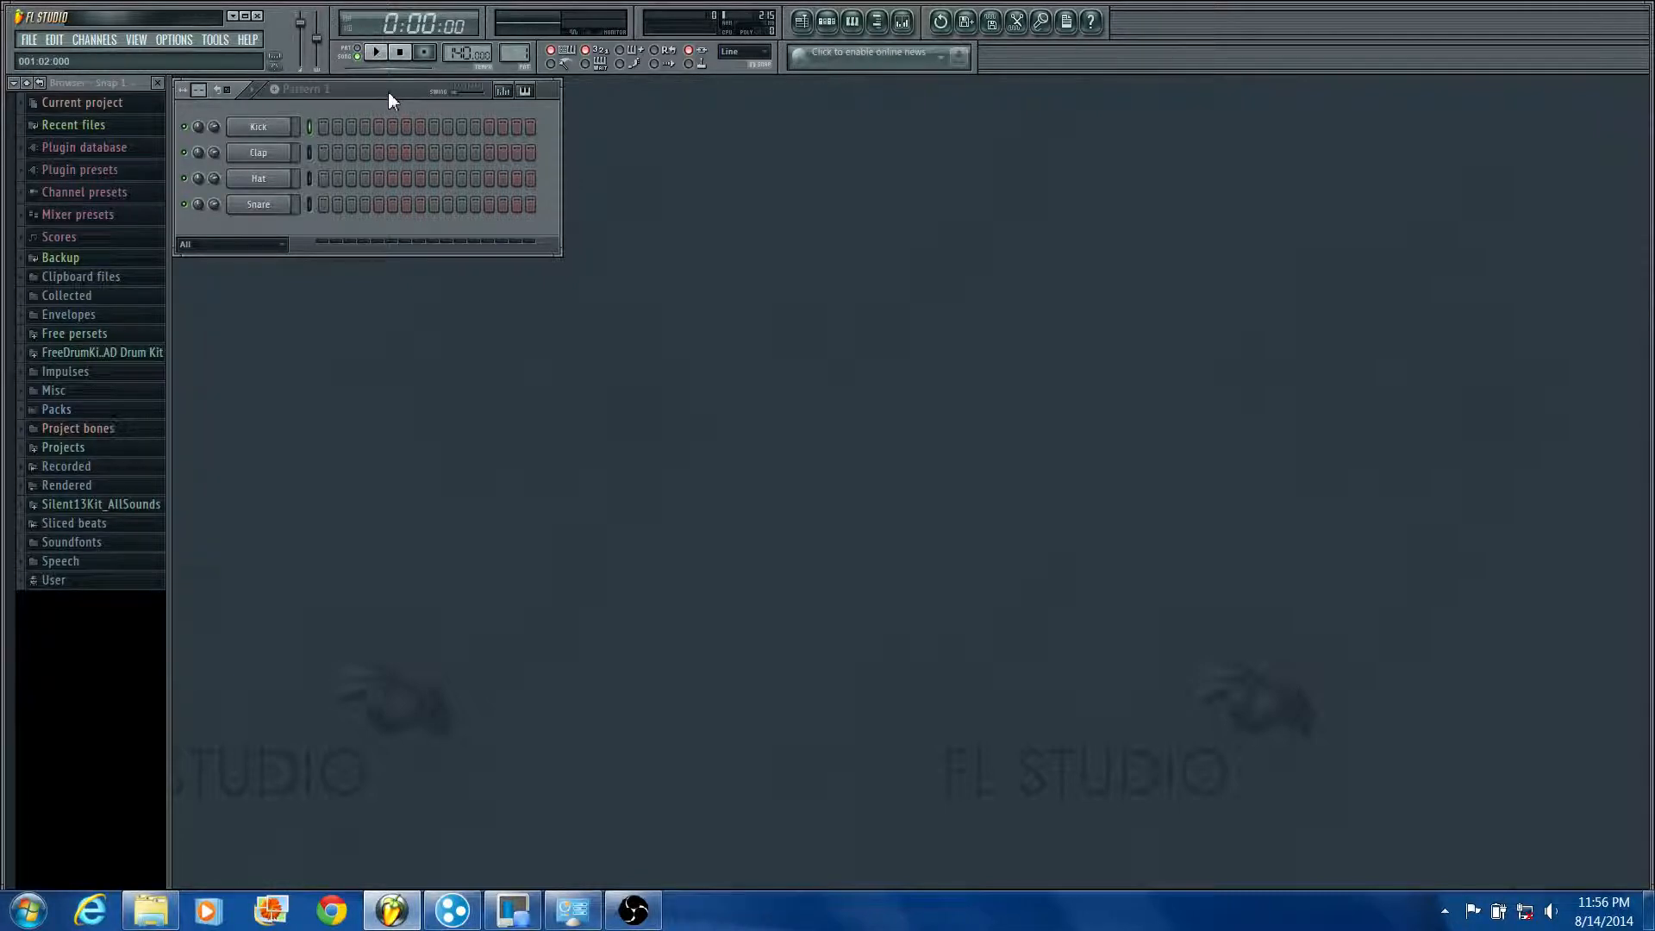
Step: Adjust the step sequencer window's position slightly and try Kick notes on steps 4 and 7
mouse_move(388, 92)
mouse_down()
mouse_move(400, 112)
mouse_move(392, 91)
mouse_up()
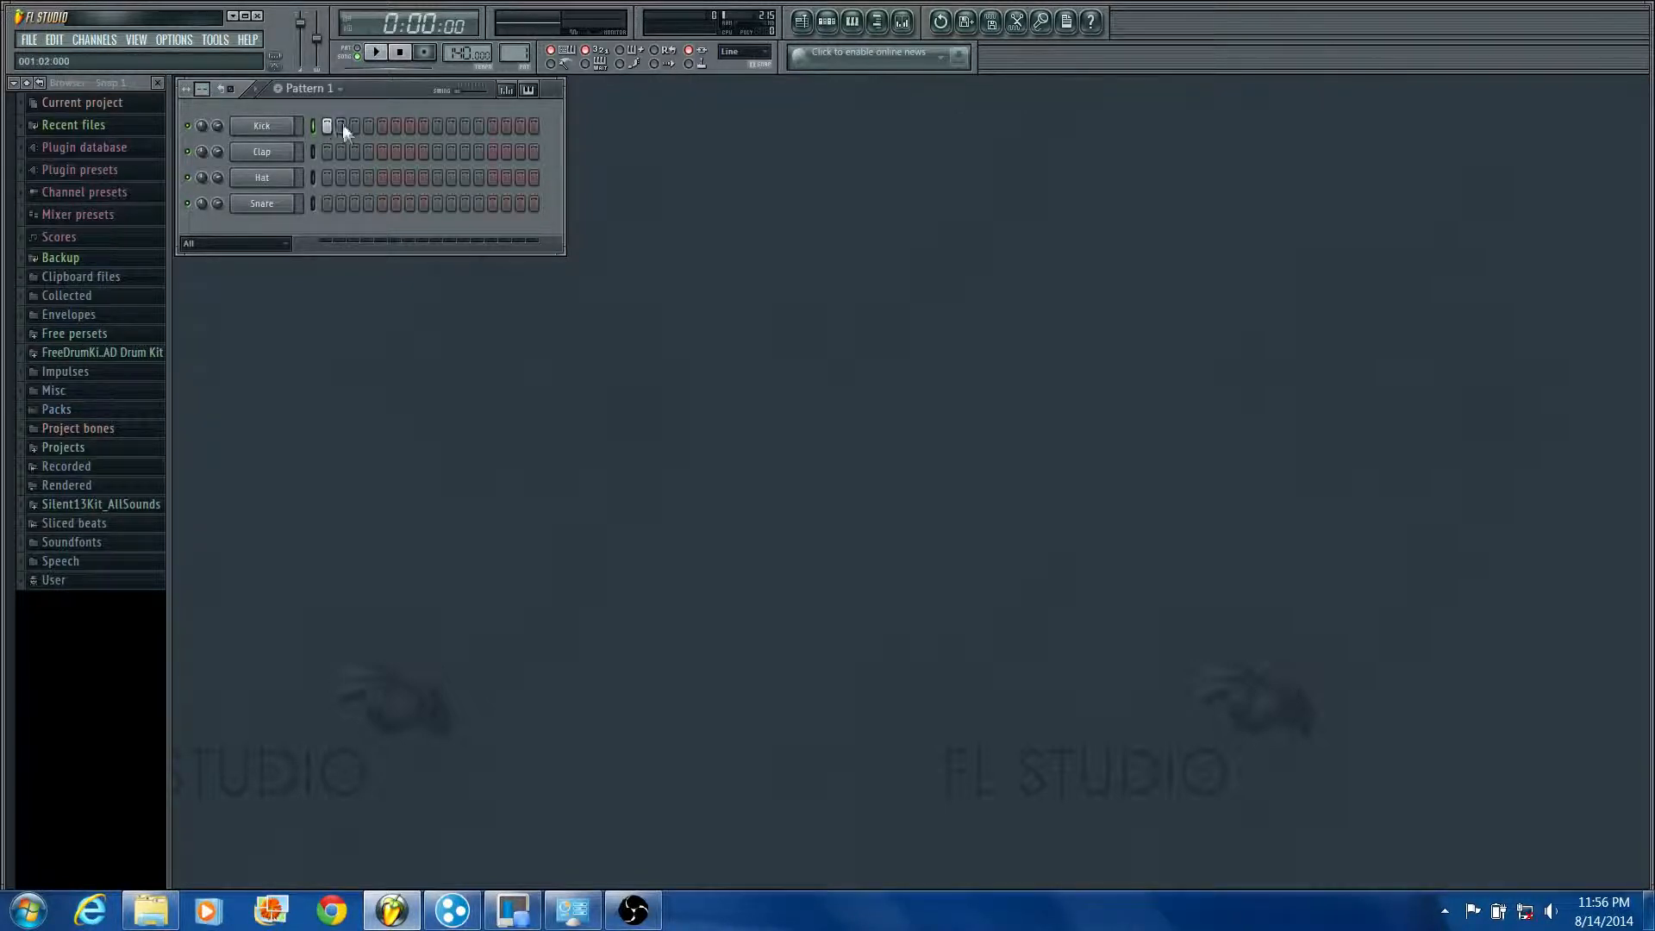
click(365, 125)
click(409, 125)
Step: Extend the step sequencer grid to 32 steps and look through the pattern selector, keeping Pattern 1
drag(205, 90, 205, 72)
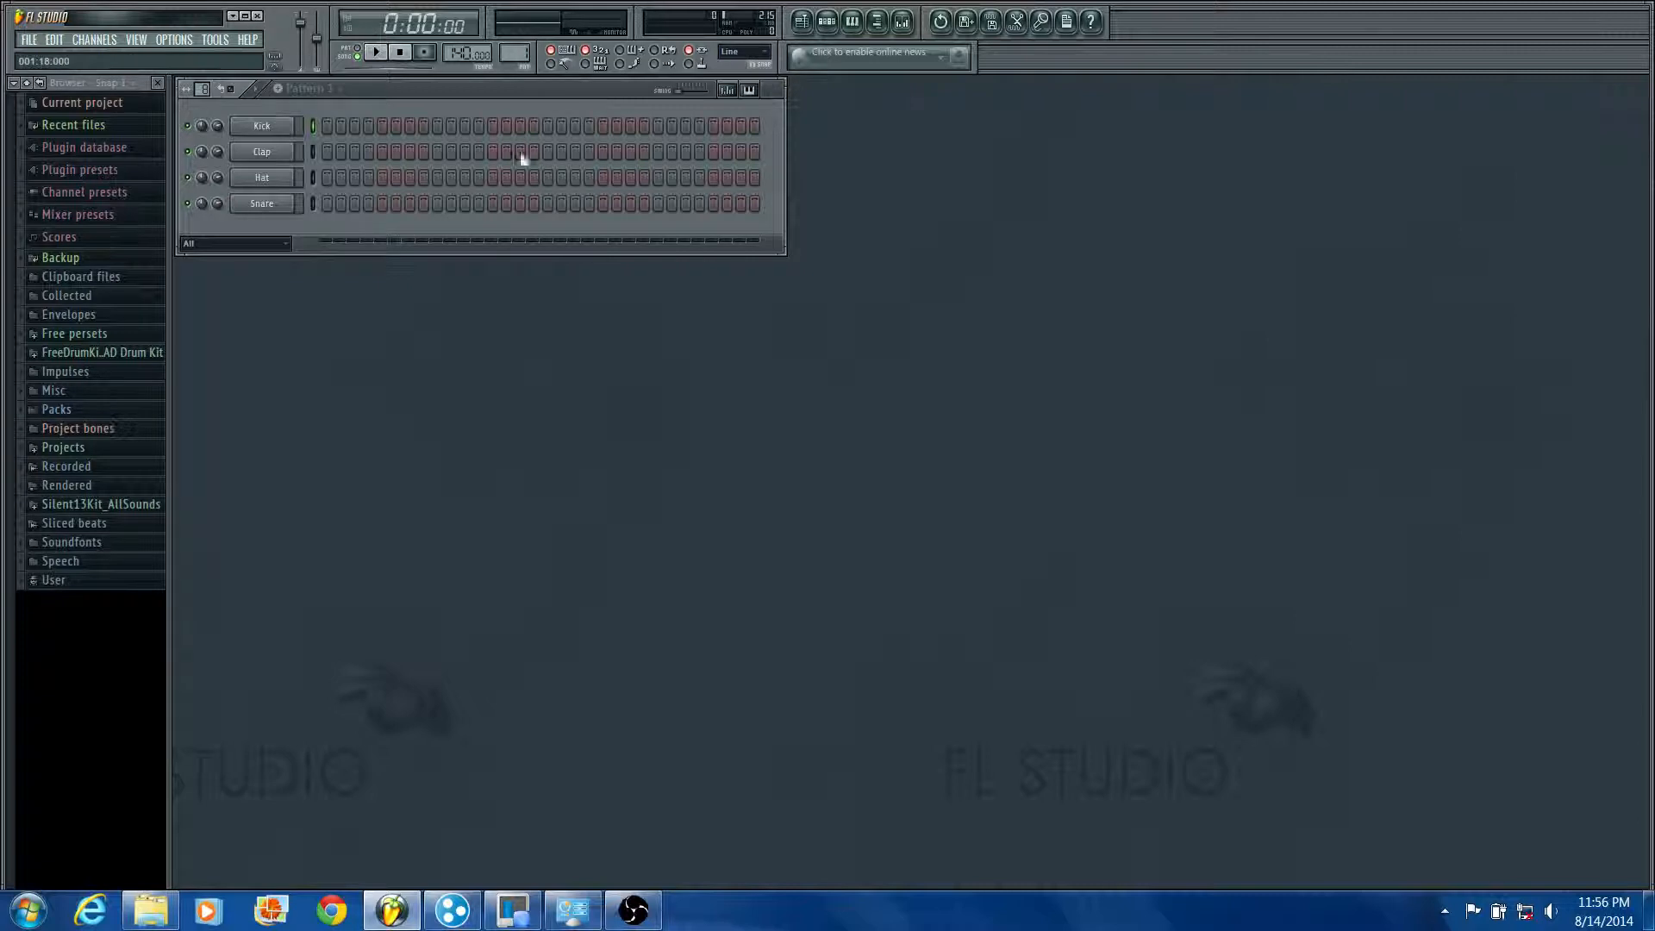
click(325, 100)
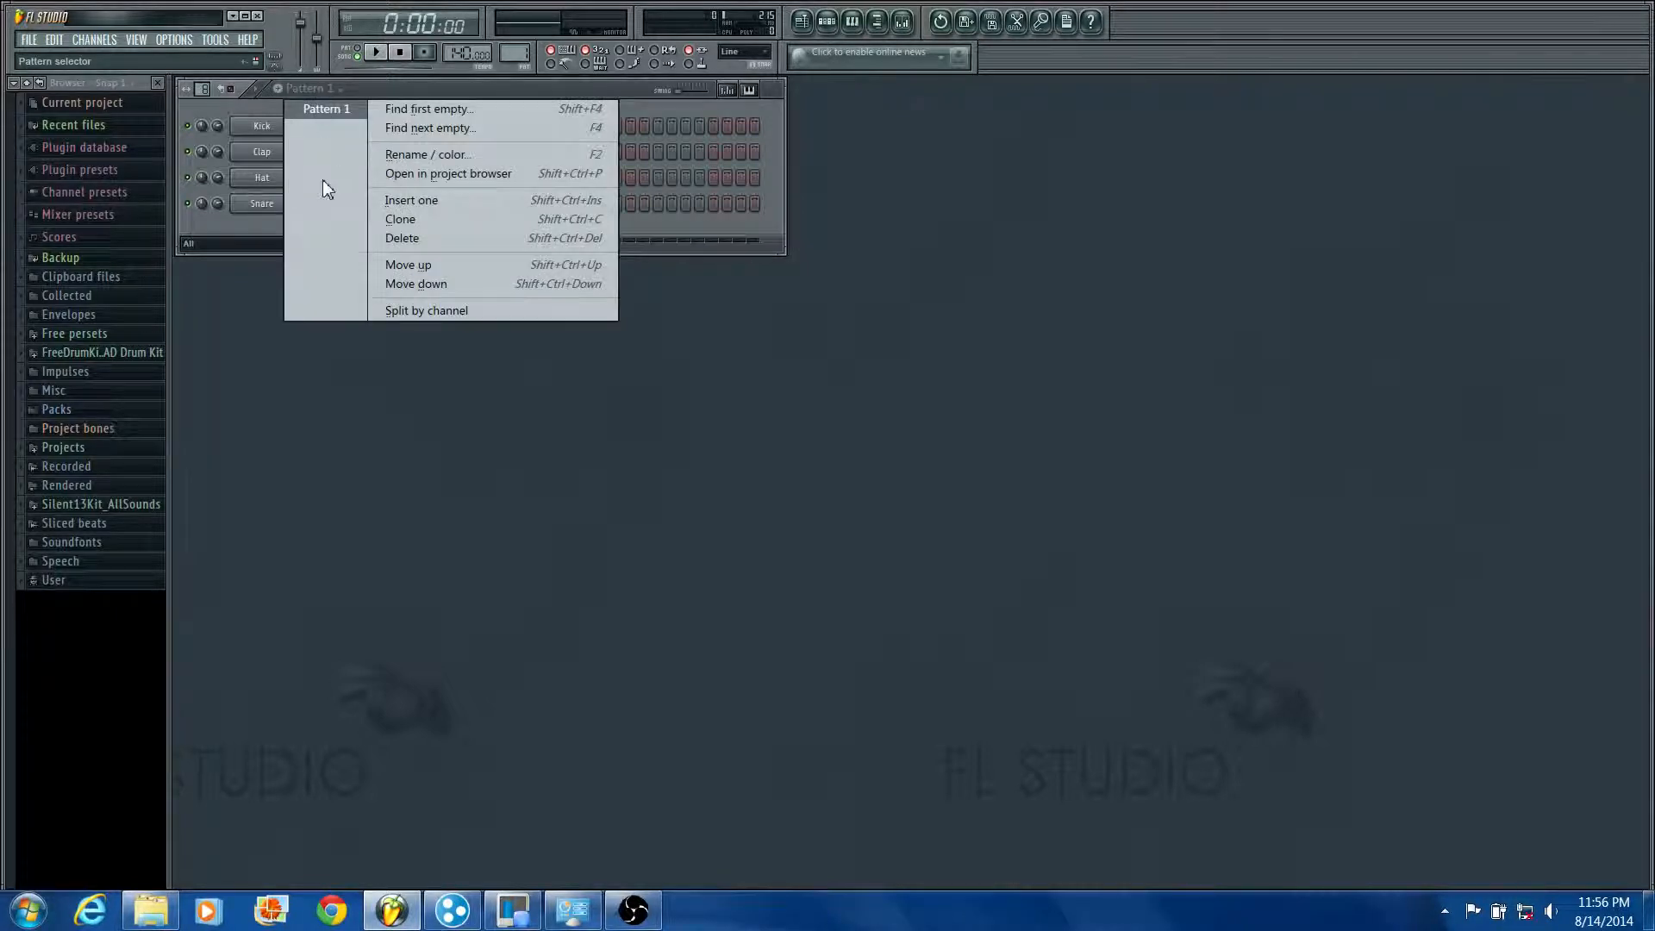
click(312, 107)
click(315, 93)
click(313, 107)
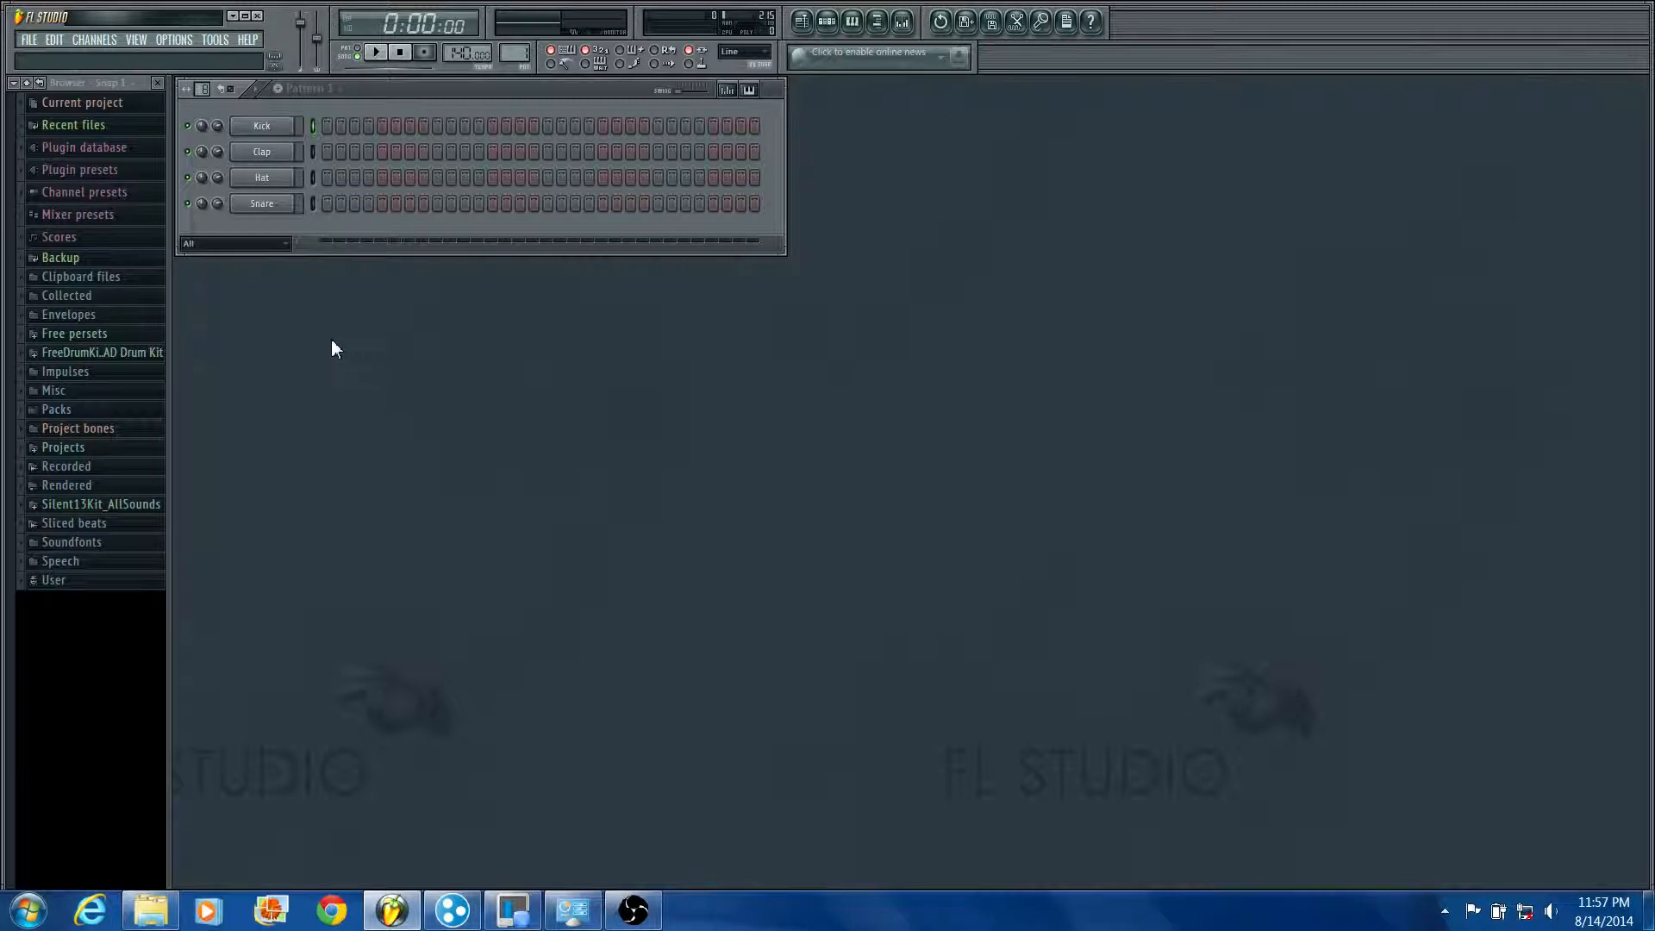
Step: Activate the Snare on steps 9 and 25 of Pattern 1 and play it back
click(438, 203)
click(659, 203)
key(space)
key(space)
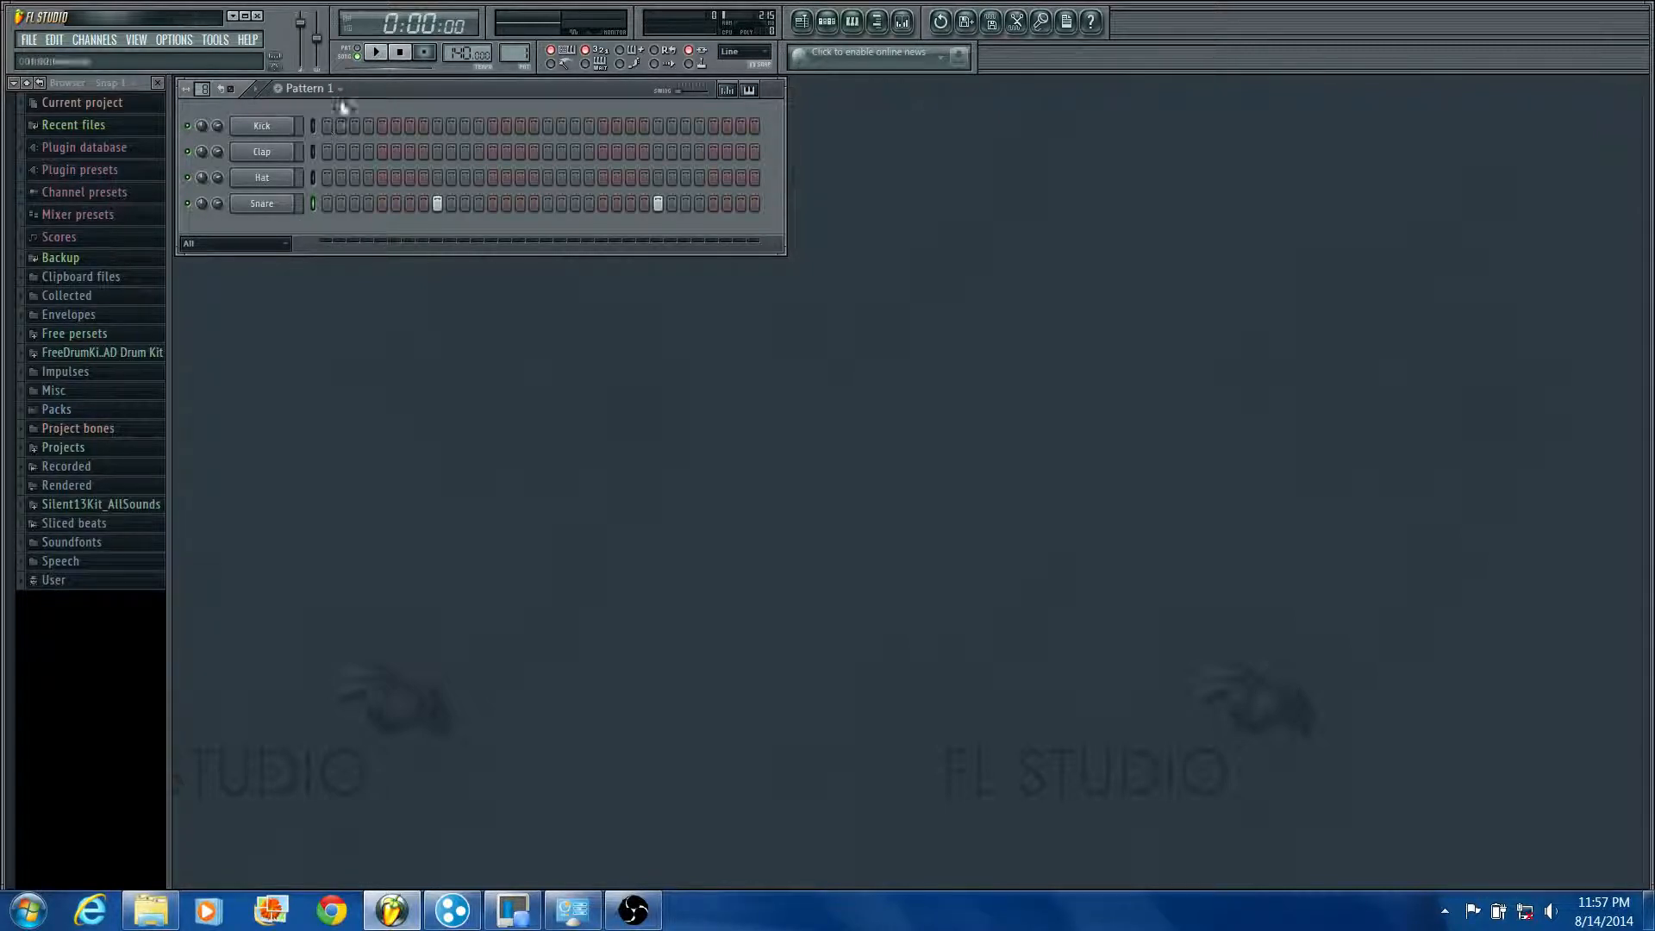
click(374, 51)
key(space)
Step: Activate the Kick on steps 1, 3, 7, 11, 13, 17 and 19 of Pattern 1
click(325, 127)
click(328, 126)
click(328, 129)
click(464, 128)
click(547, 127)
click(575, 125)
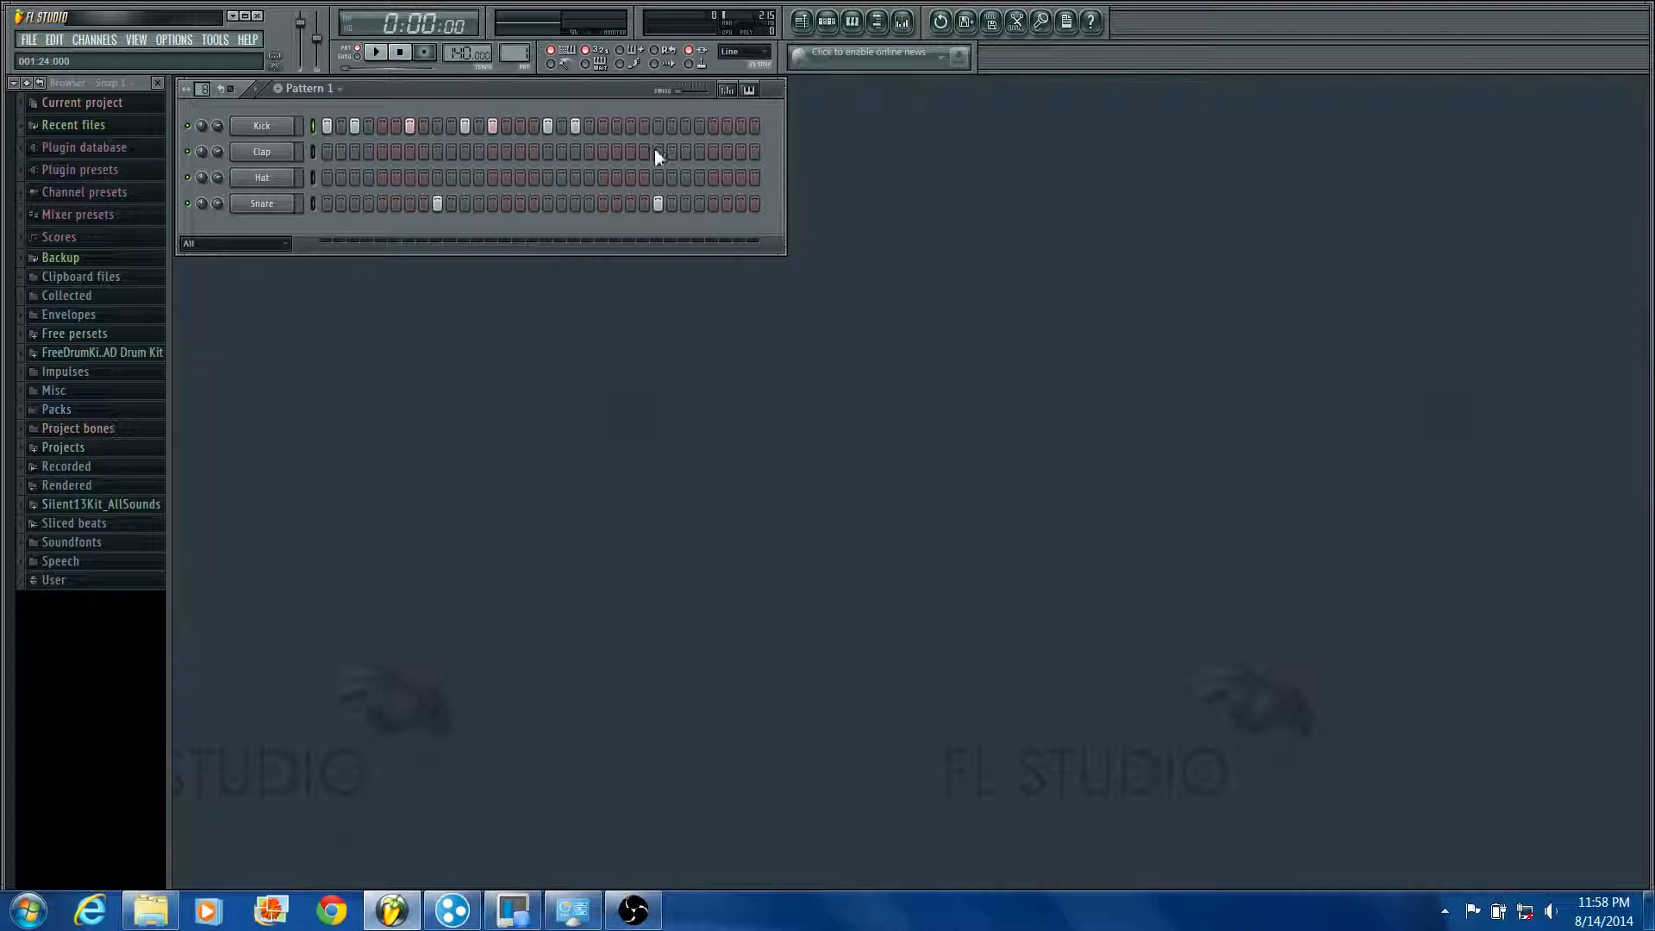
Step: Add Kick notes on steps 23, 27 and 31 and play back the kick and snare beat
click(631, 127)
click(686, 126)
click(741, 125)
key(space)
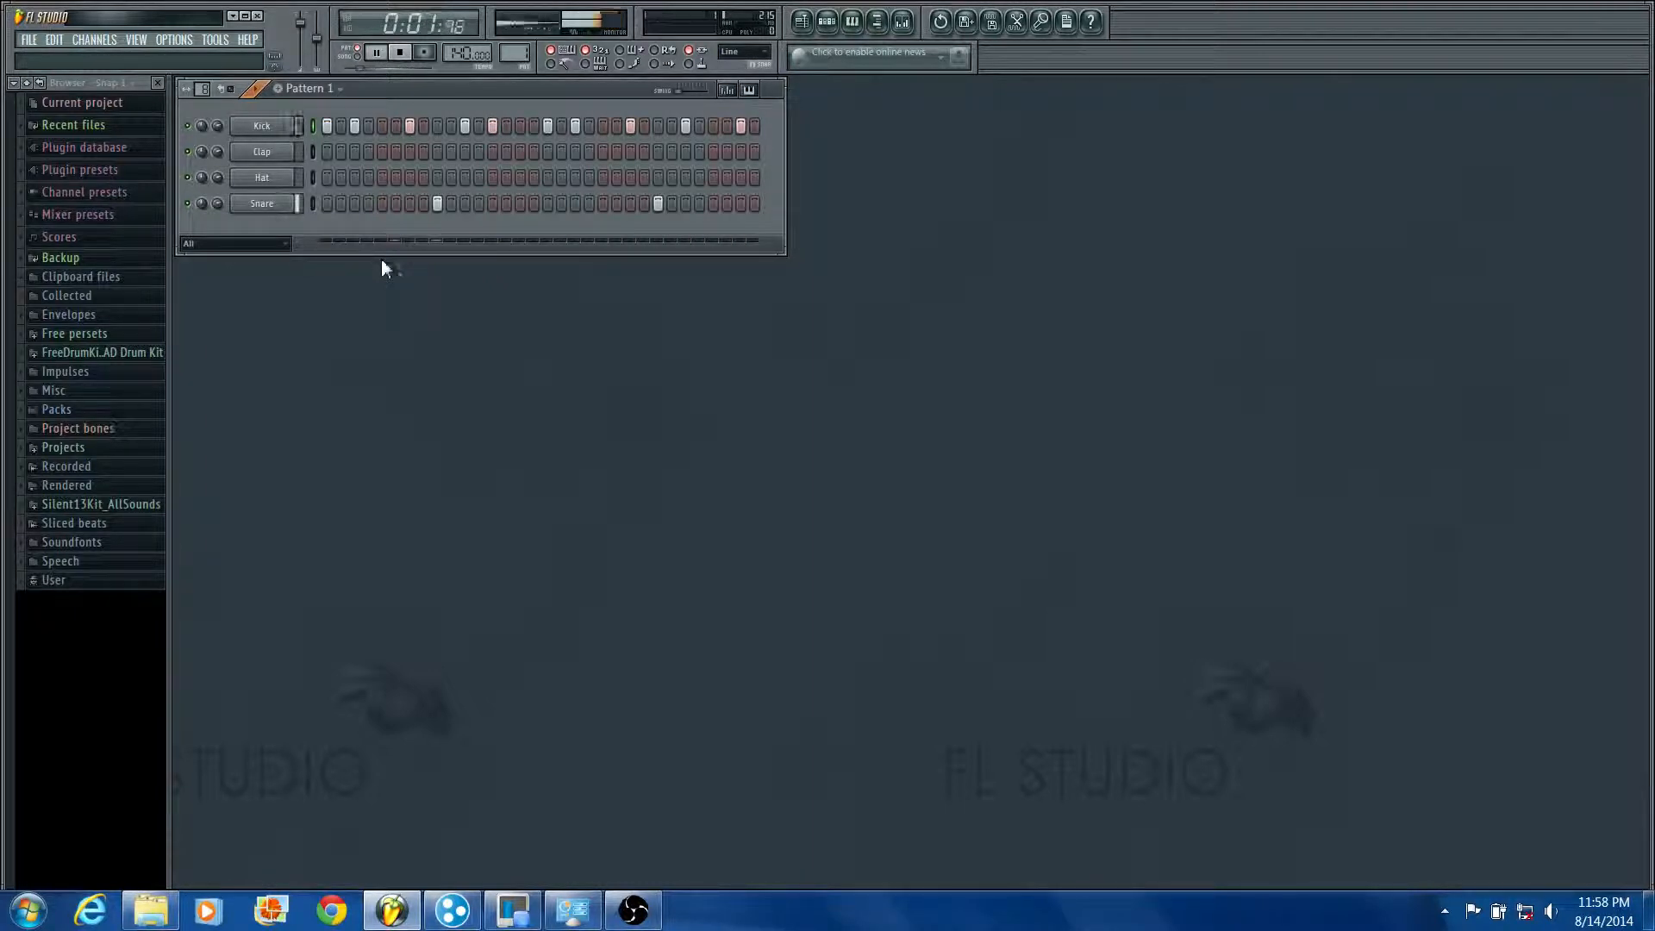
key(space)
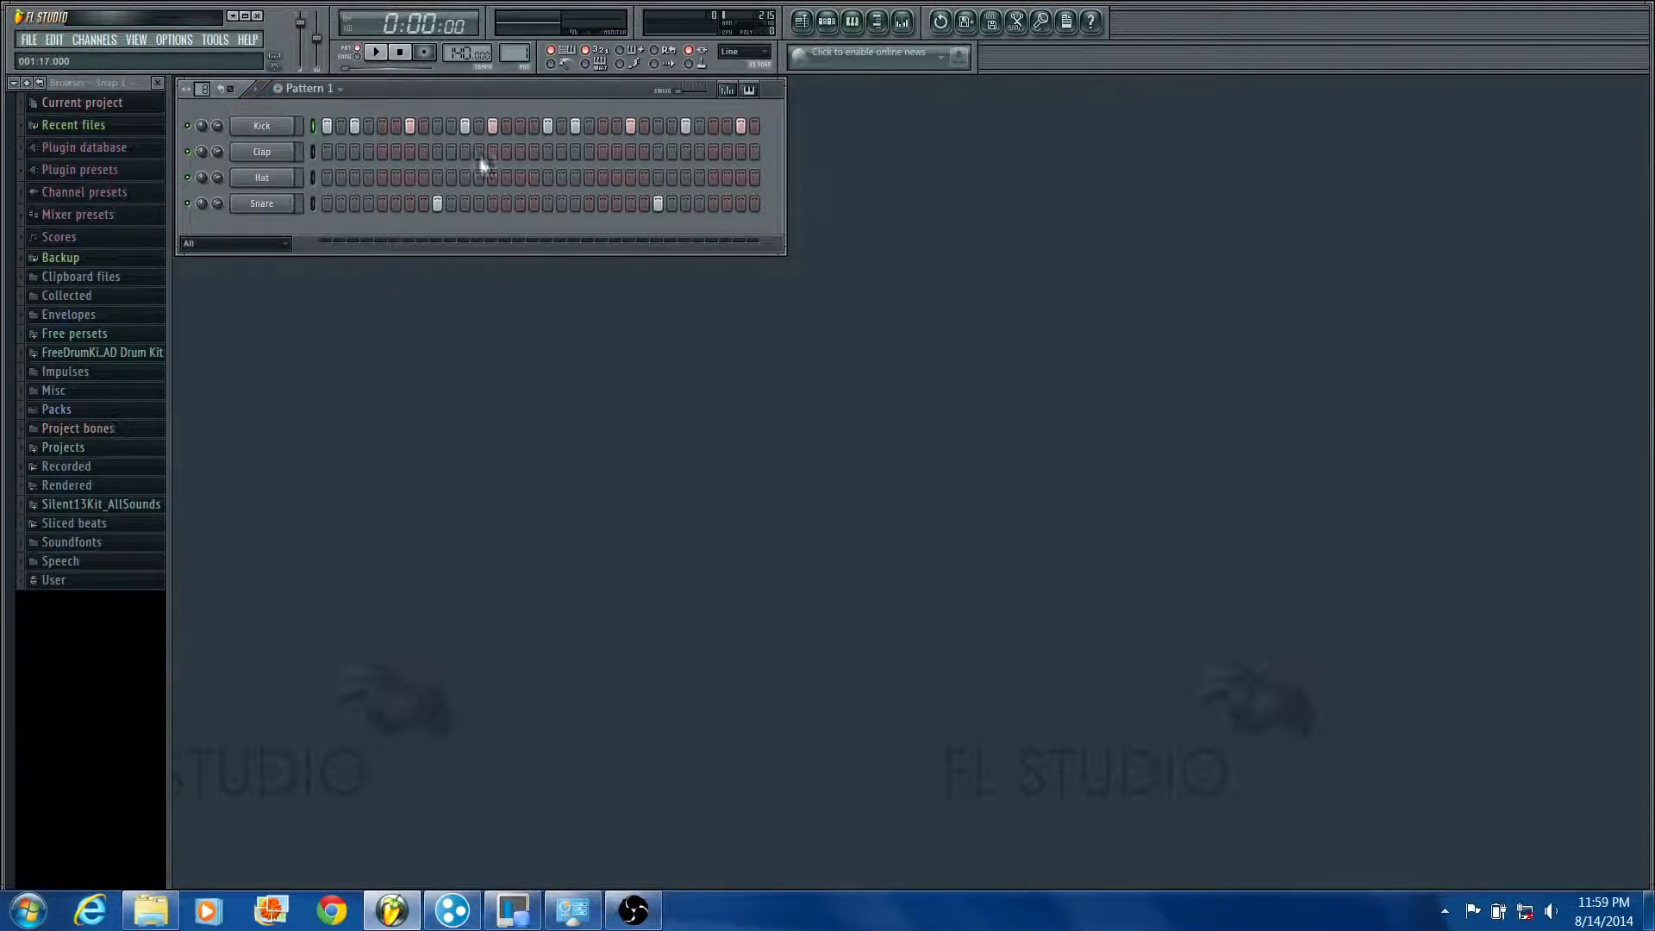
key(space)
key(space)
Step: Browse to the Kicks folder of the Drums pack and audition Grv Kick 28 and Grv Kick 29
click(101, 417)
click(103, 477)
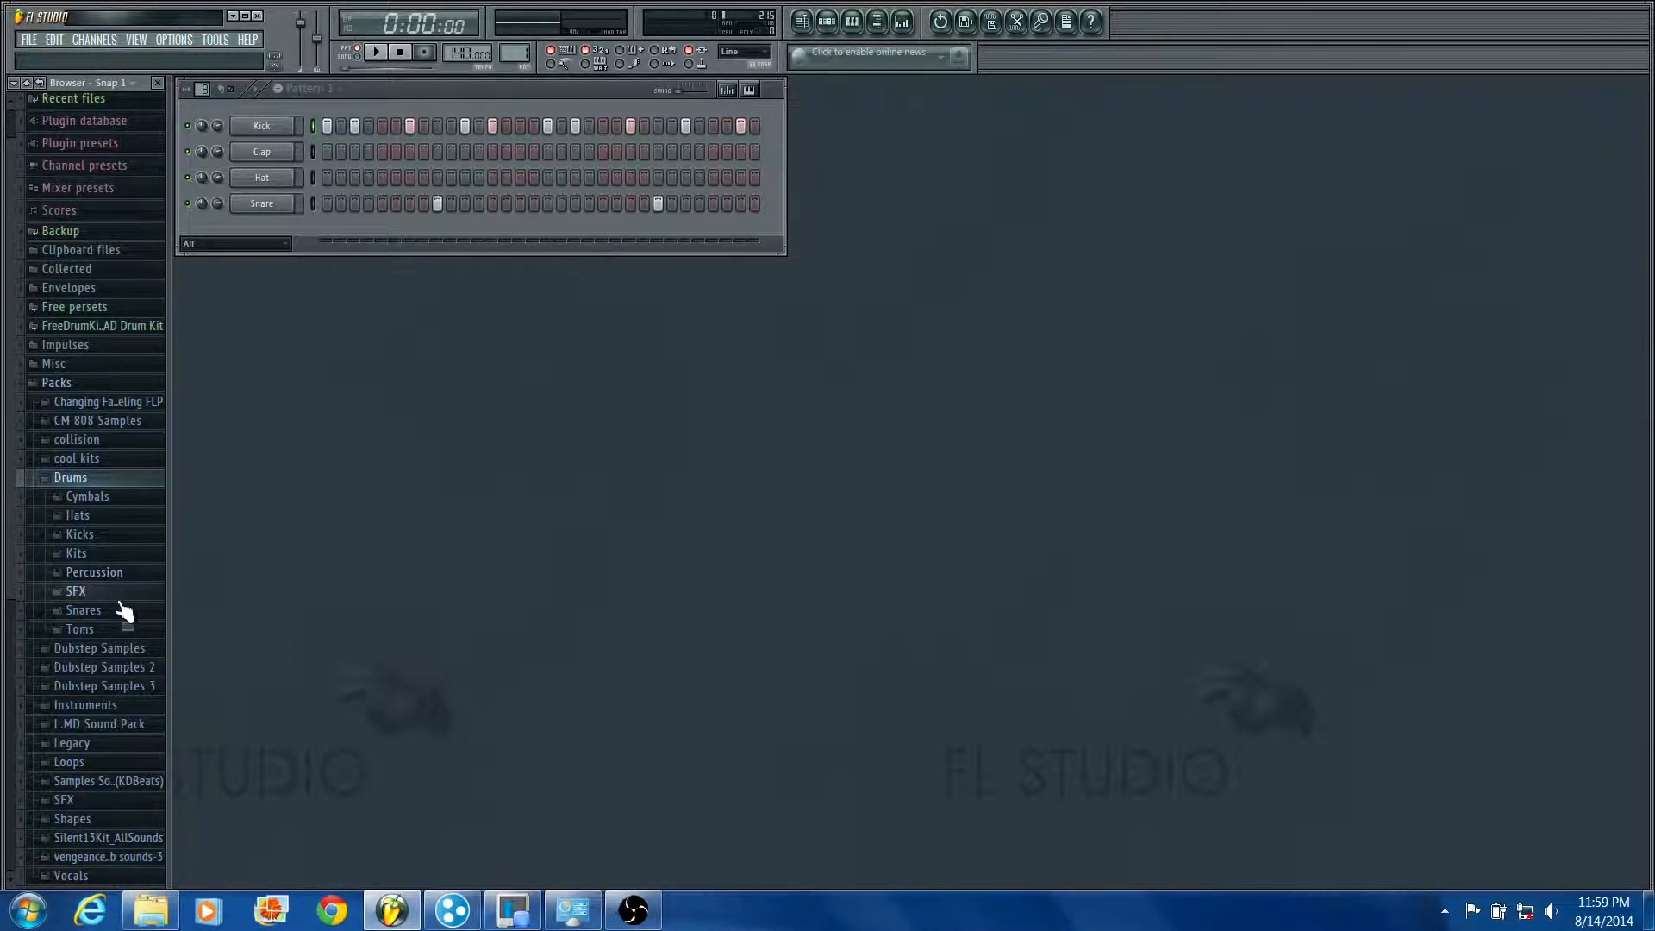
click(119, 536)
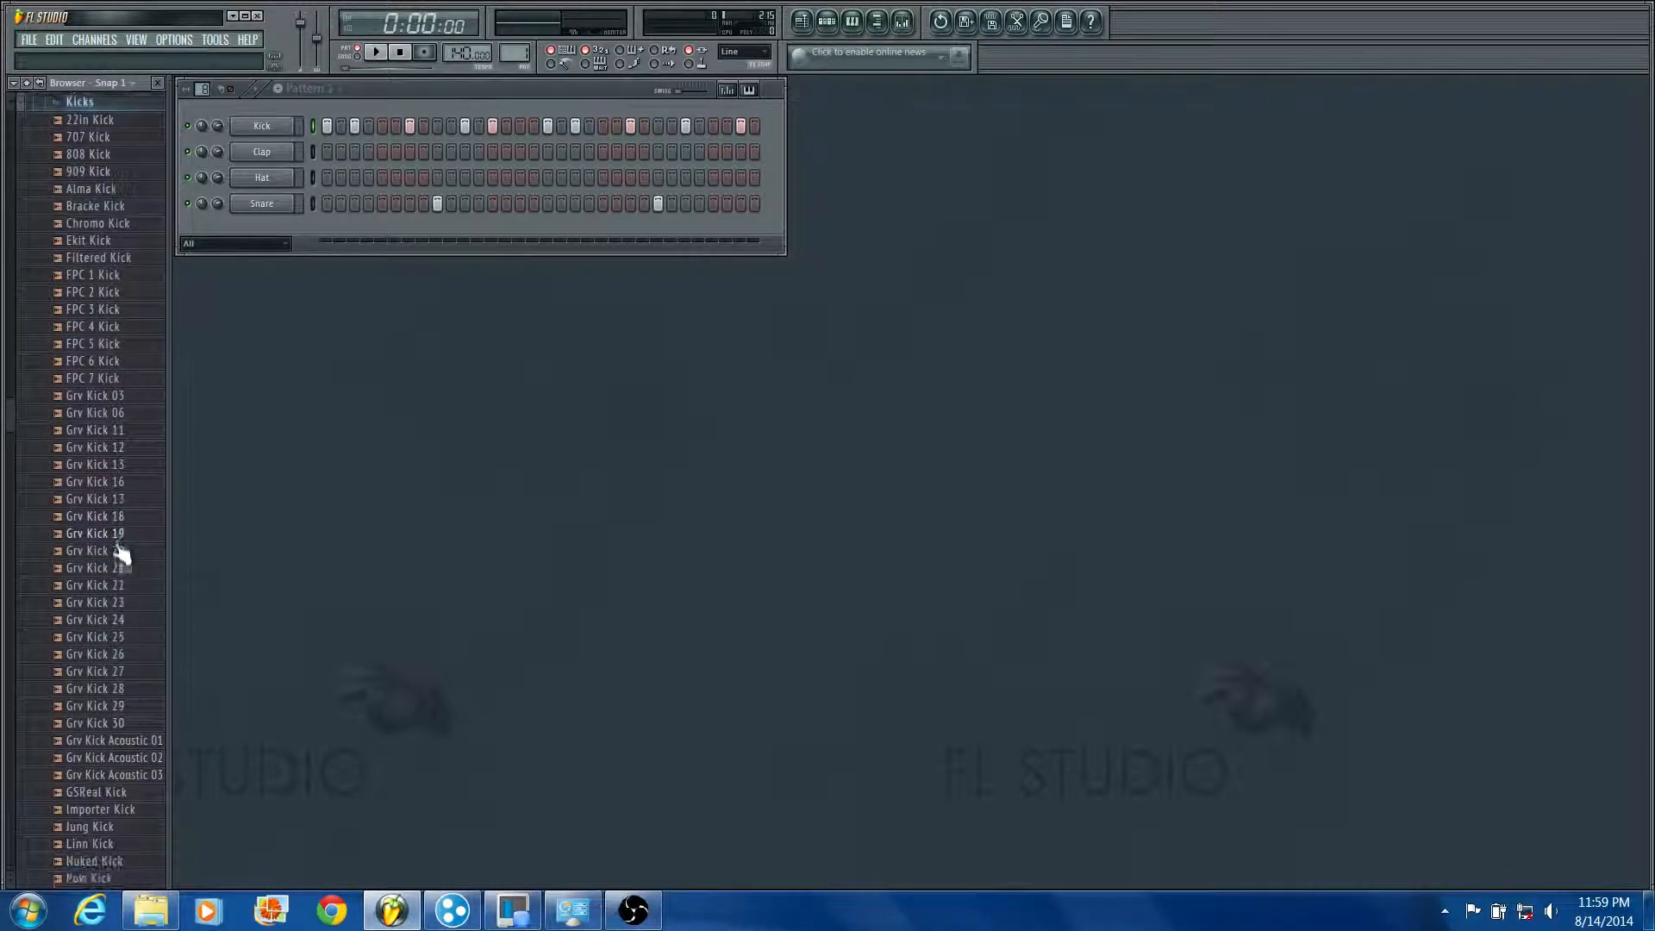
click(109, 707)
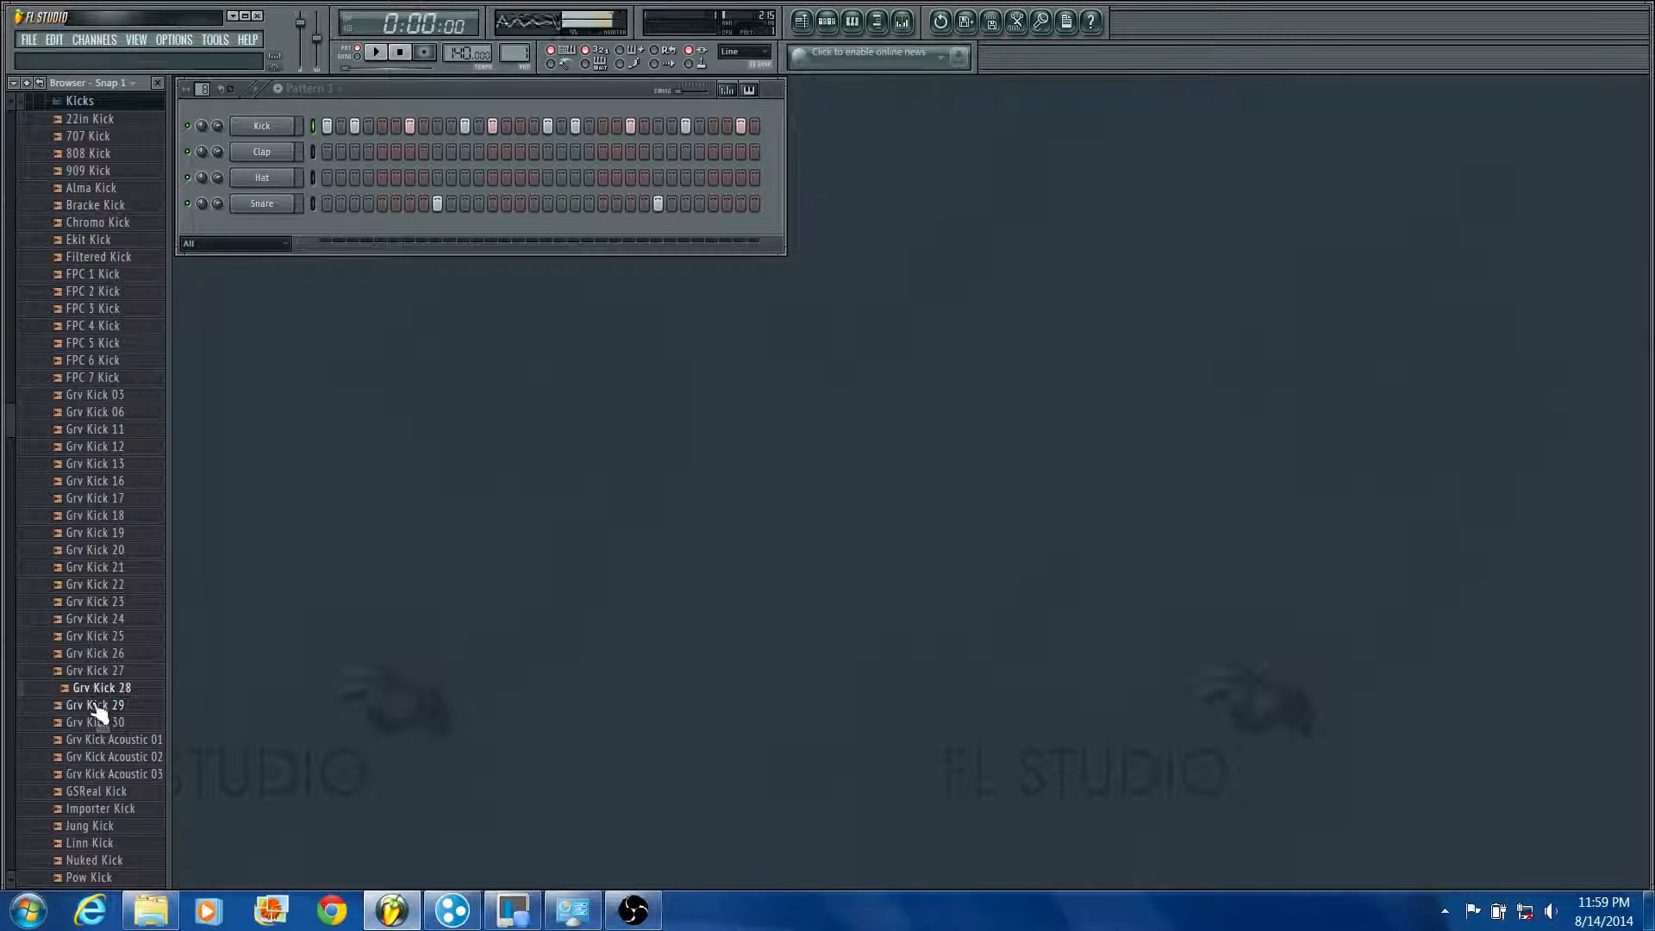
click(99, 708)
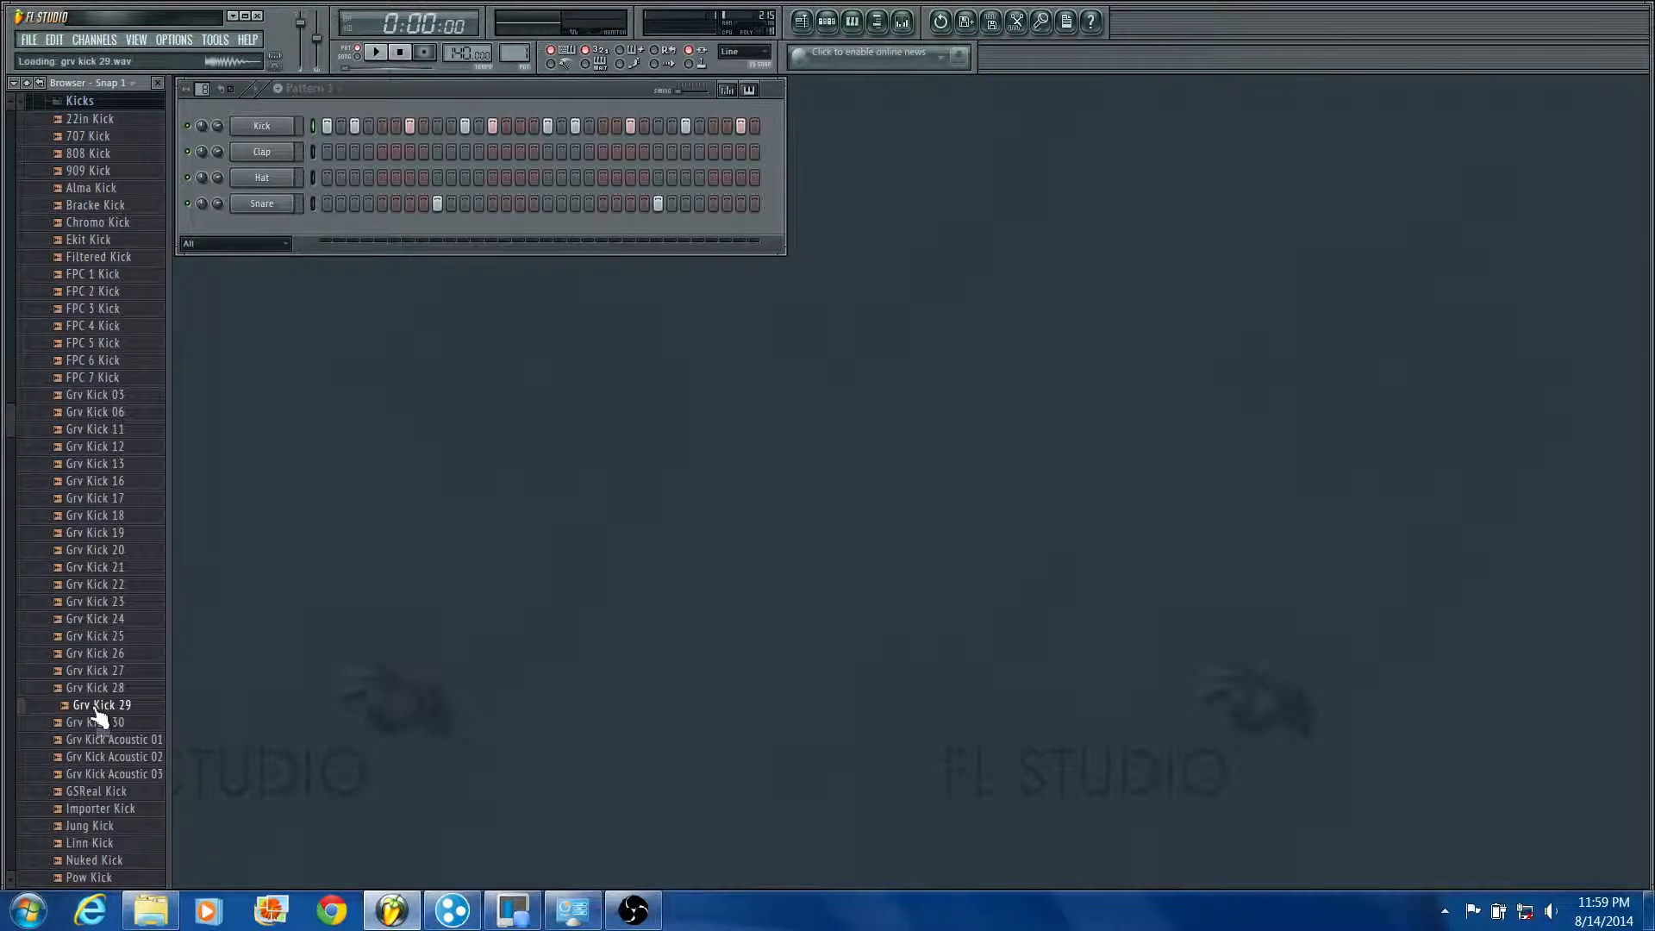
Step: Replace the Kick channel's sample with Grv Kick 29 and play the pattern
drag(47, 715, 264, 128)
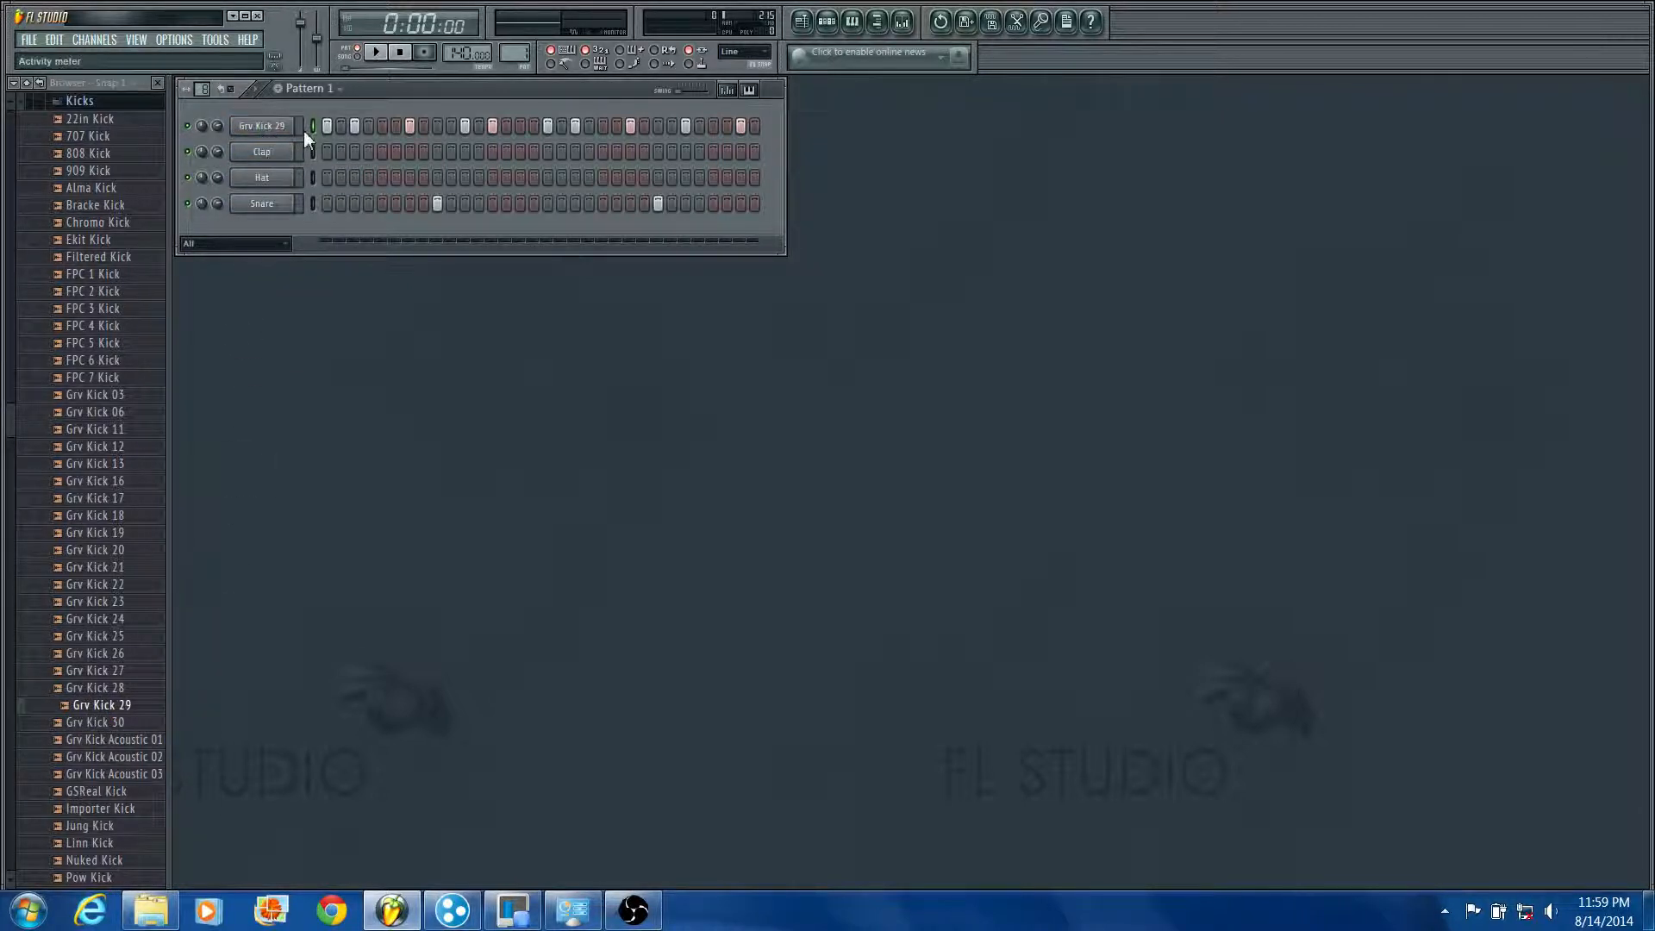
key(space)
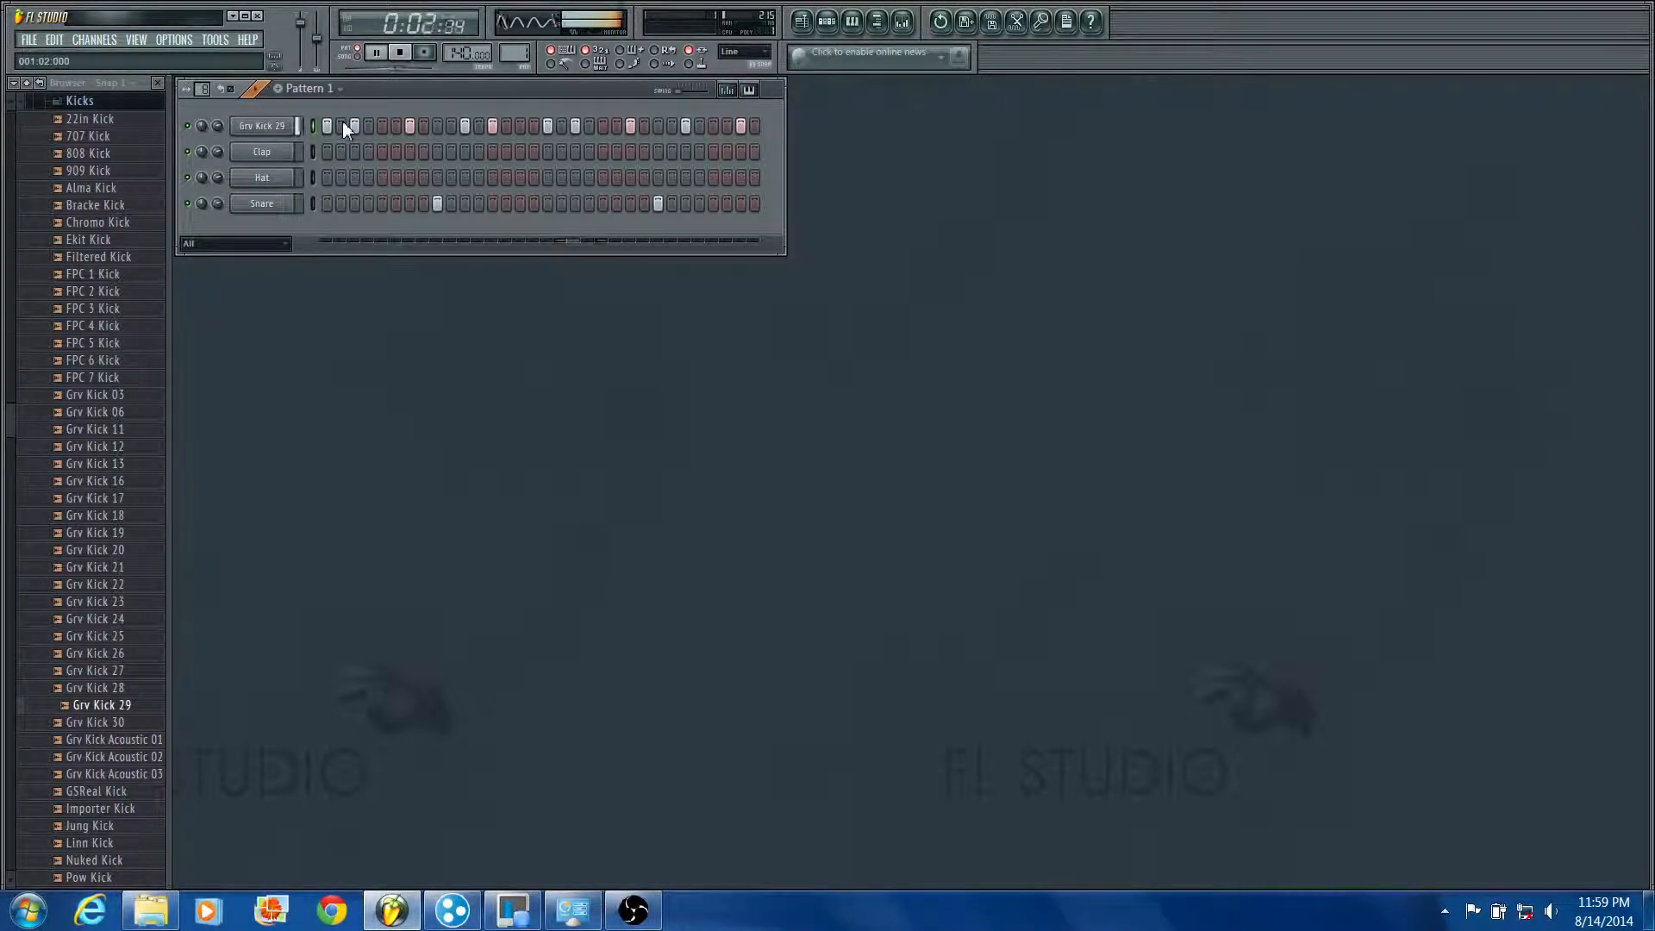
key(space)
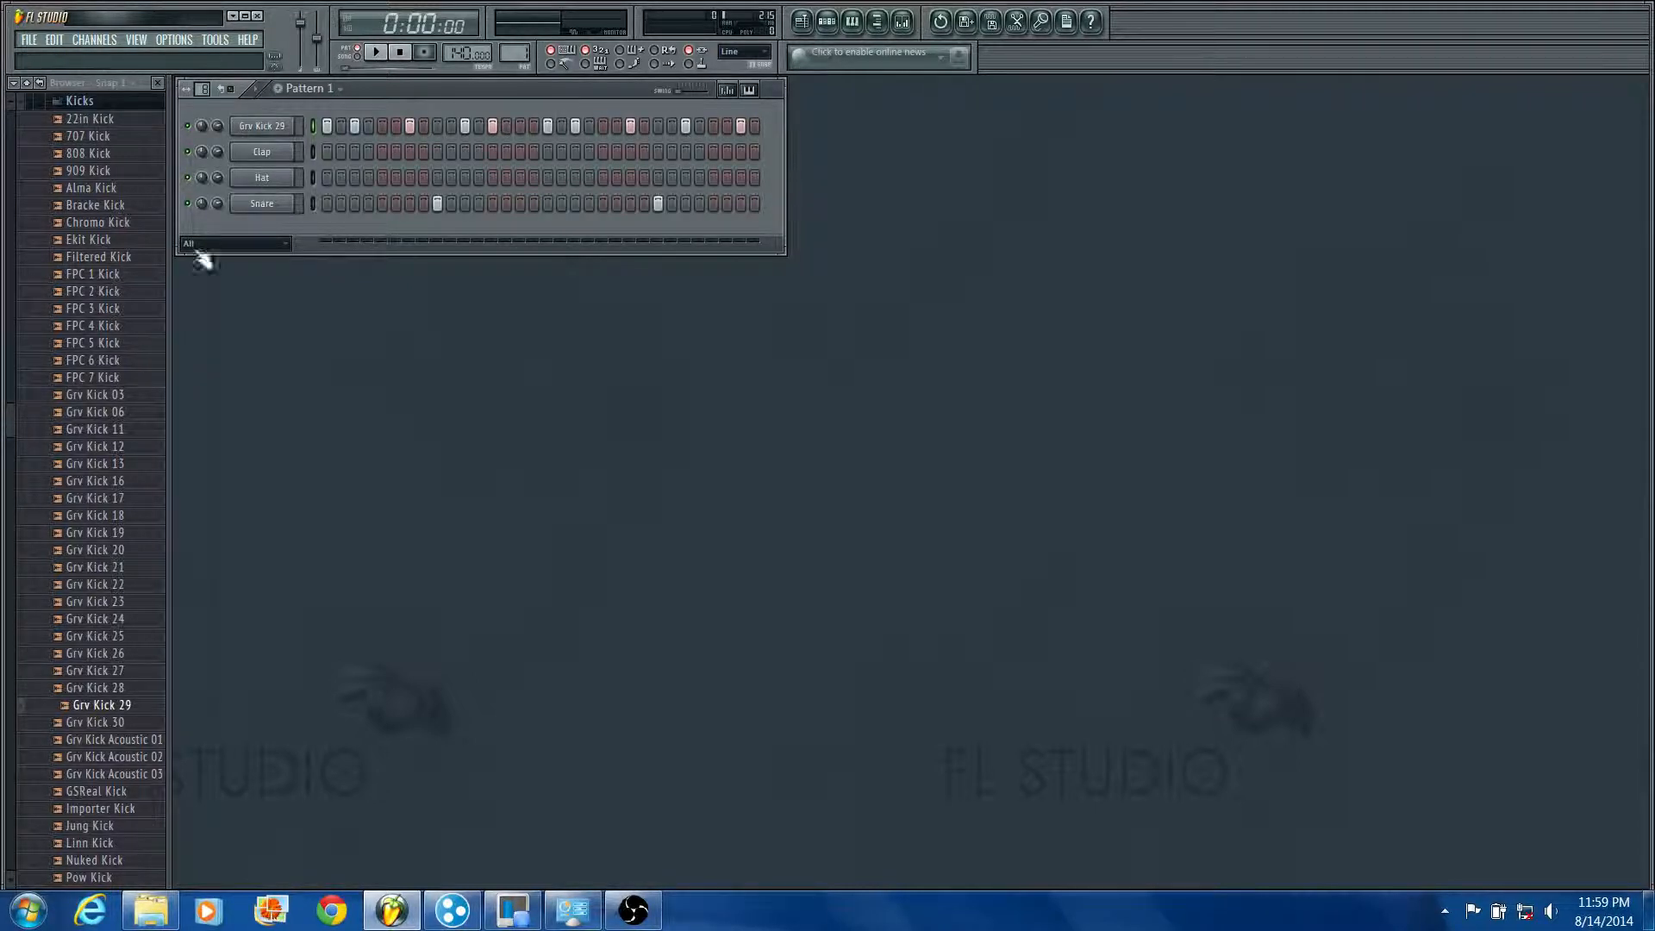
Step: Collapse the Kicks folder, open the Hats folder and audition the Ekit 1, Ekit 7 and Ekit 6 hats
click(122, 102)
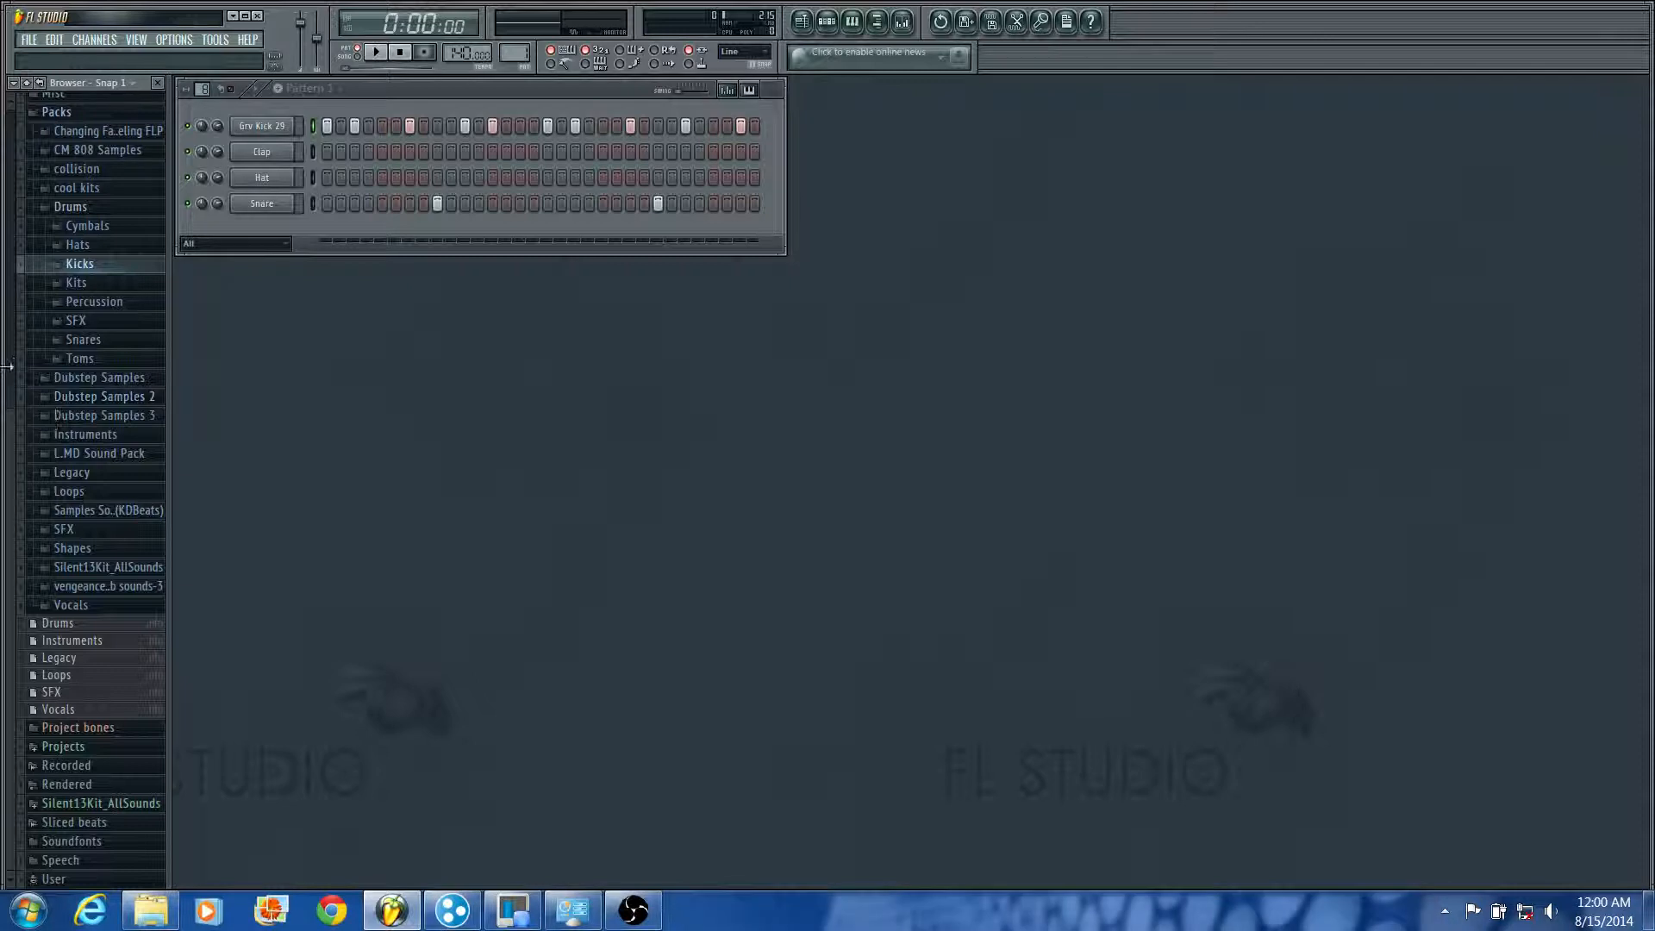
click(77, 246)
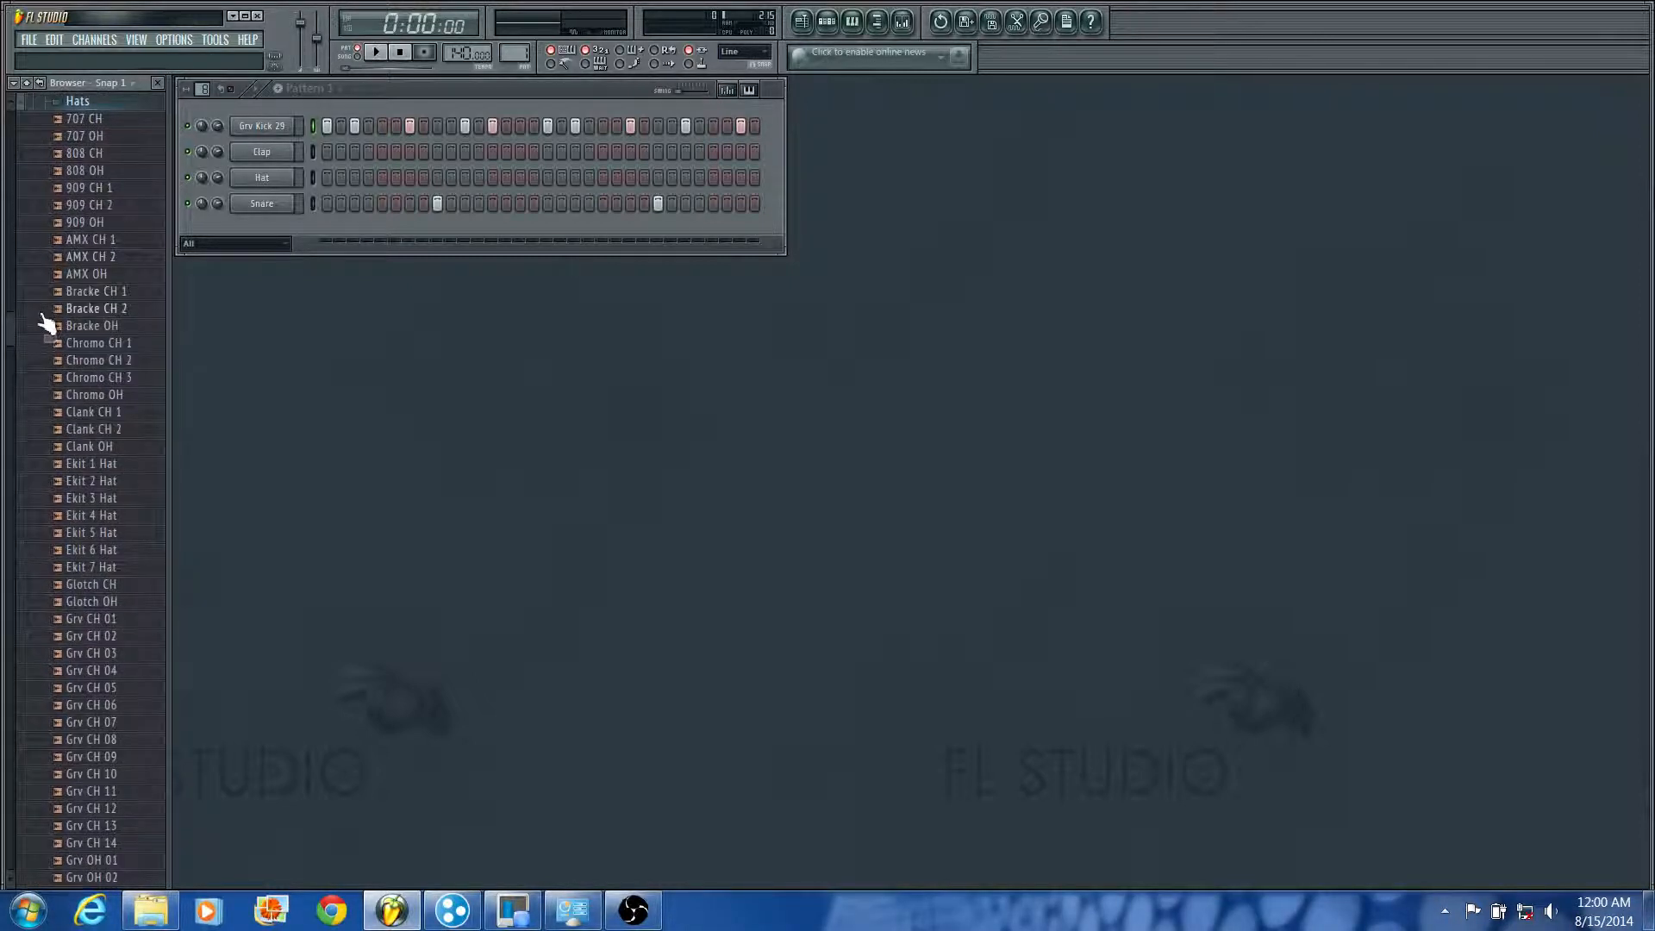
scroll(49, 449, down, 3)
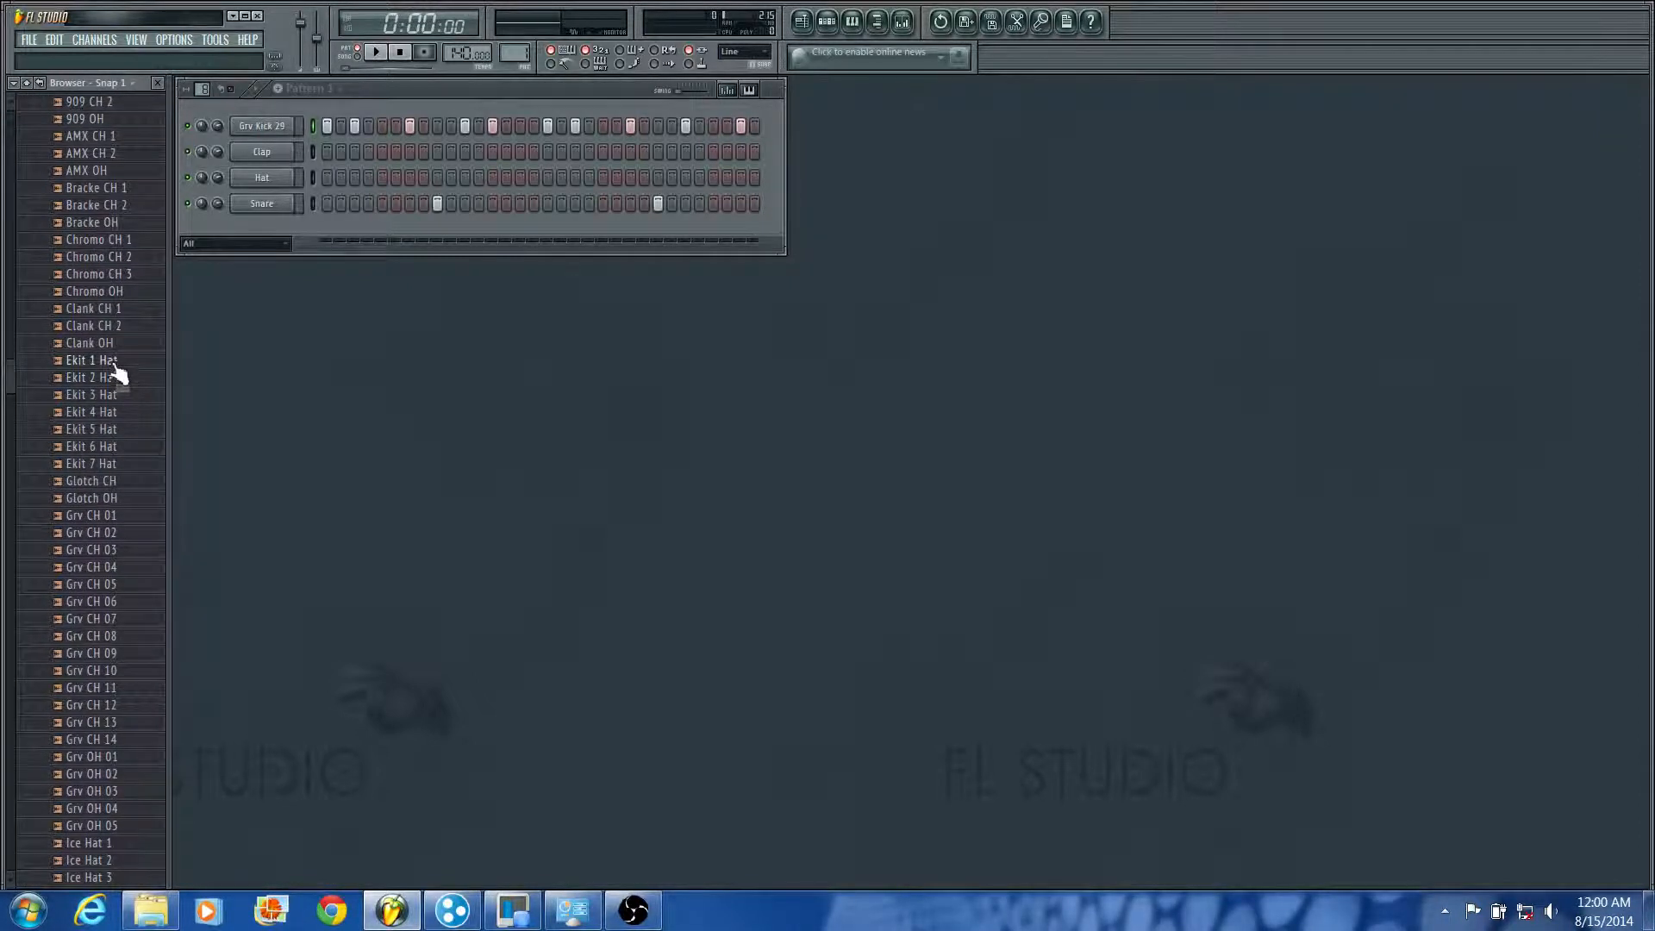
click(115, 364)
click(90, 463)
click(110, 444)
Step: Try adding Ekit 6 Hat as a new channel below the Snare and delete that channel again
drag(110, 441, 263, 228)
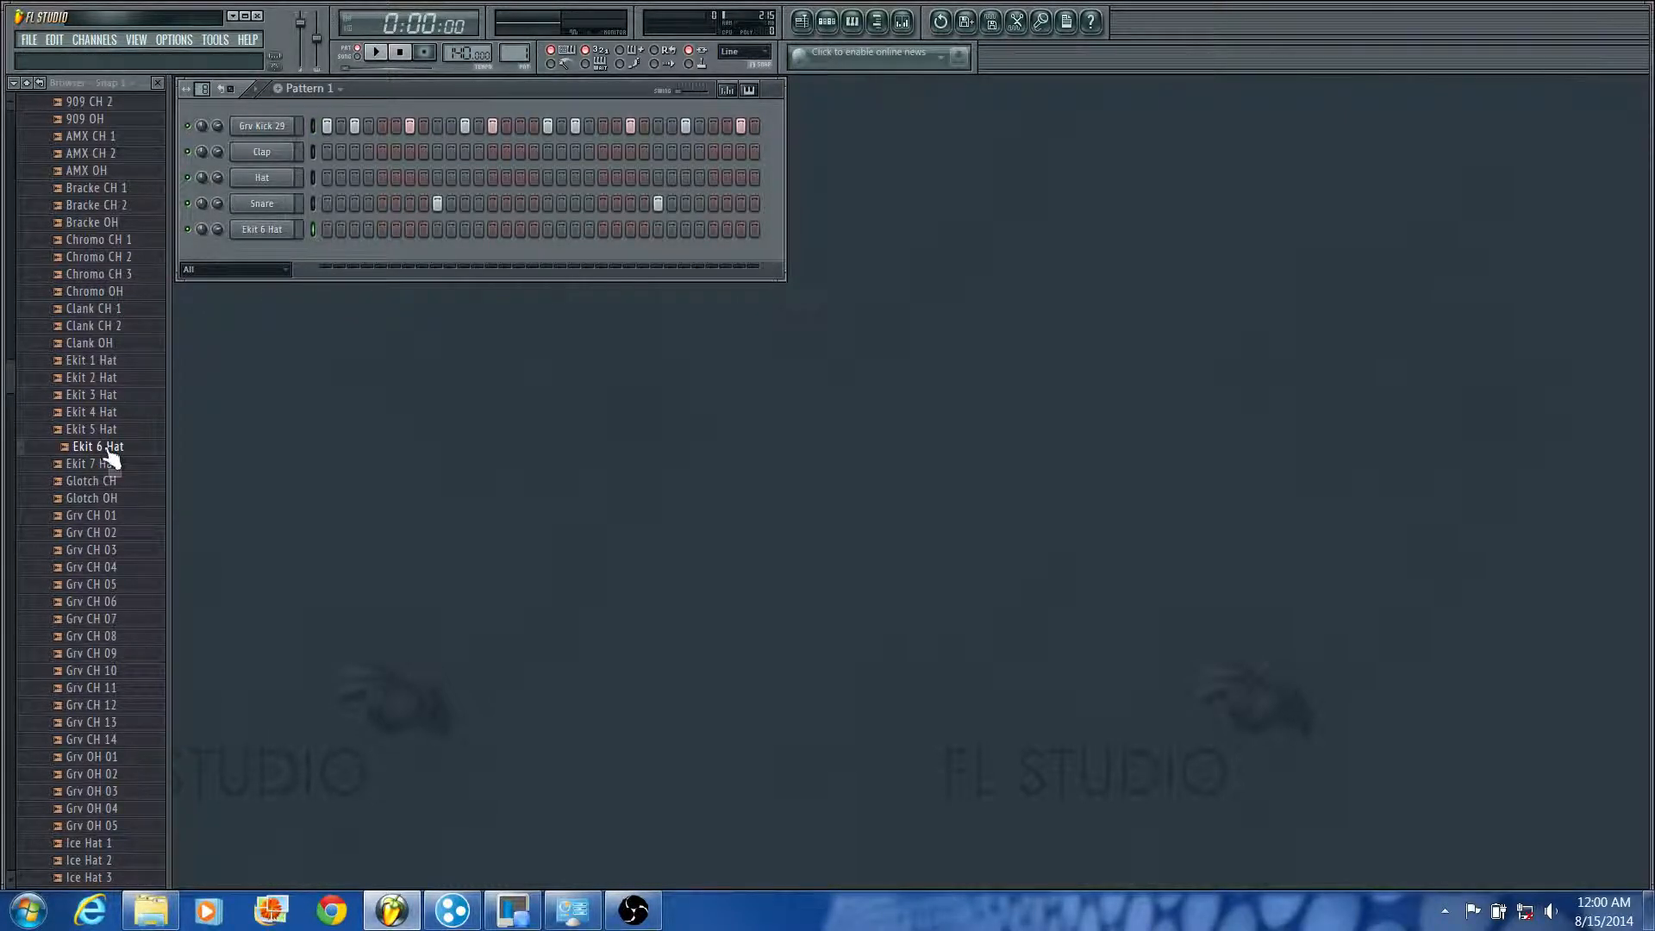
right_click(274, 229)
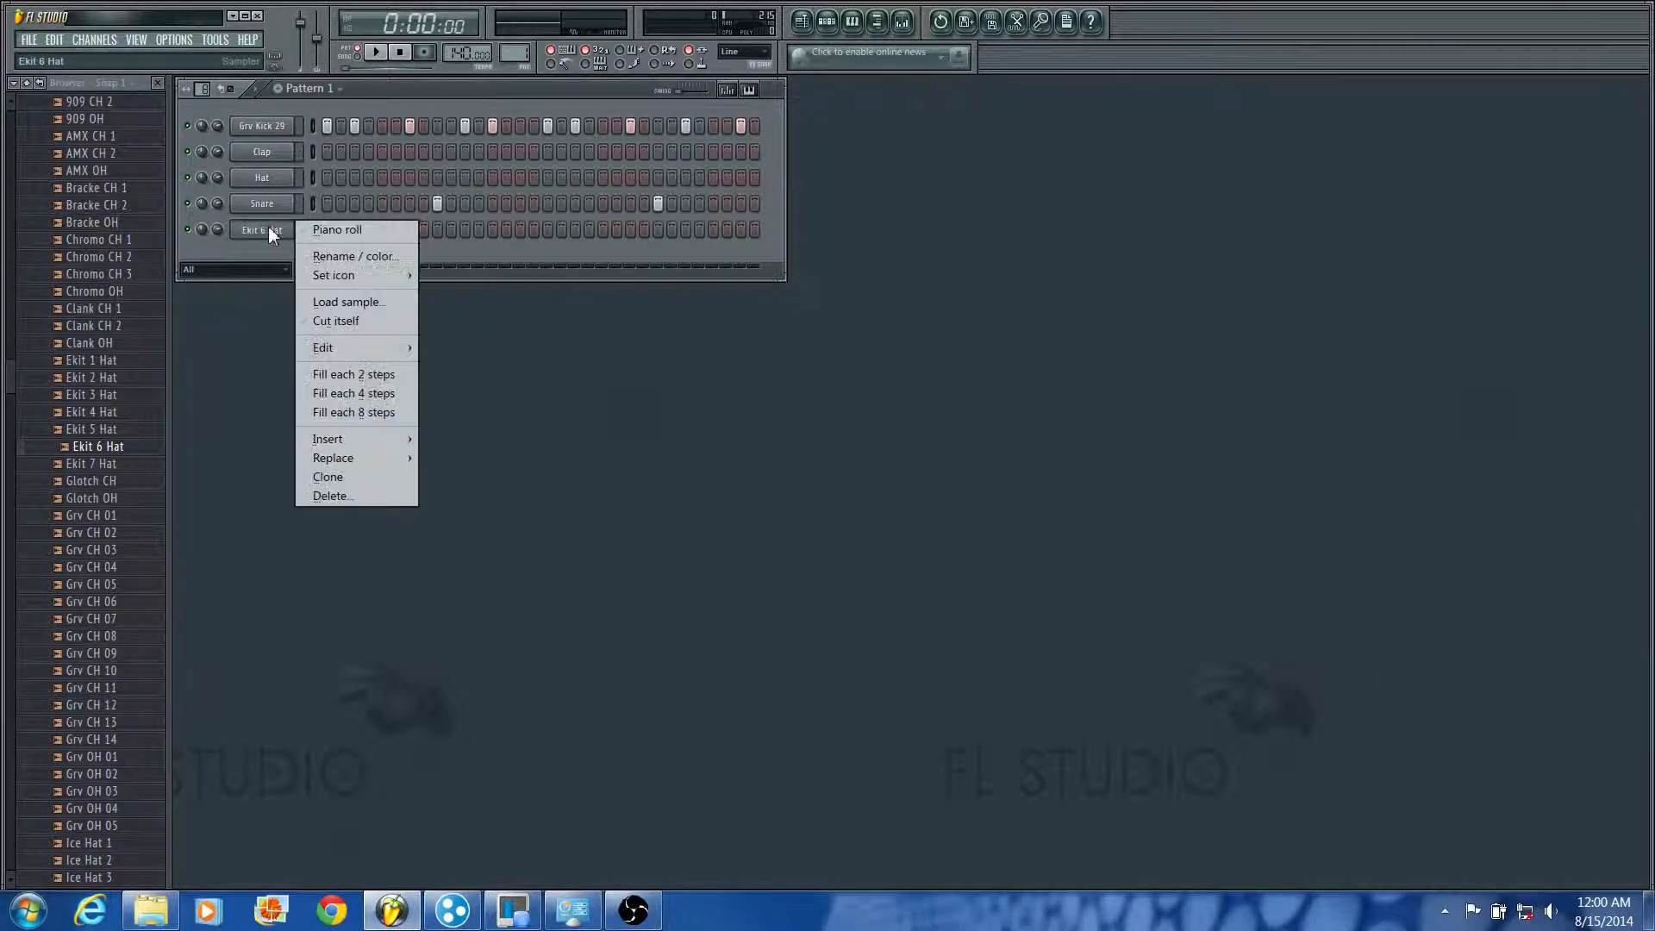
click(385, 502)
click(914, 502)
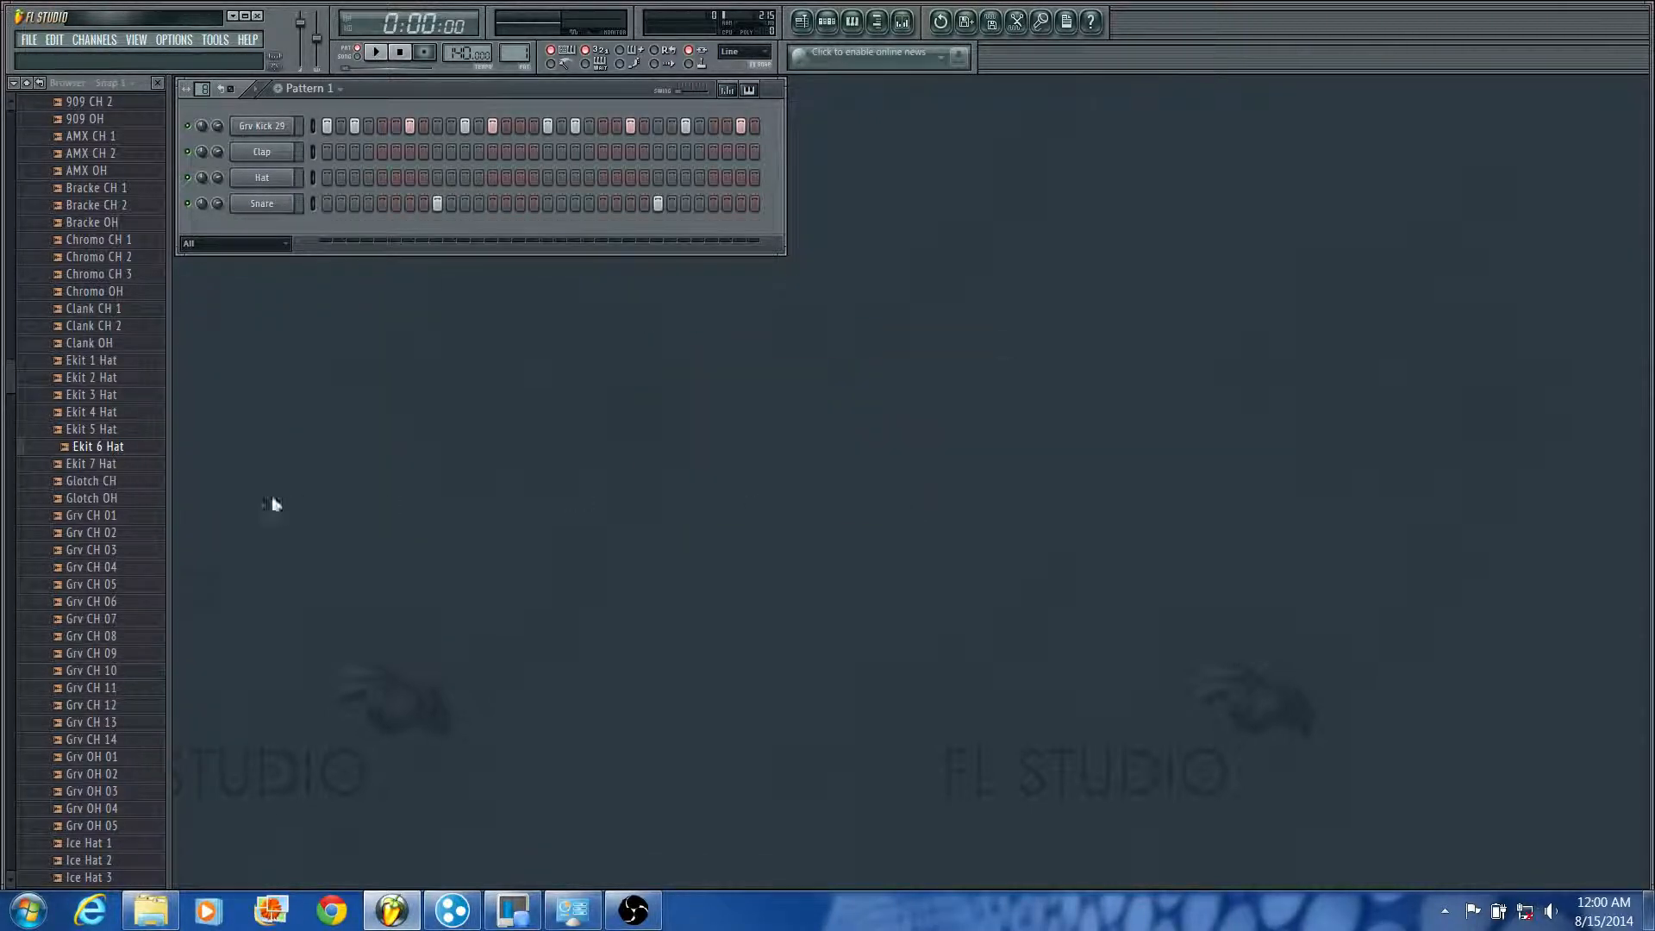
Step: Add Ekit 6 Hat as a new channel below the Snare with a hit every 2 steps and play the pattern
drag(110, 450, 255, 231)
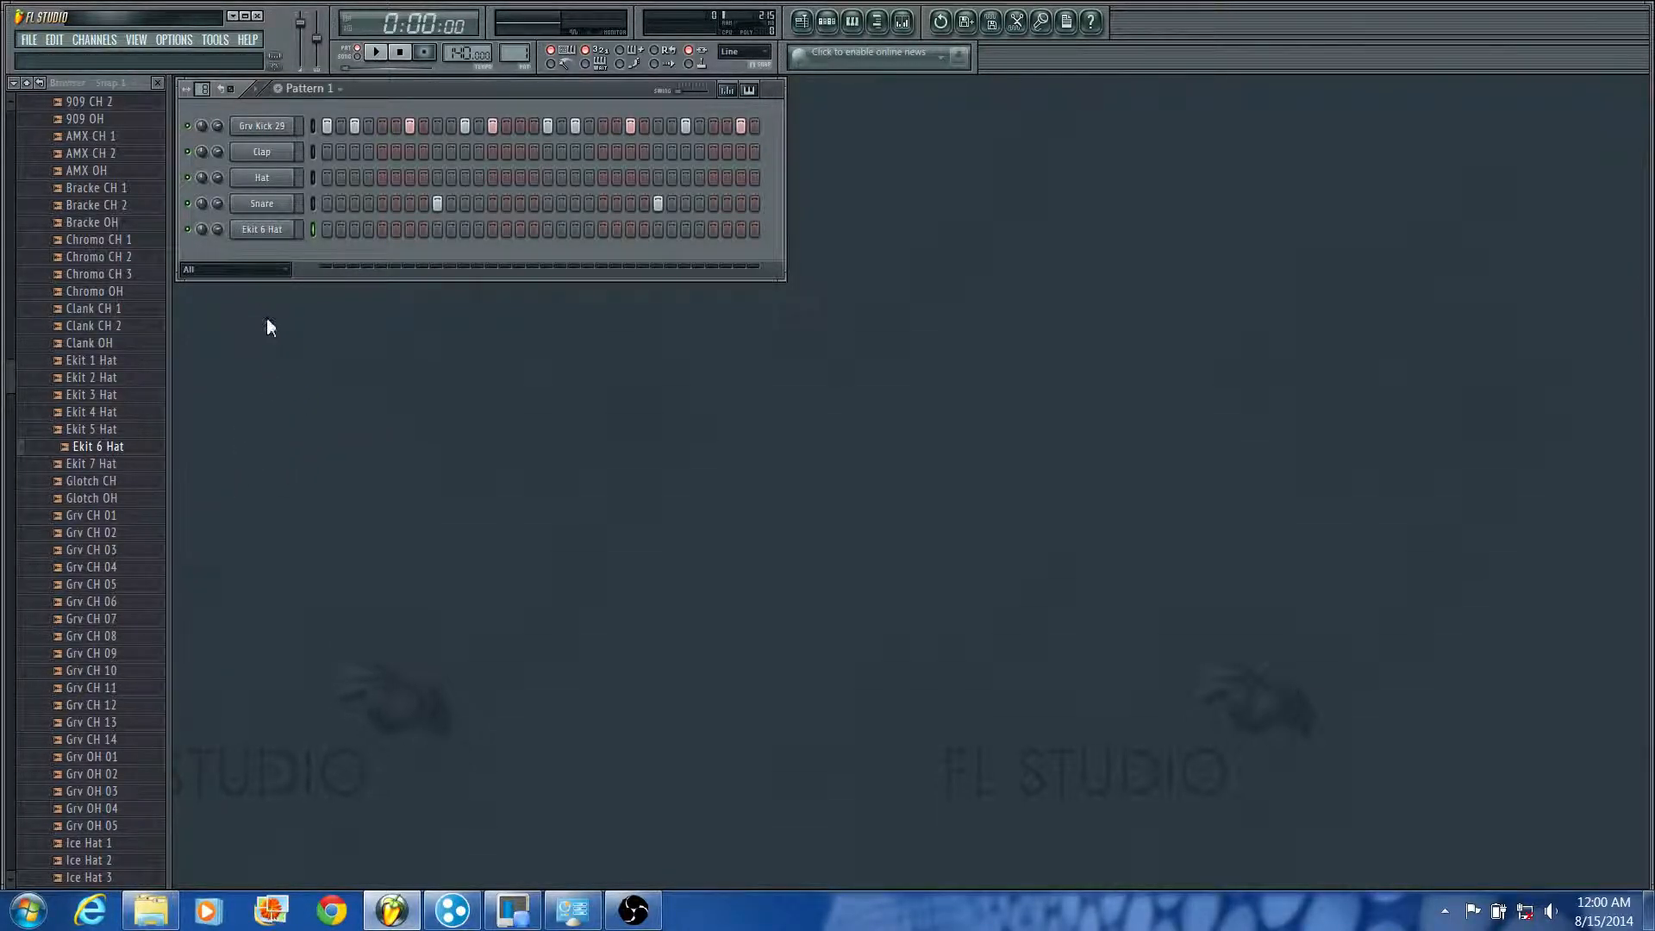
right_click(281, 236)
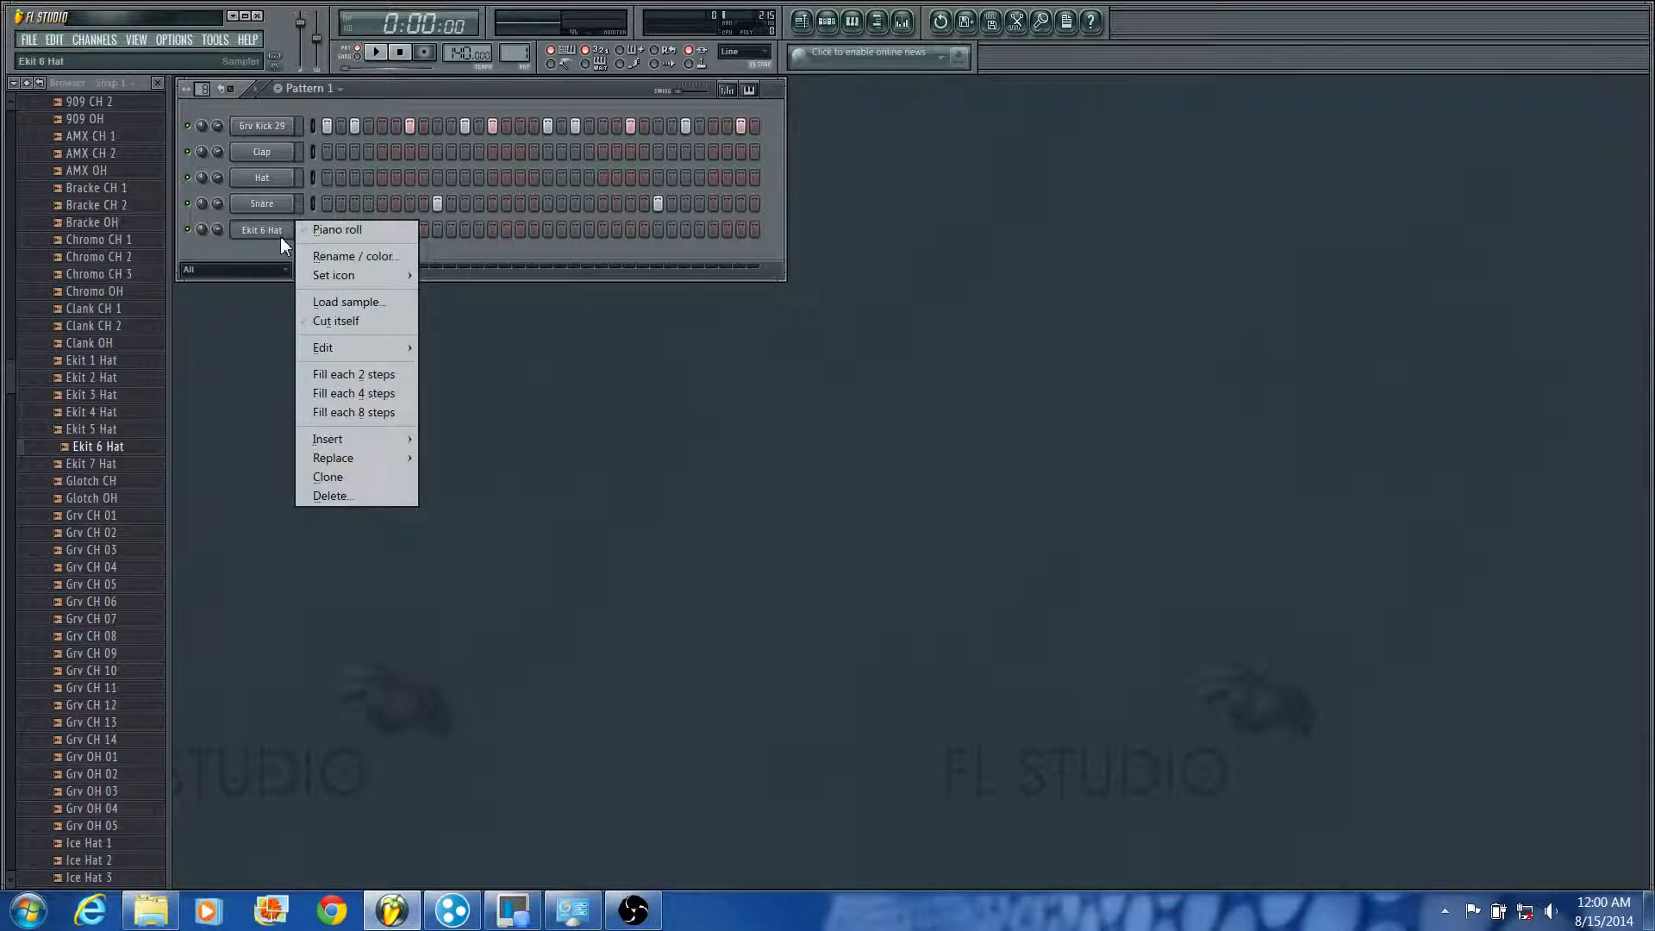
click(368, 373)
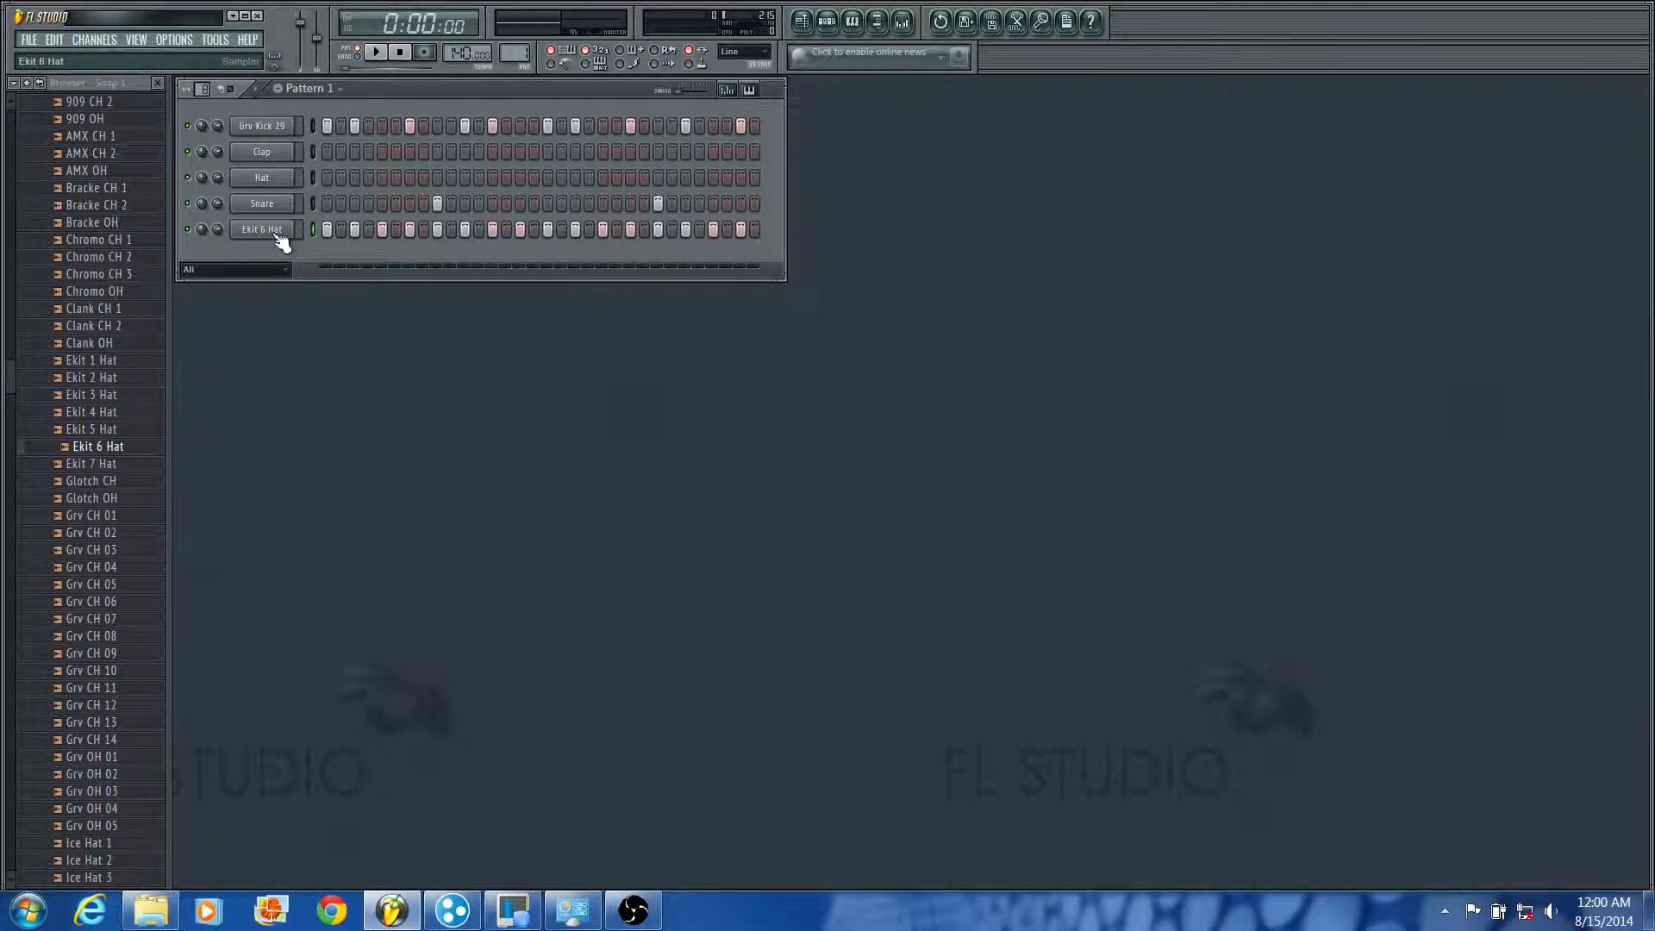
key(space)
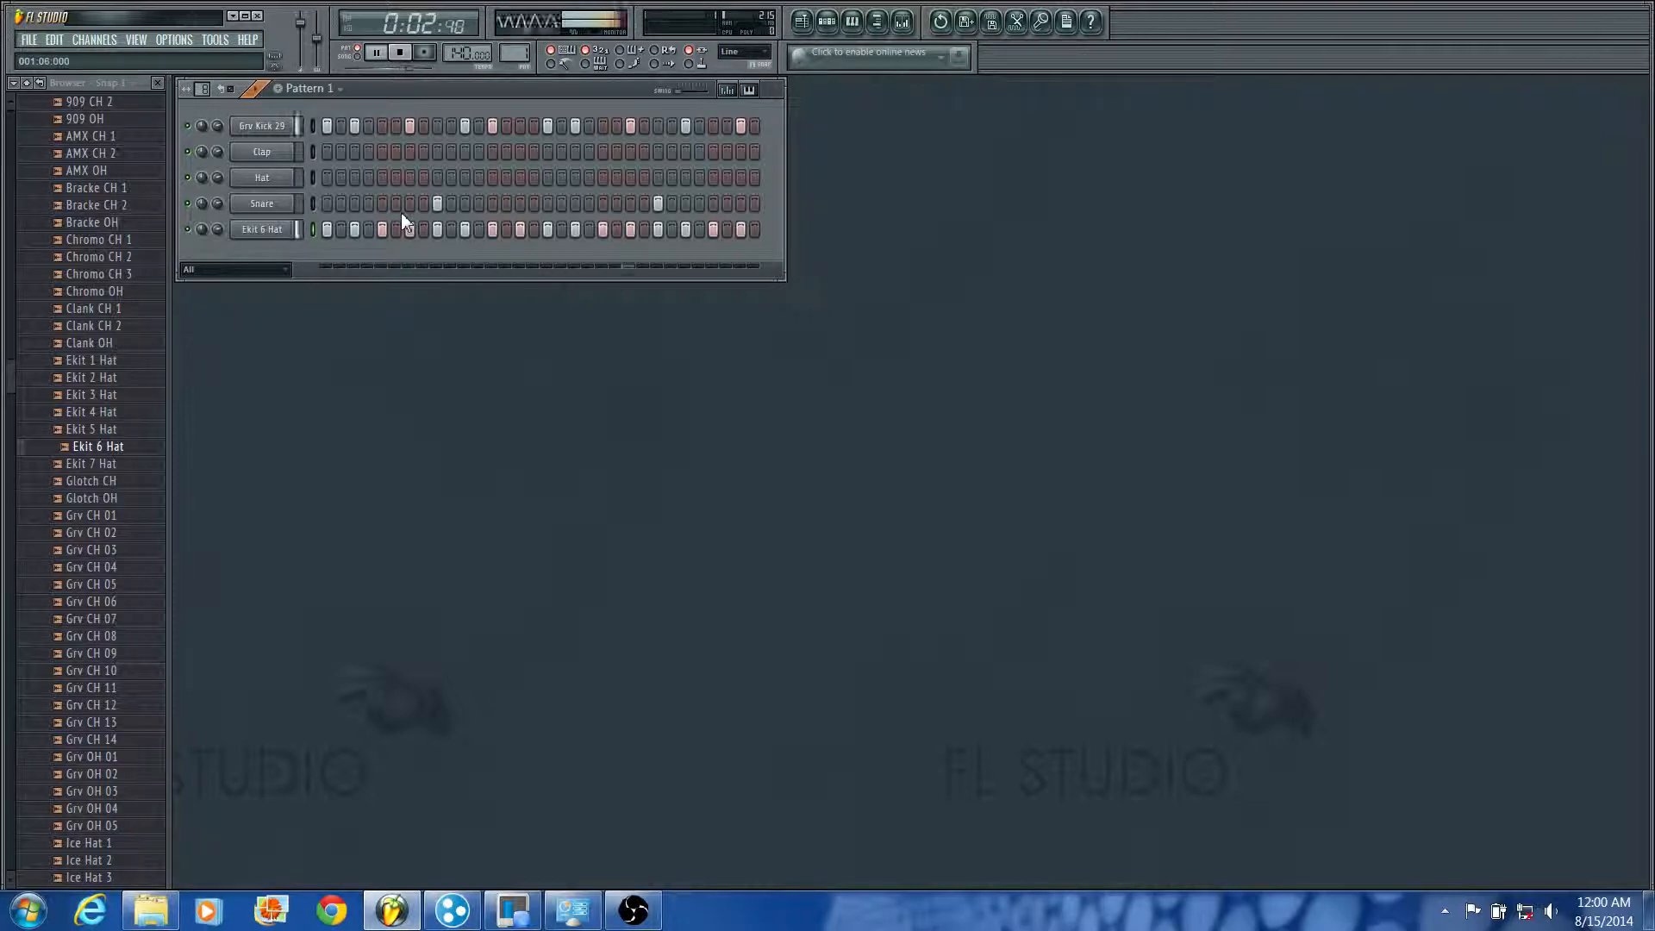
key(space)
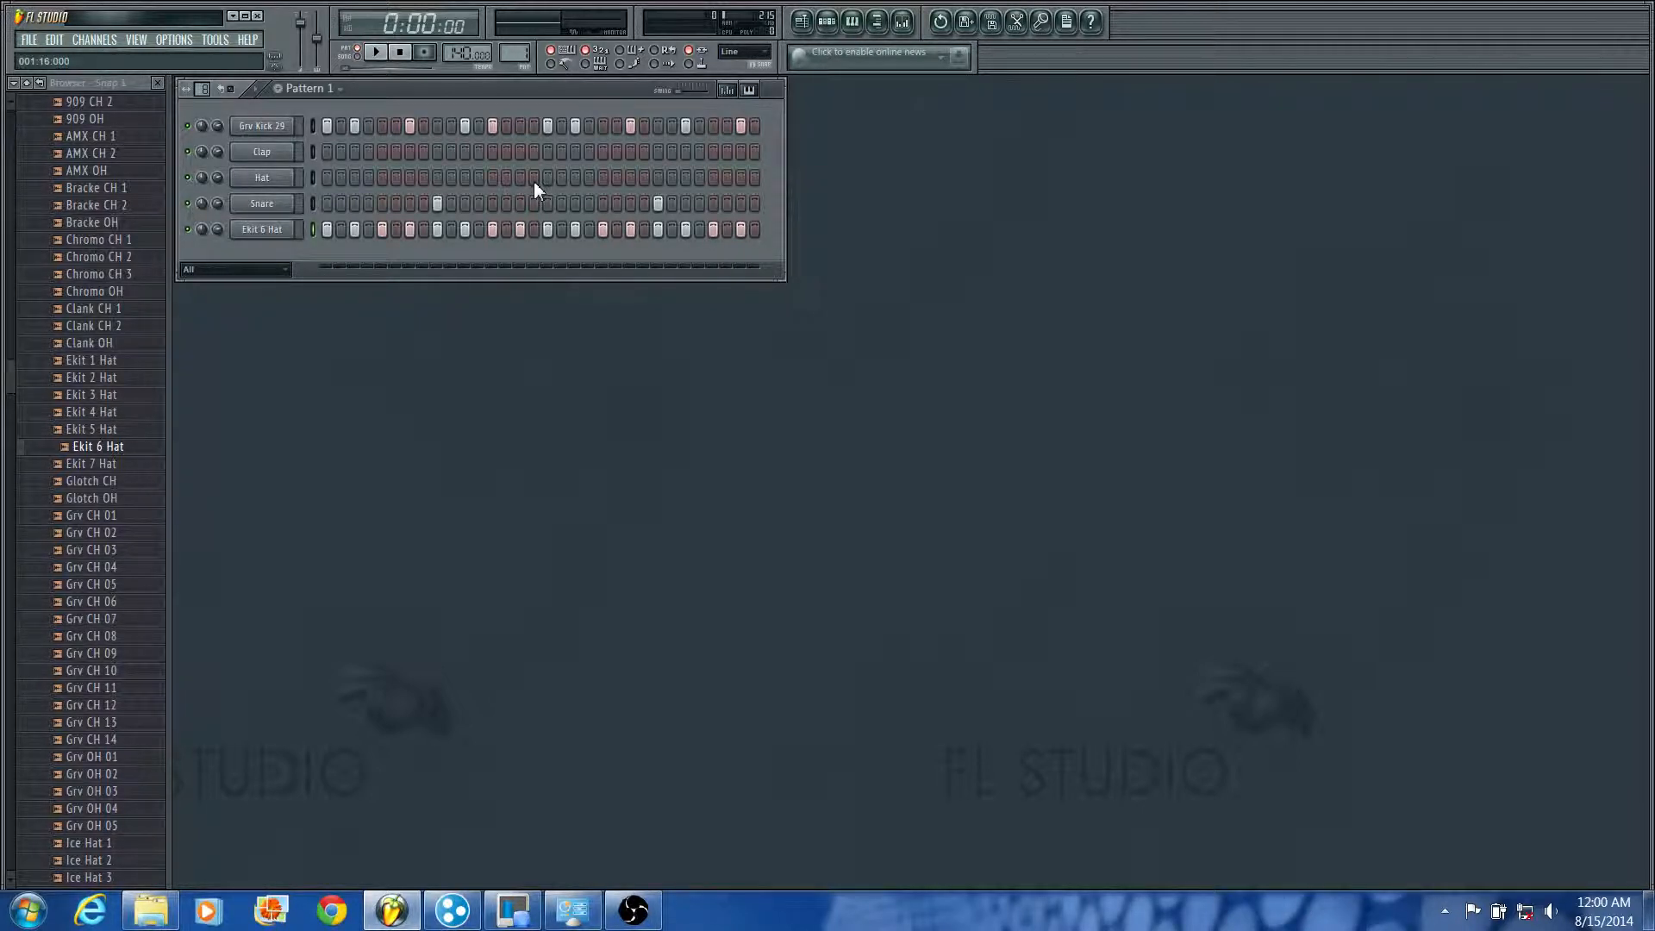
Step: Audition the Ice Hat 1, Ice Hat 2, Ice Hat 3 and Ice Hat 5 samples in the Hats folder
click(138, 845)
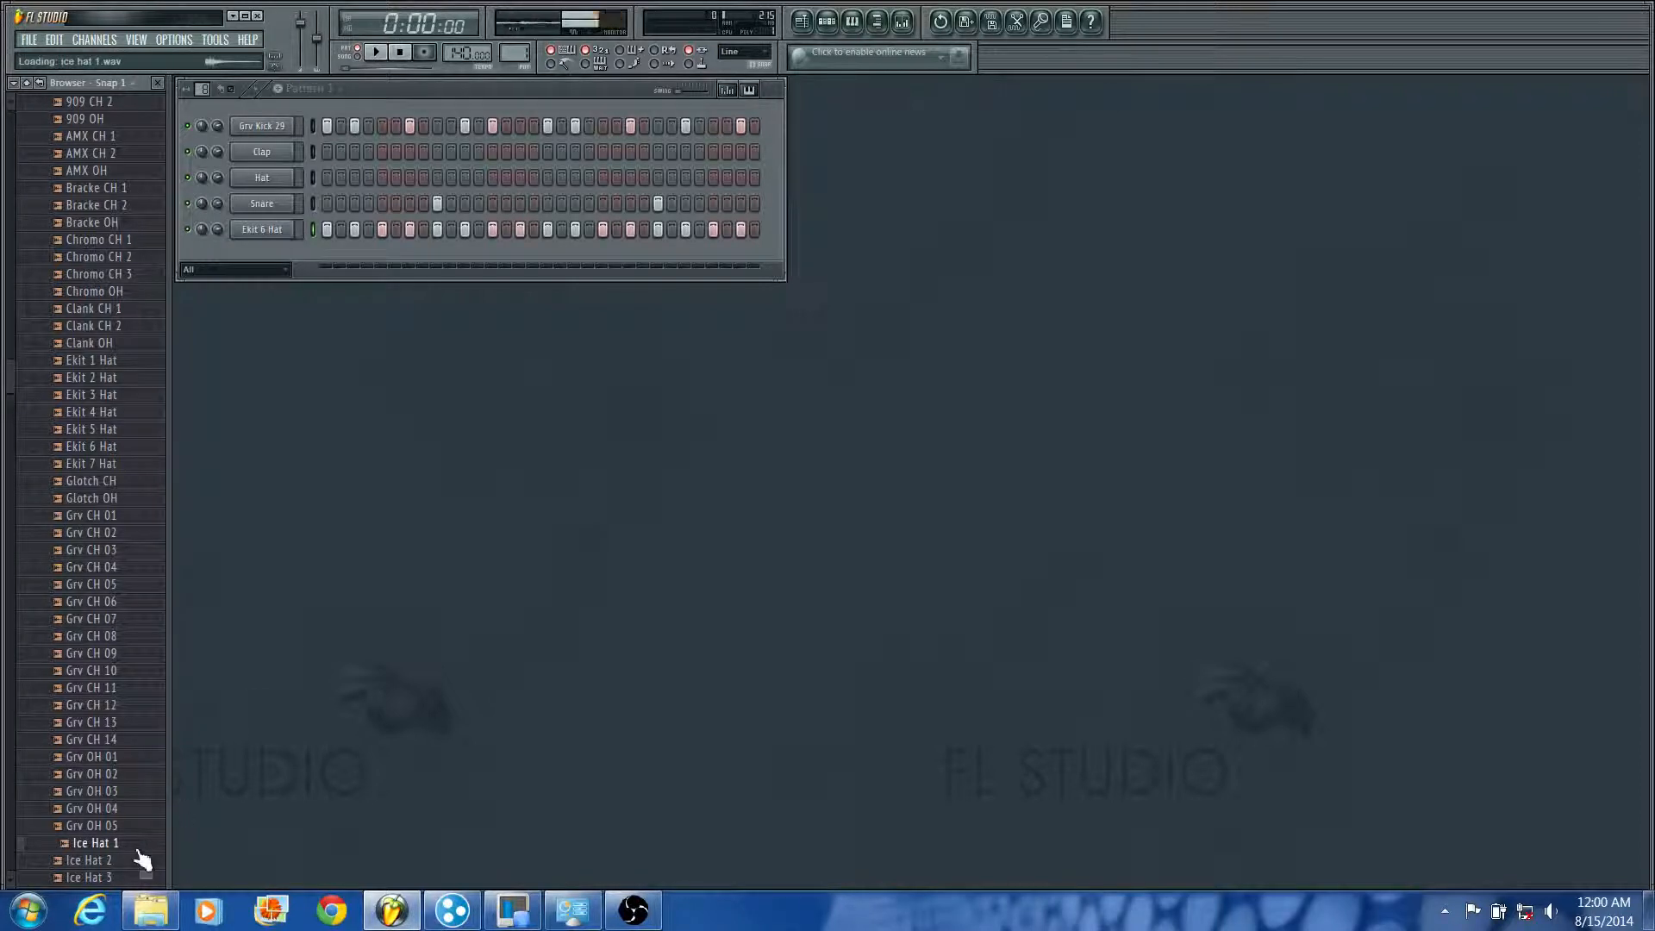
click(120, 861)
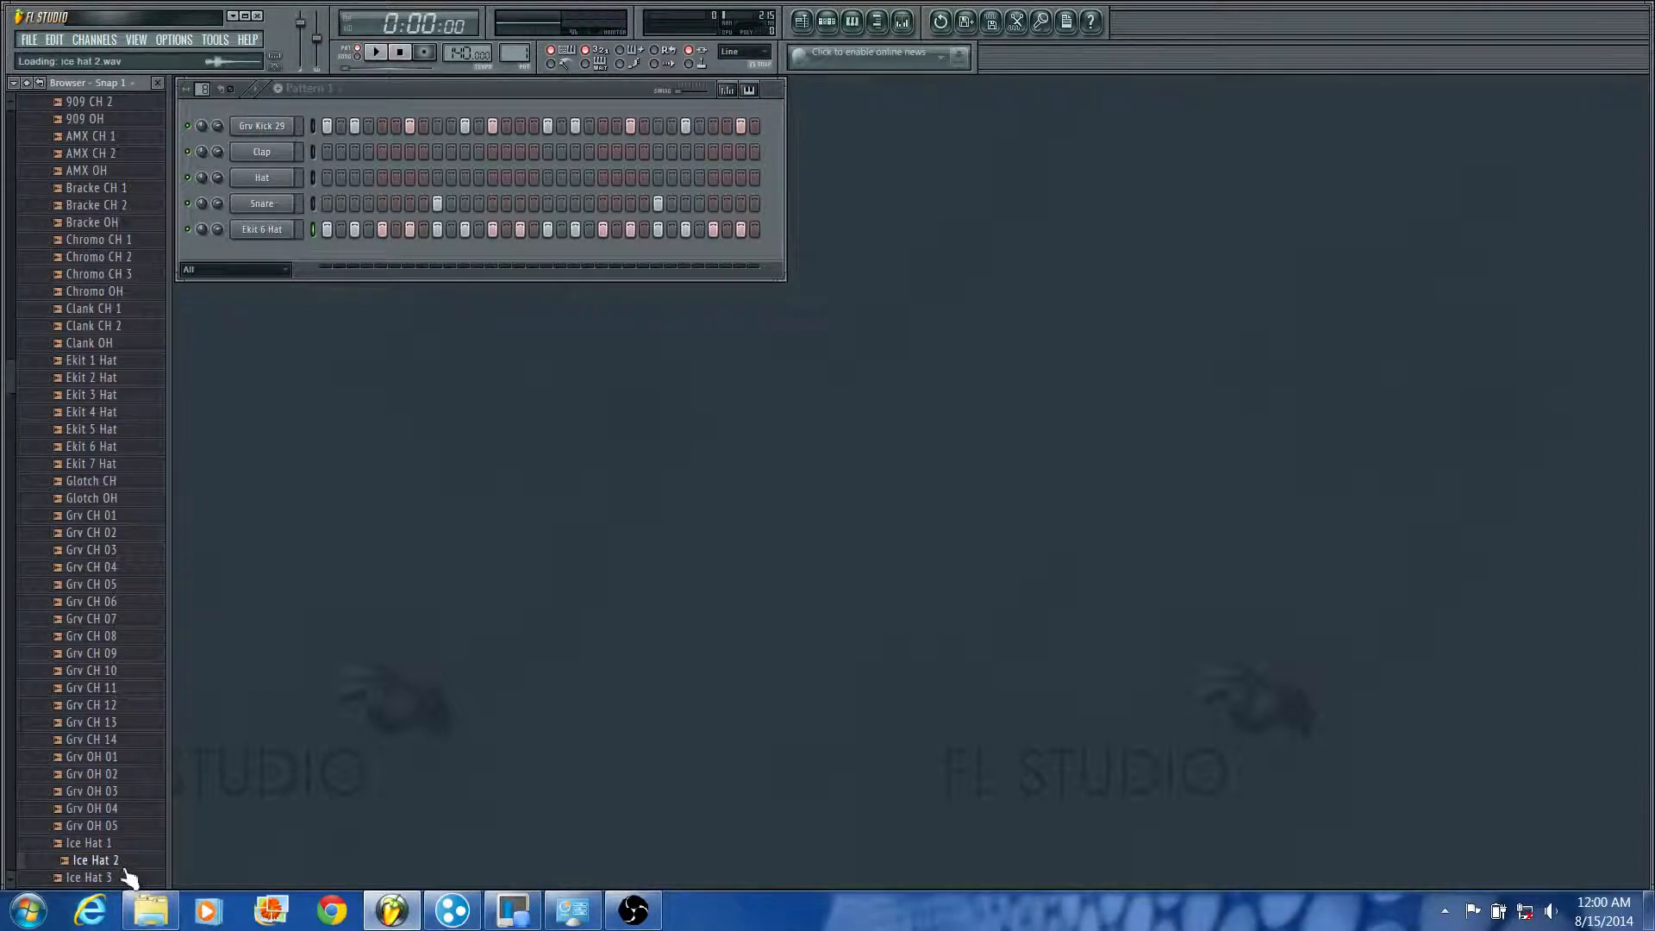
click(122, 878)
scroll(127, 880, down, 2)
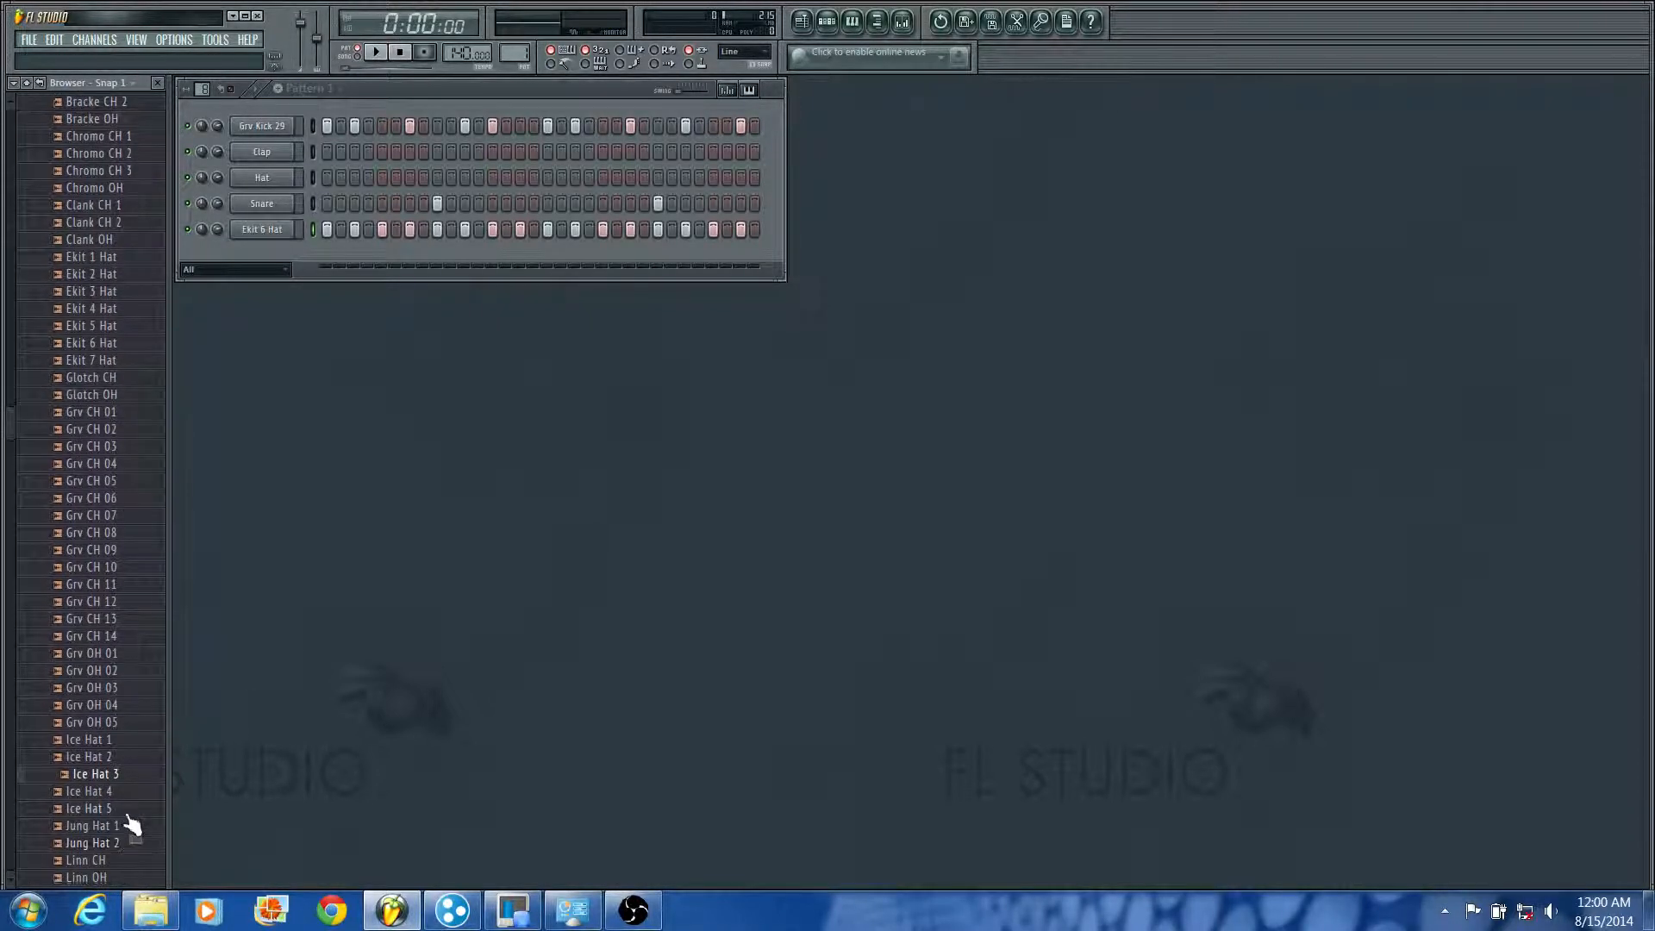
click(129, 815)
Step: Replace the Ekit 6 Hat channel's sample with Ice Hat 1 and play the pattern
drag(134, 743, 267, 233)
key(space)
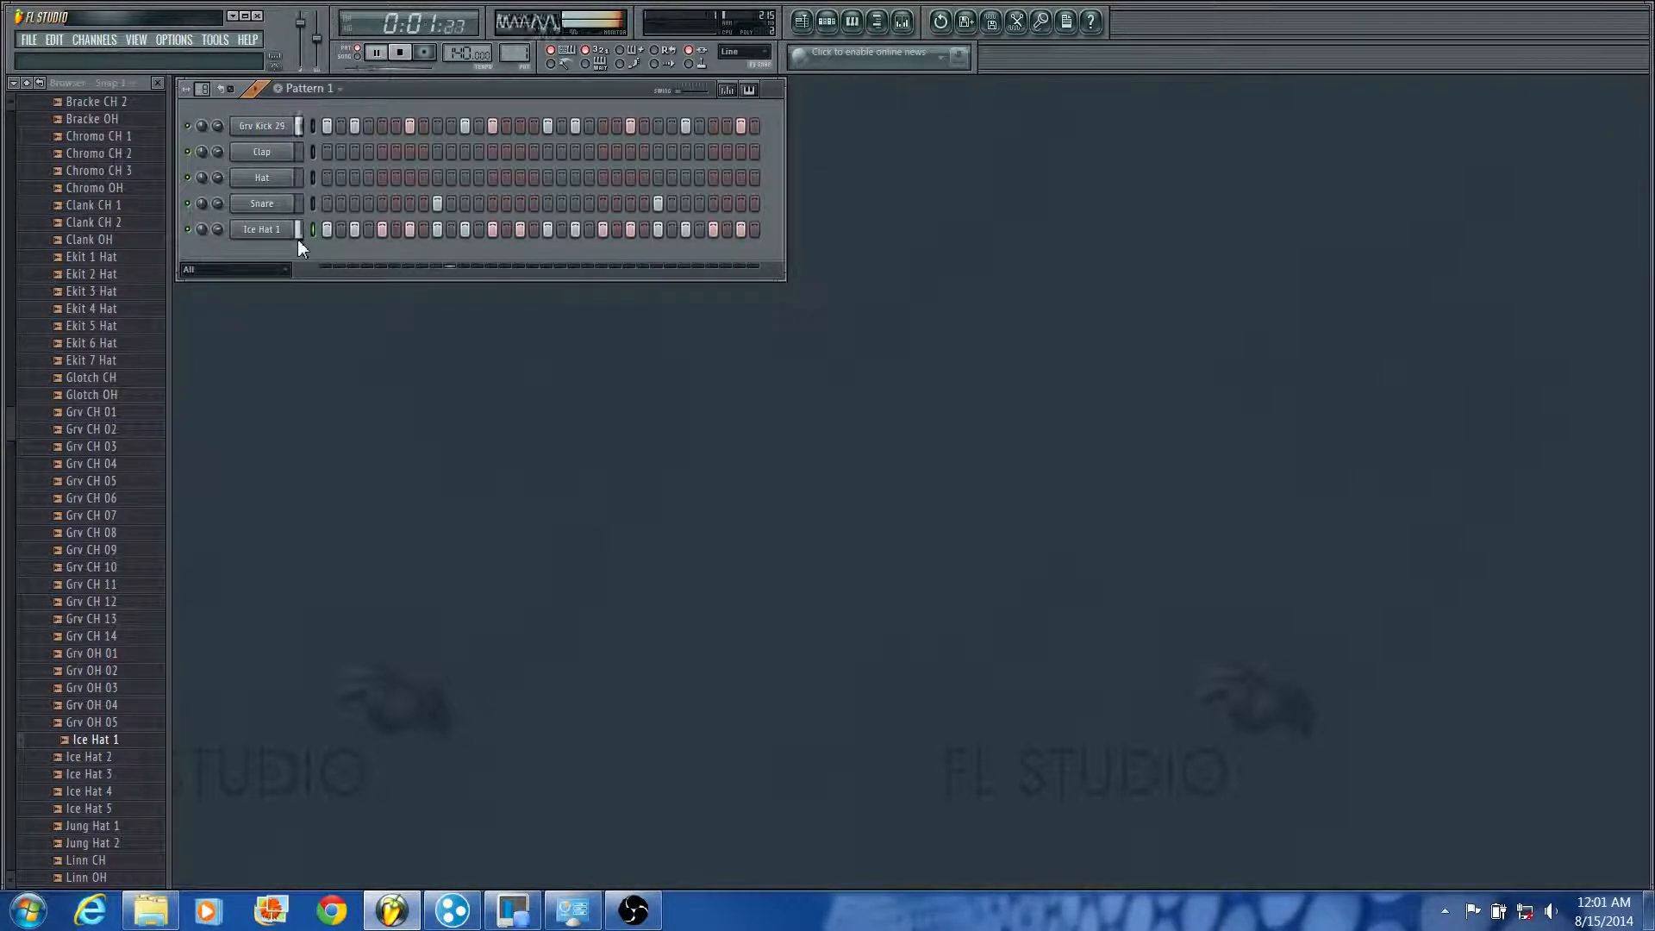
key(space)
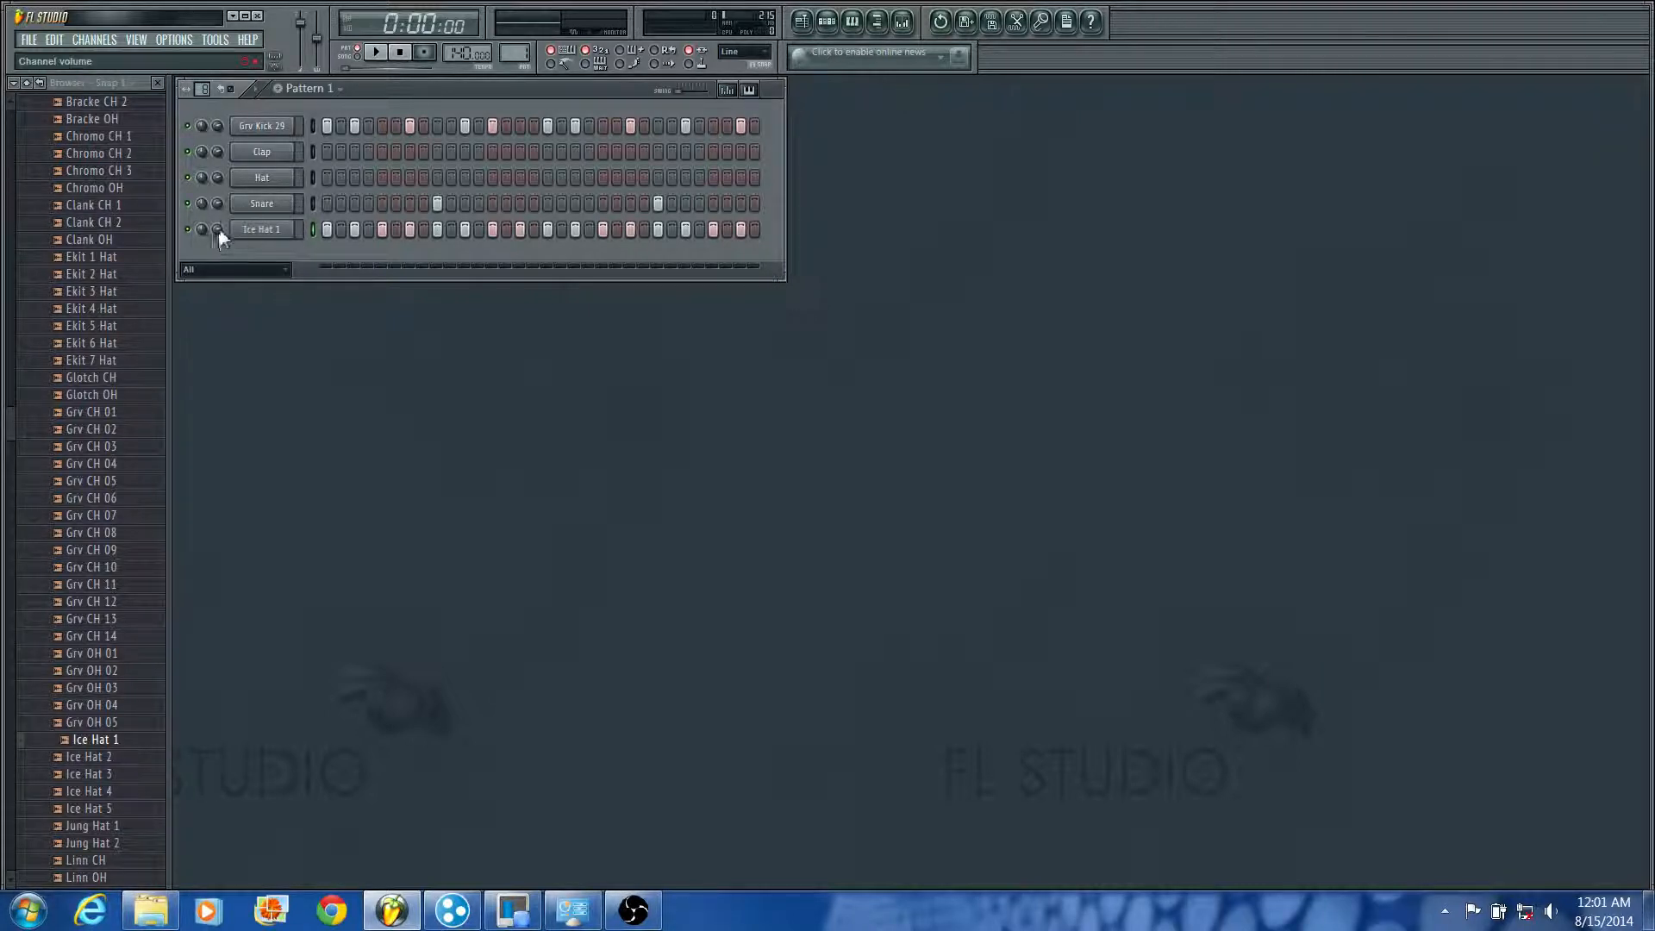
Step: Lower the Ice Hat 1 channel's volume slightly and play the pattern to check the balance
mouse_move(219, 229)
mouse_down()
mouse_move(219, 253)
mouse_move(219, 239)
mouse_up()
key(space)
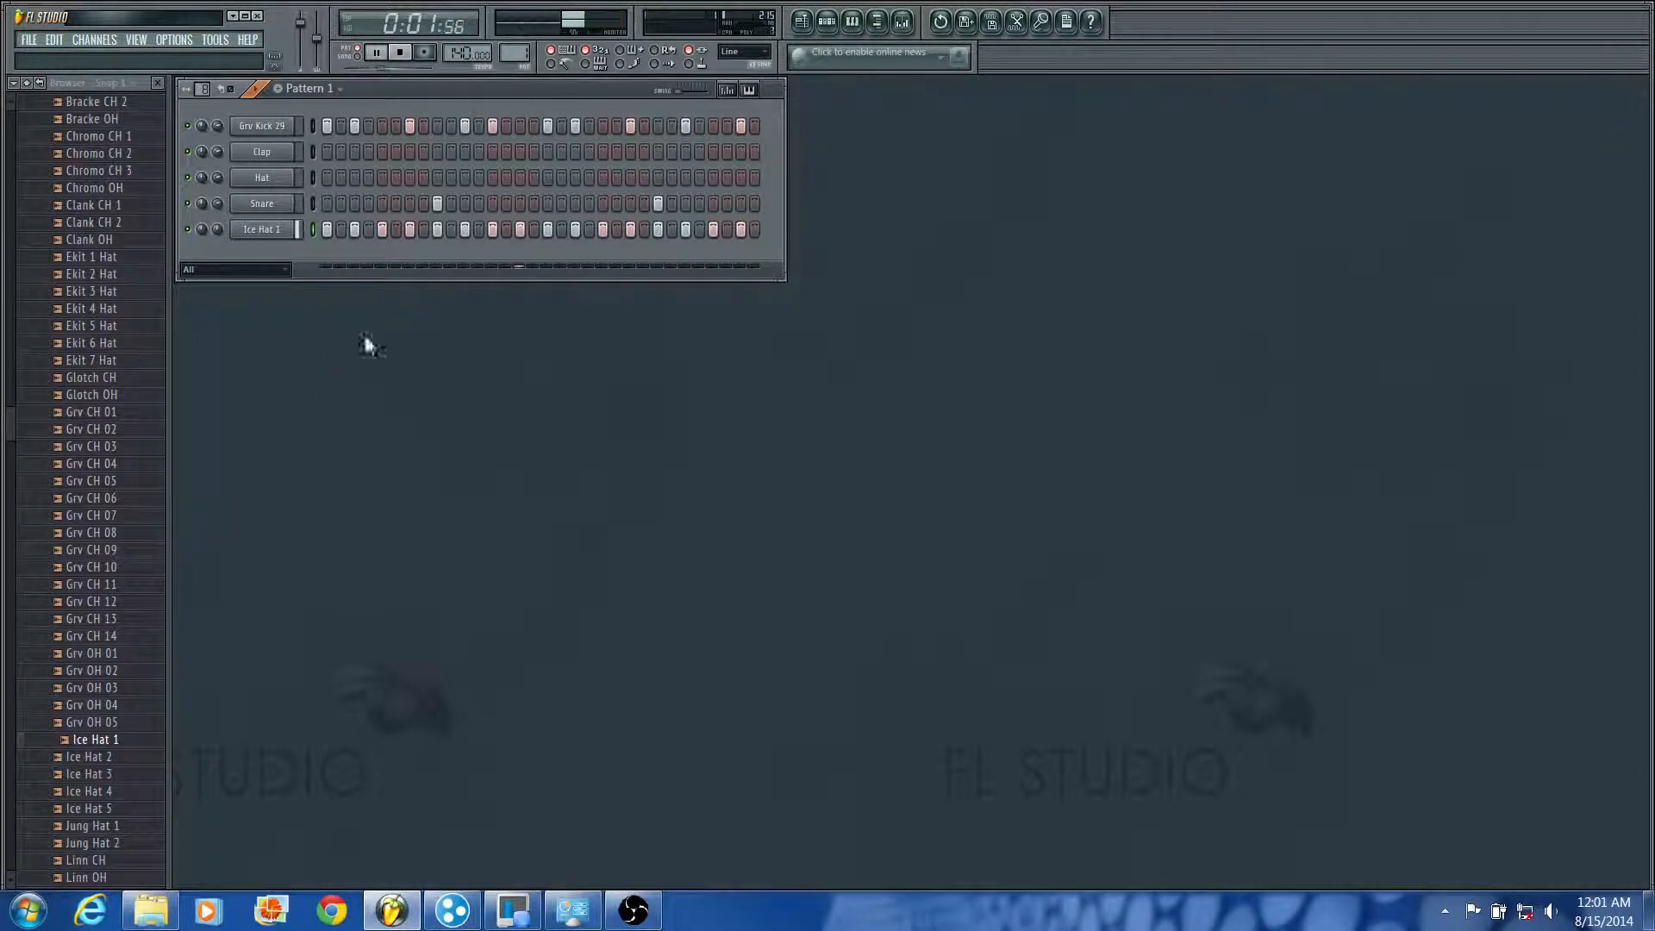
key(space)
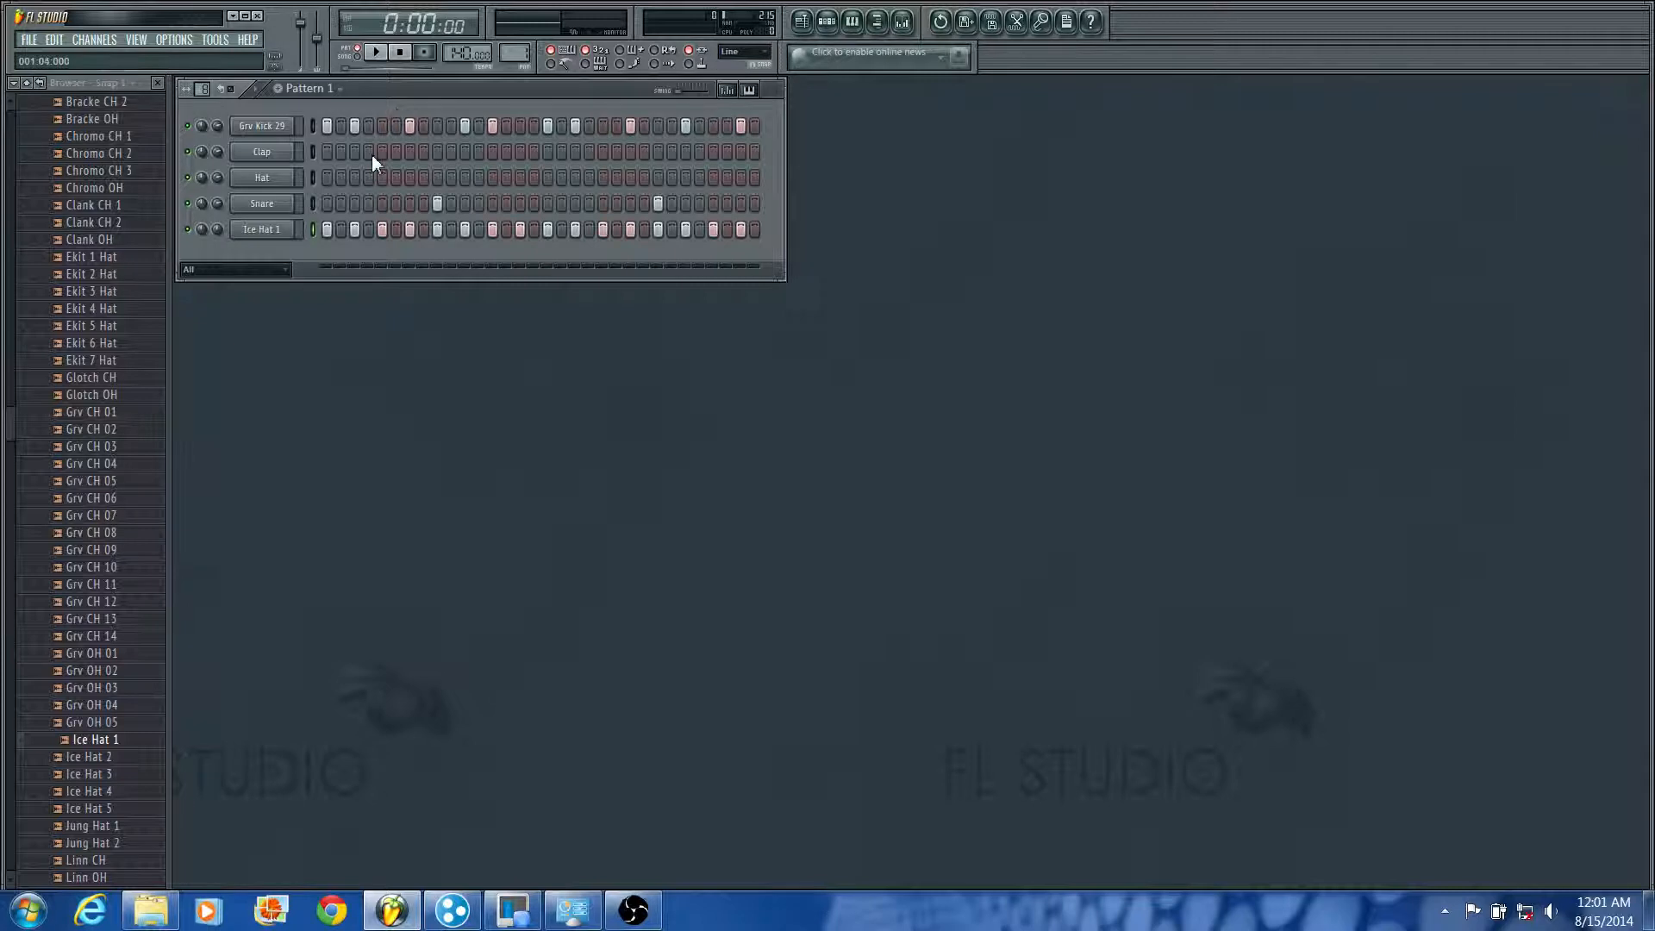
Step: Try an extra kick on step 18 of the Grv Kick 29 channel during playback and remove it again
click(561, 126)
key(space)
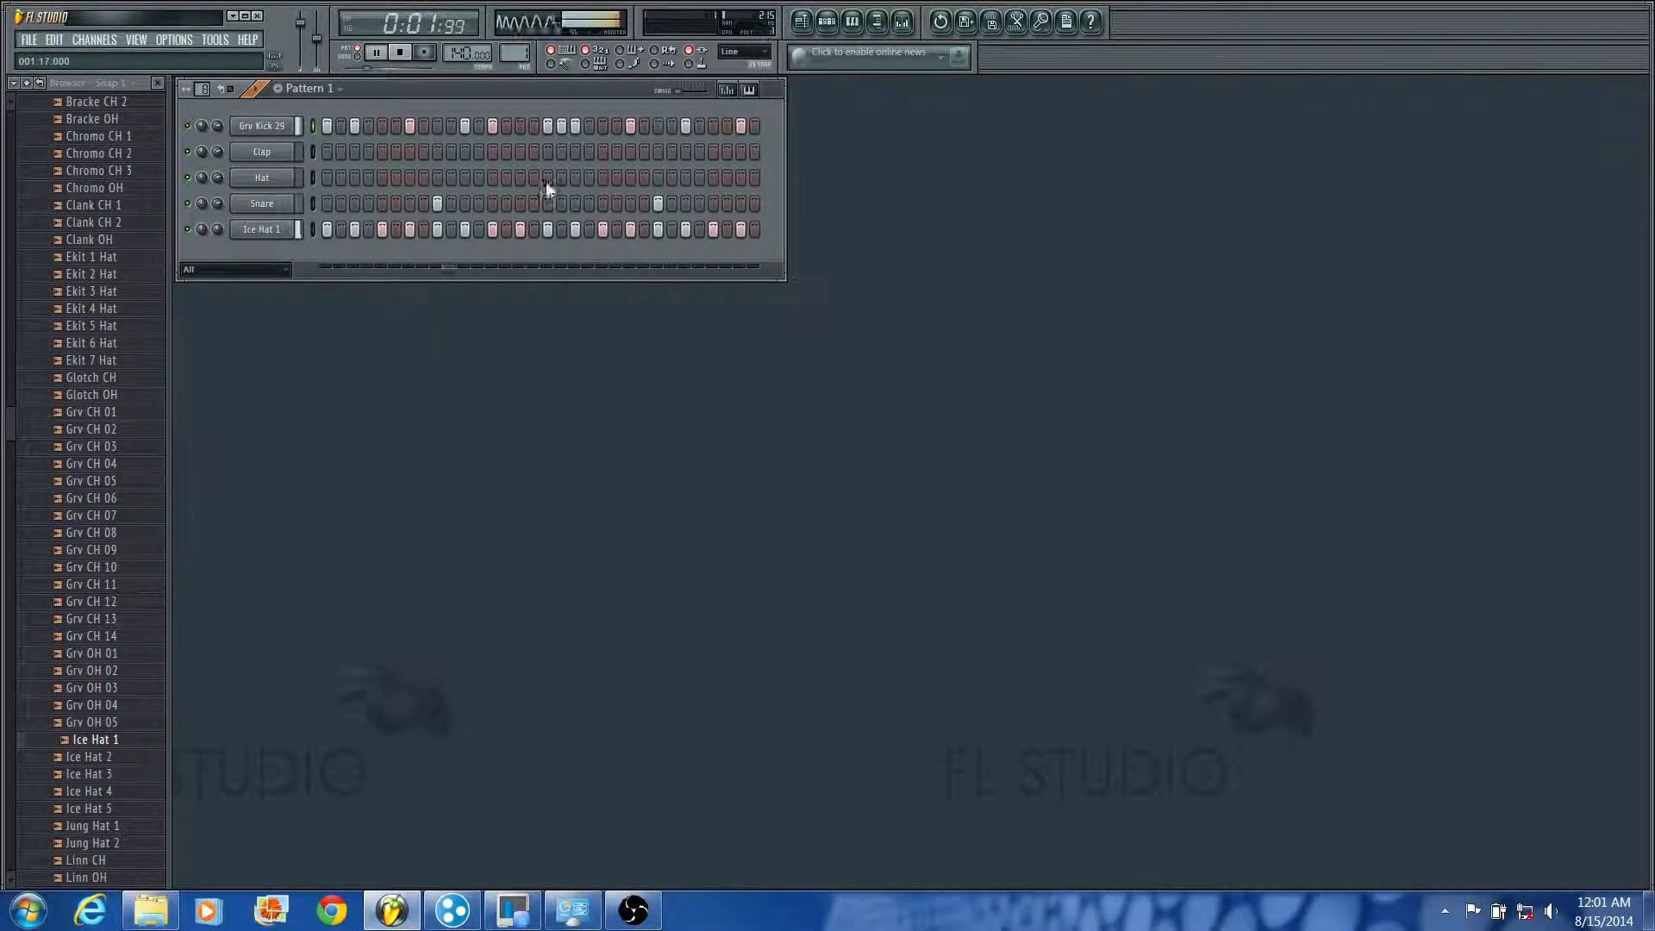
click(562, 126)
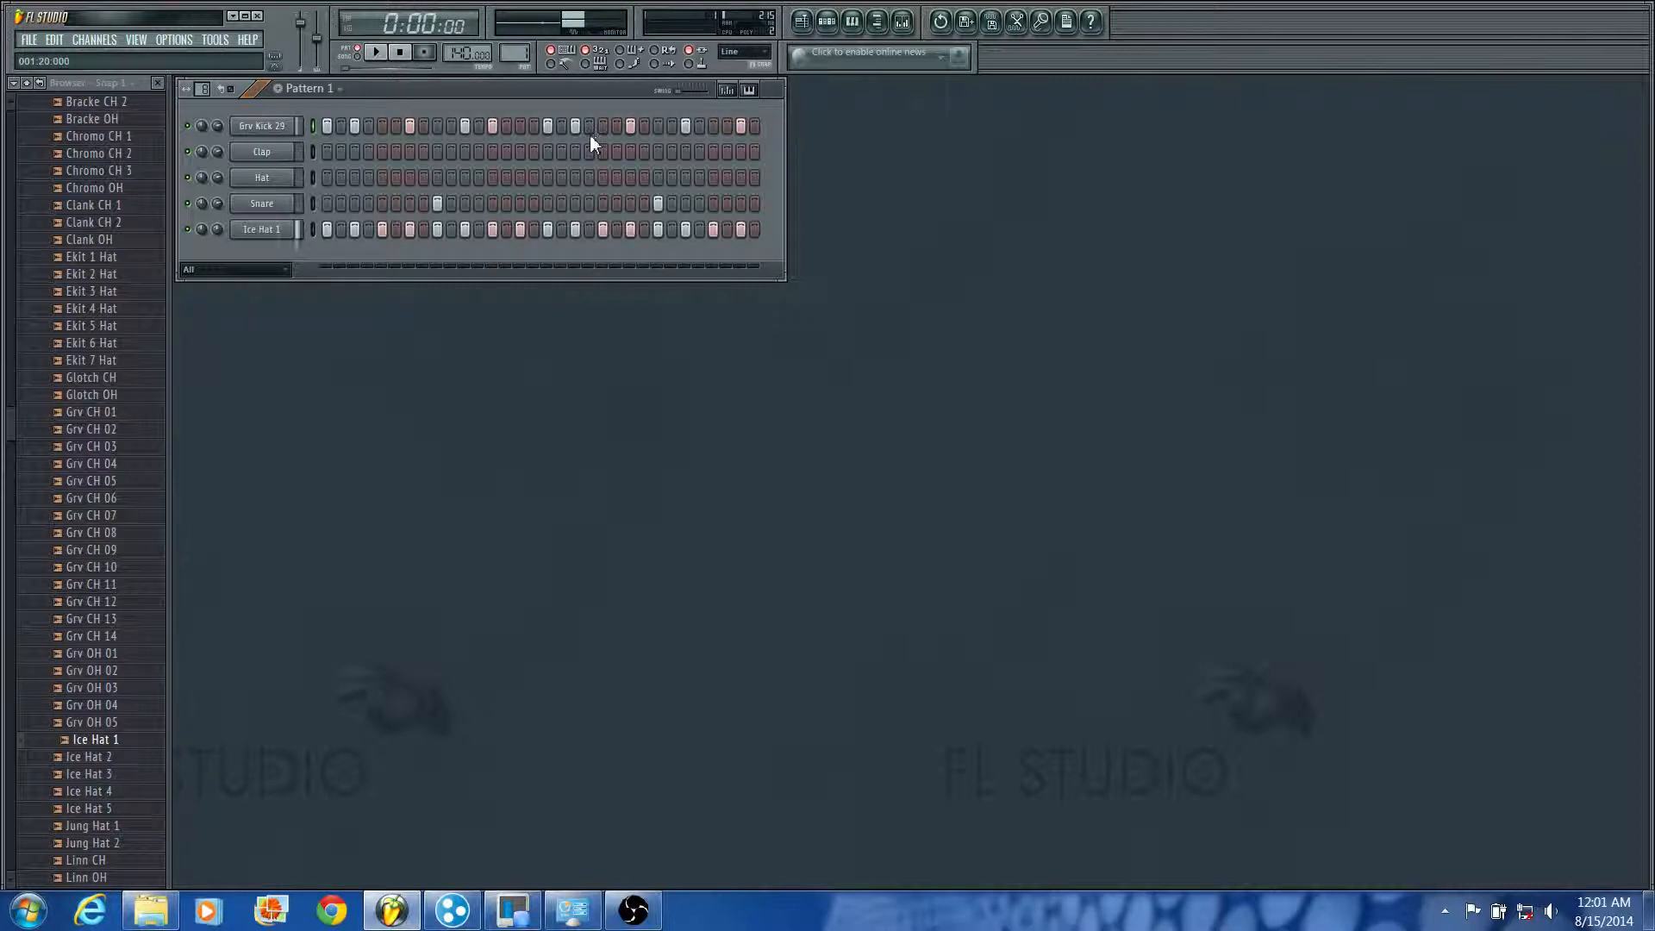
key(space)
Step: Create a new pattern named Piano and collapse the open folders in the browser
click(279, 89)
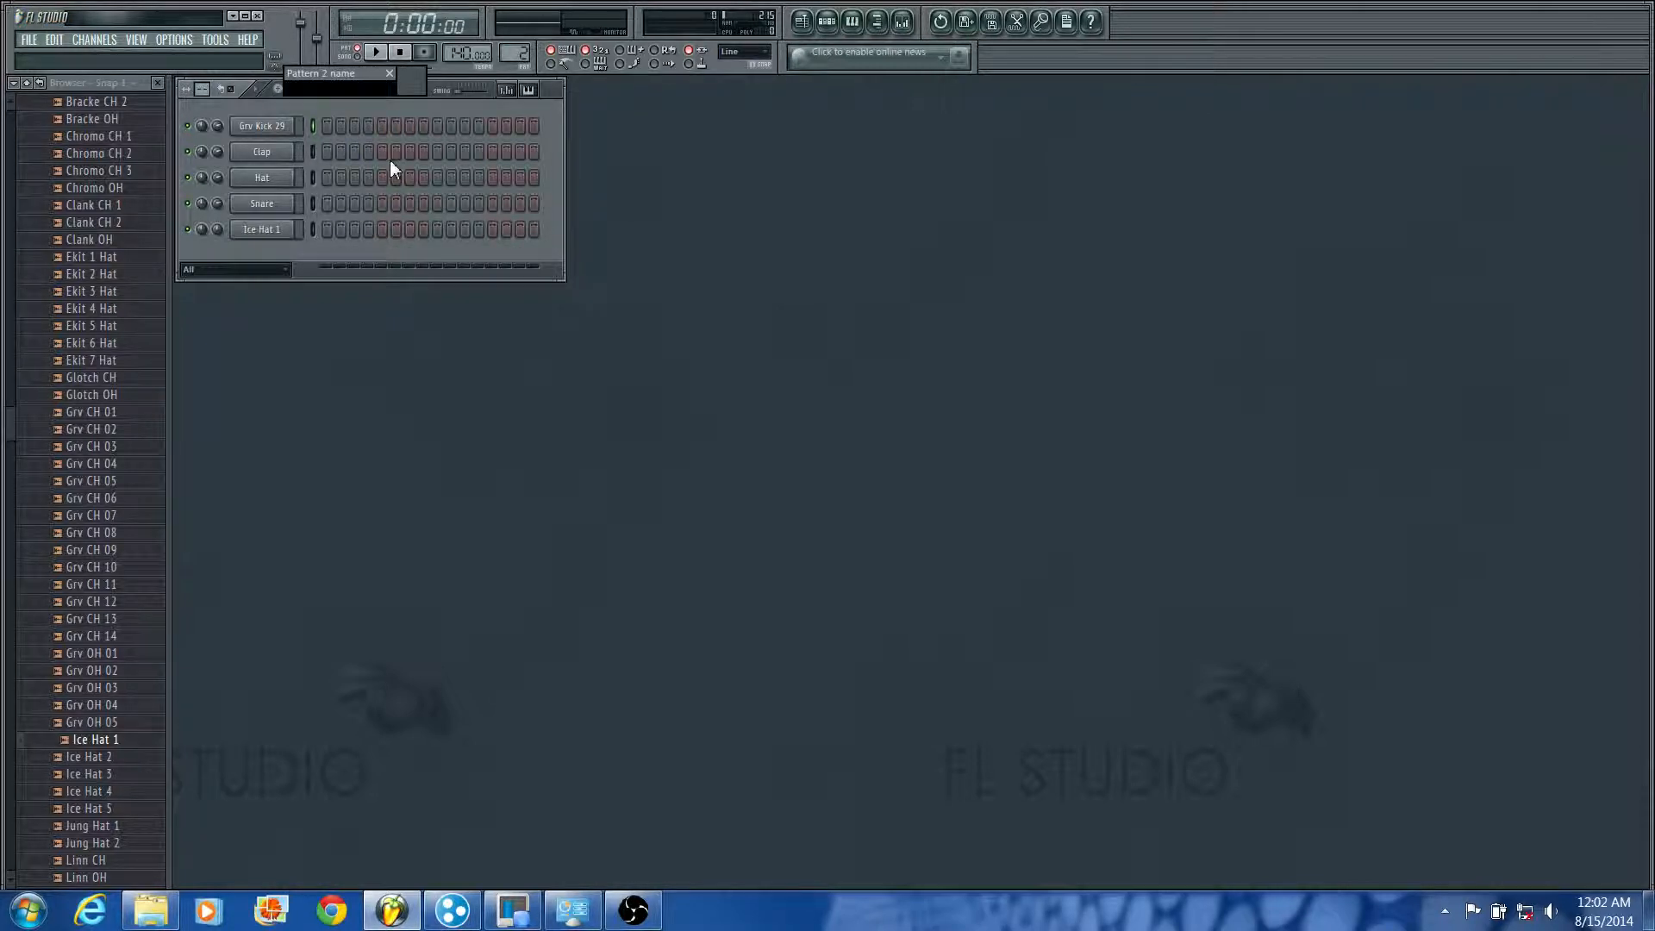
text(Piano)
key(Return)
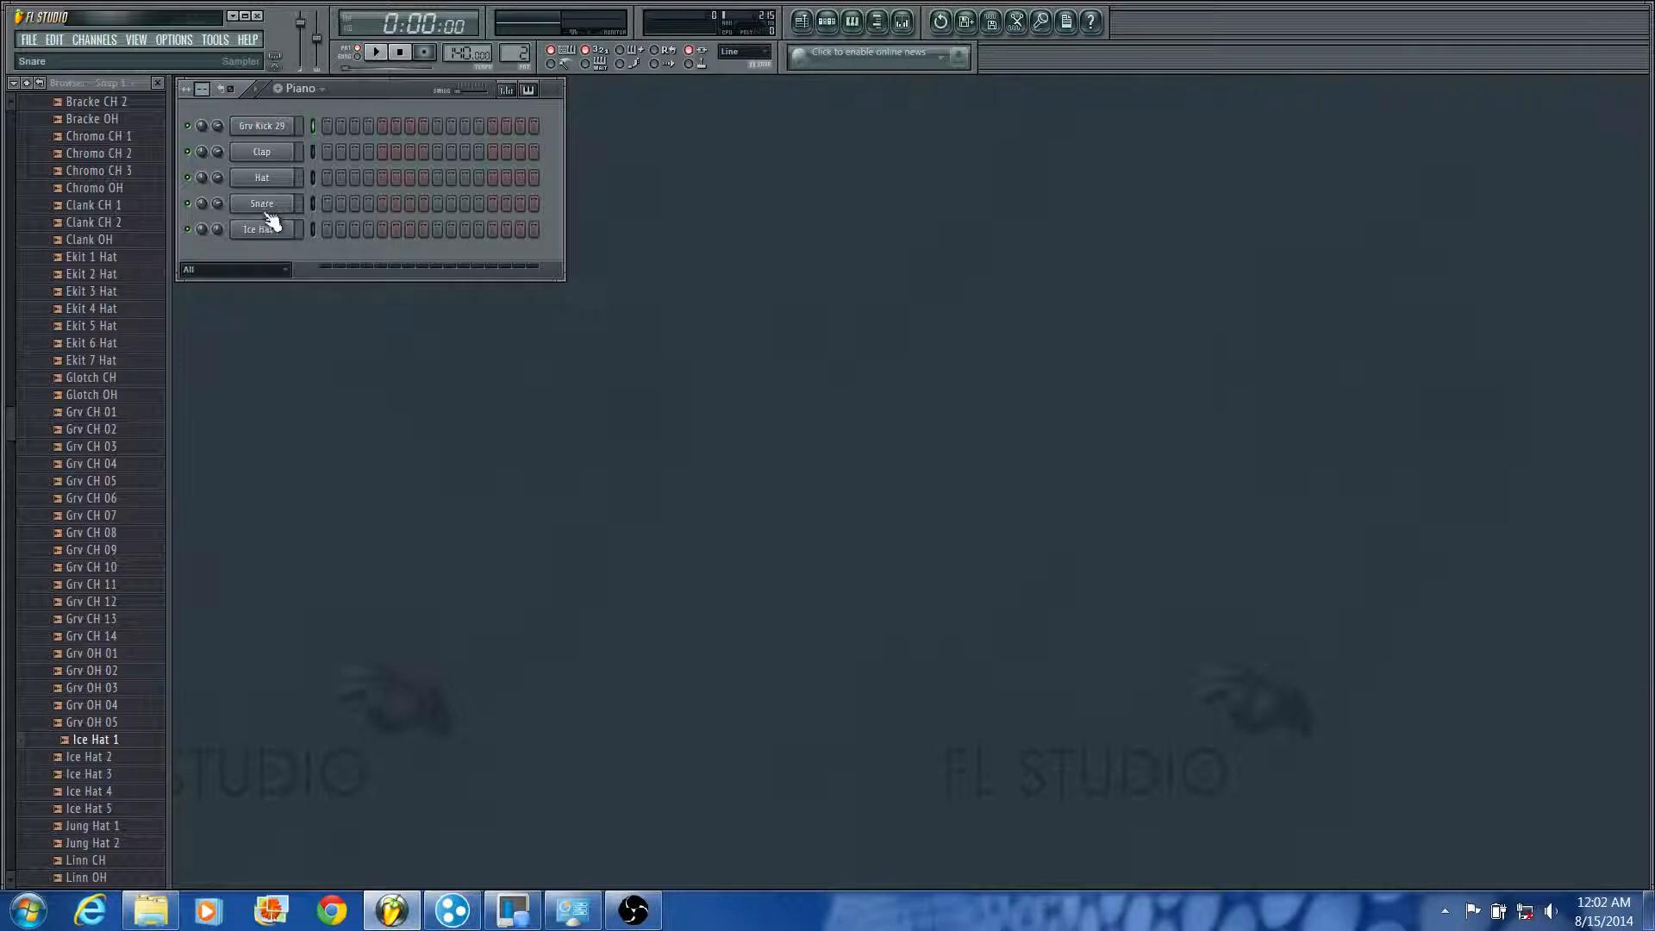
click(27, 83)
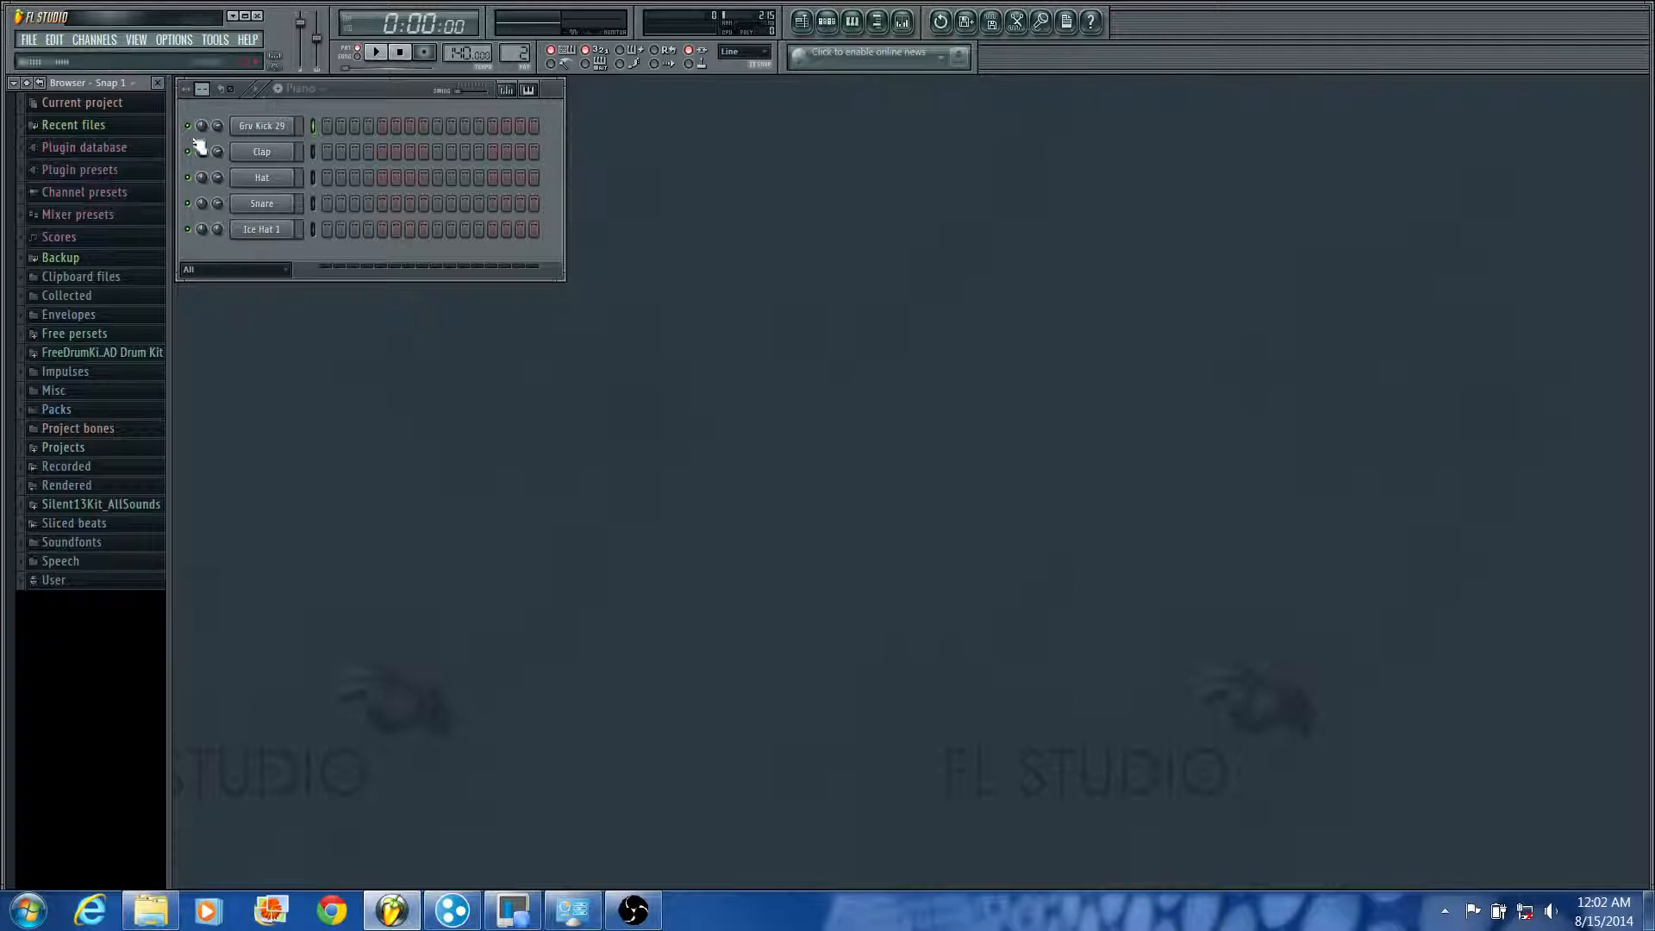
Step: Insert an FL Keys instrument channel between the Snare and Ice Hat 1 channels
click(101, 39)
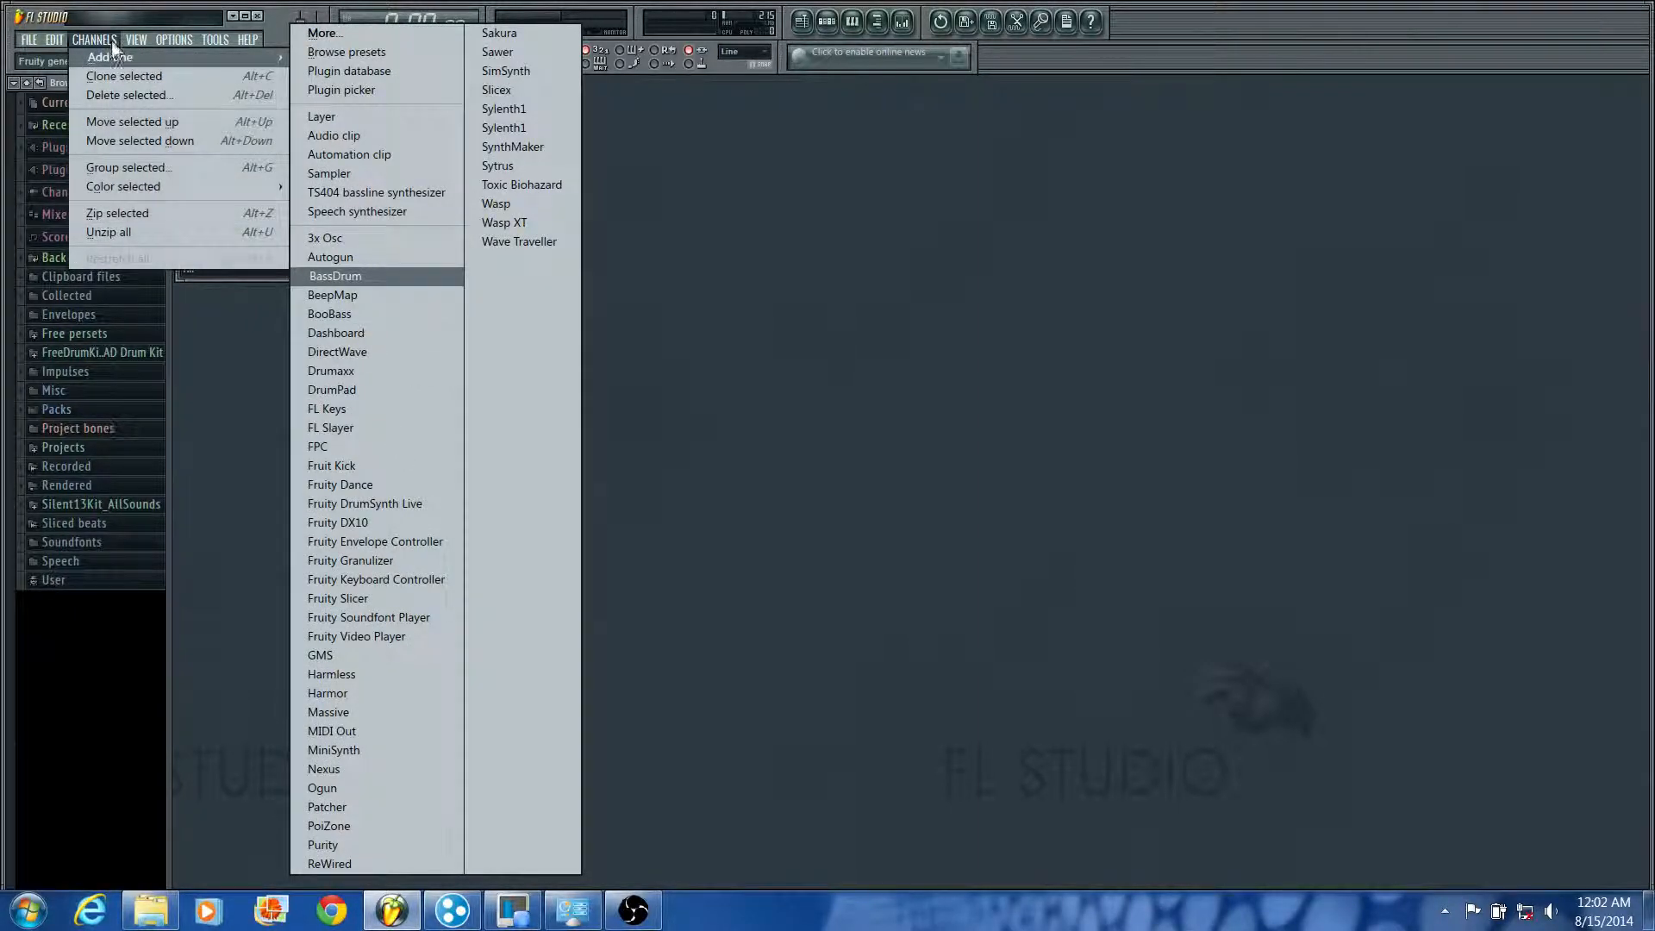
click(112, 43)
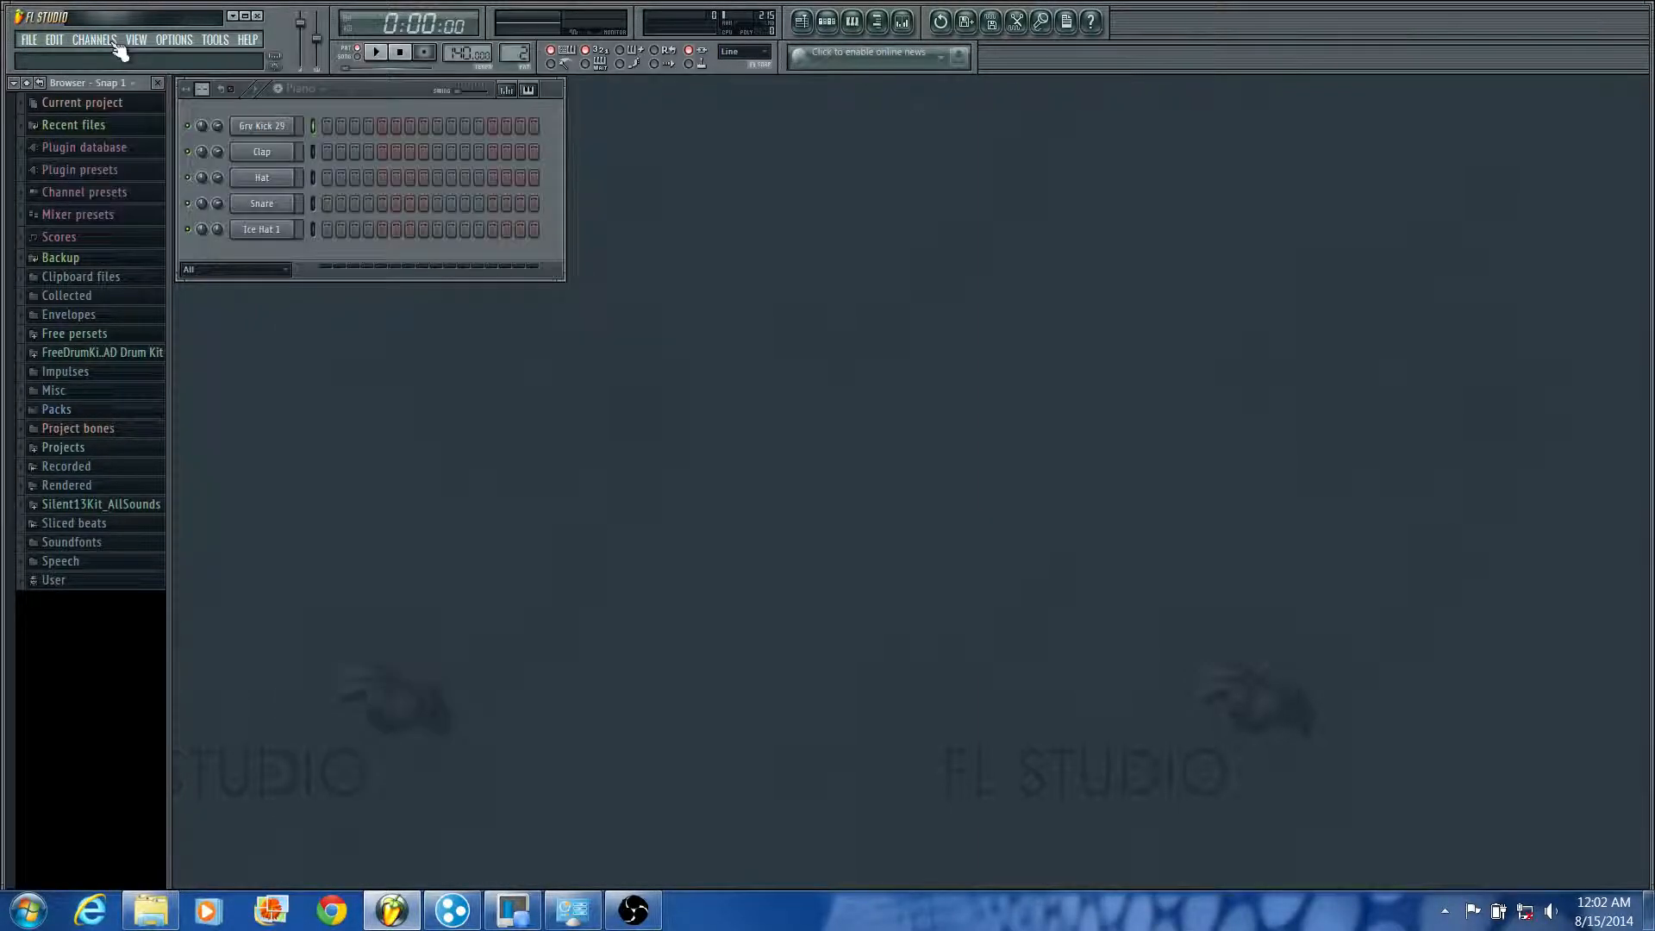
right_click(255, 234)
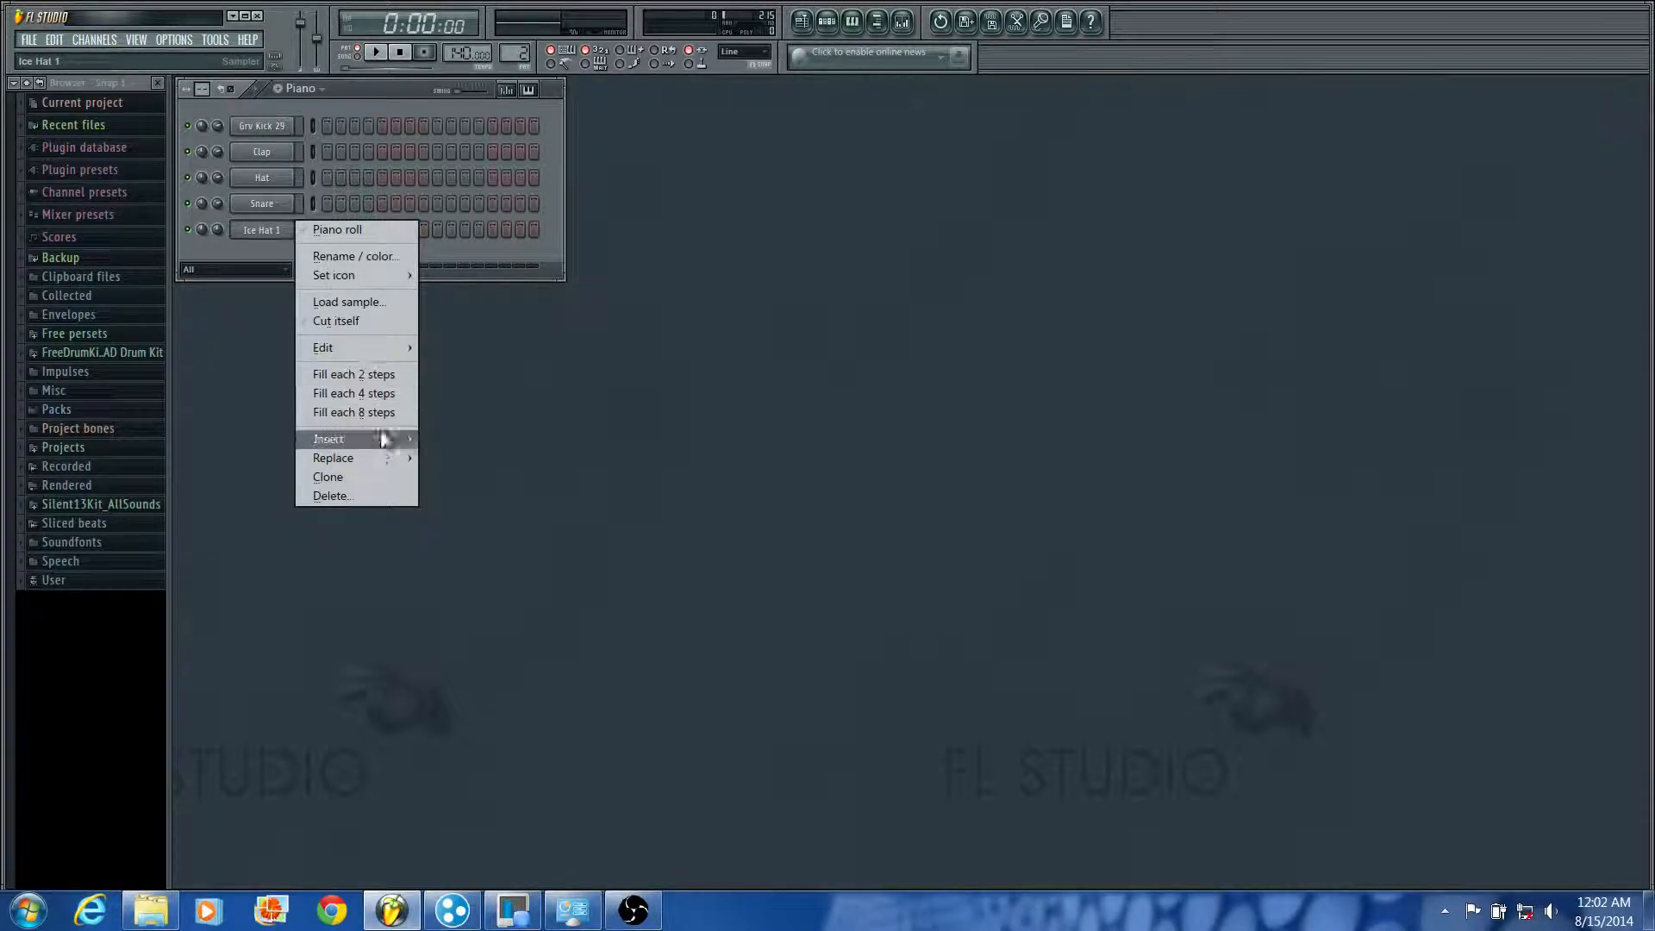
mouse_move(378, 445)
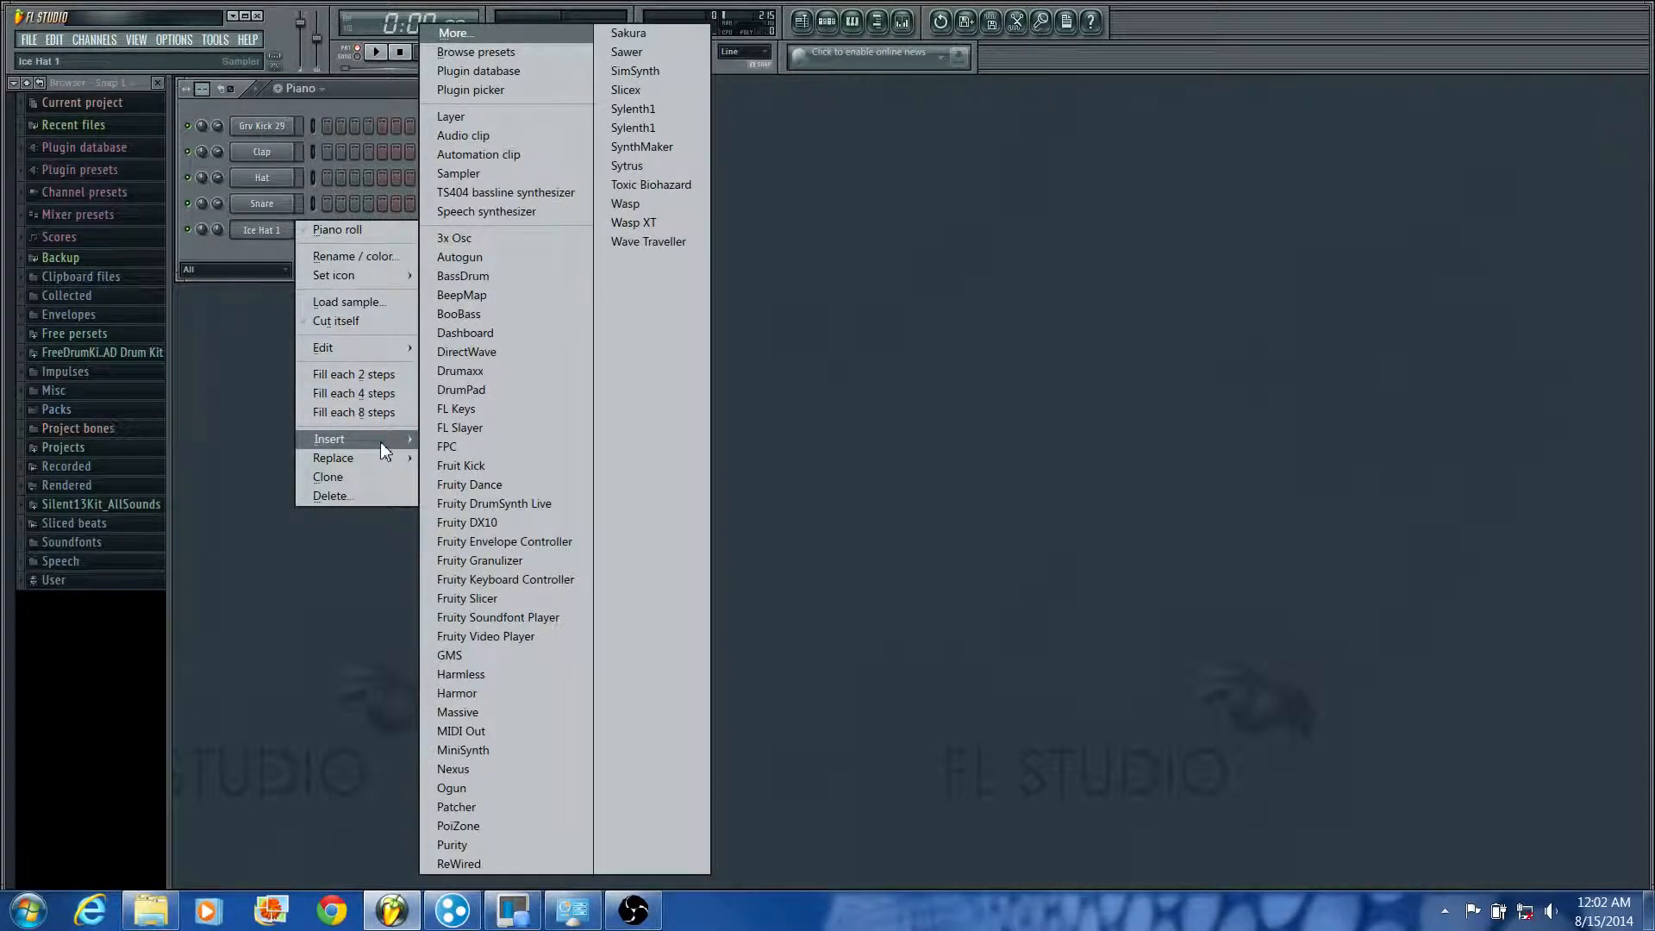
click(490, 412)
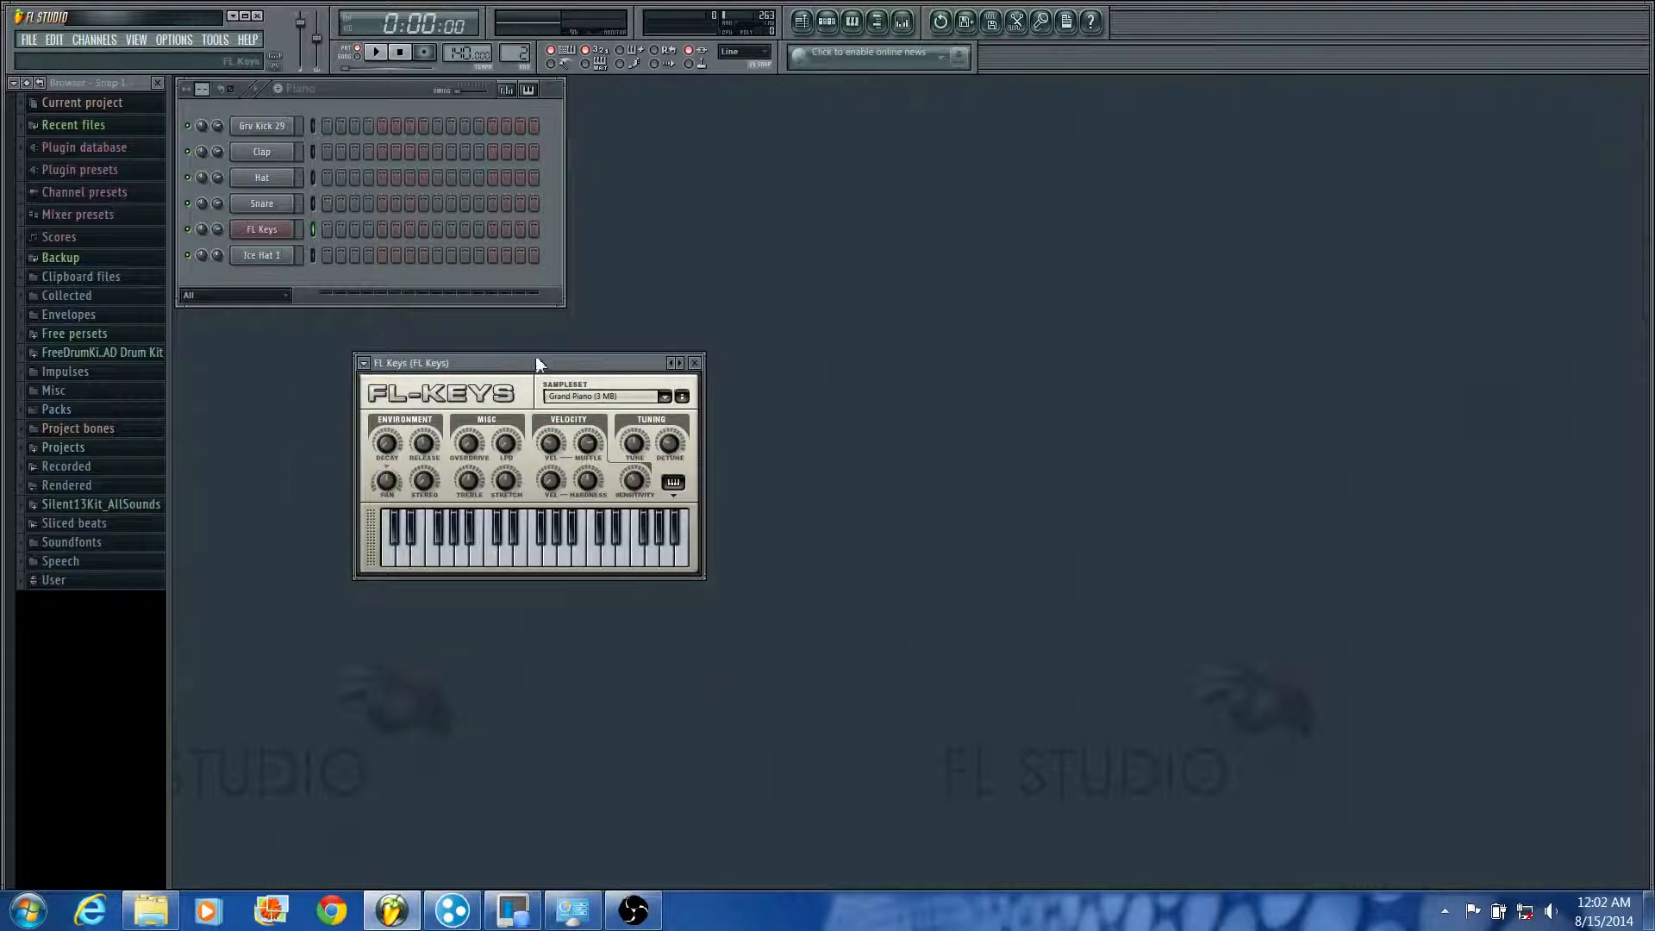
Step: Move the FL Keys window clear of the step sequencer and play a few notes on its keyboard
drag(539, 362, 789, 200)
click(271, 228)
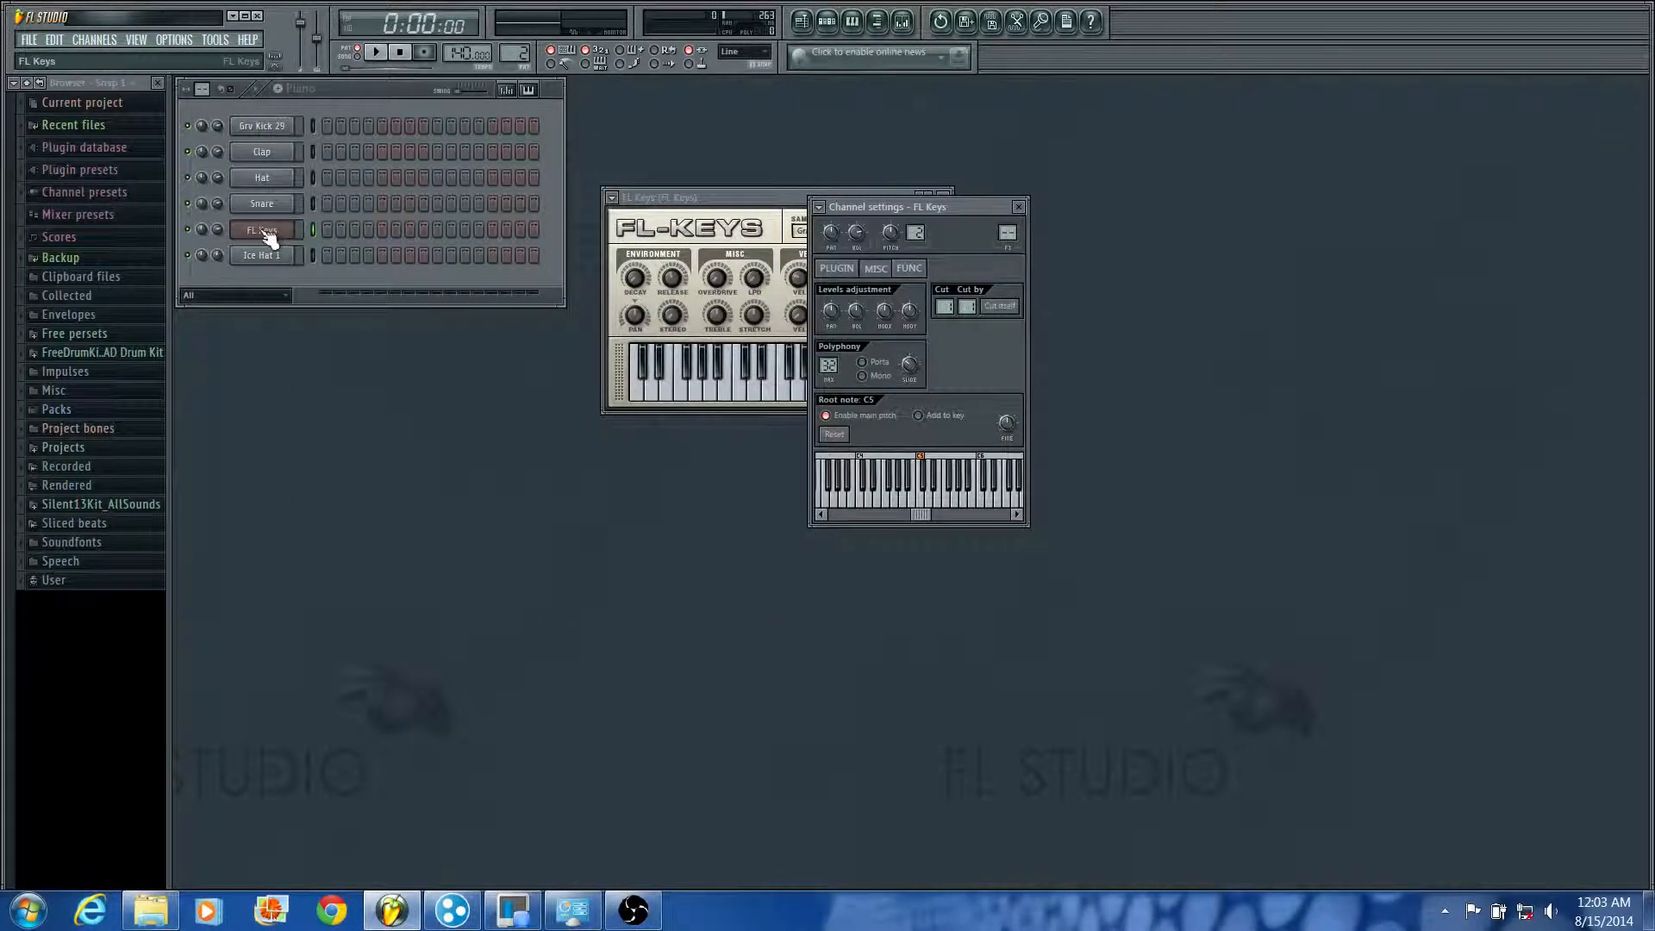
click(1019, 208)
click(786, 396)
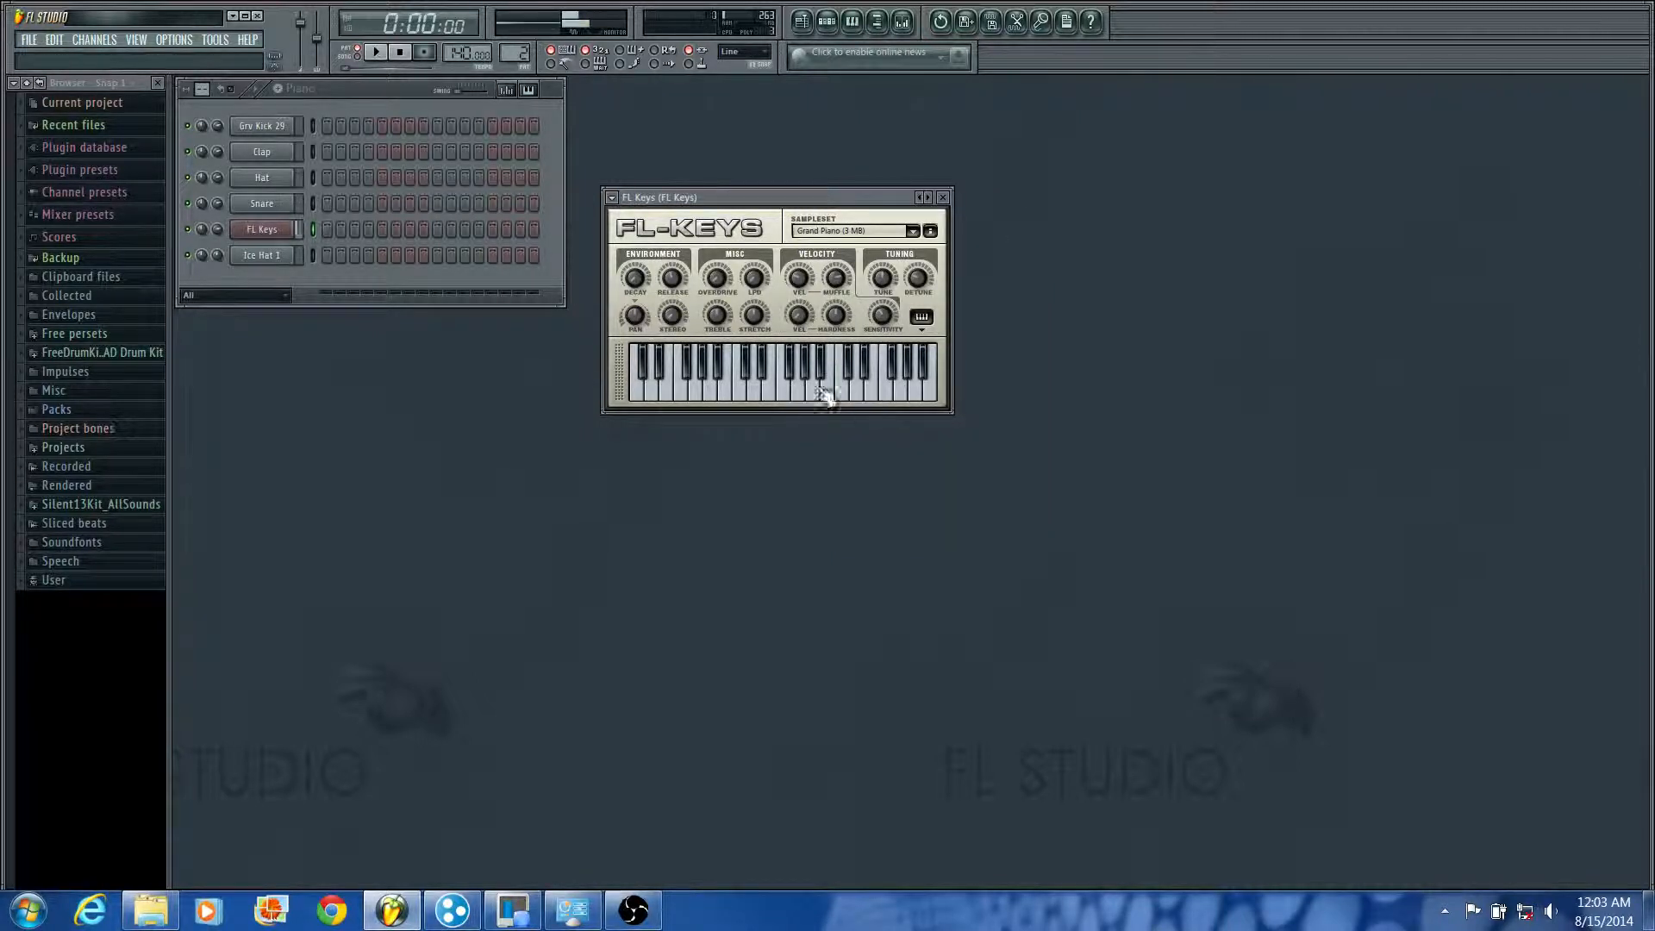
click(798, 398)
click(824, 399)
click(783, 391)
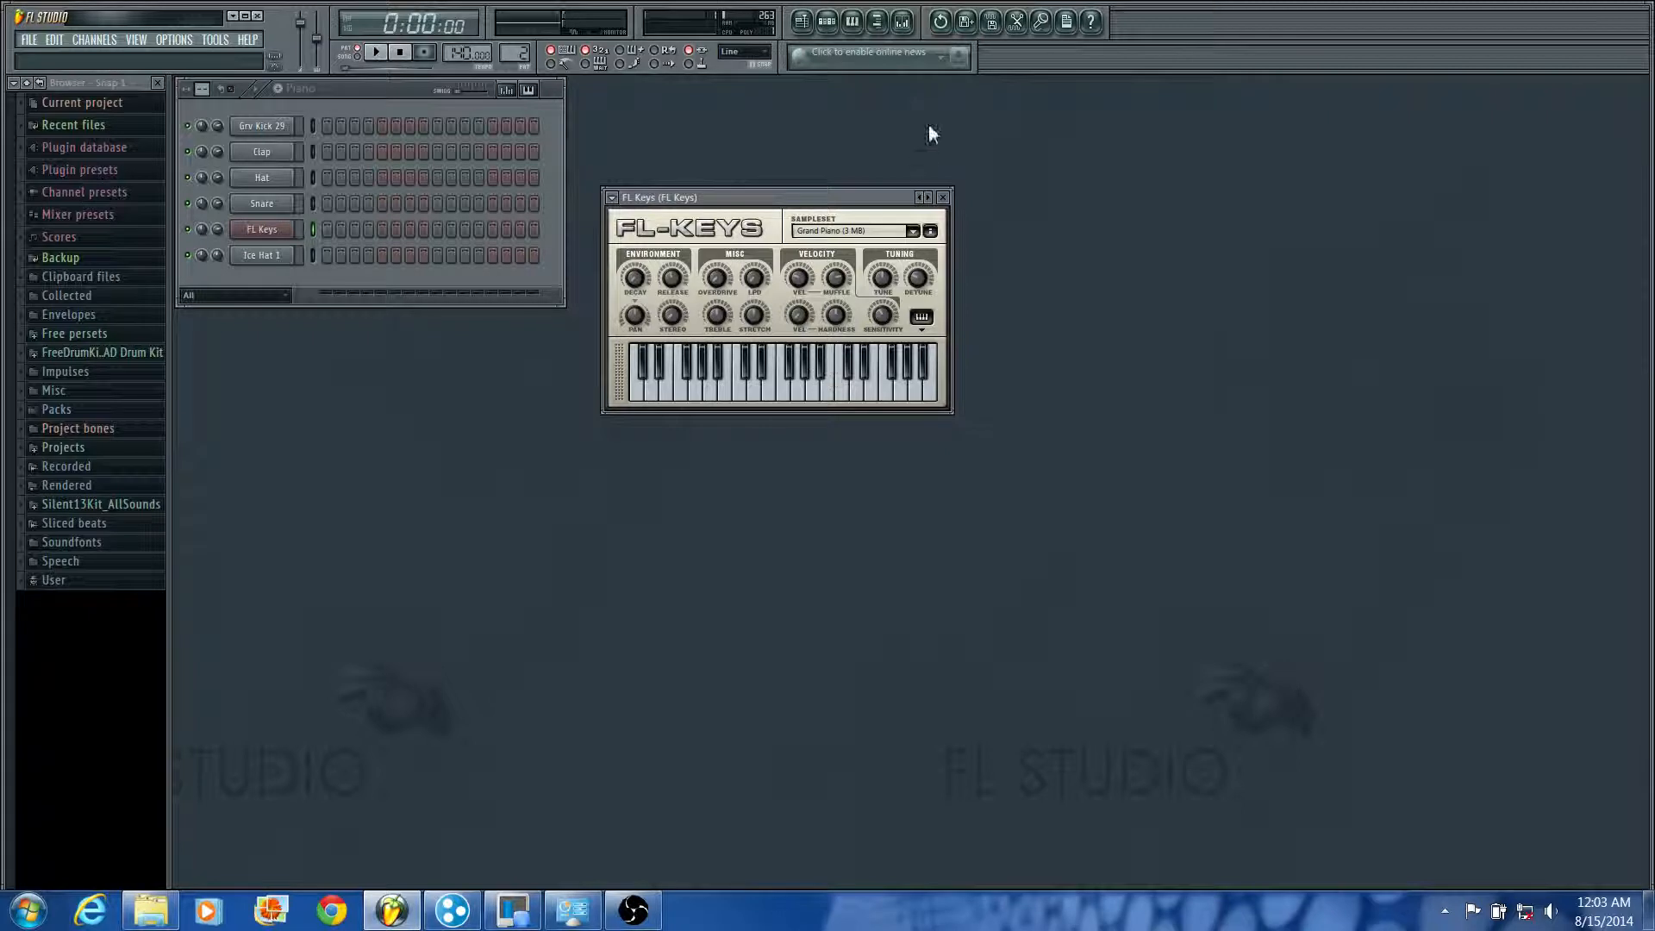
Step: Browse the FL Keys presets through School Piano to Broken Piano and play a few notes
click(920, 198)
click(920, 197)
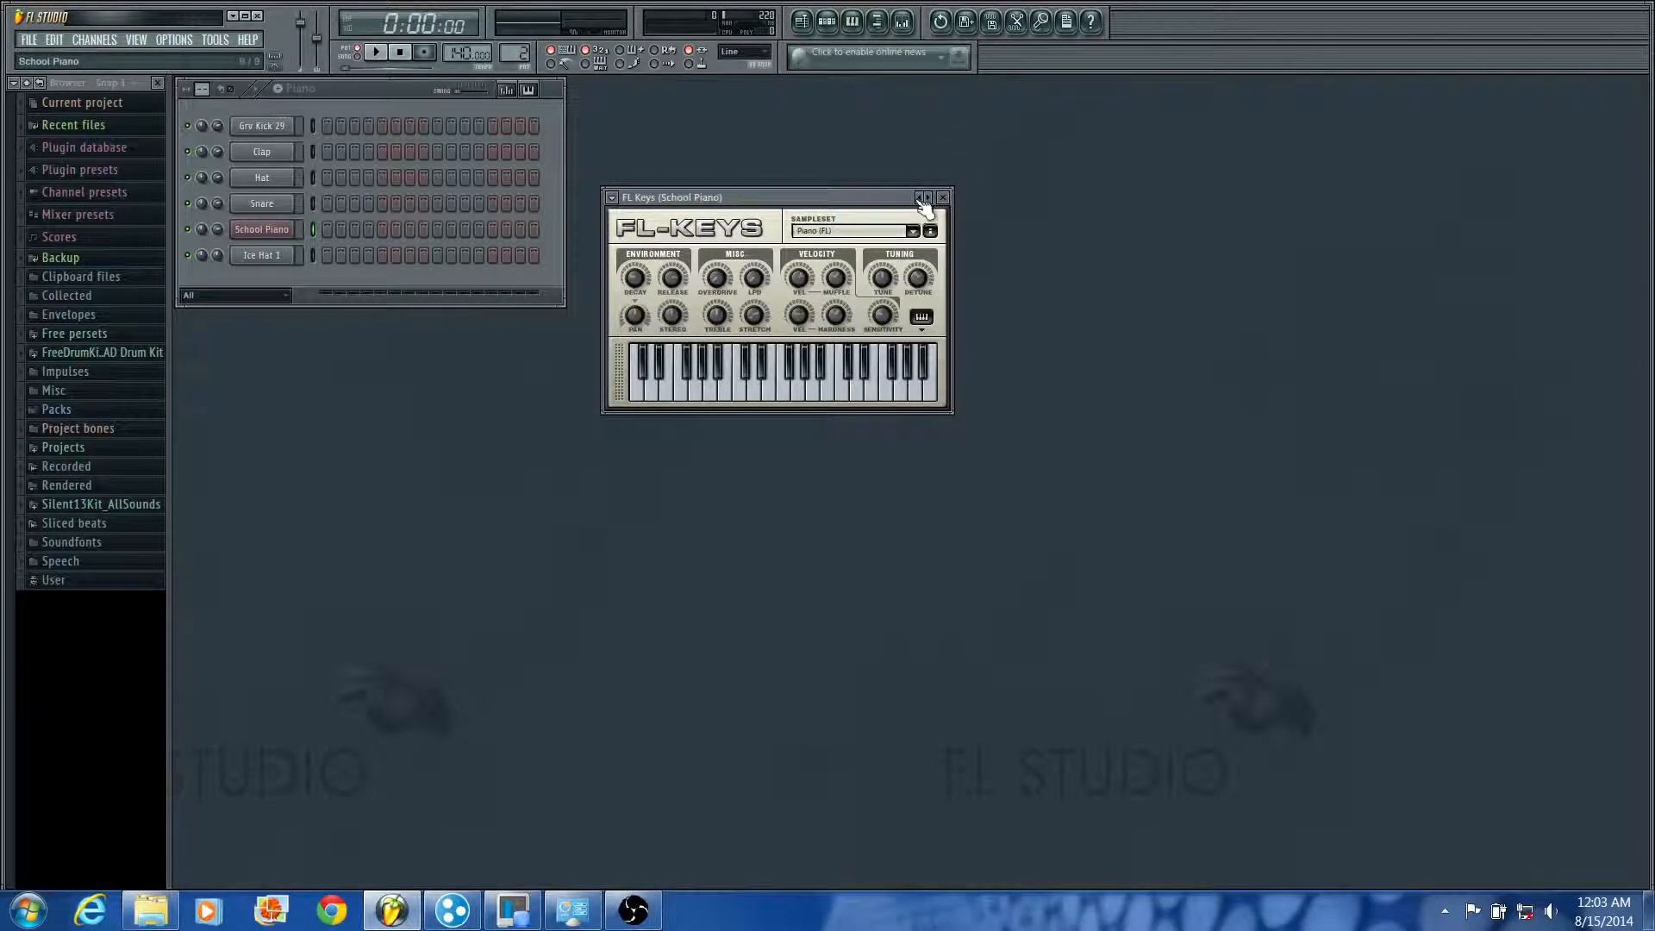
click(929, 198)
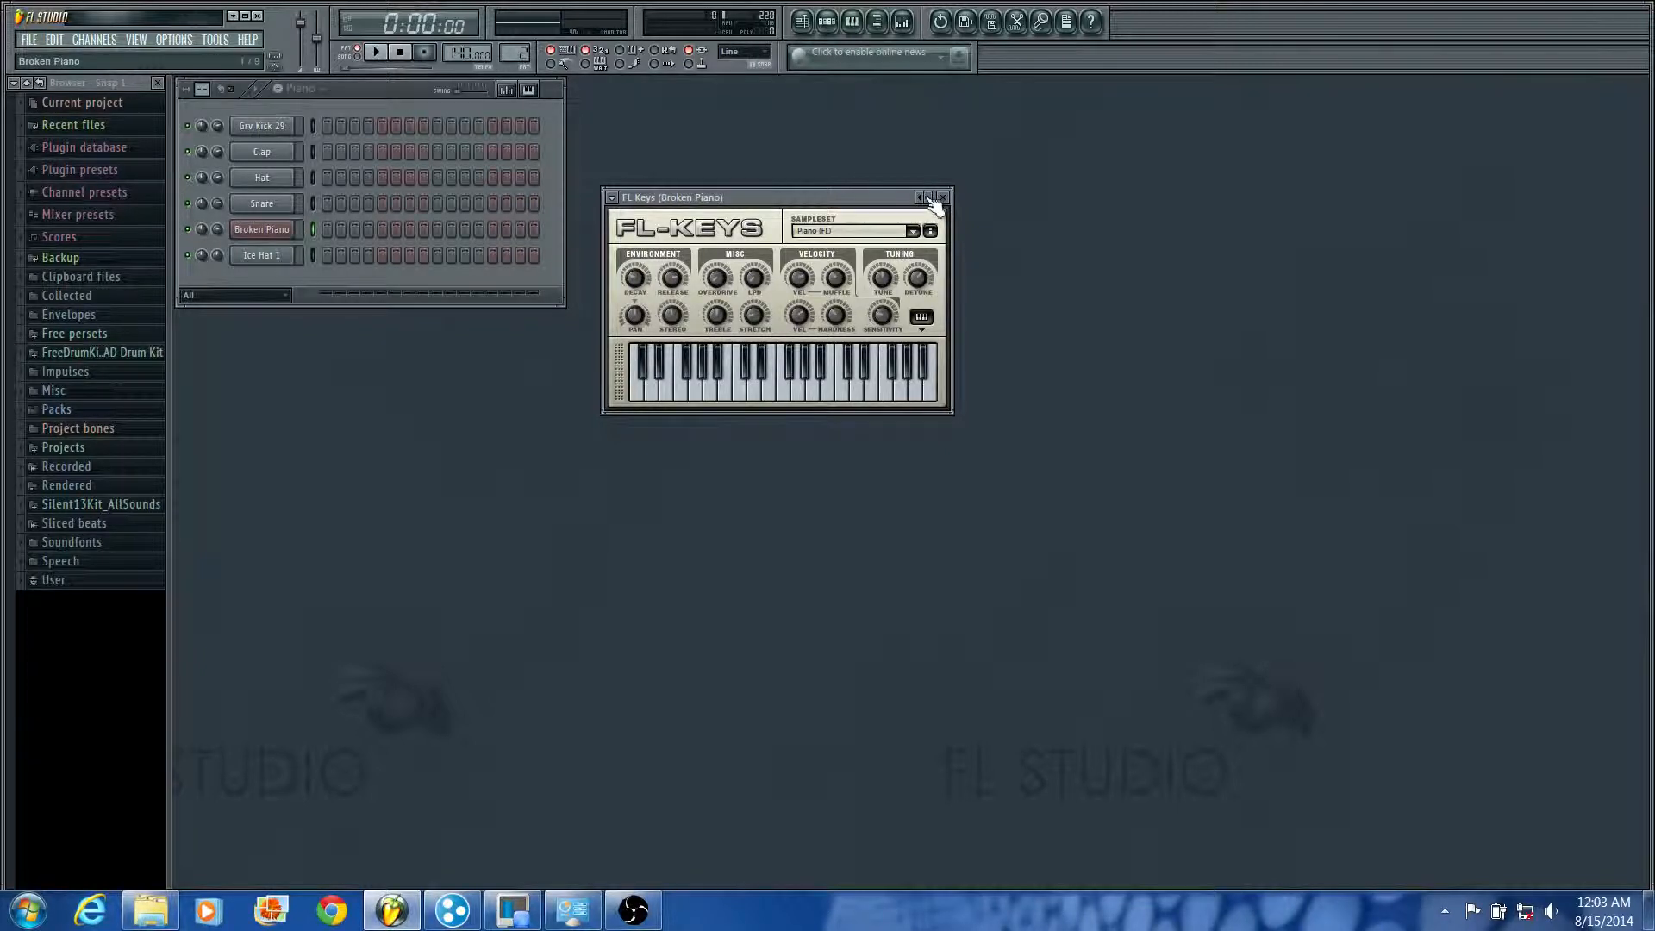
click(819, 384)
click(811, 386)
Step: Audition the Plain Piano and ePiano presets in FL Keys and return to Plain Piano
click(921, 197)
click(920, 197)
click(921, 198)
click(831, 396)
click(810, 395)
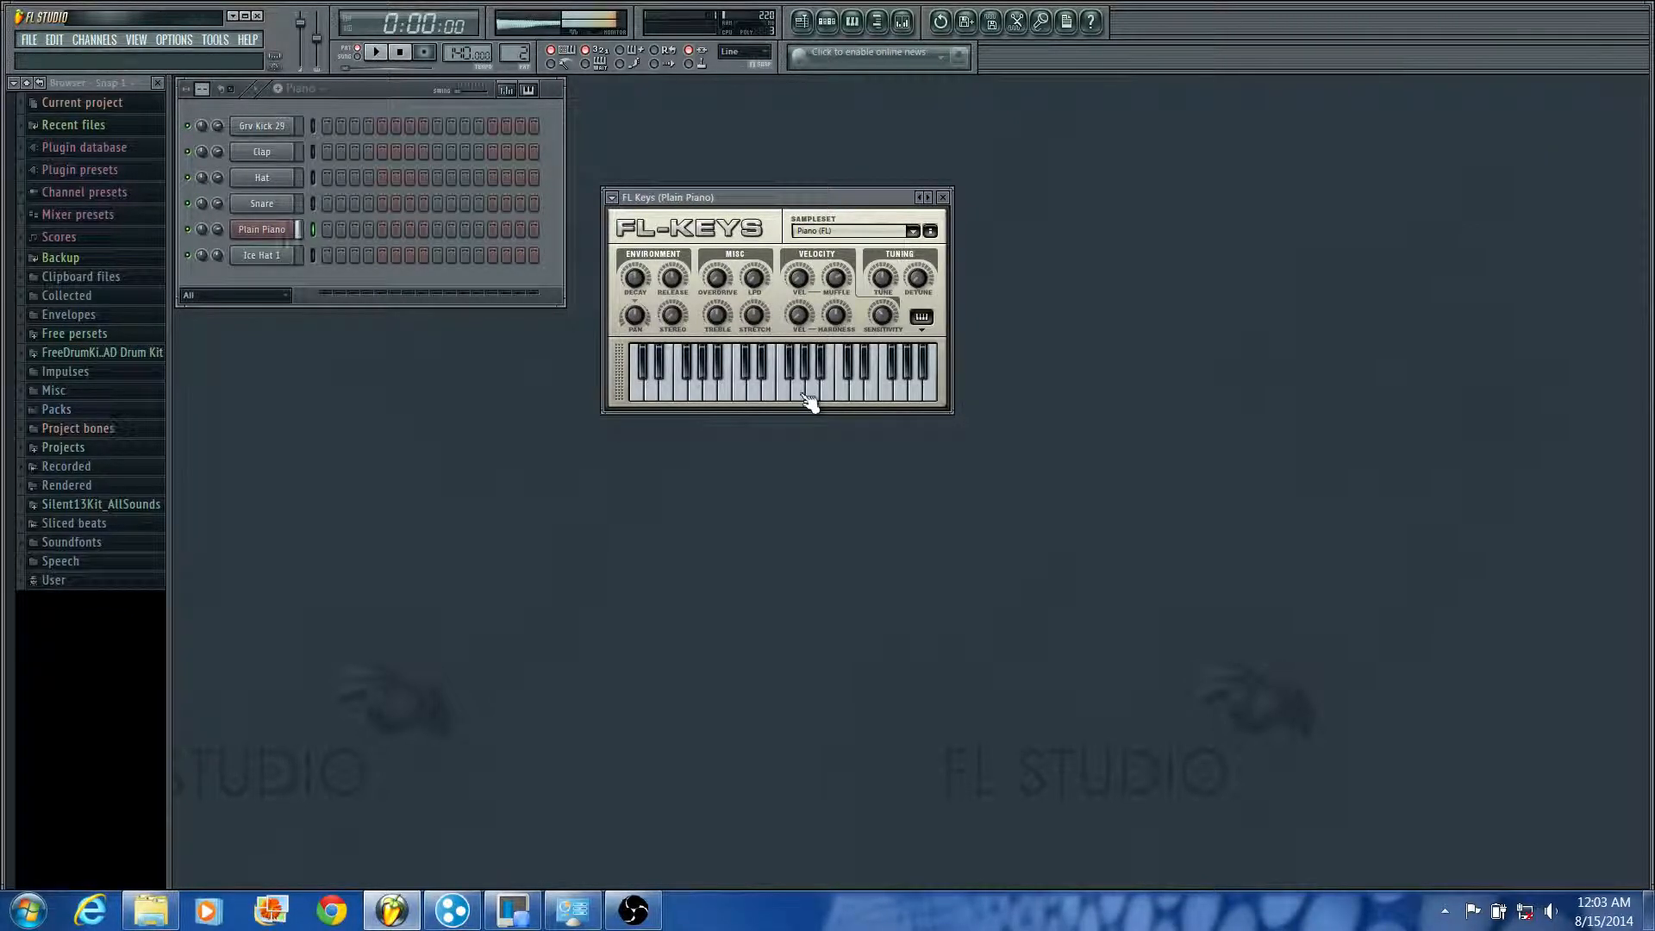
click(921, 198)
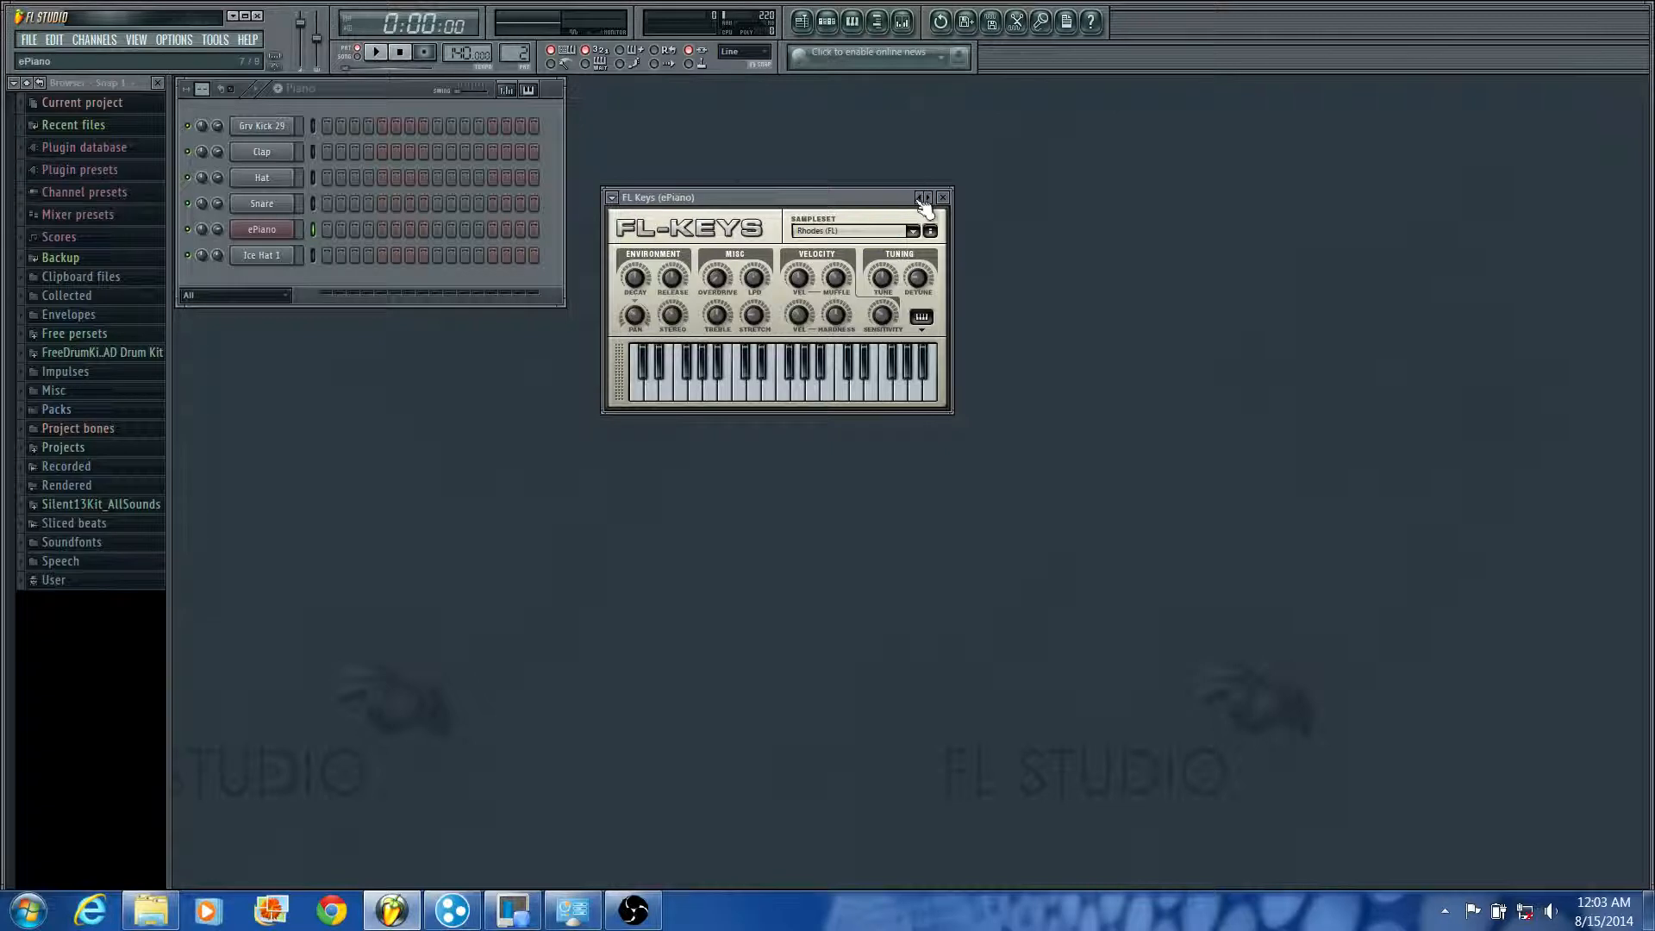
click(835, 386)
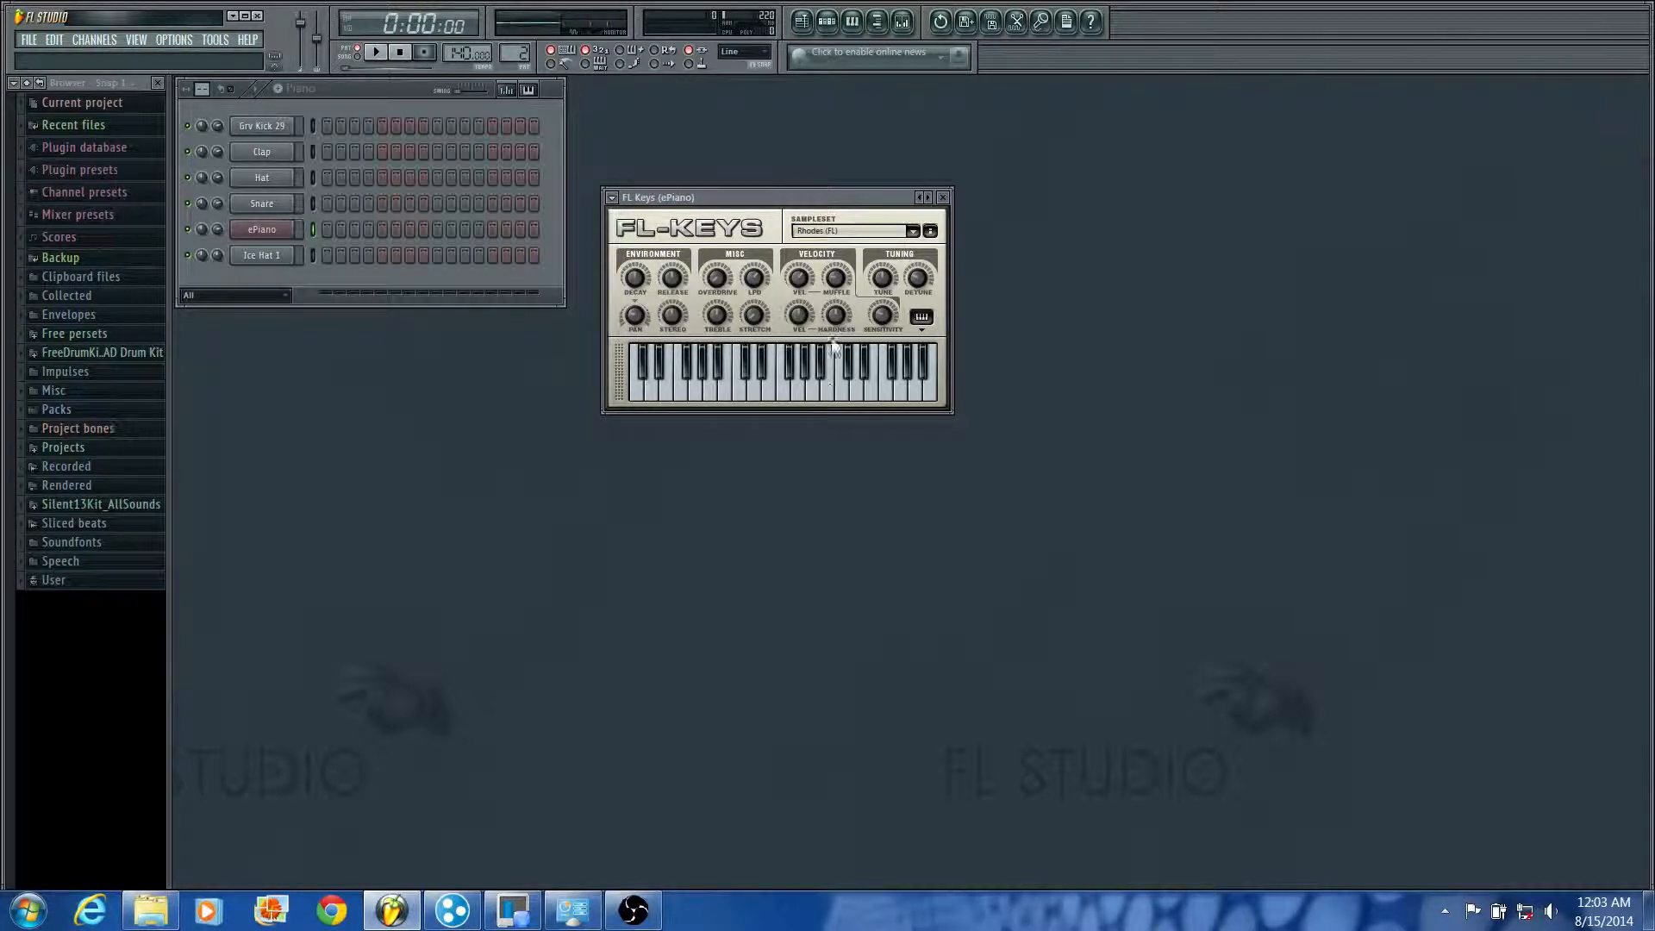
click(930, 197)
Step: Choose the Plain Piano preset for FL Keys and set its sampleset to Grand Piano (3 MB)
click(611, 199)
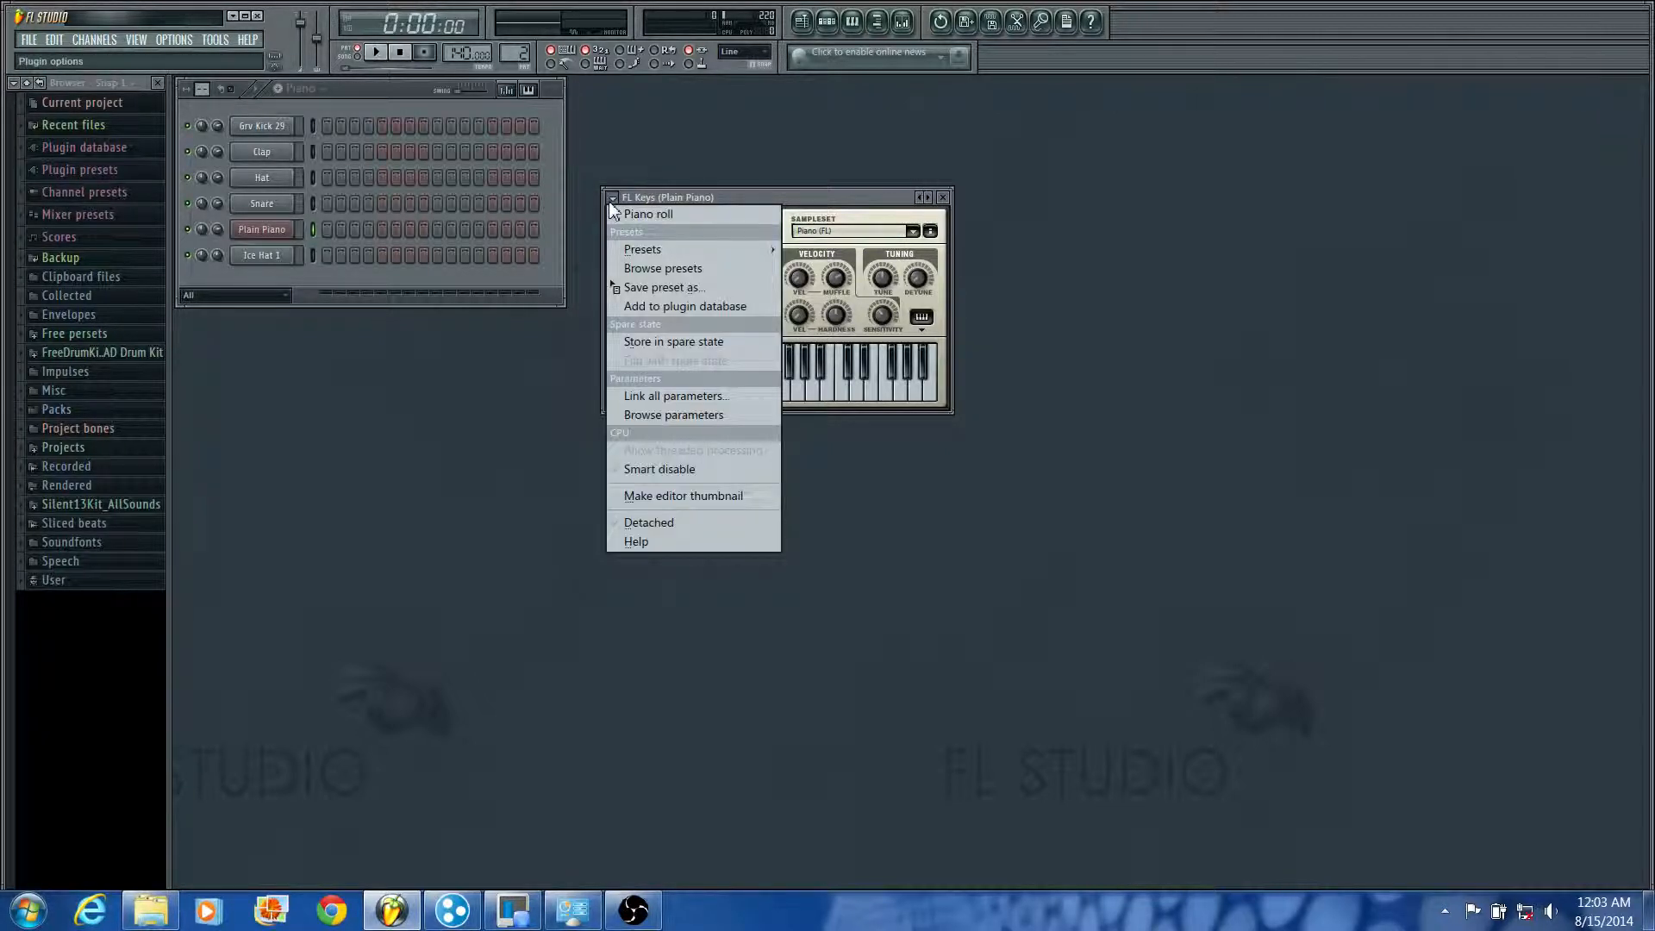
mouse_move(638, 256)
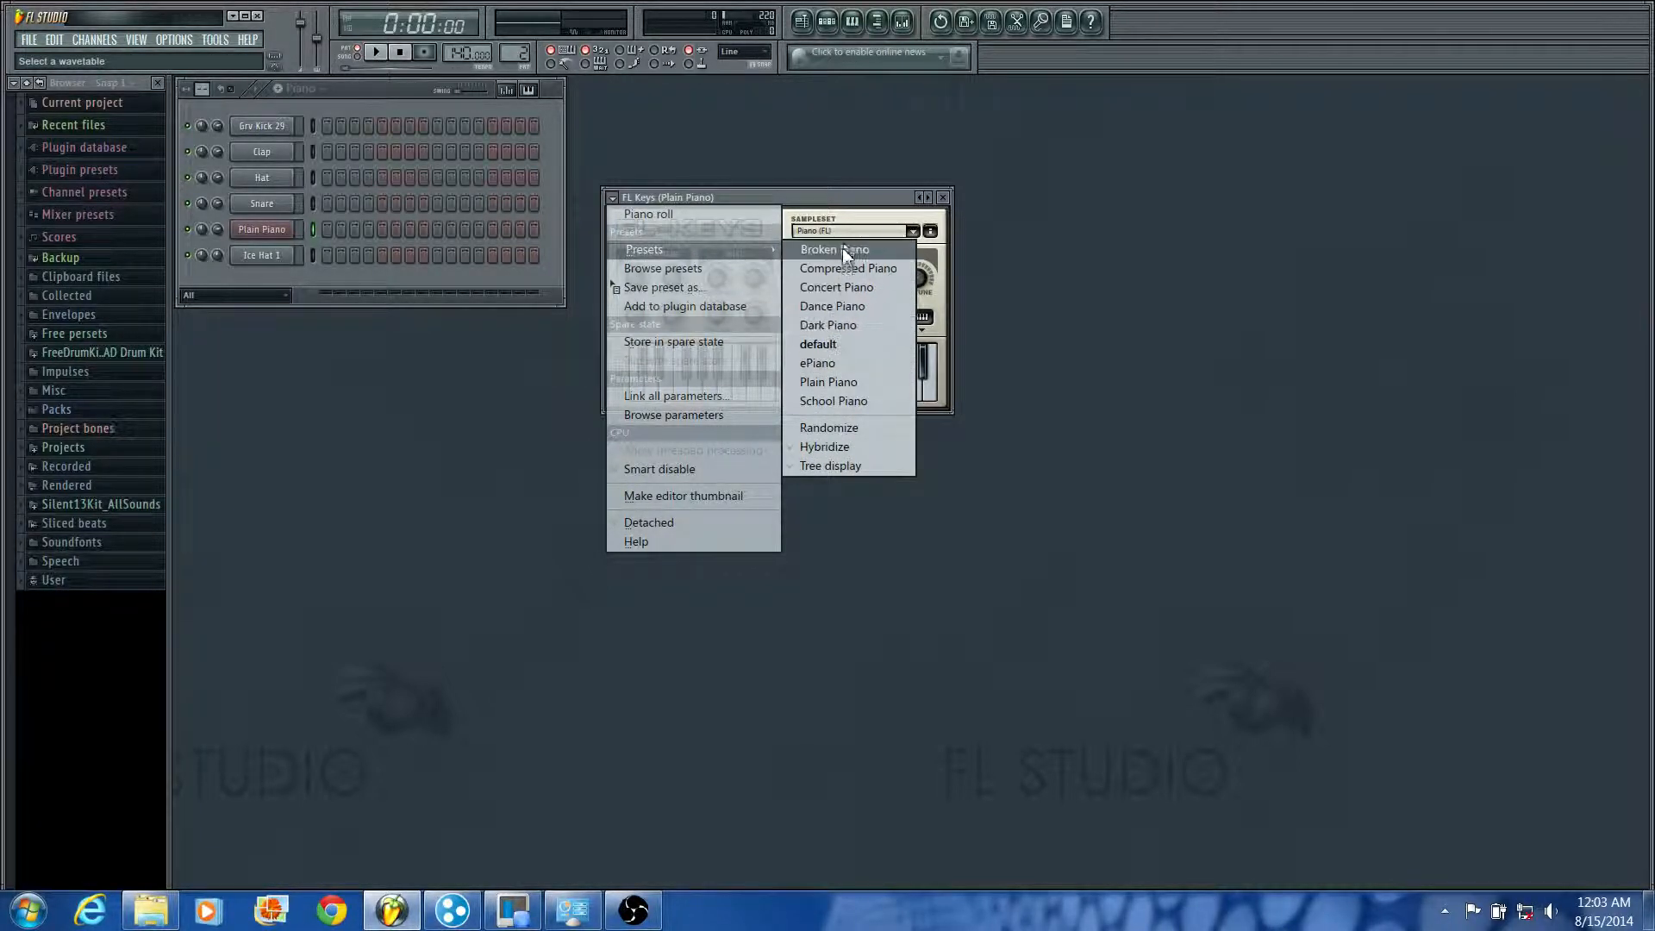
click(842, 379)
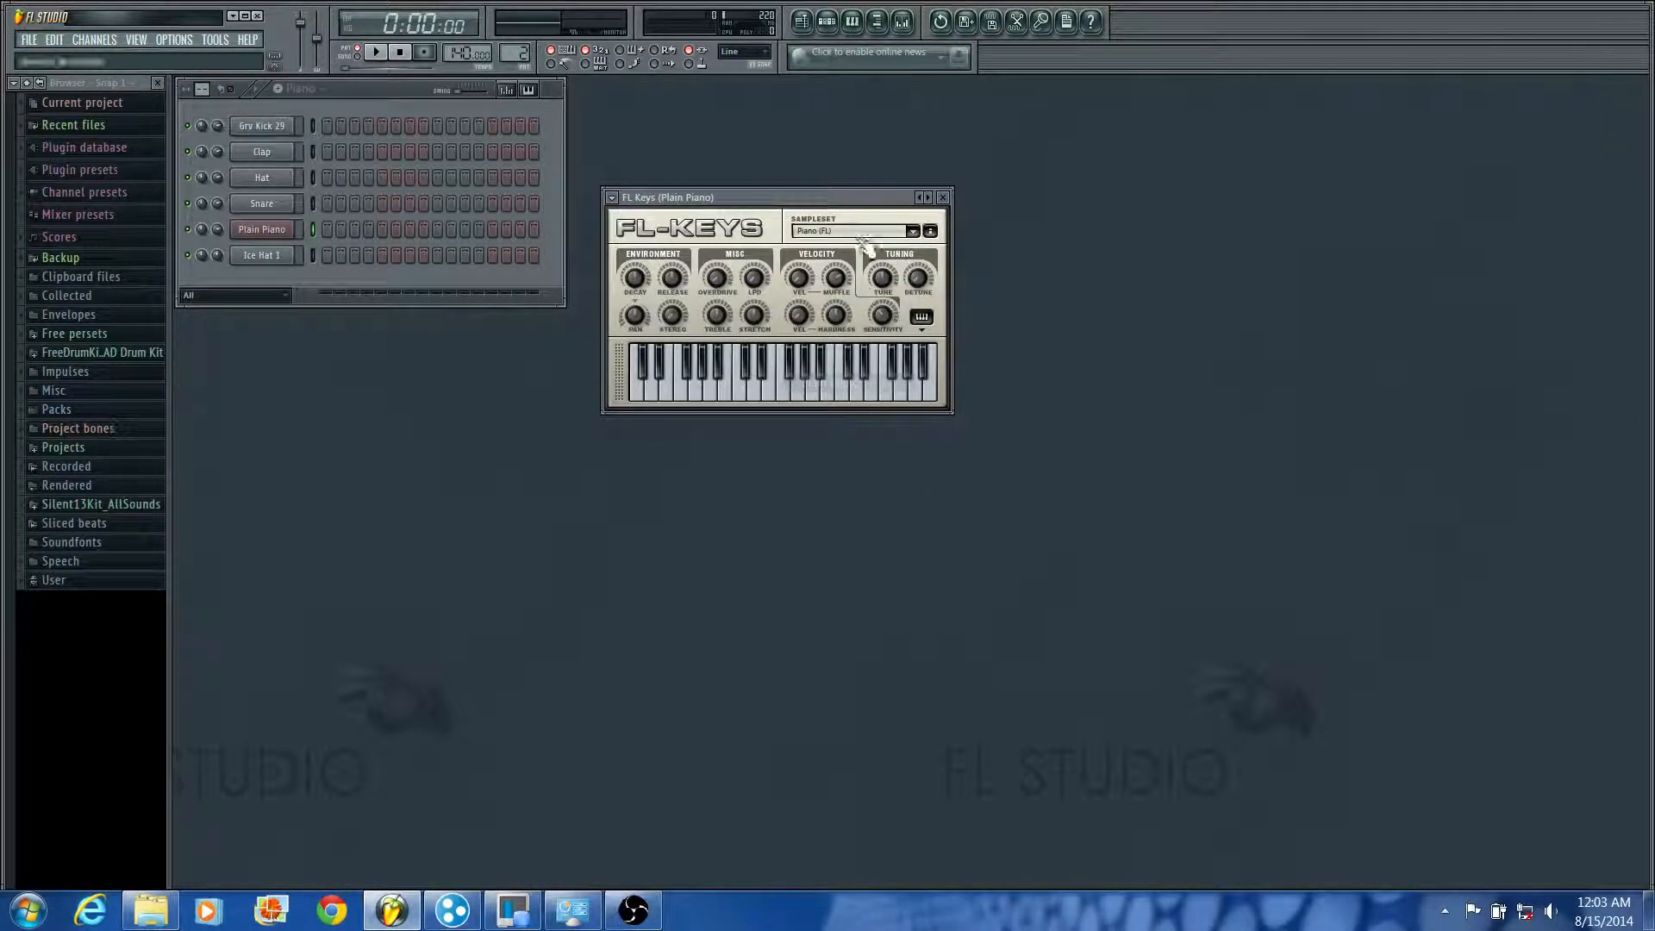
click(905, 233)
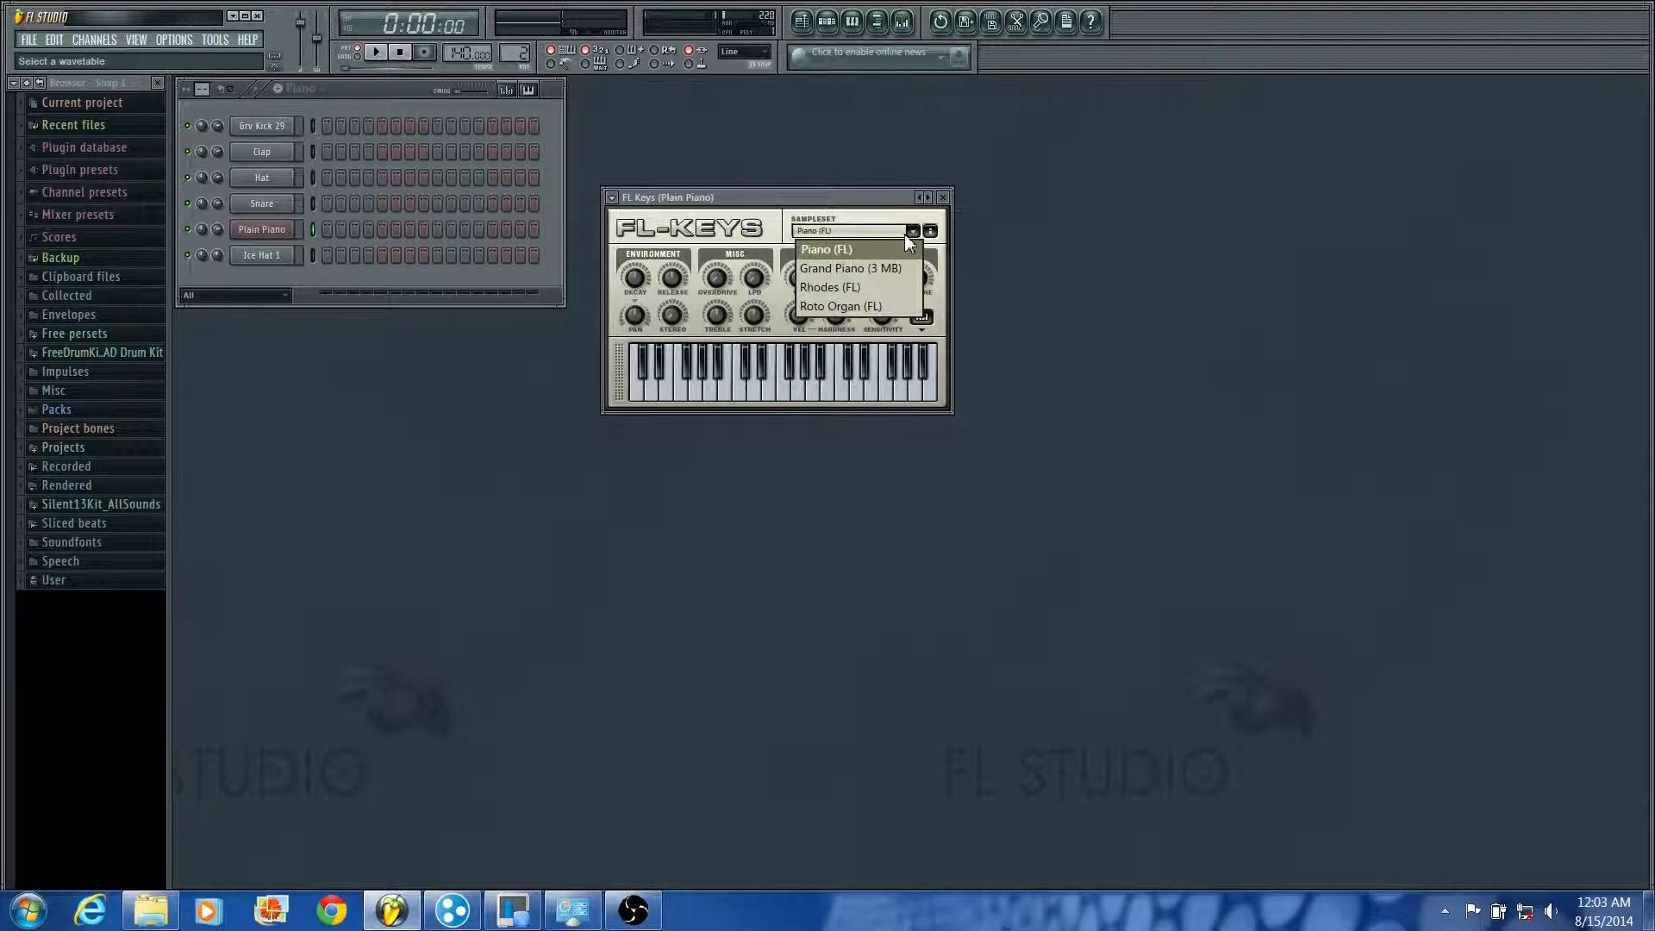
click(877, 268)
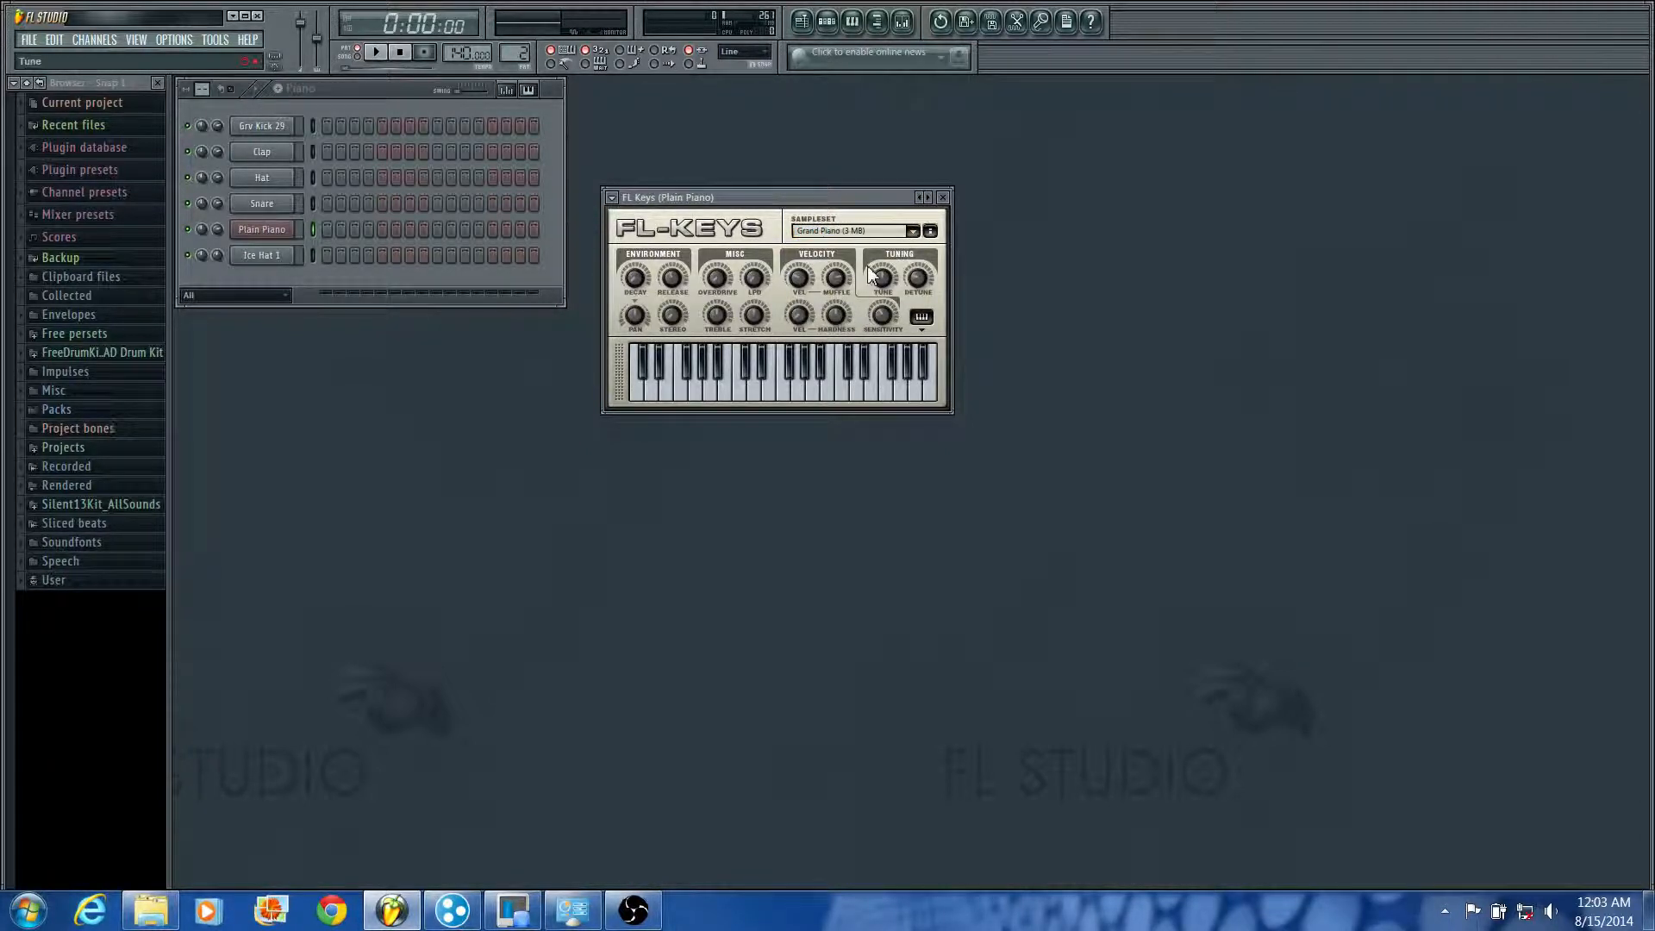
Step: Play a few more notes on the FL Keys keyboard and close the FL Keys window
click(809, 387)
click(780, 394)
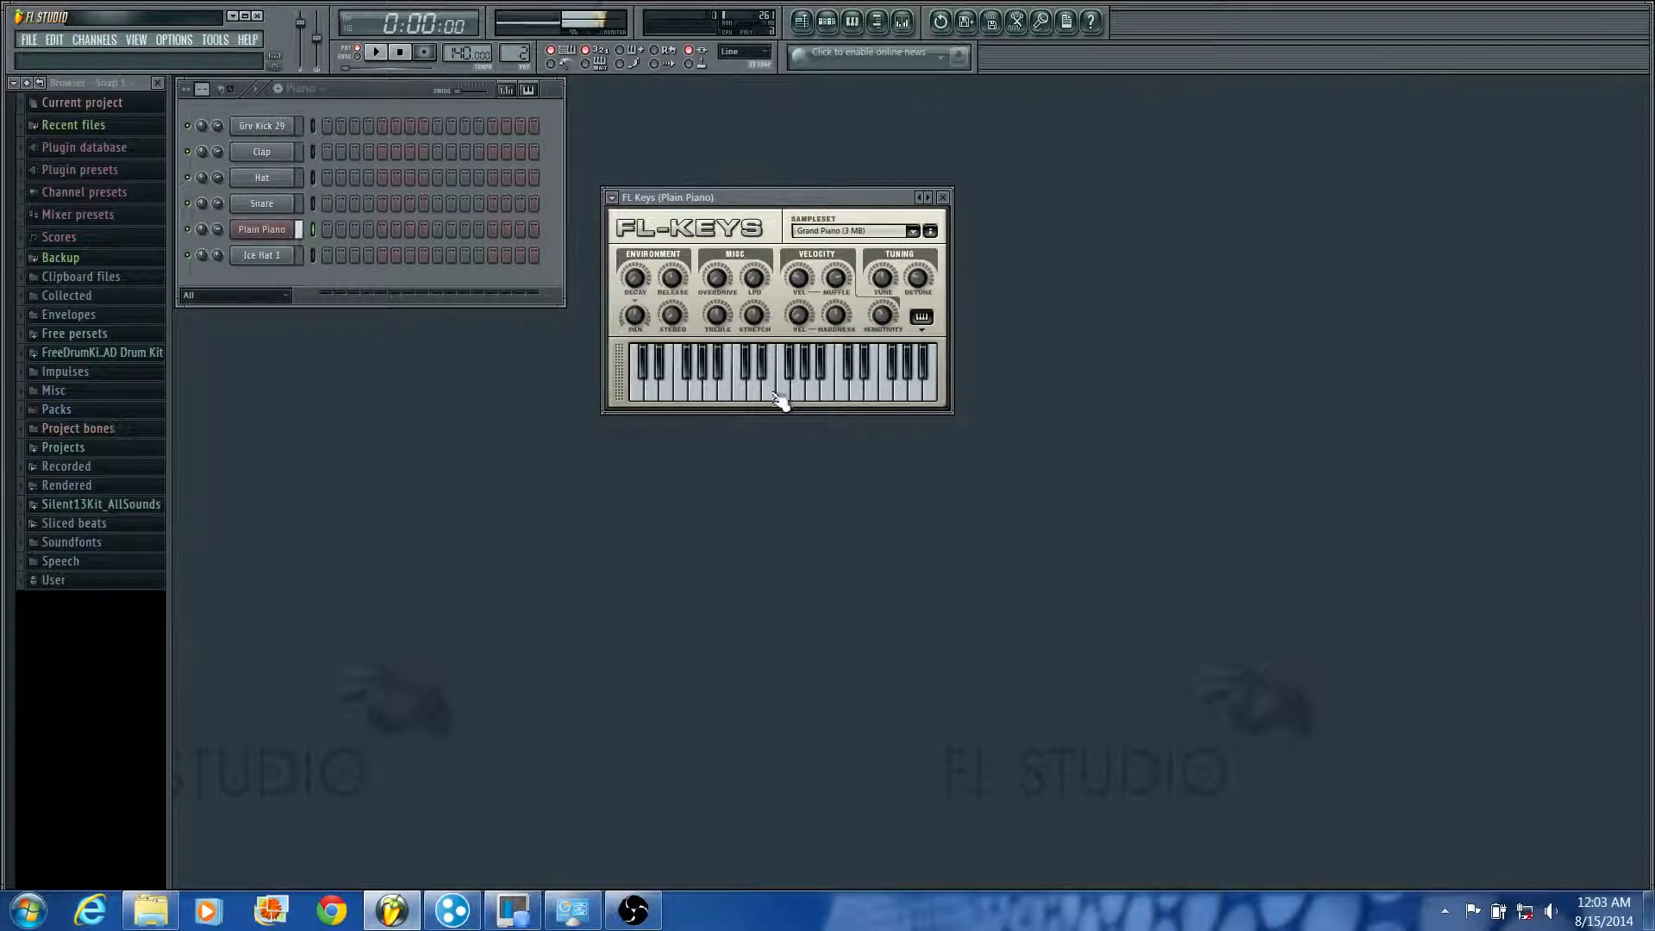
click(800, 394)
click(853, 394)
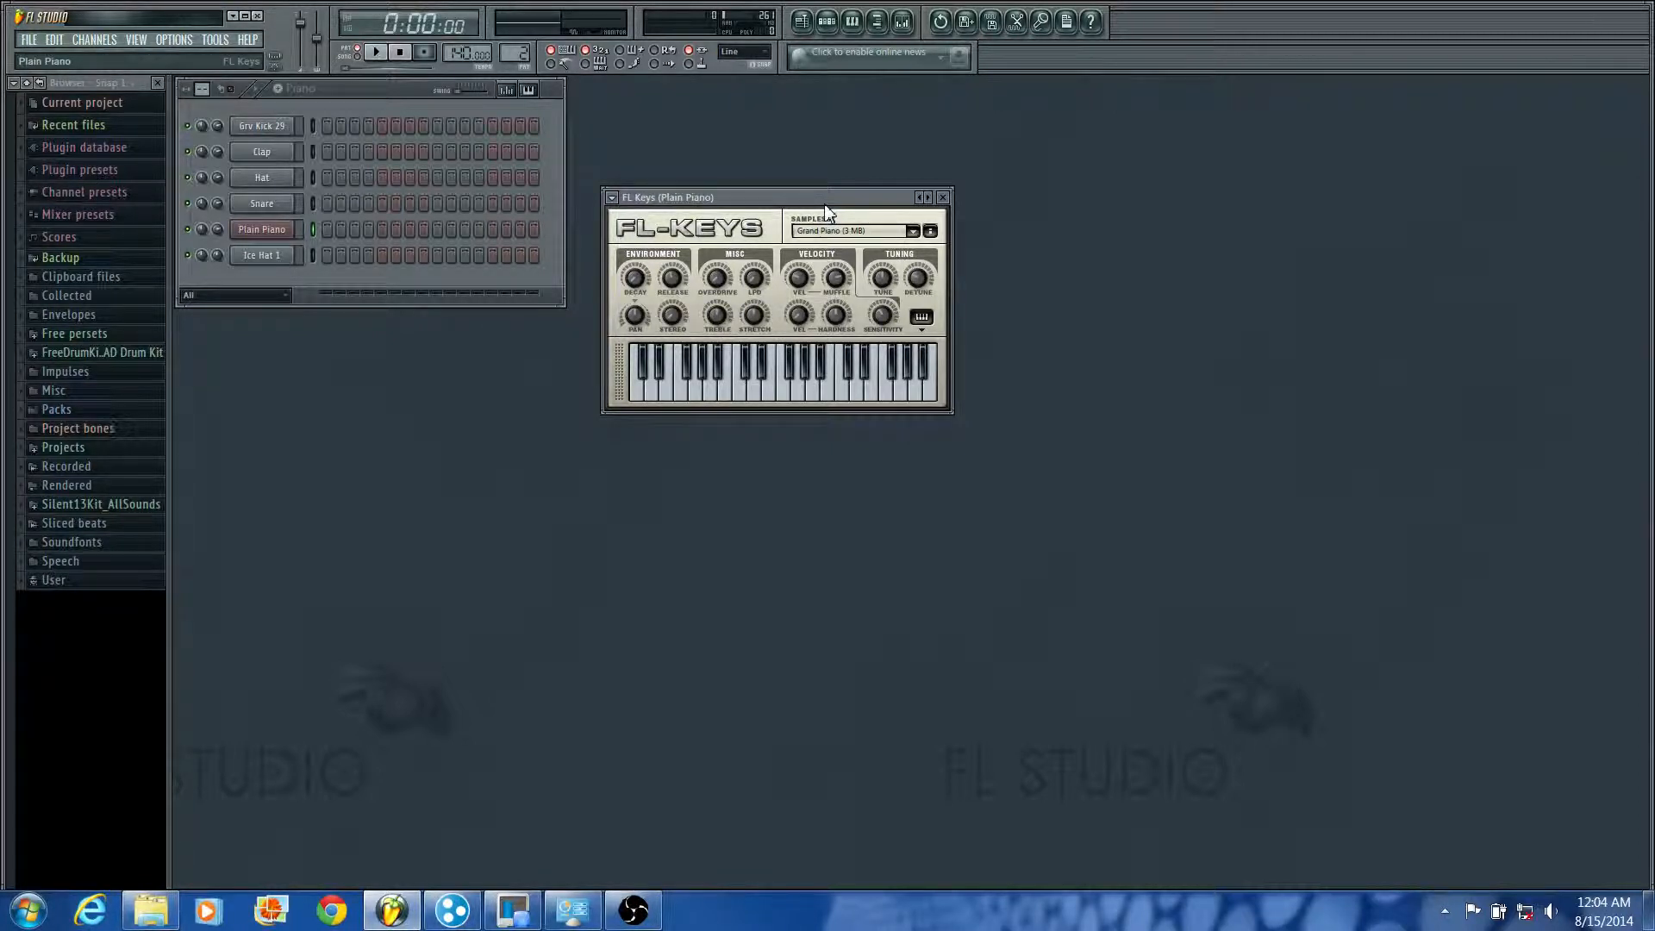
drag(790, 199, 862, 136)
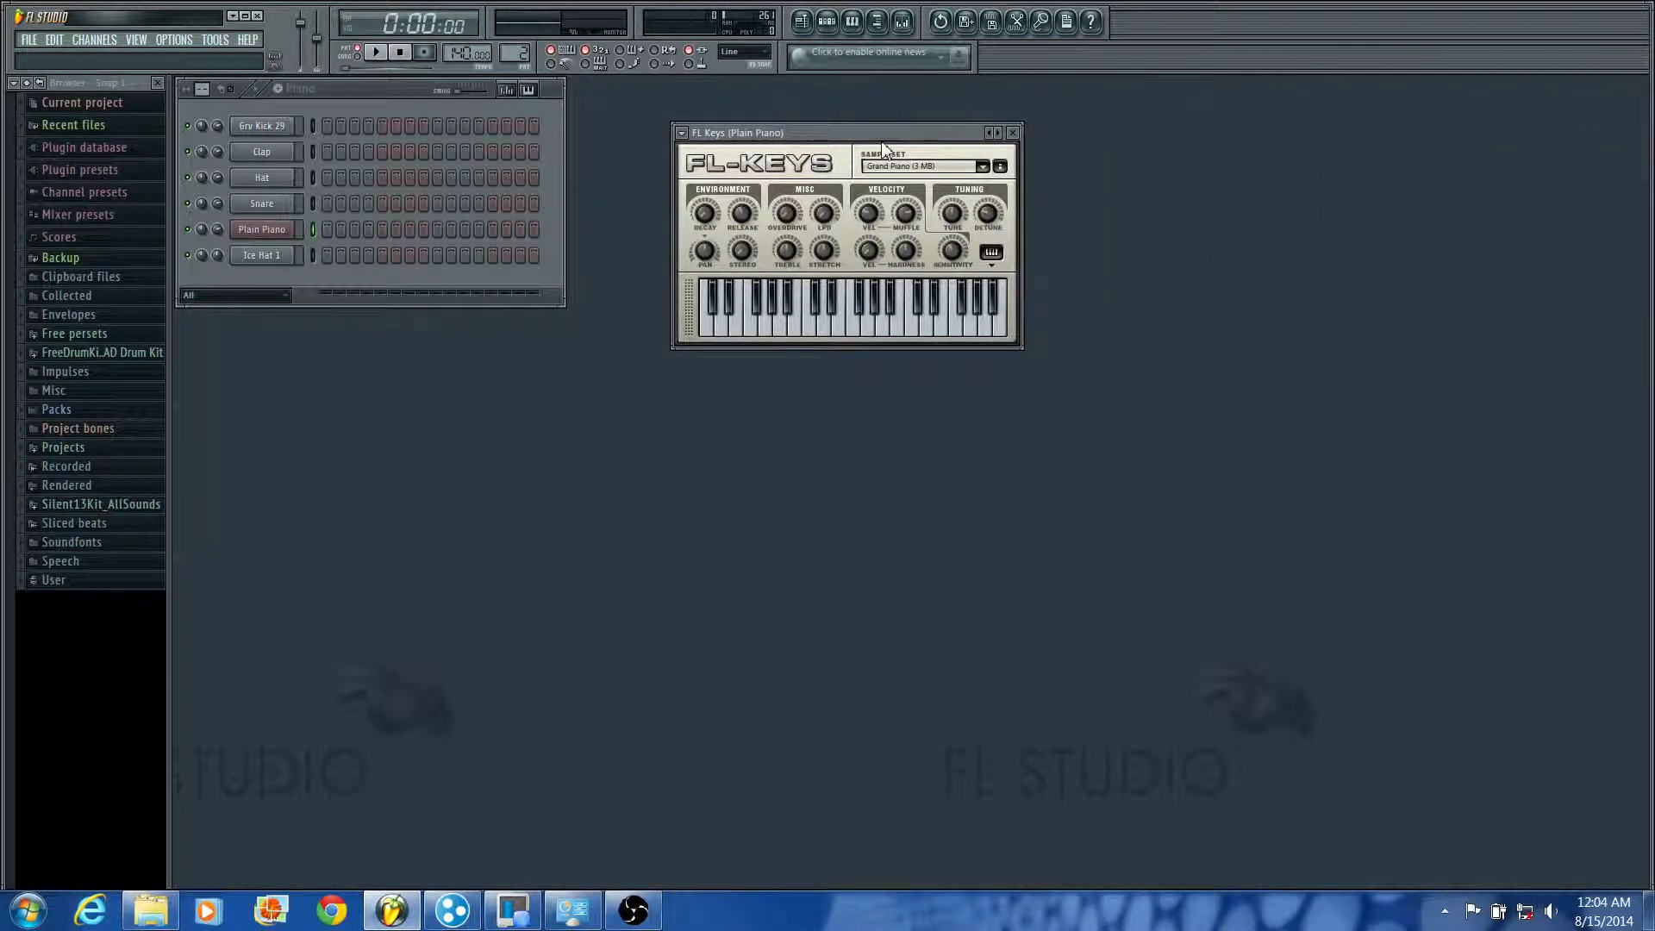
click(858, 335)
click(1013, 133)
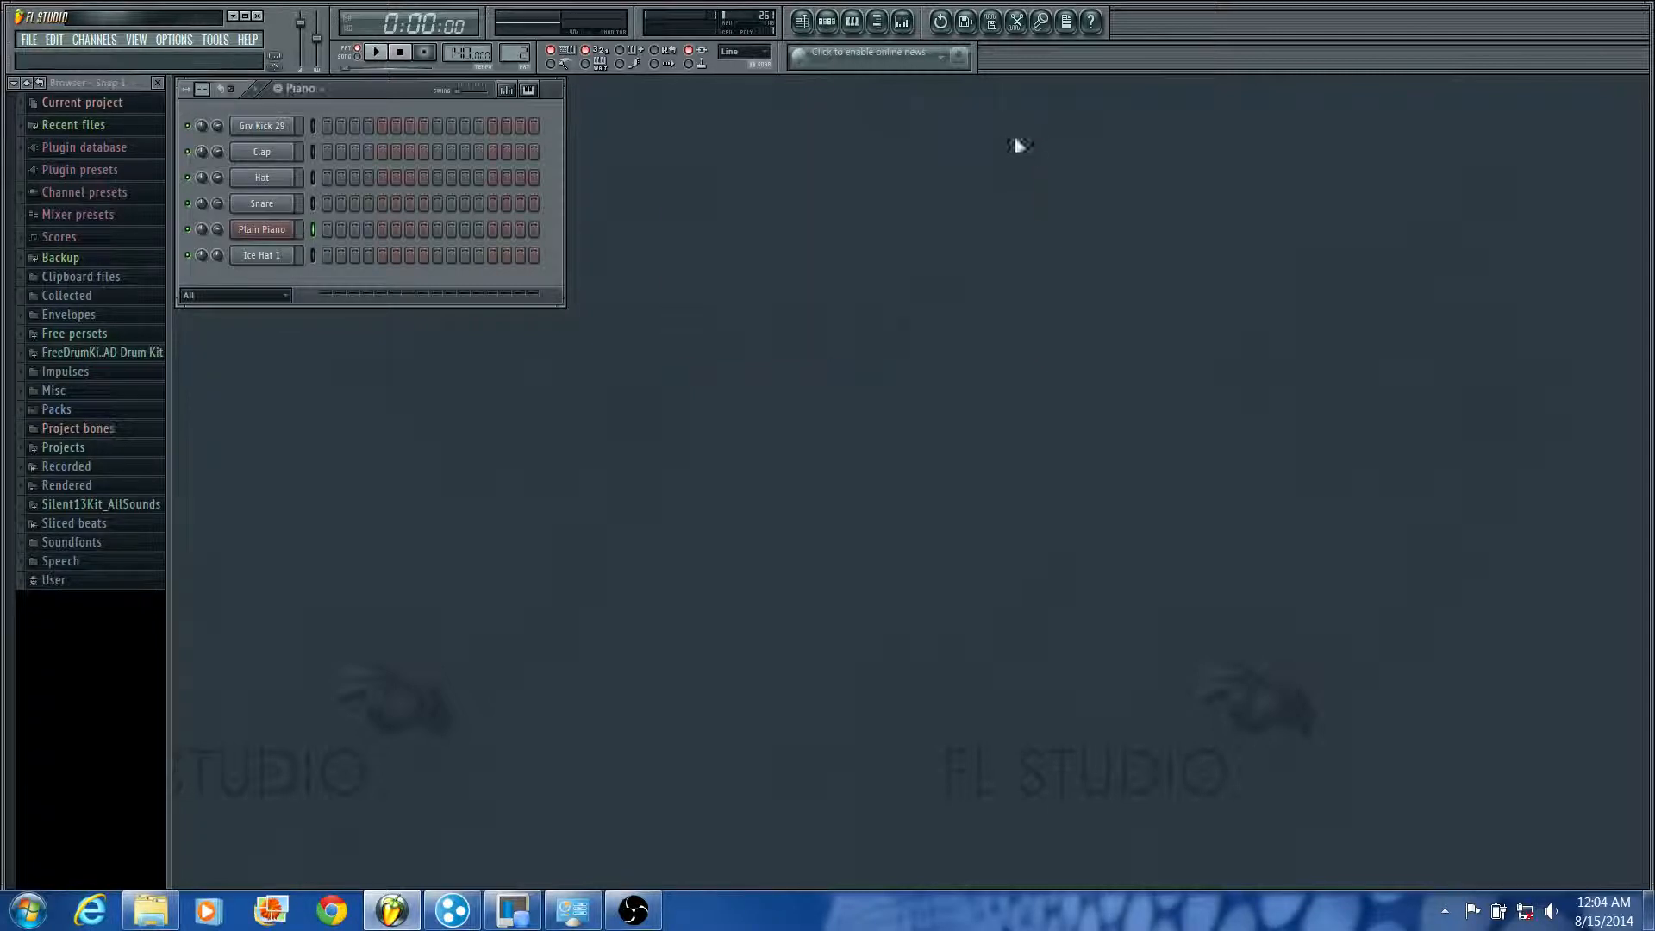
Step: Open the piano roll for the Plain Piano channel and move its window nearer to the step sequencer
right_click(273, 230)
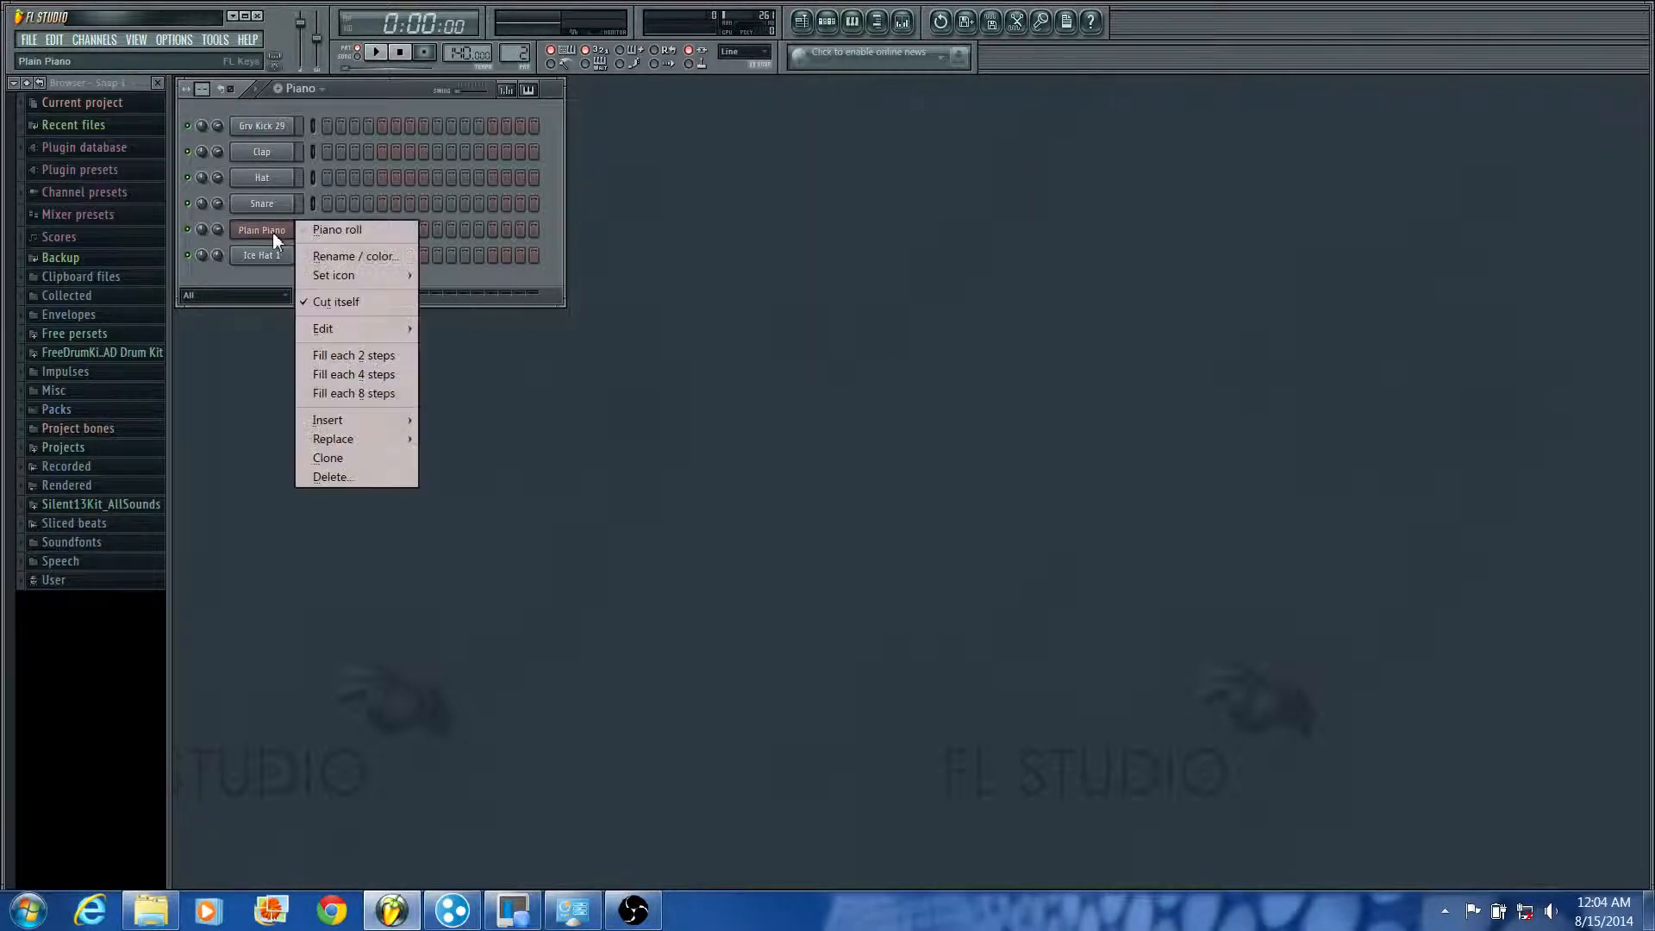
click(319, 230)
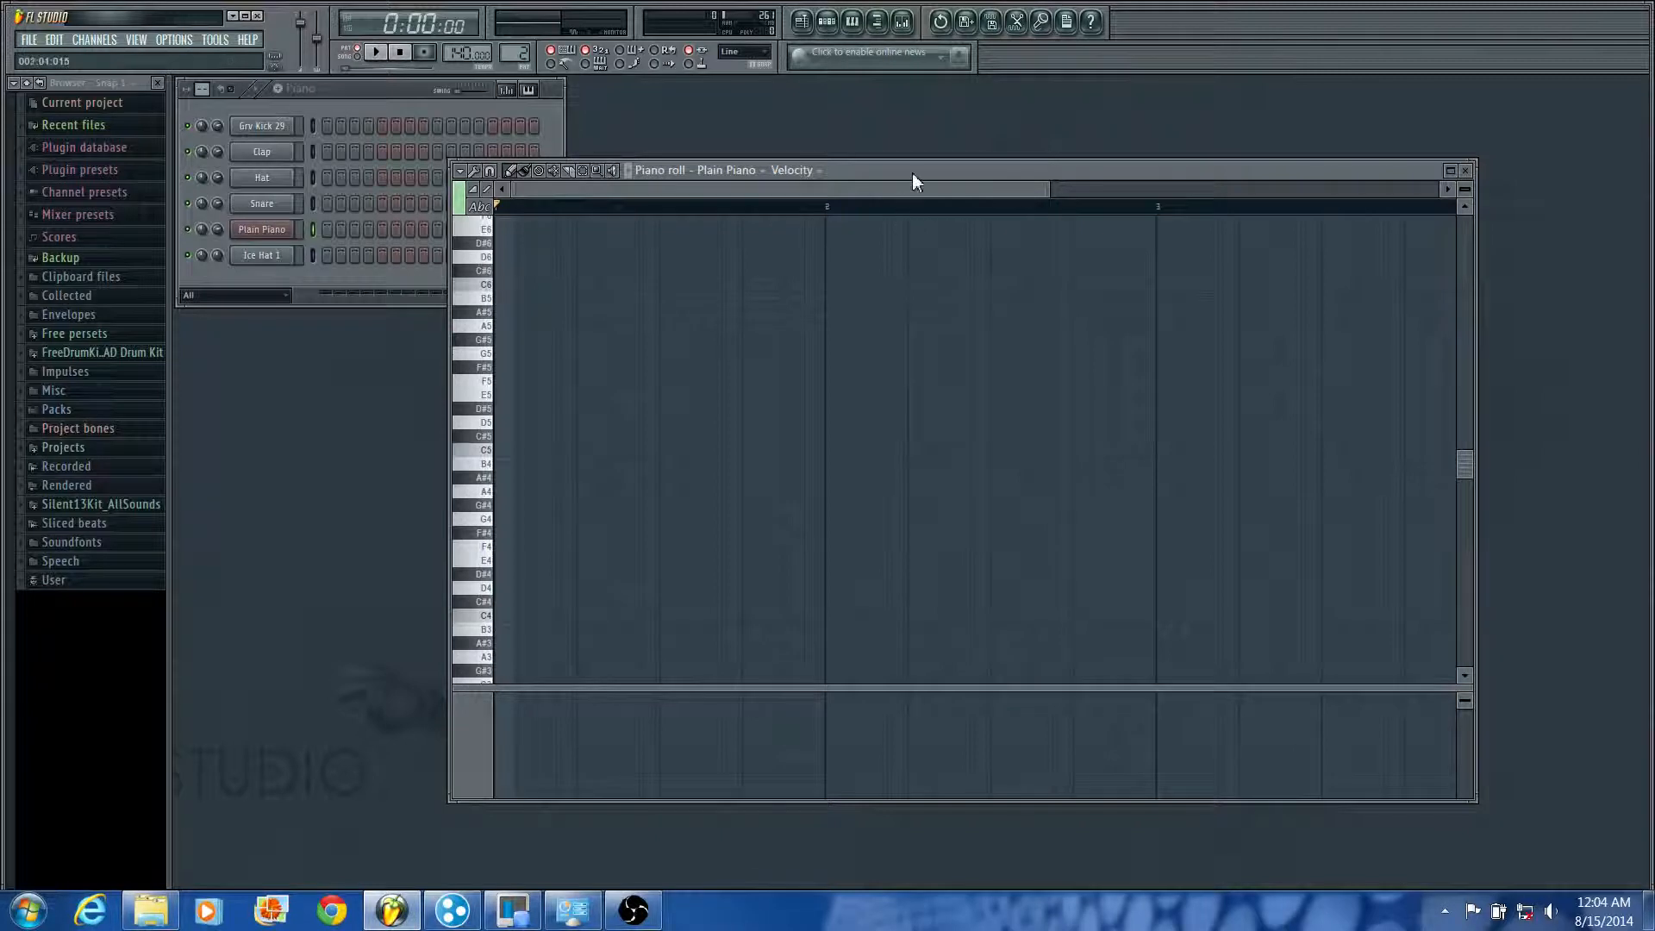
drag(948, 173, 867, 163)
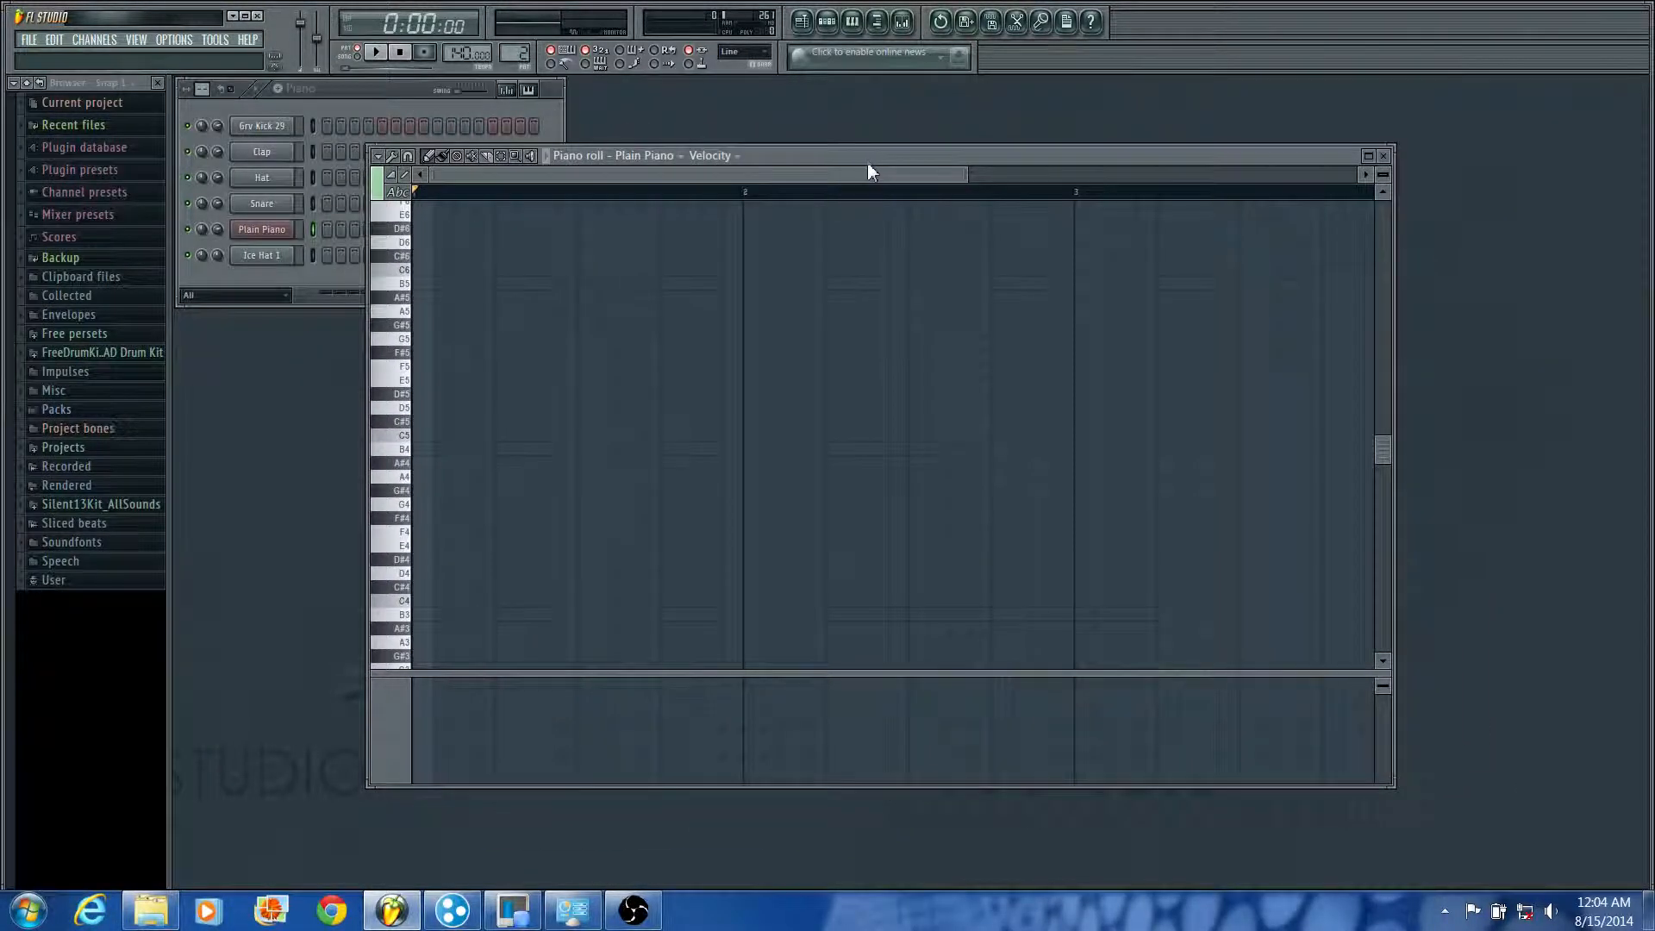
Step: Switch the piano roll's keyboard to the piano-key view and back to note names
click(409, 201)
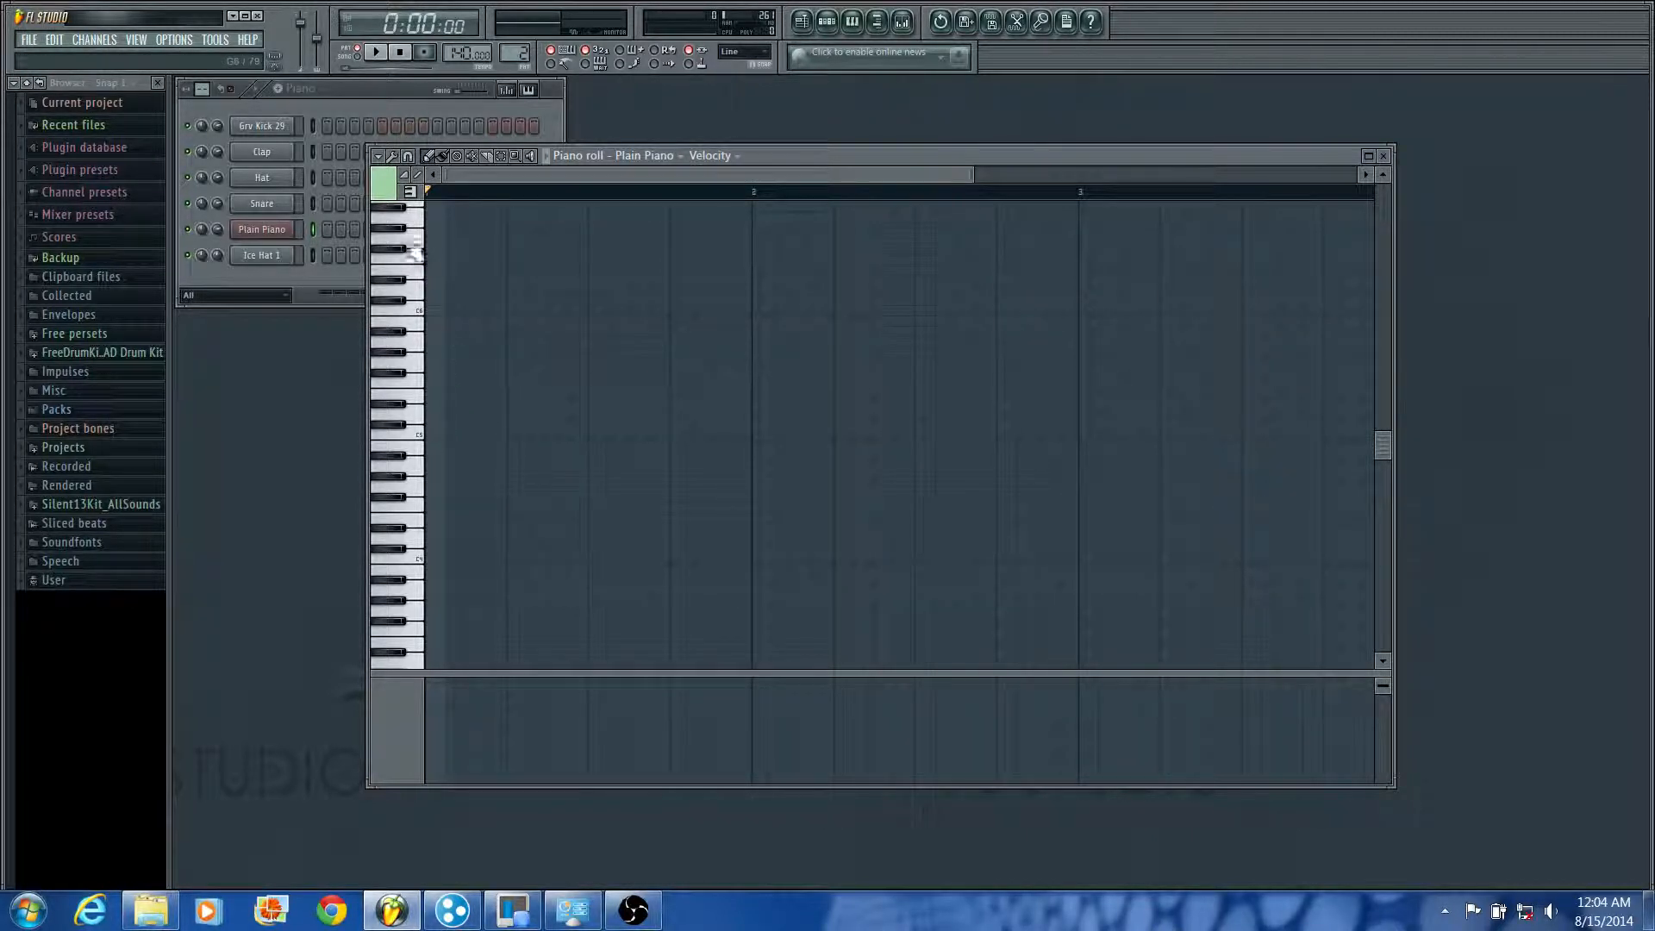
click(410, 192)
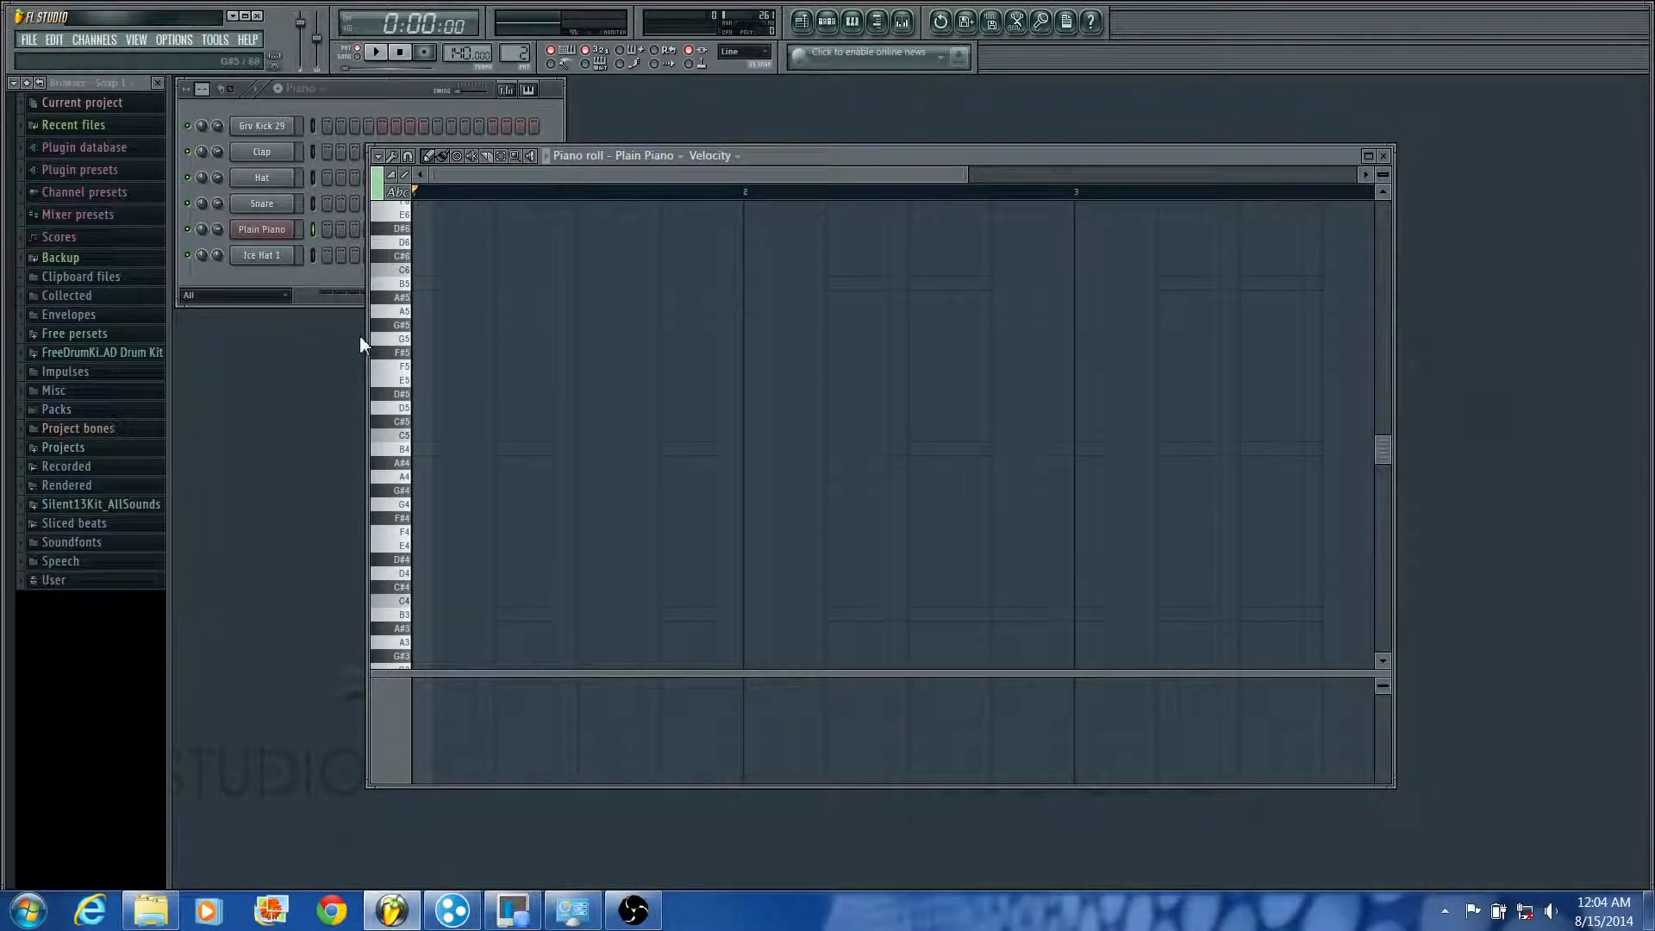
scroll(446, 448, up, 2)
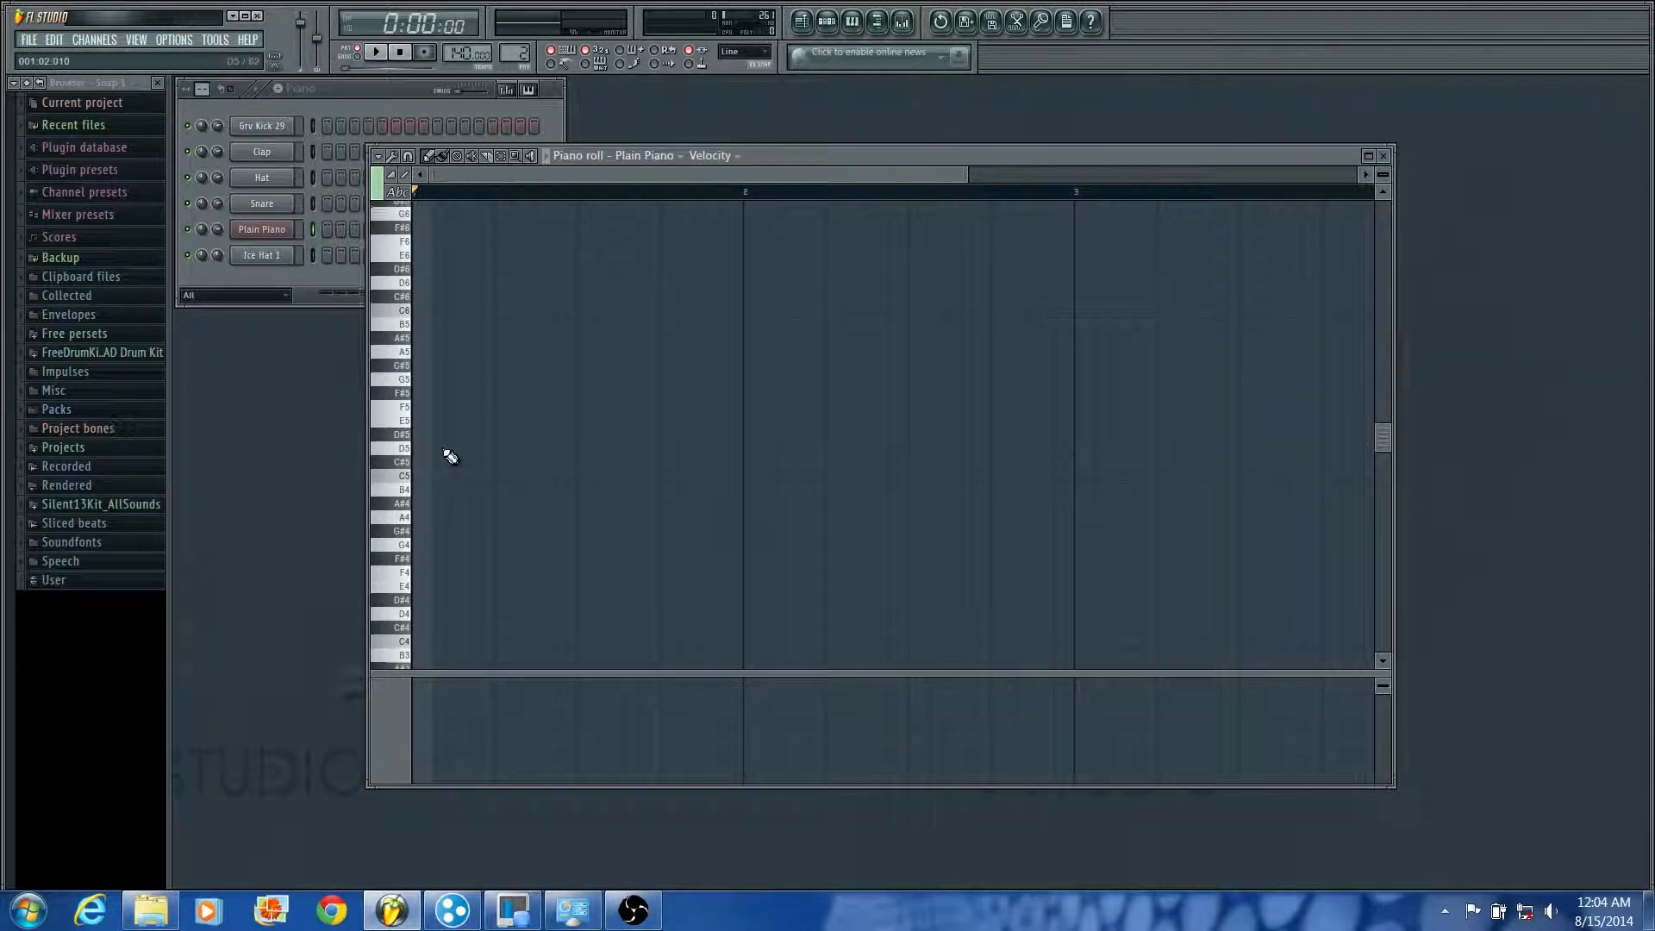
Step: Set the piano roll's snap to Step and place a C5 note at the start of bar 1
click(410, 164)
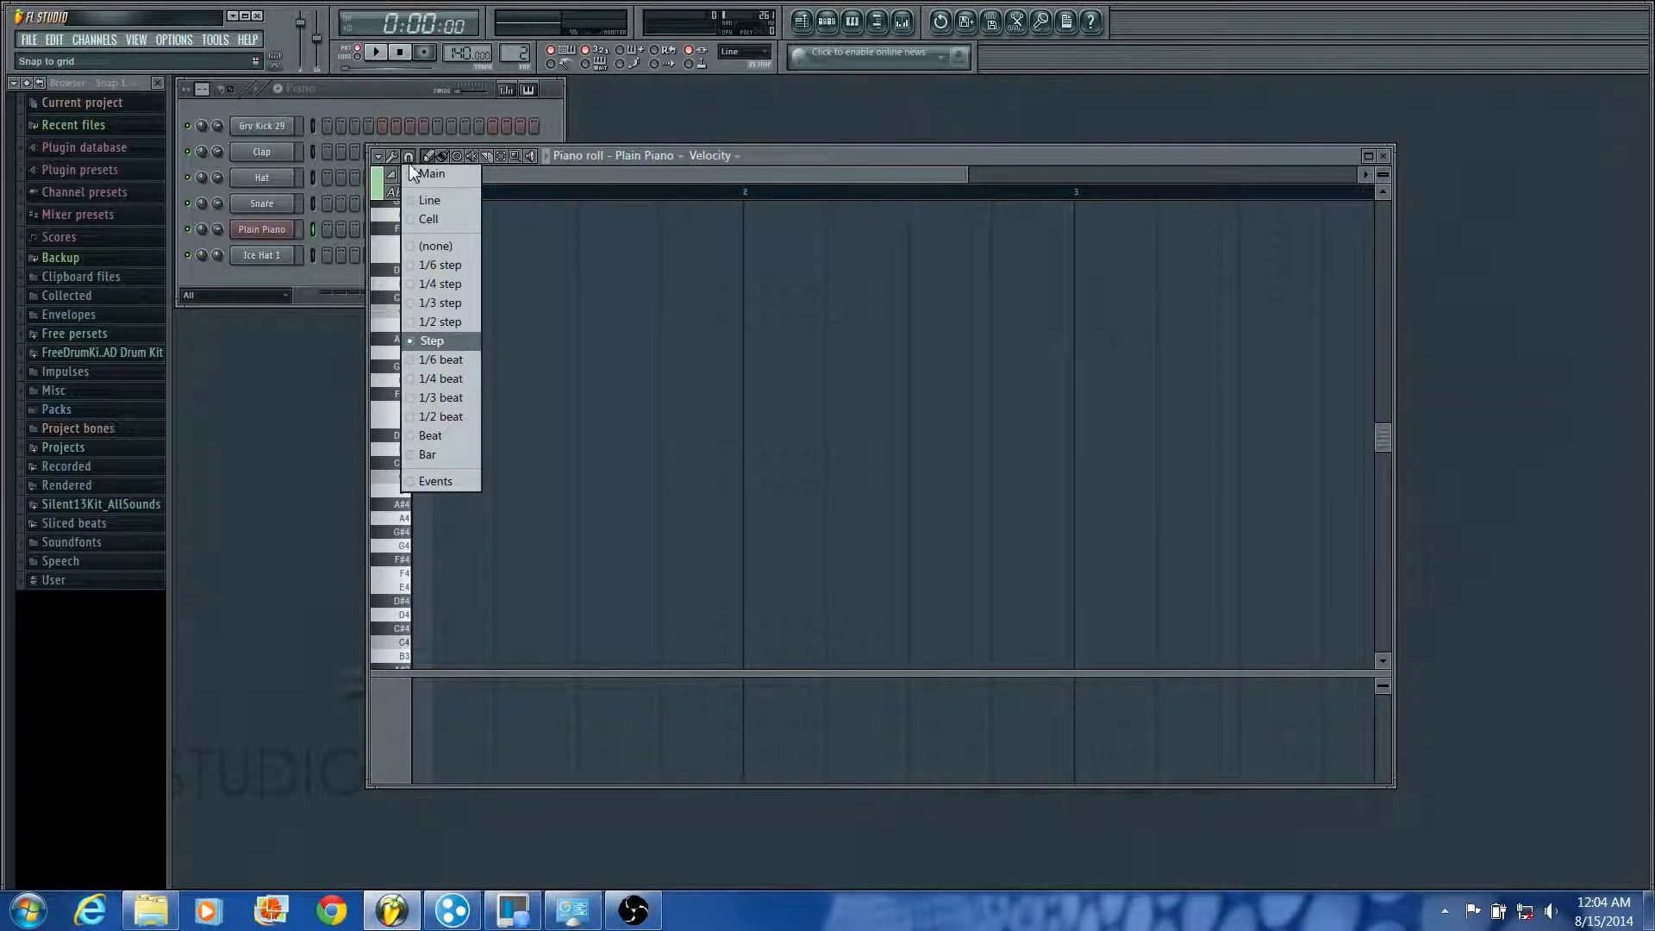
click(422, 342)
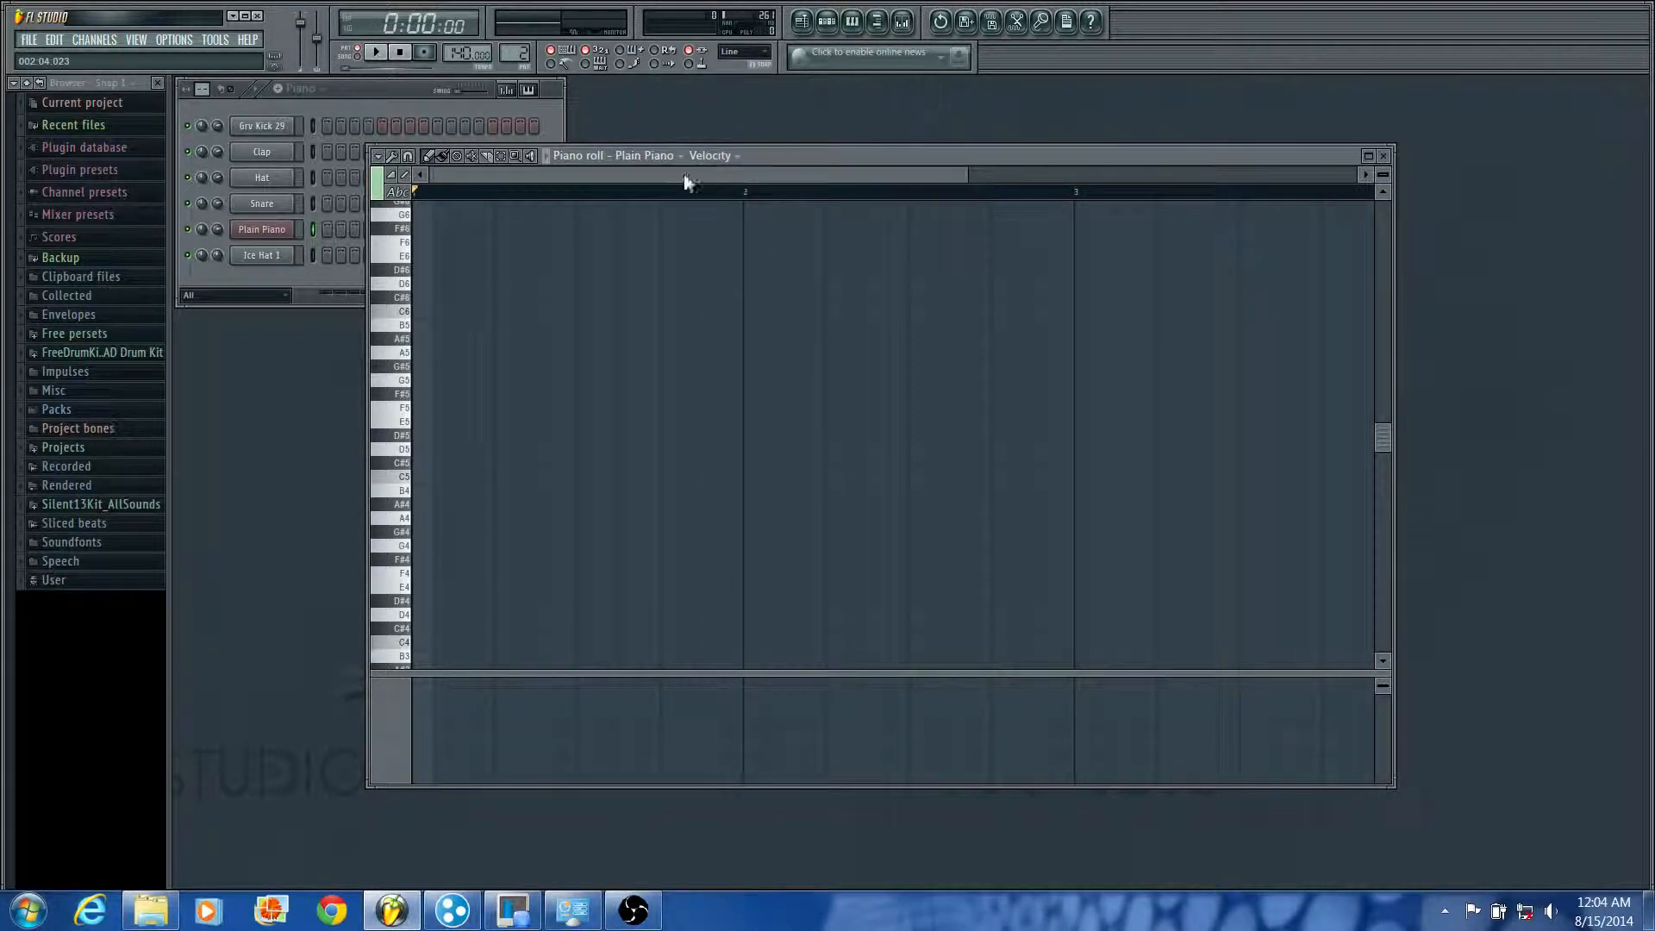
click(420, 483)
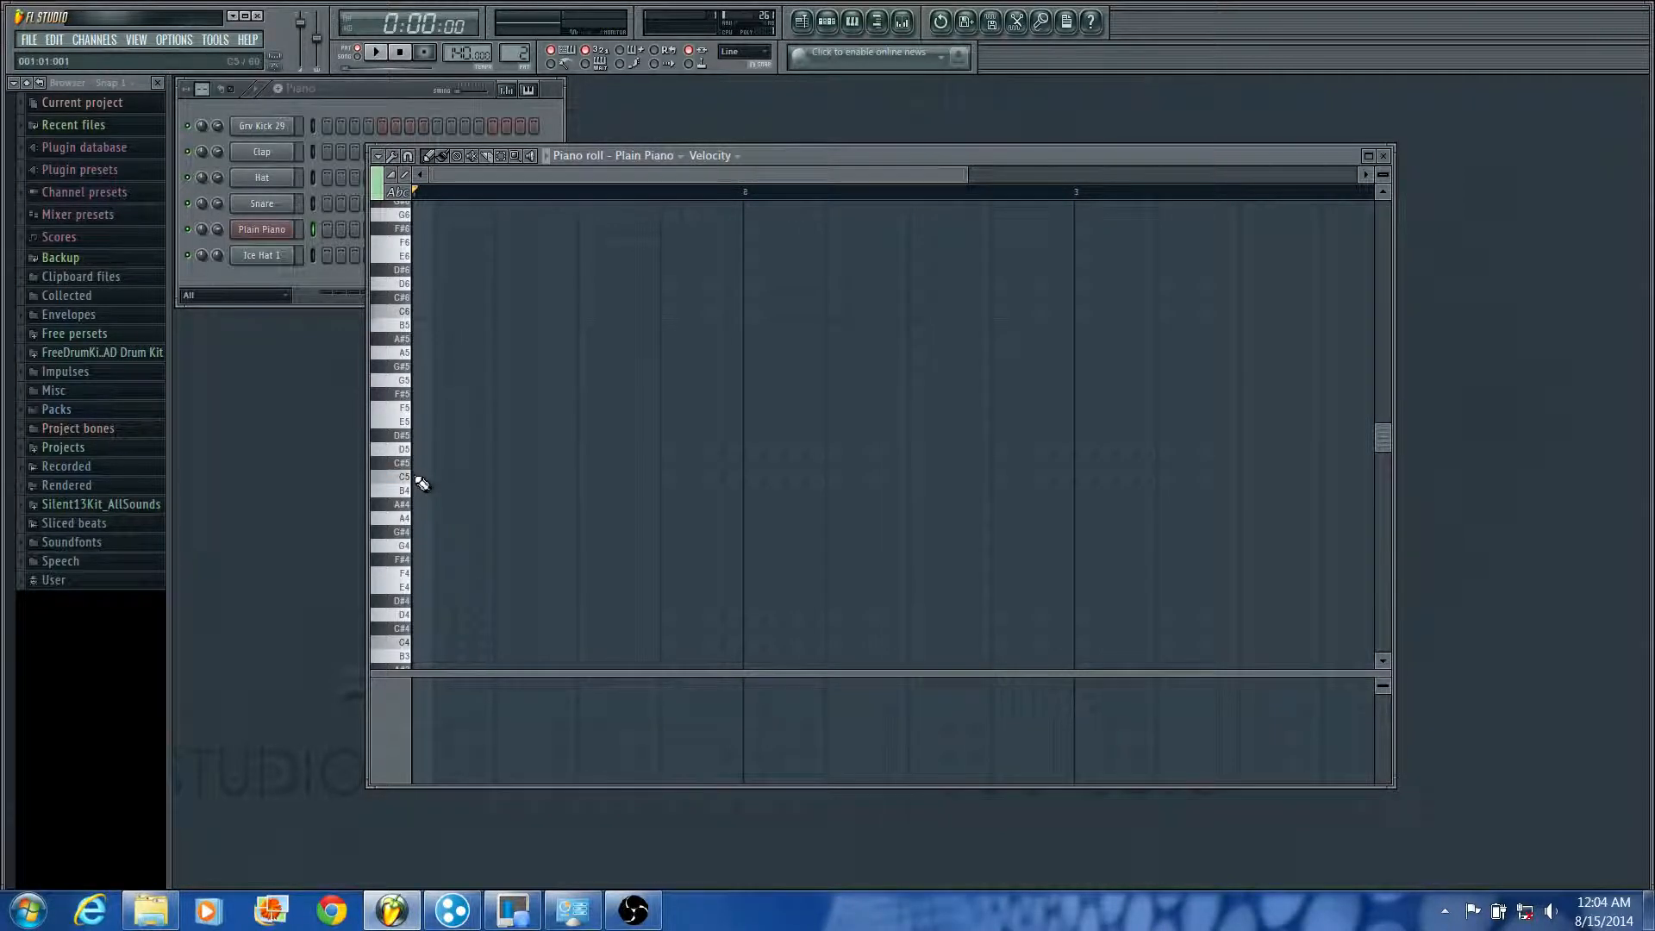
click(419, 477)
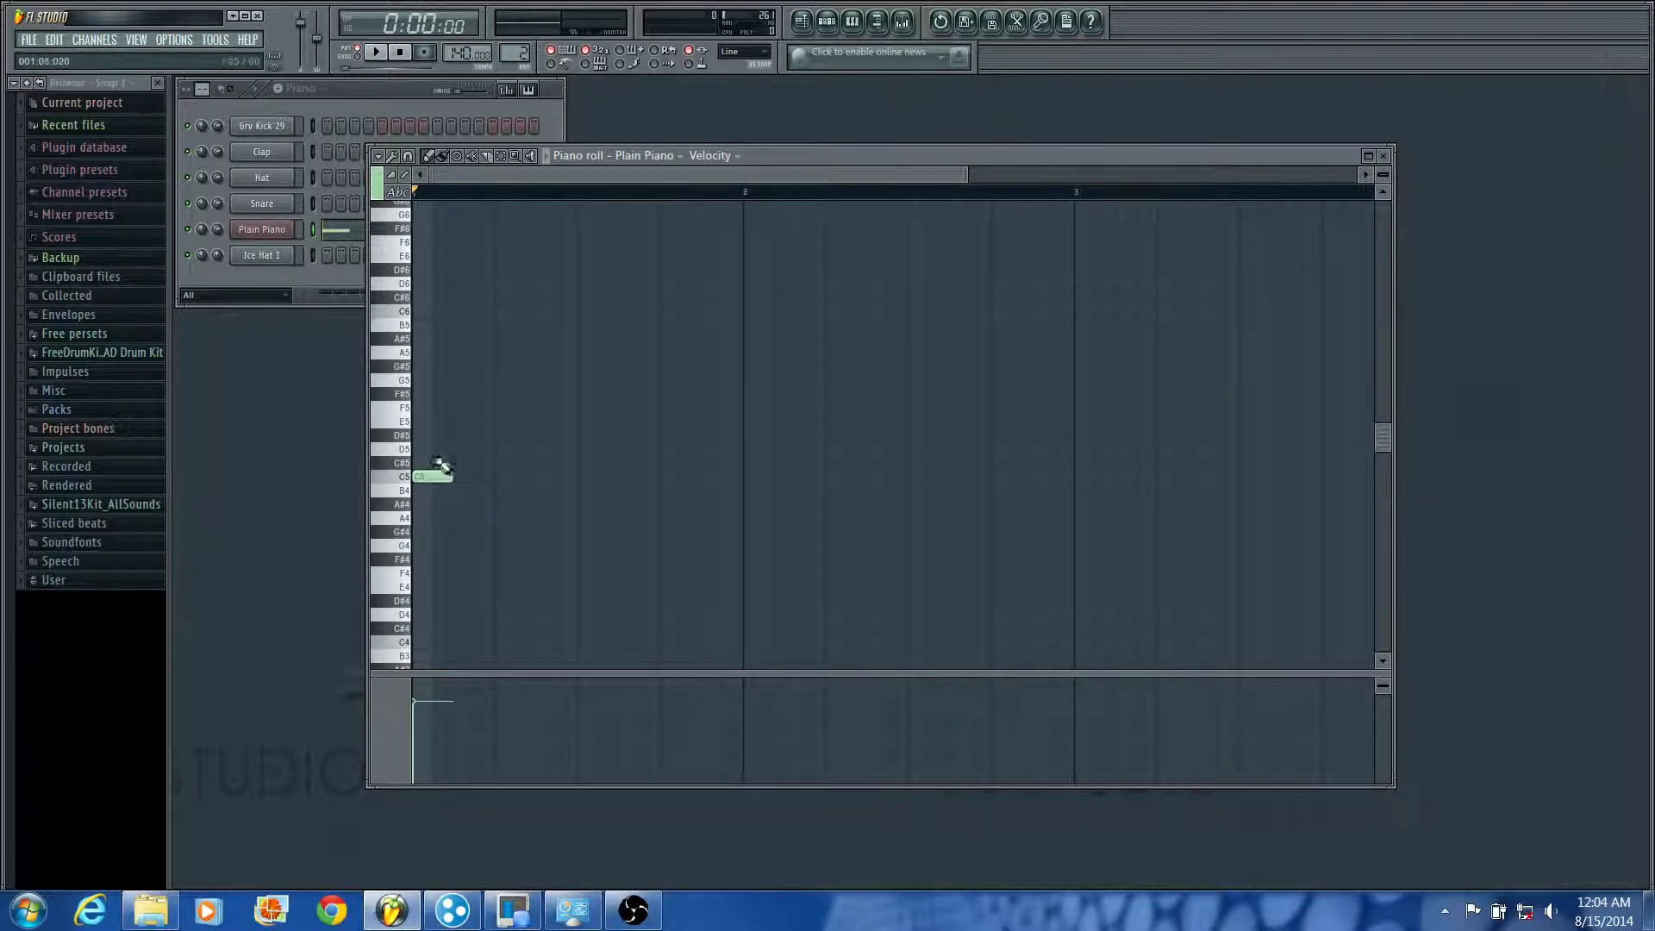
Step: Add D5, E5 and D5 notes on beats 2, 3 and 4 of bar 1 and play the melody back
click(556, 395)
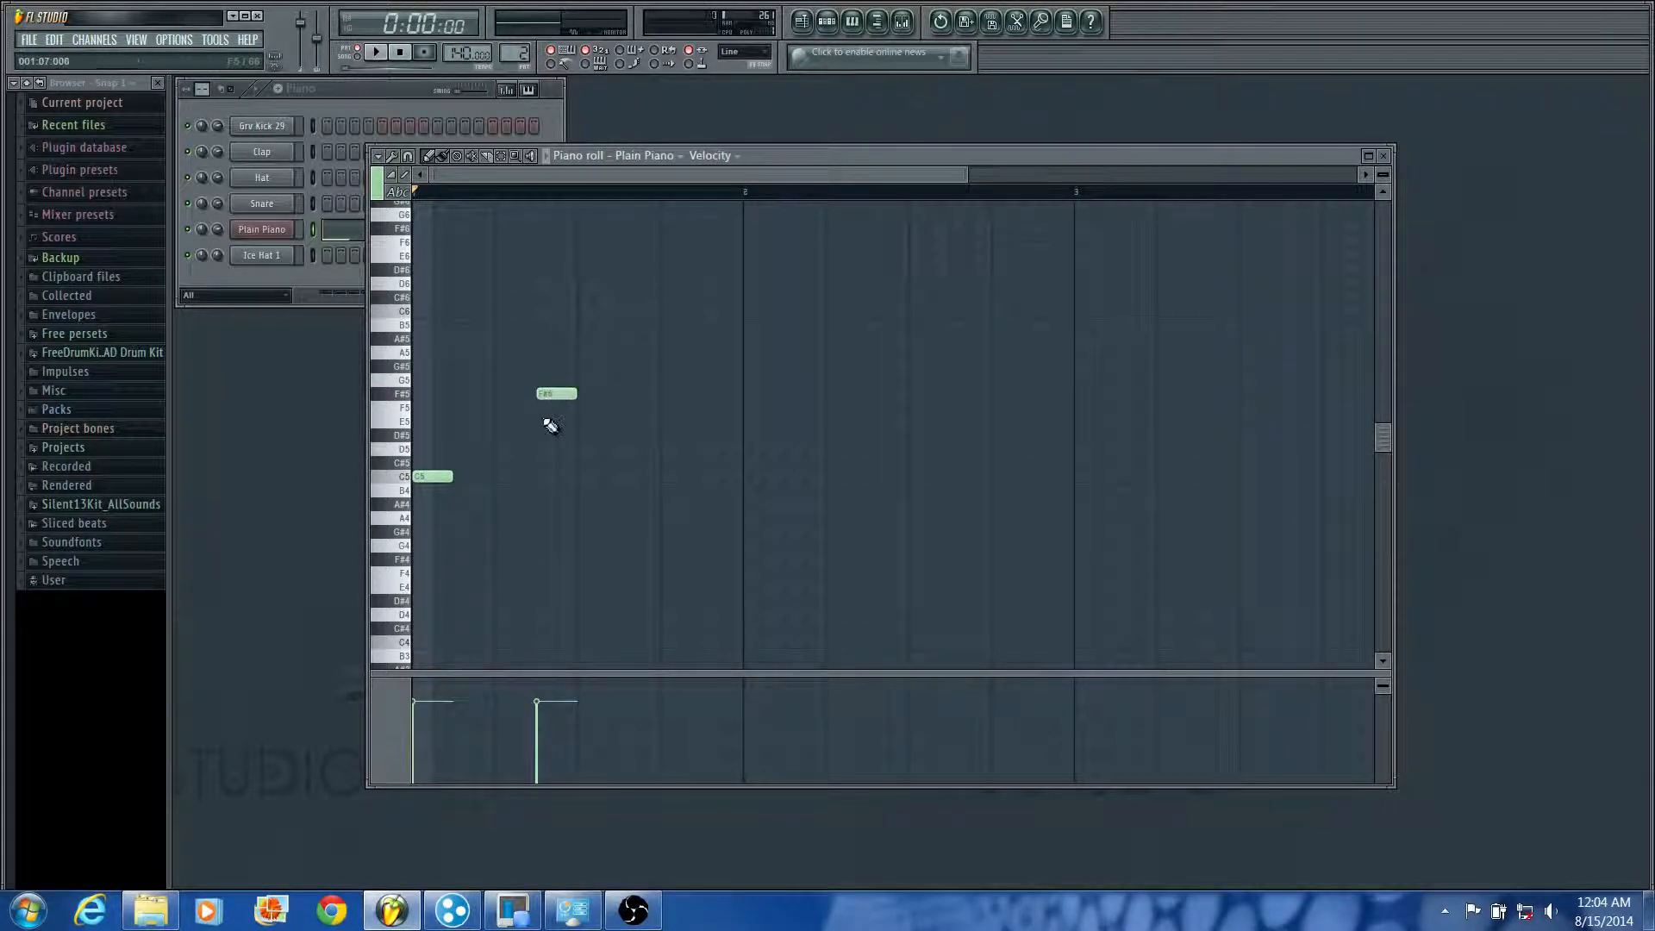
right_click(560, 394)
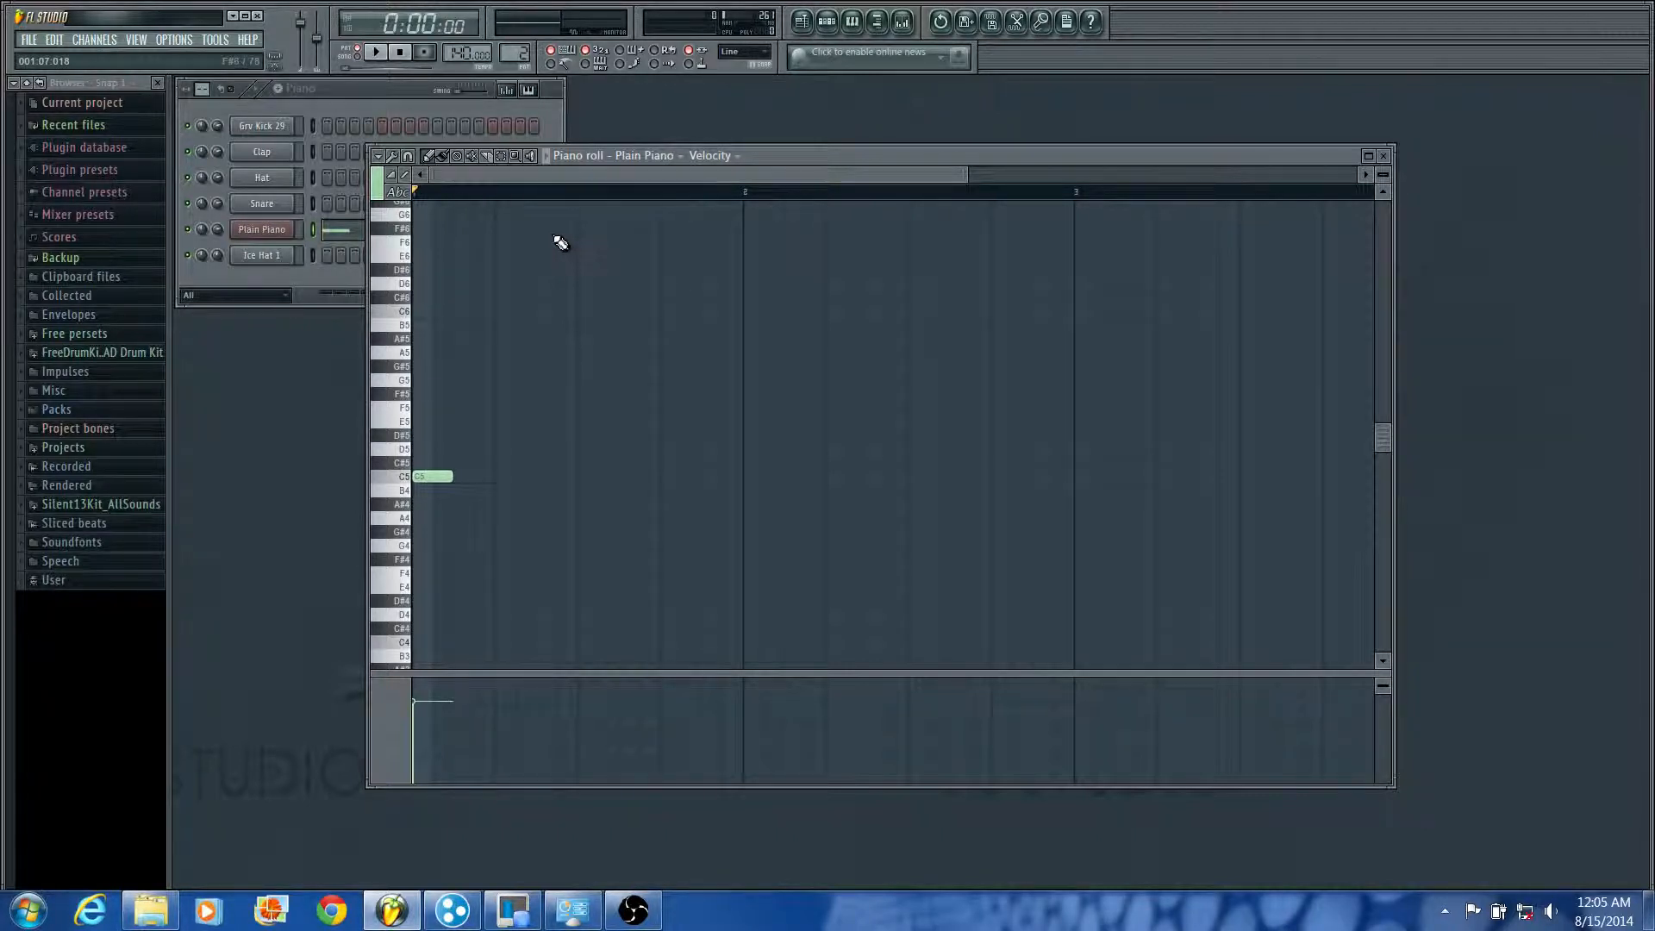
click(503, 450)
click(582, 407)
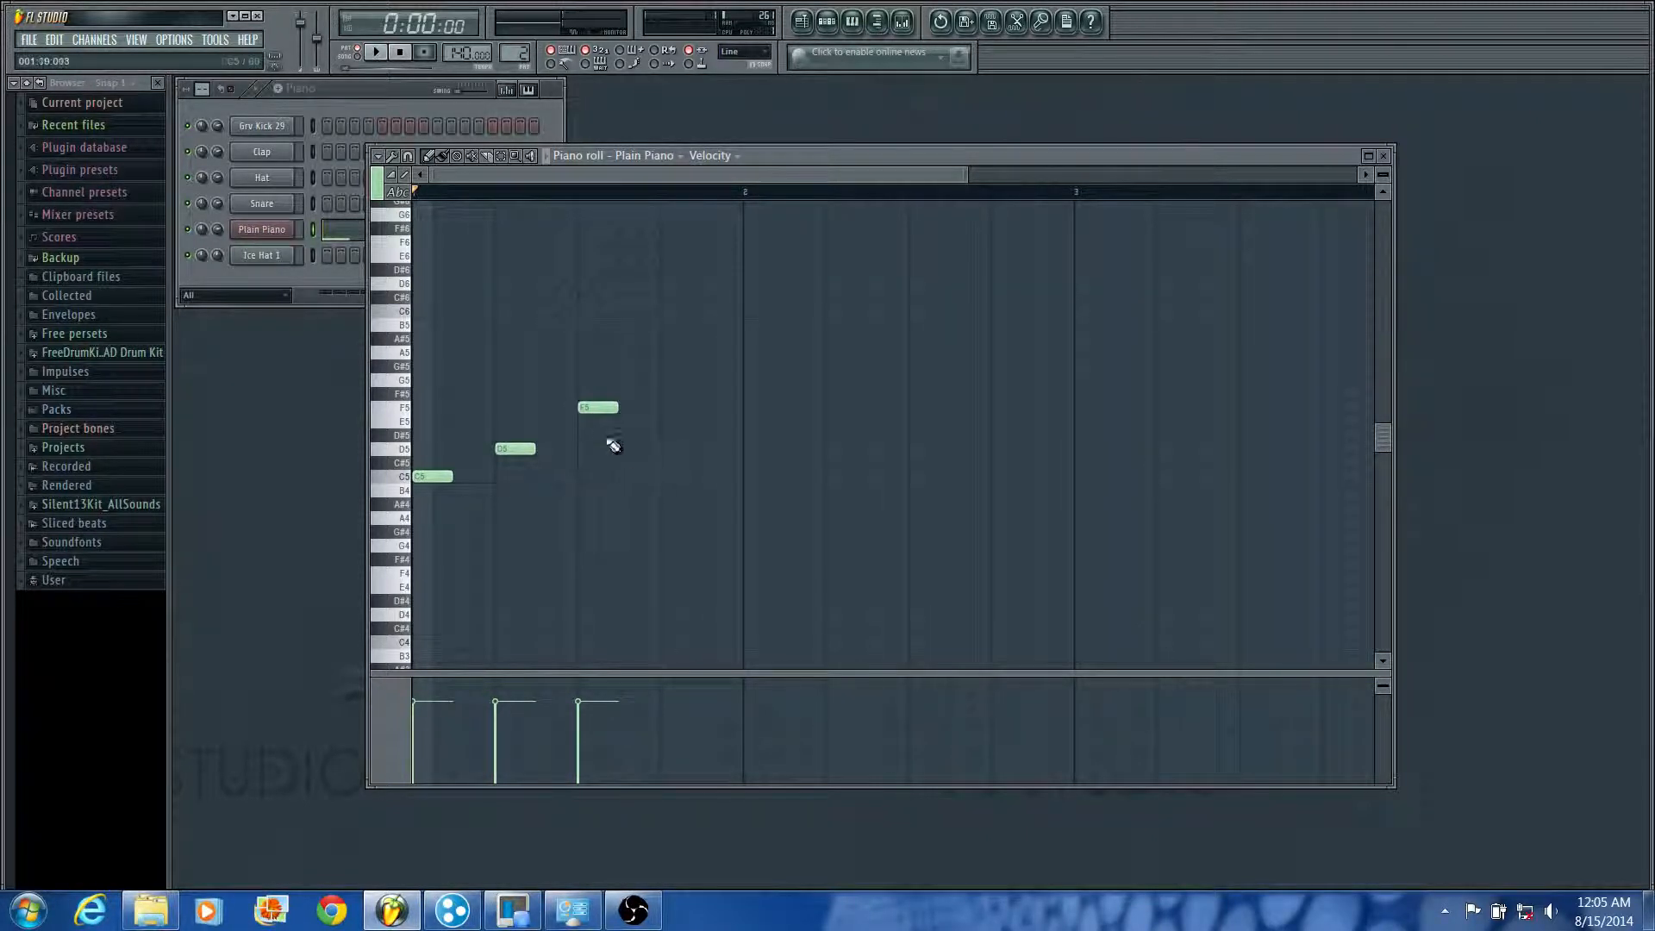
drag(598, 405, 599, 420)
click(668, 449)
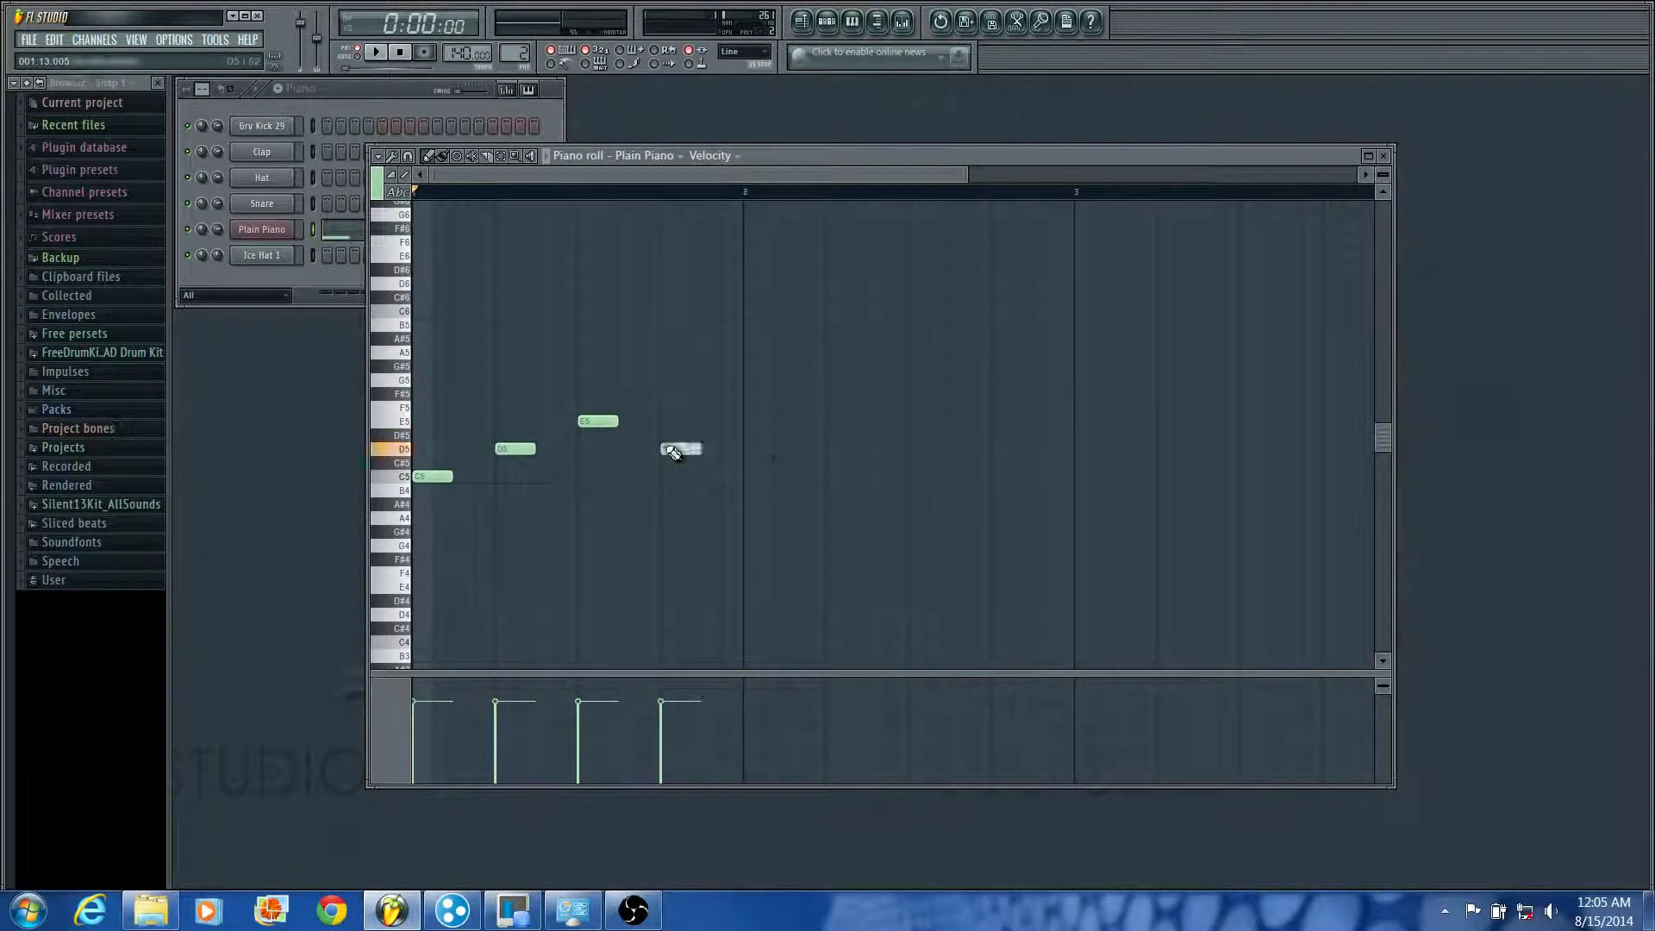
key(space)
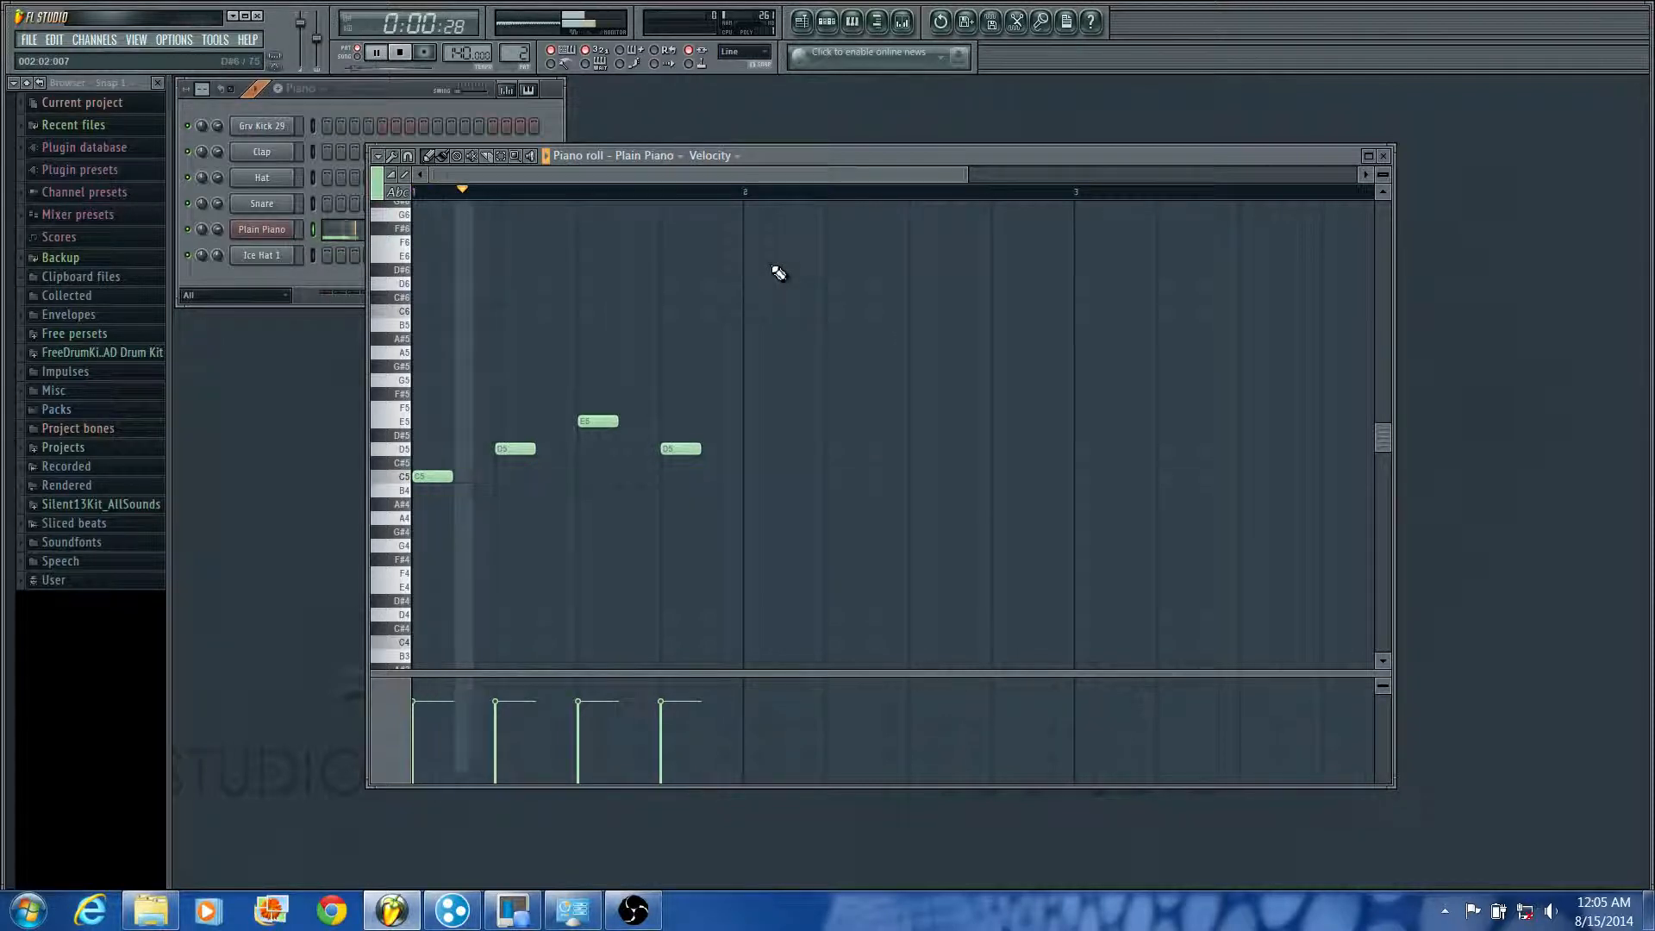
key(space)
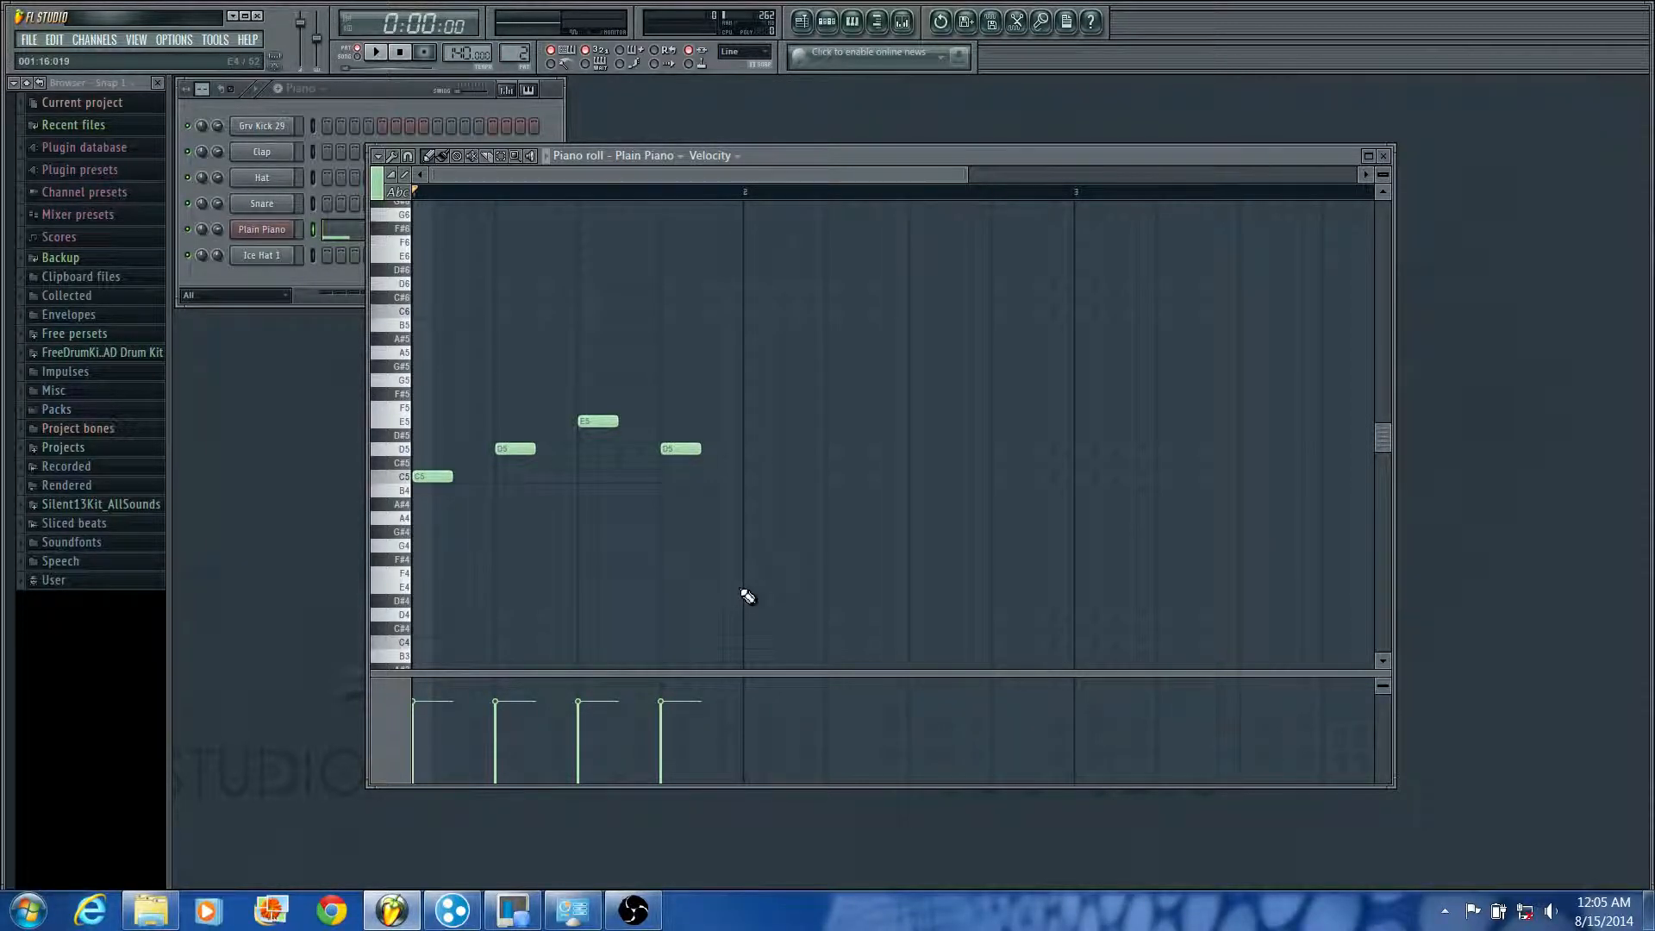
Step: Select the four notes of bar 1 and duplicate them into bar 2
drag(776, 536, 390, 348)
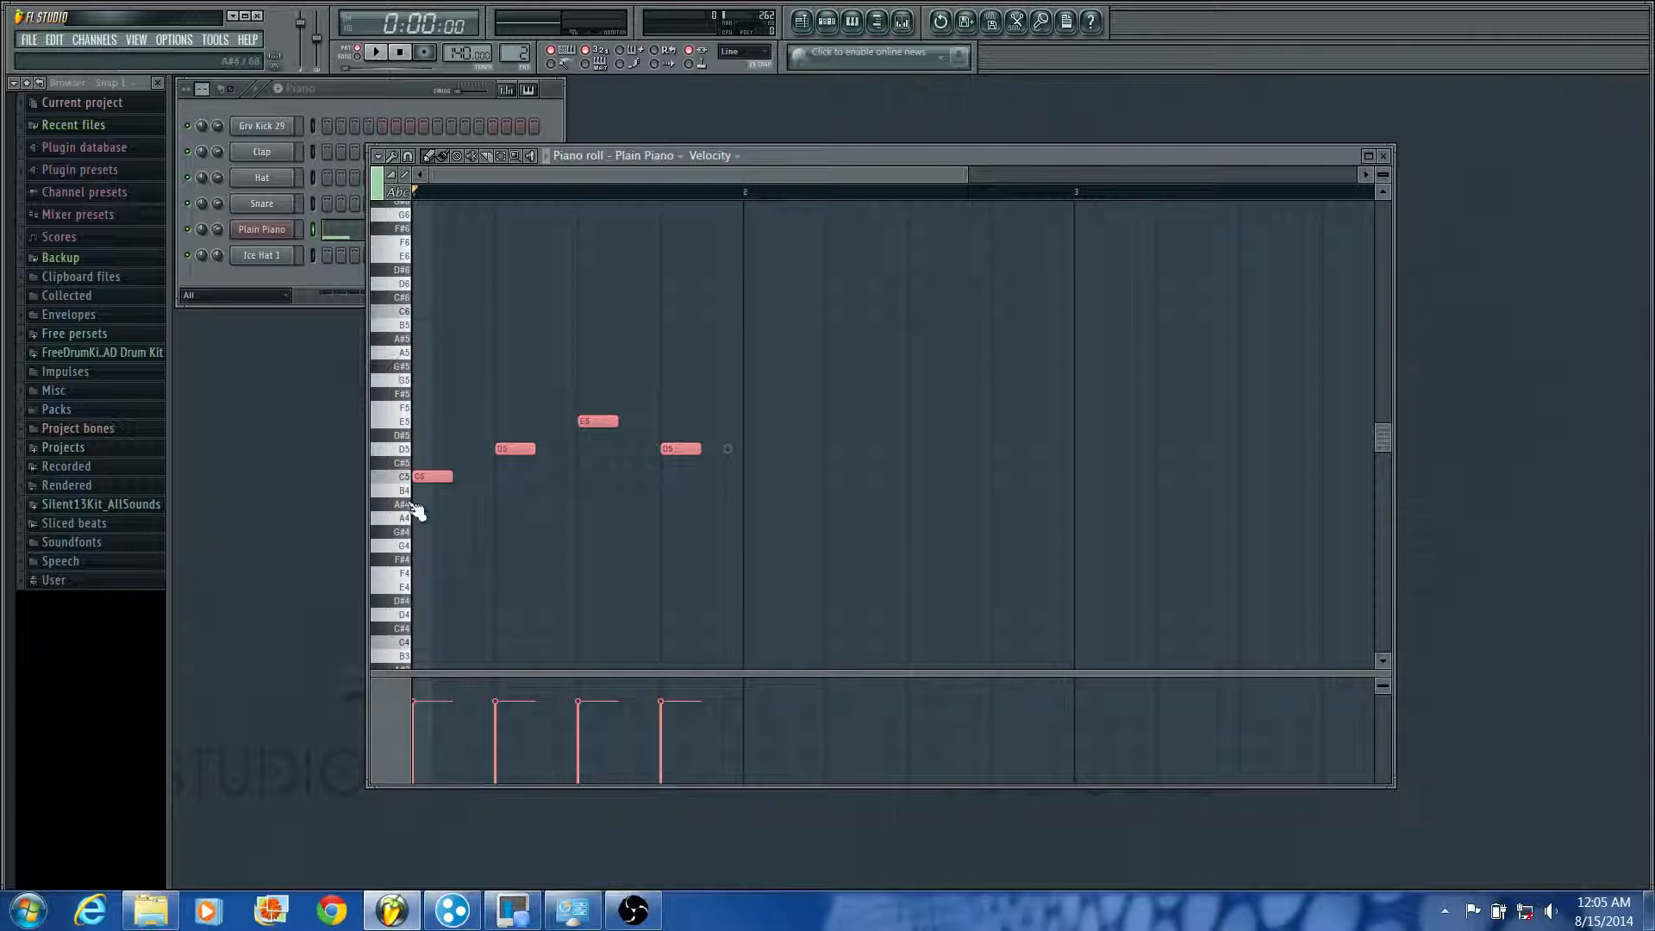
ctrl+click(813, 552)
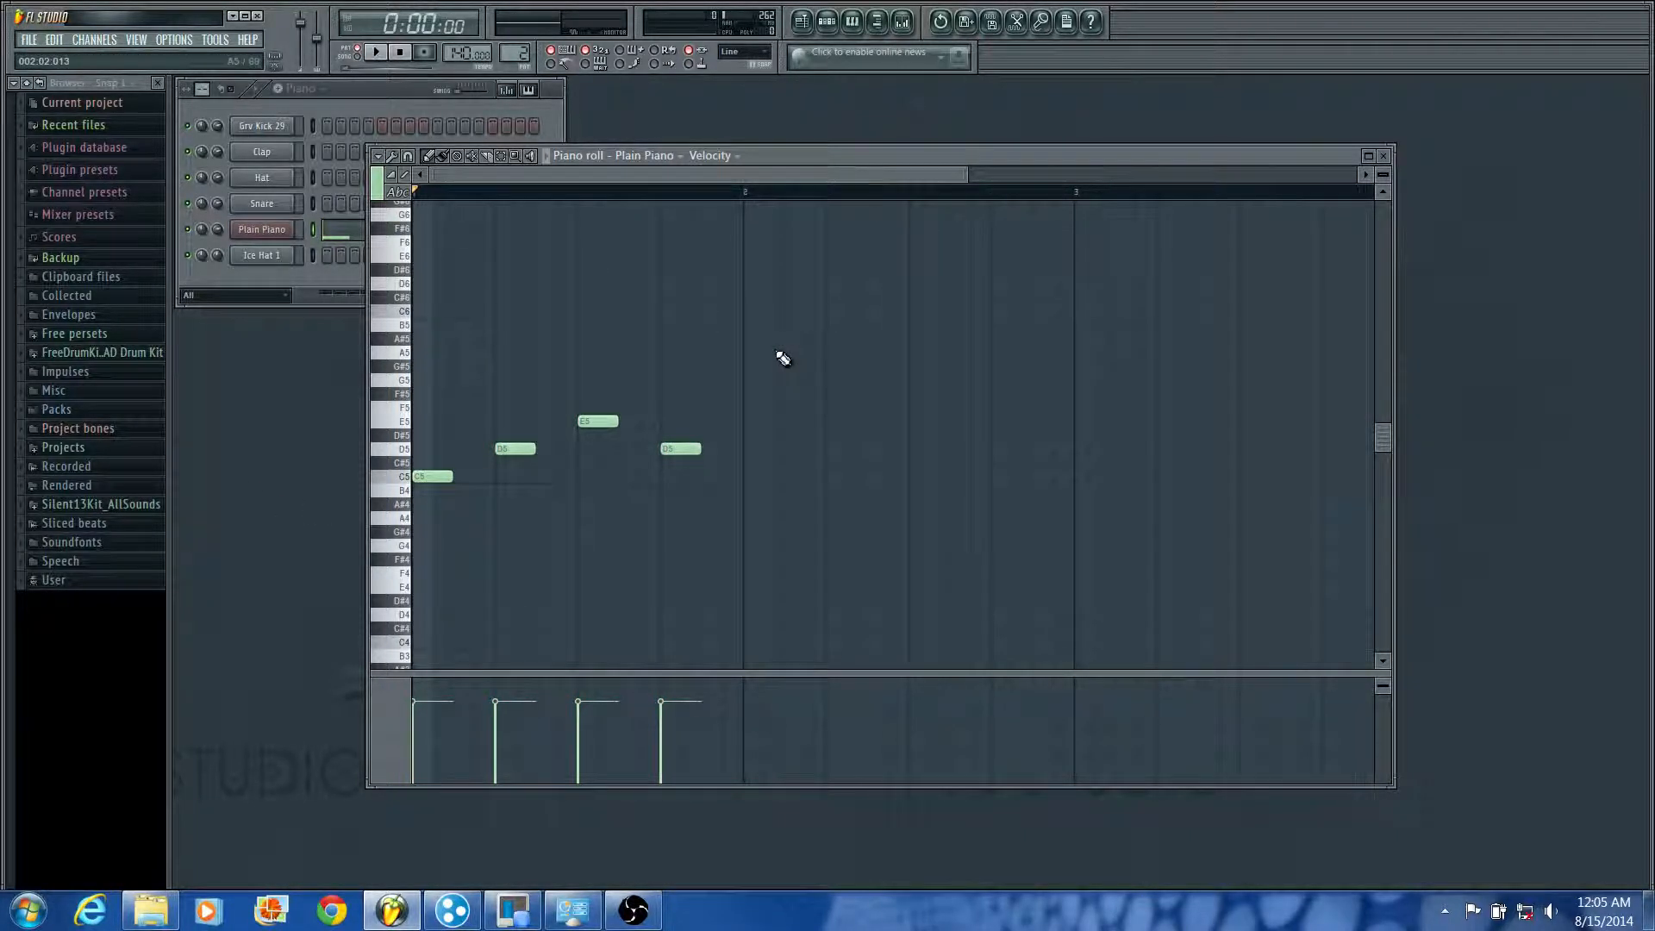
scroll(776, 337, down, 2)
scroll(772, 345, up, 2)
scroll(750, 384, down, 2)
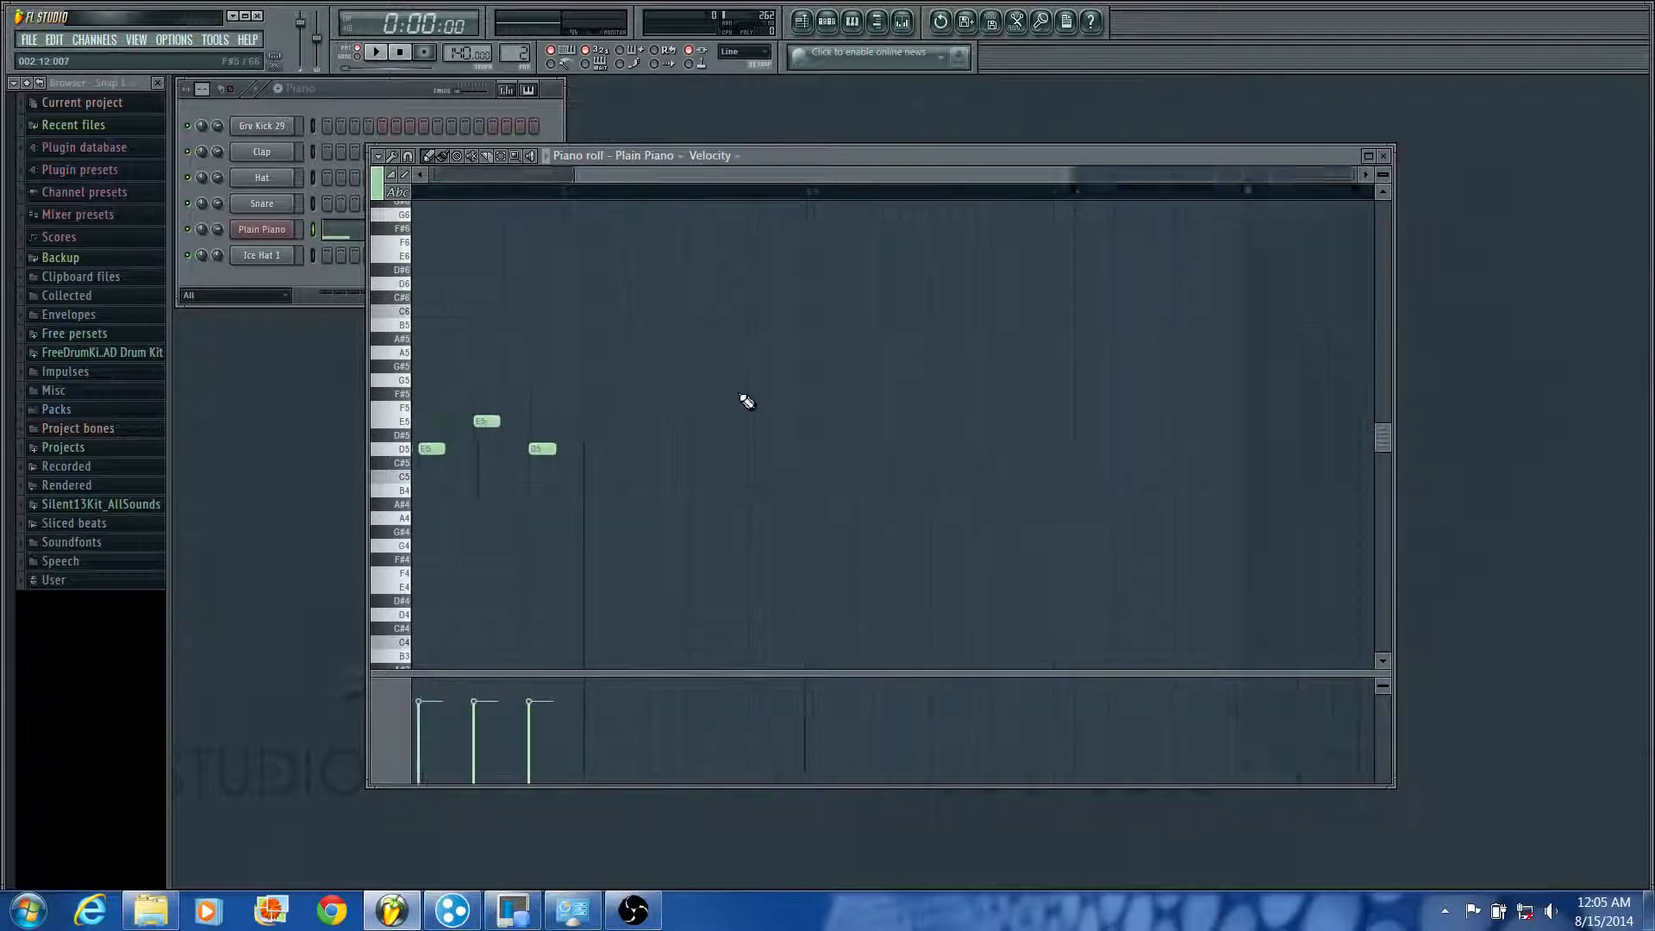
scroll(745, 400, up, 2)
scroll(743, 396, down, 3)
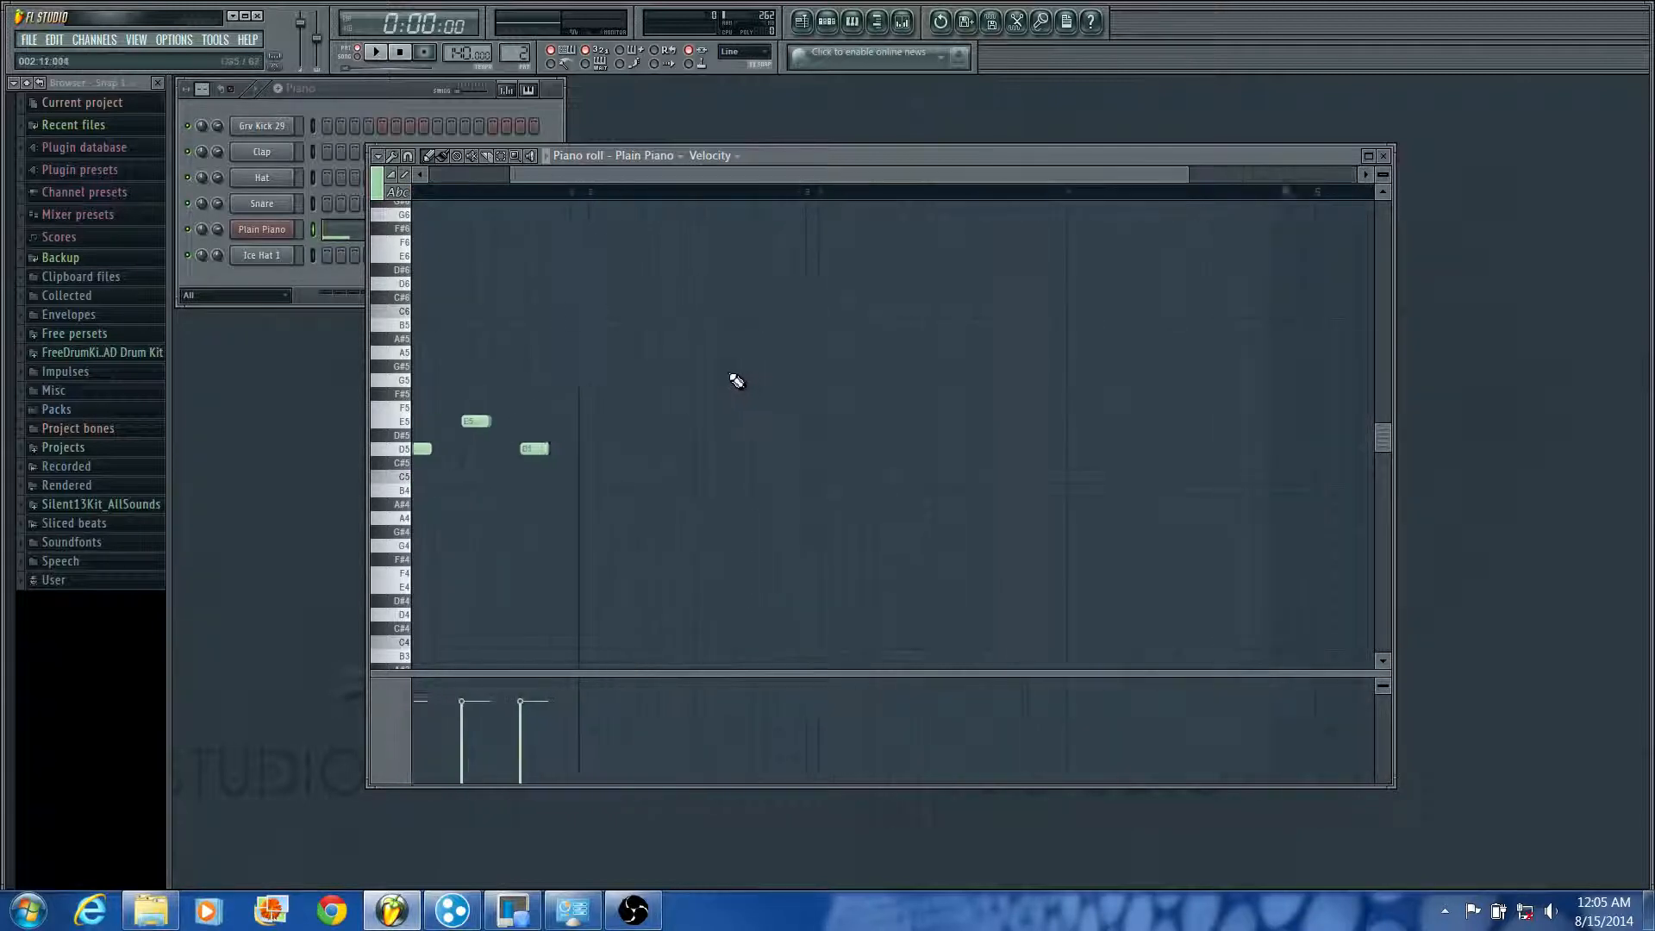
scroll(725, 381, down, 2)
scroll(719, 385, up, 3)
scroll(715, 393, down, 3)
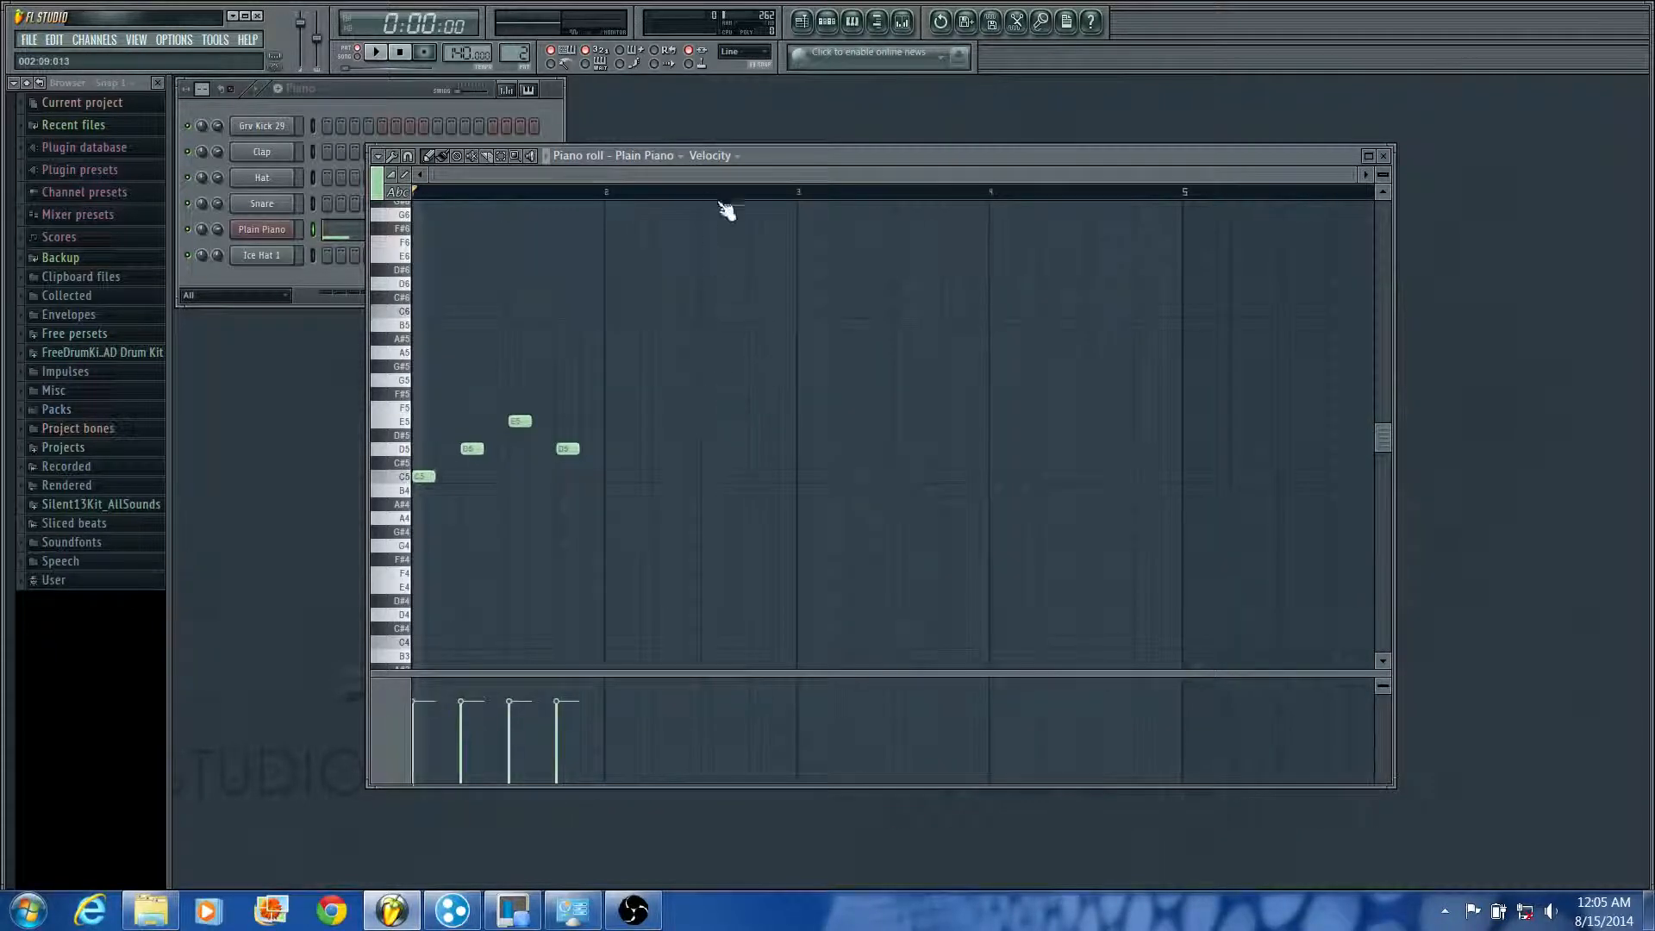
drag(727, 574, 324, 331)
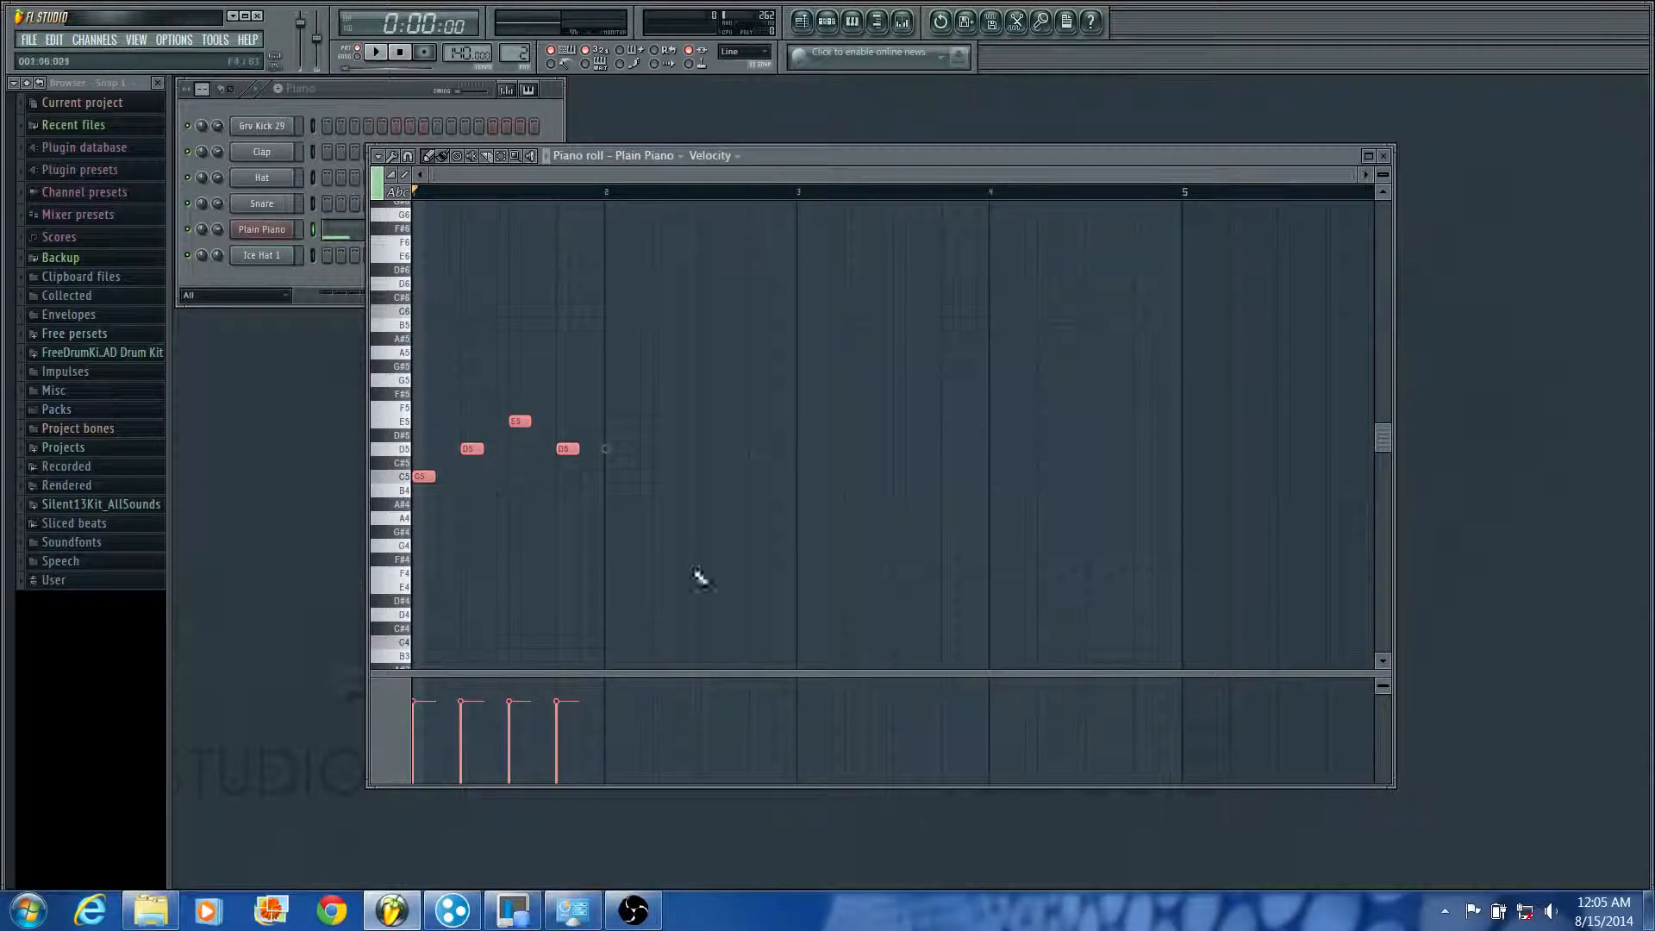
drag(714, 578, 338, 339)
shift+drag(427, 480, 618, 479)
Step: Duplicate the eight notes of bars 1 and 2 into bars 3 and 4 and clear the selection
drag(899, 543, 409, 234)
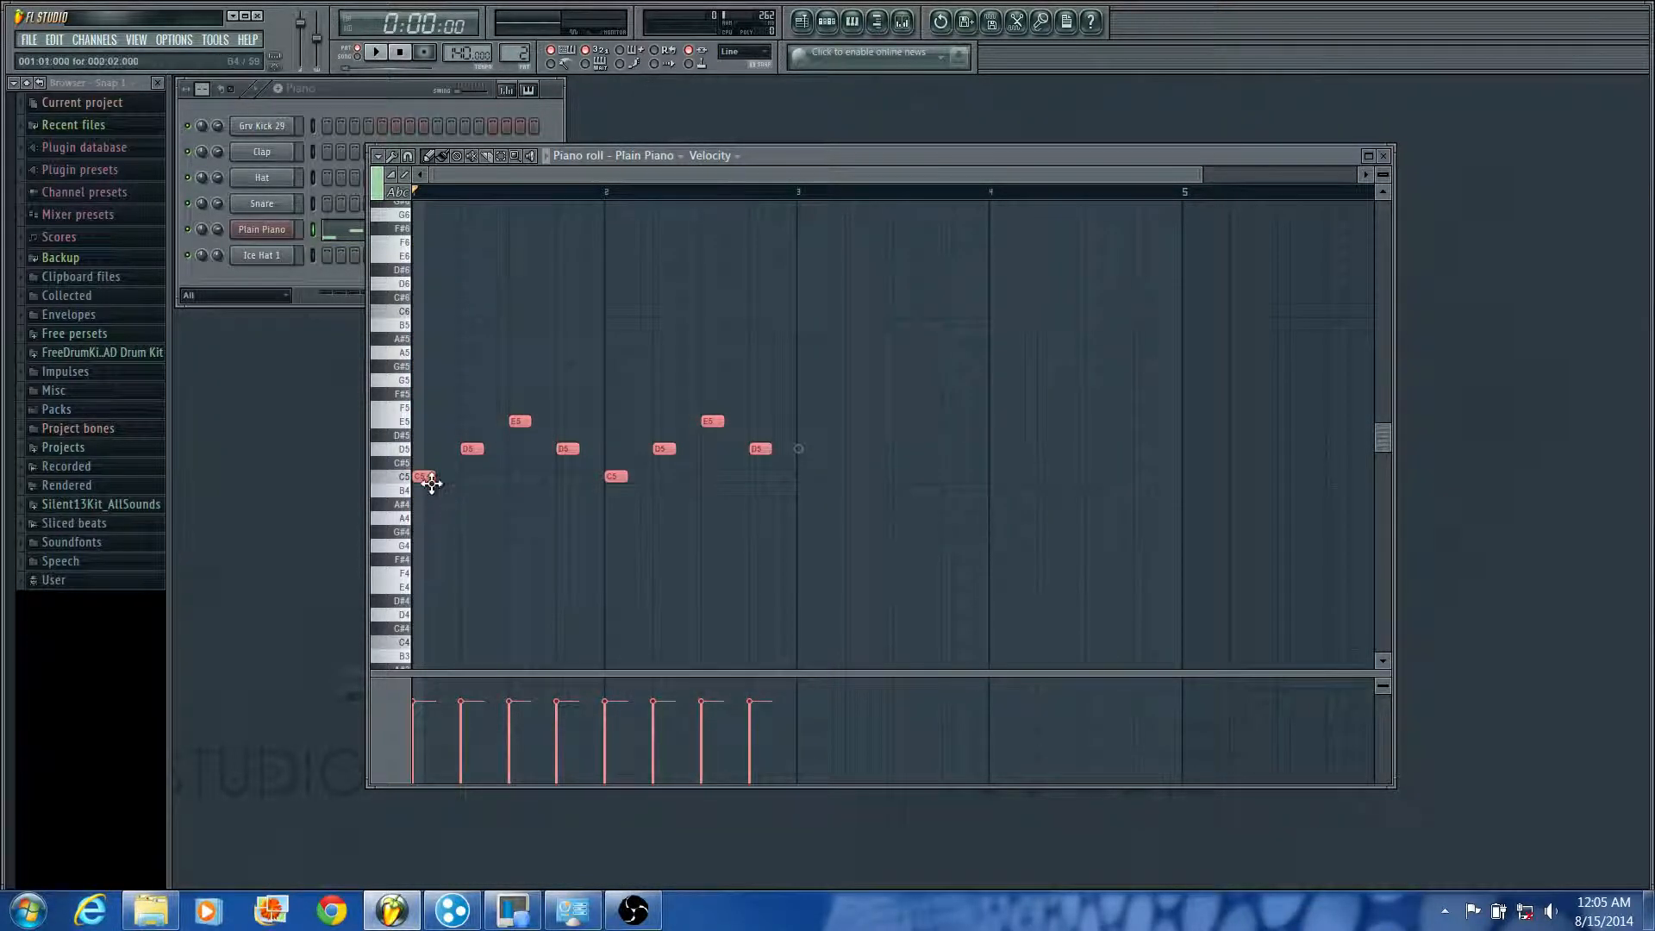
shift+drag(422, 477, 820, 438)
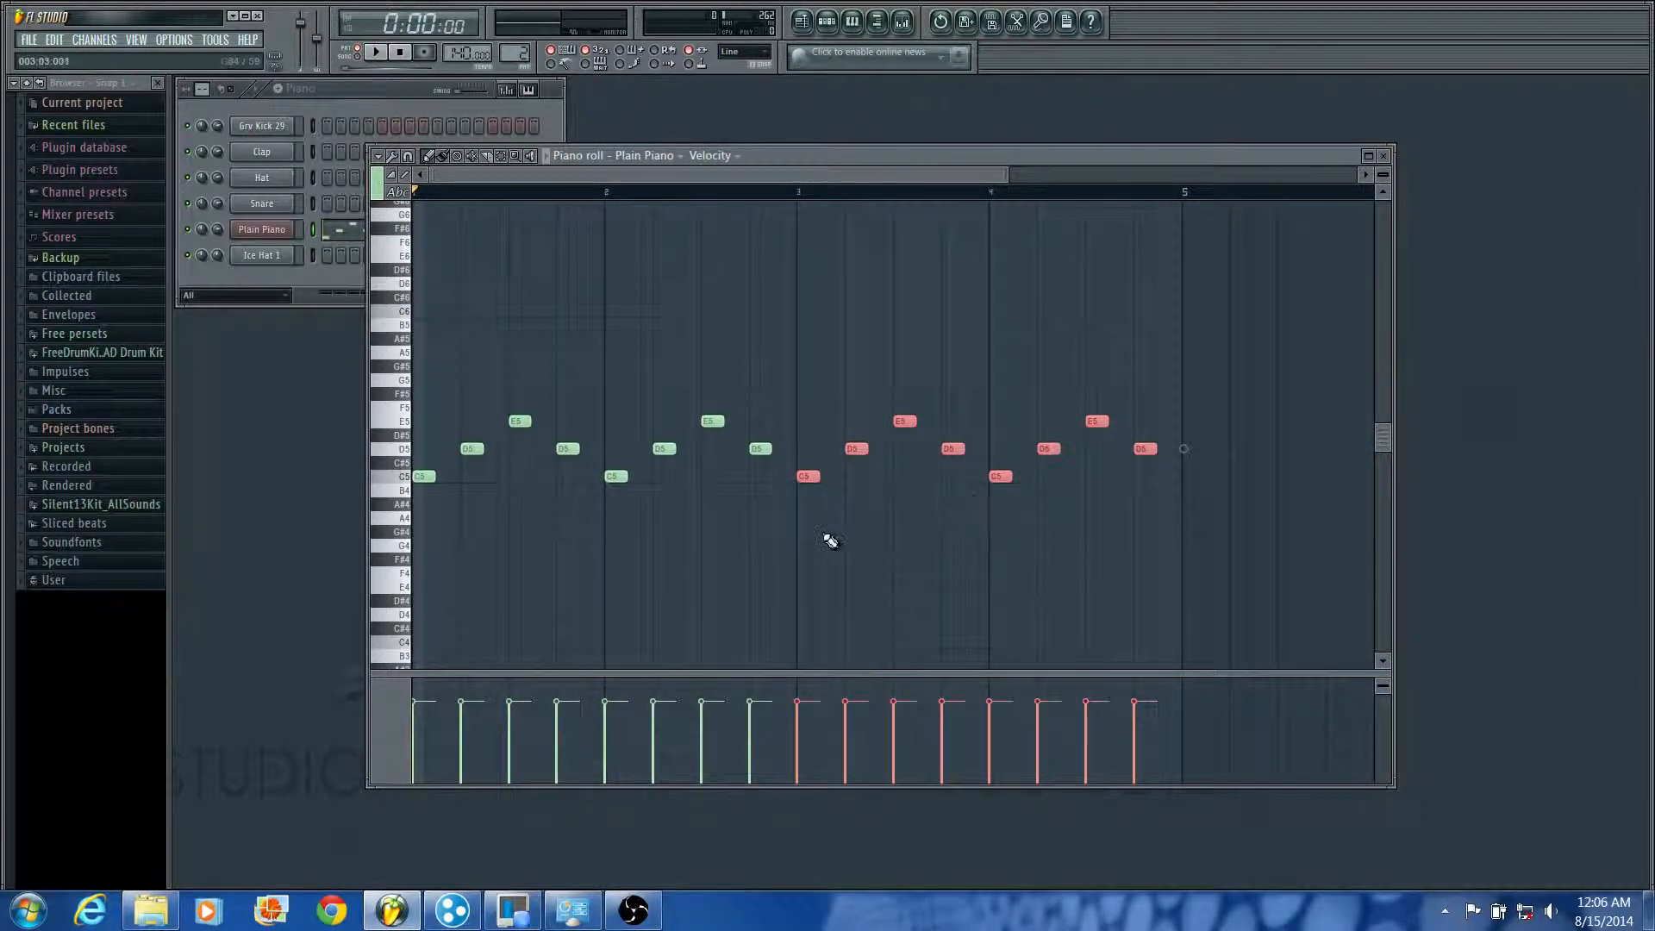
right_click(867, 558)
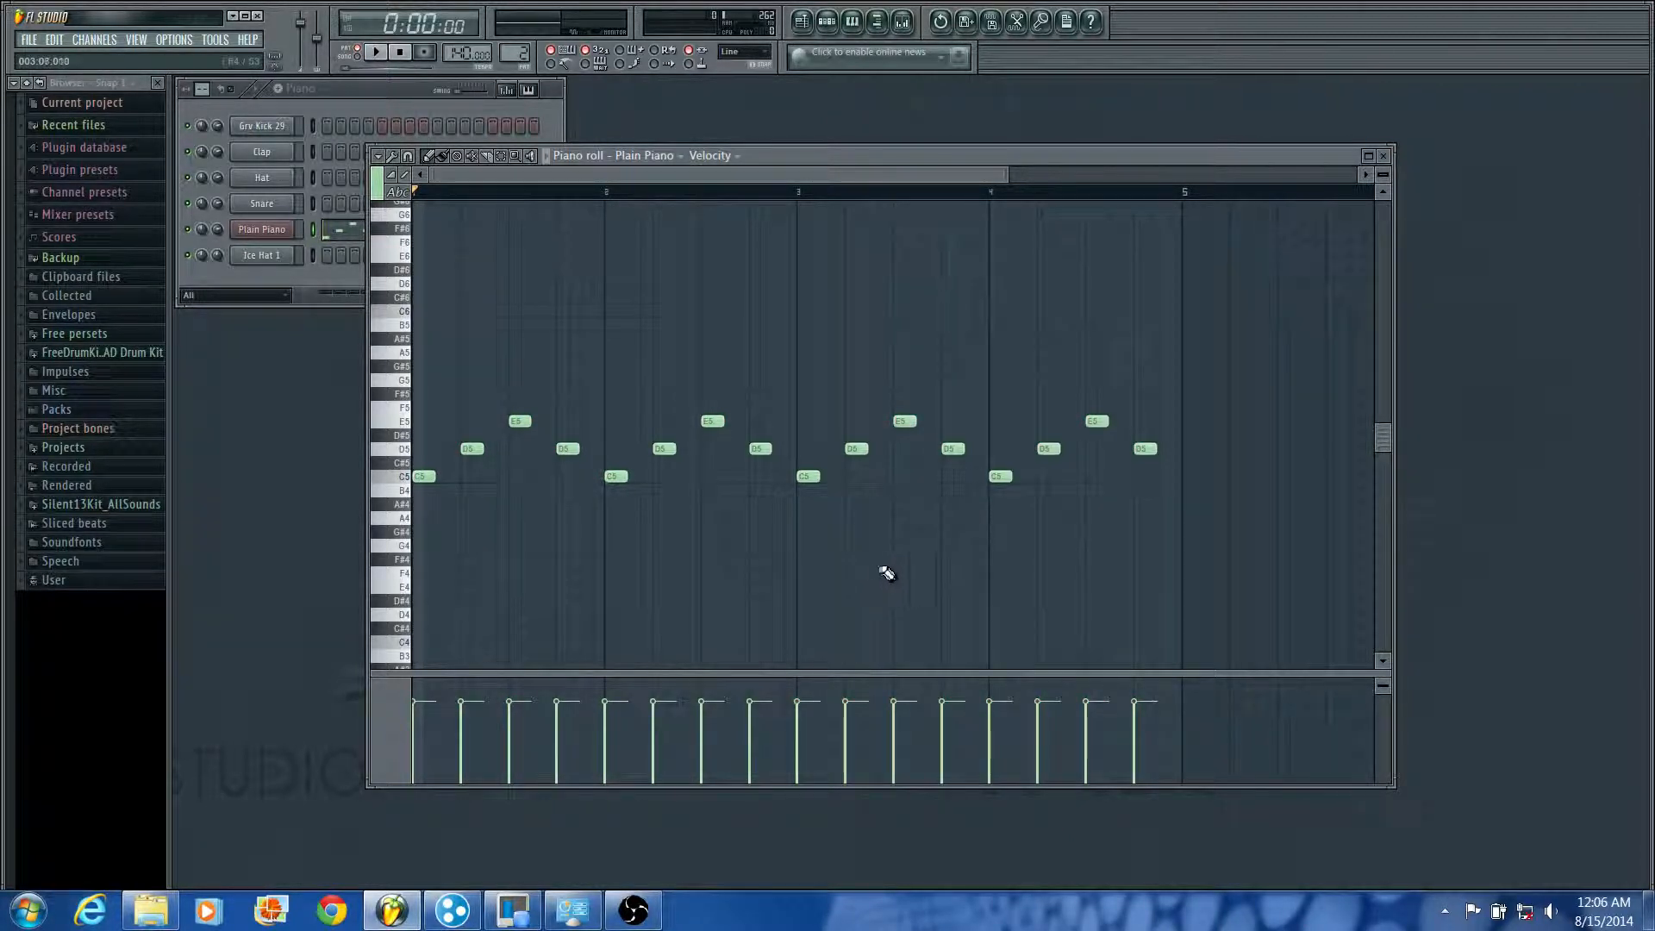
right_click(805, 505)
right_click(768, 487)
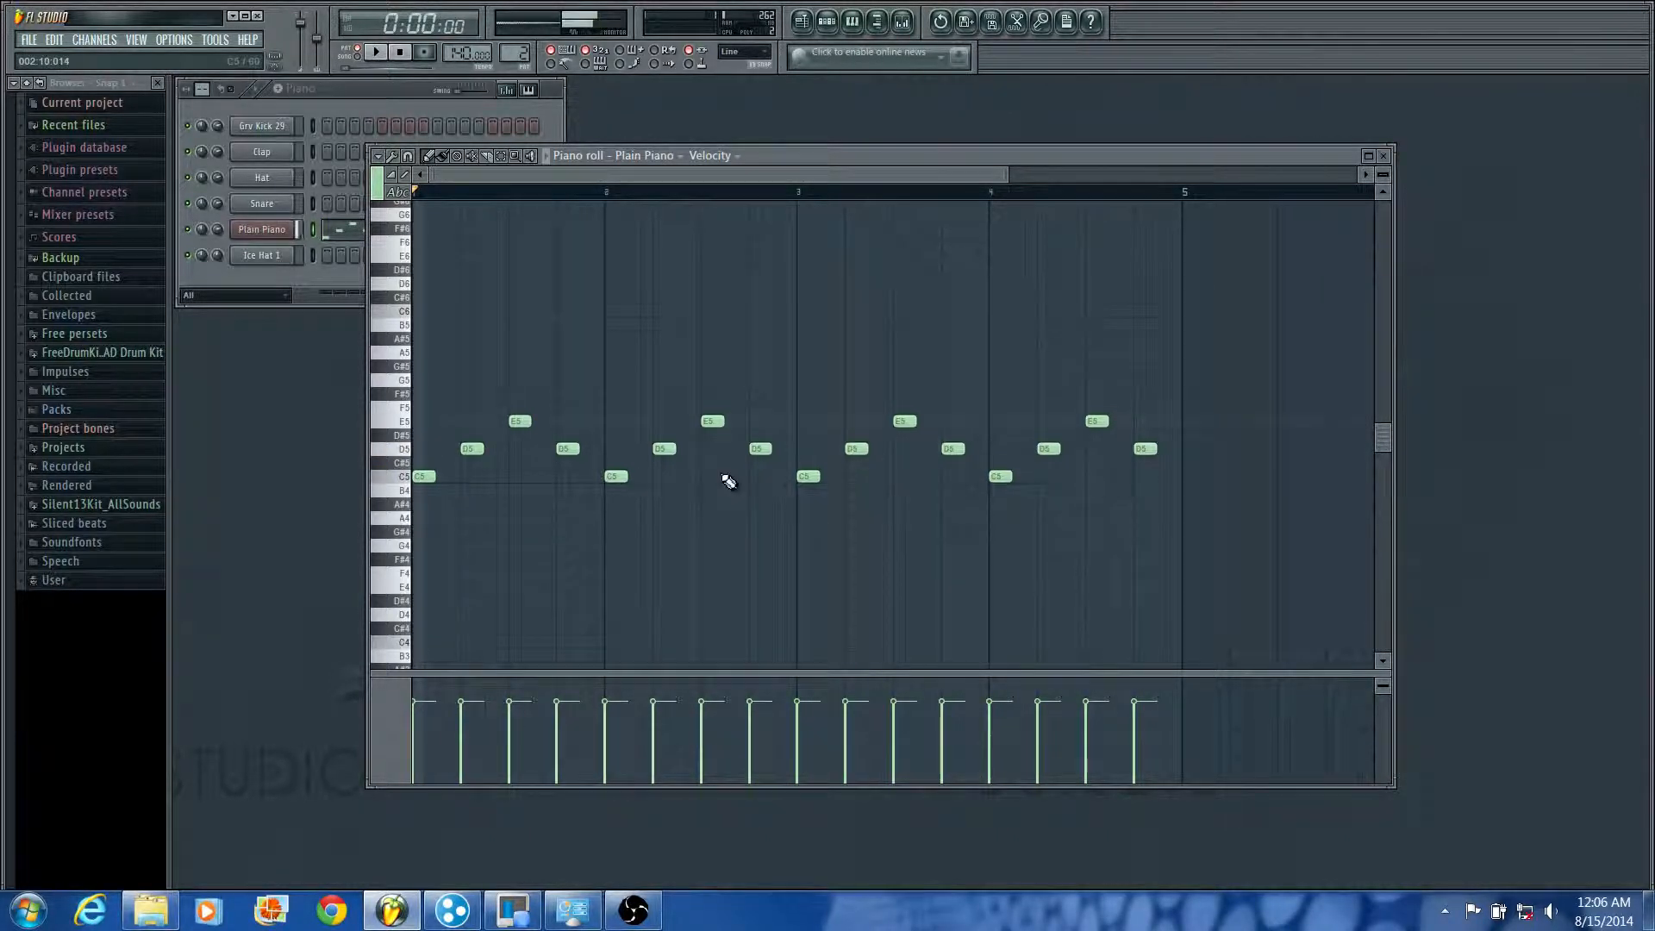
drag(728, 482, 800, 485)
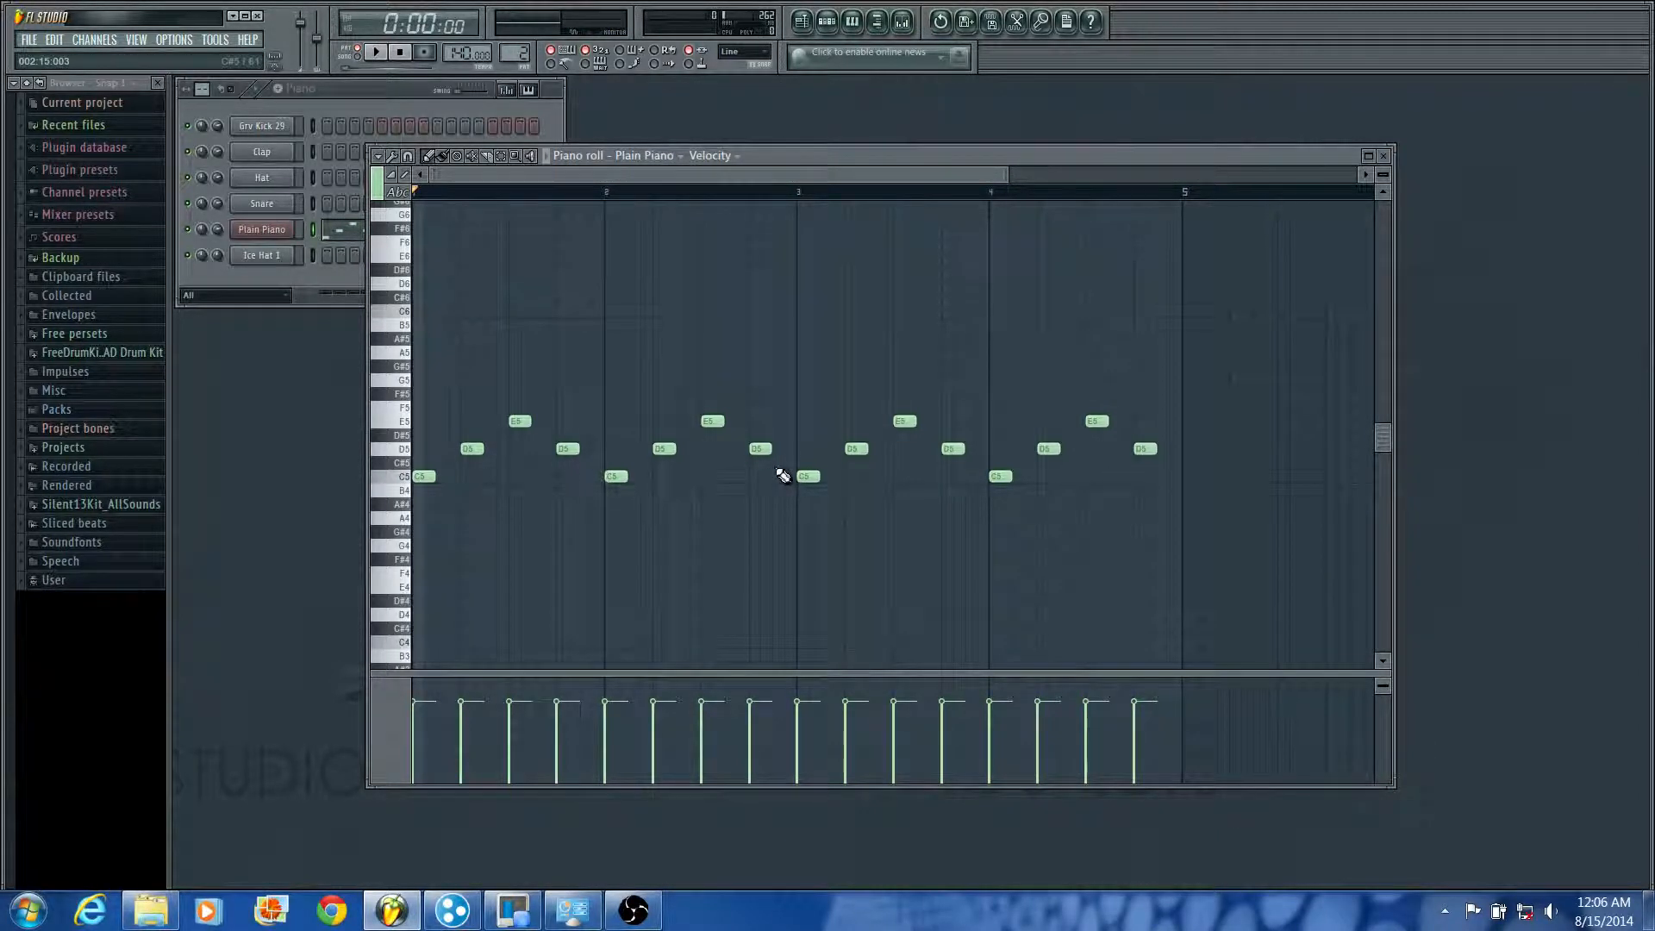
Step: Transpose all the notes up an octave and back down, repeating the shift a few times
key(ctrl+Up)
key(ctrl+Down)
key(ctrl+Up)
key(ctrl+Down)
key(ctrl+Up)
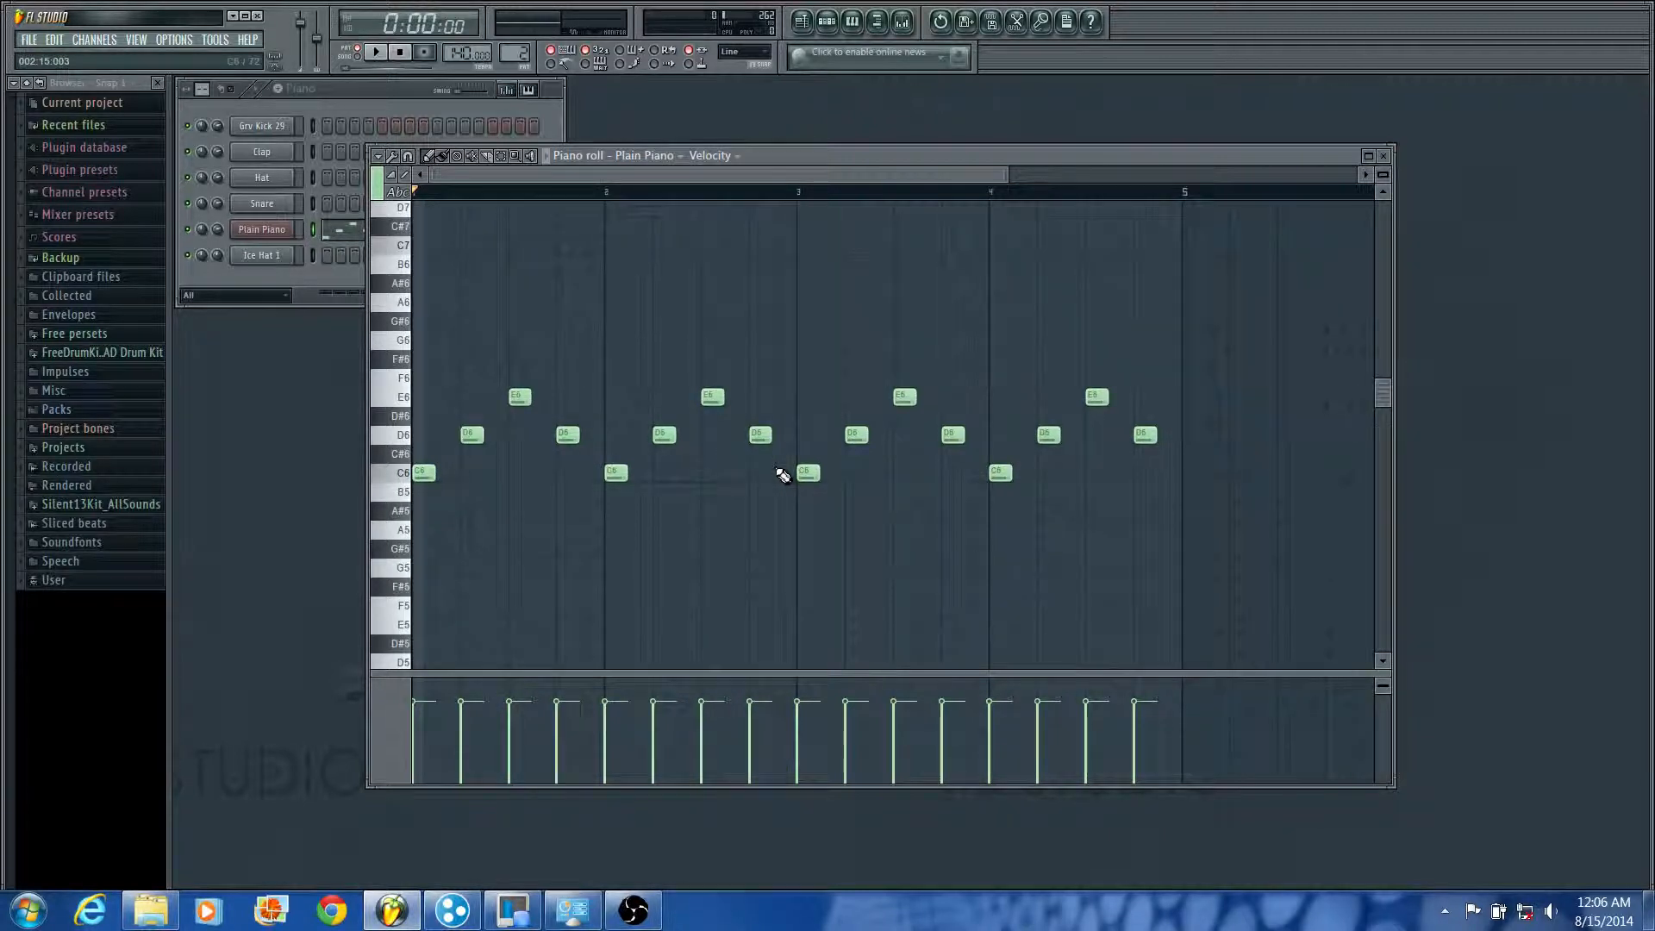
key(ctrl+Down)
Step: Play back the four-bar melody and raise its last note to G5
key(space)
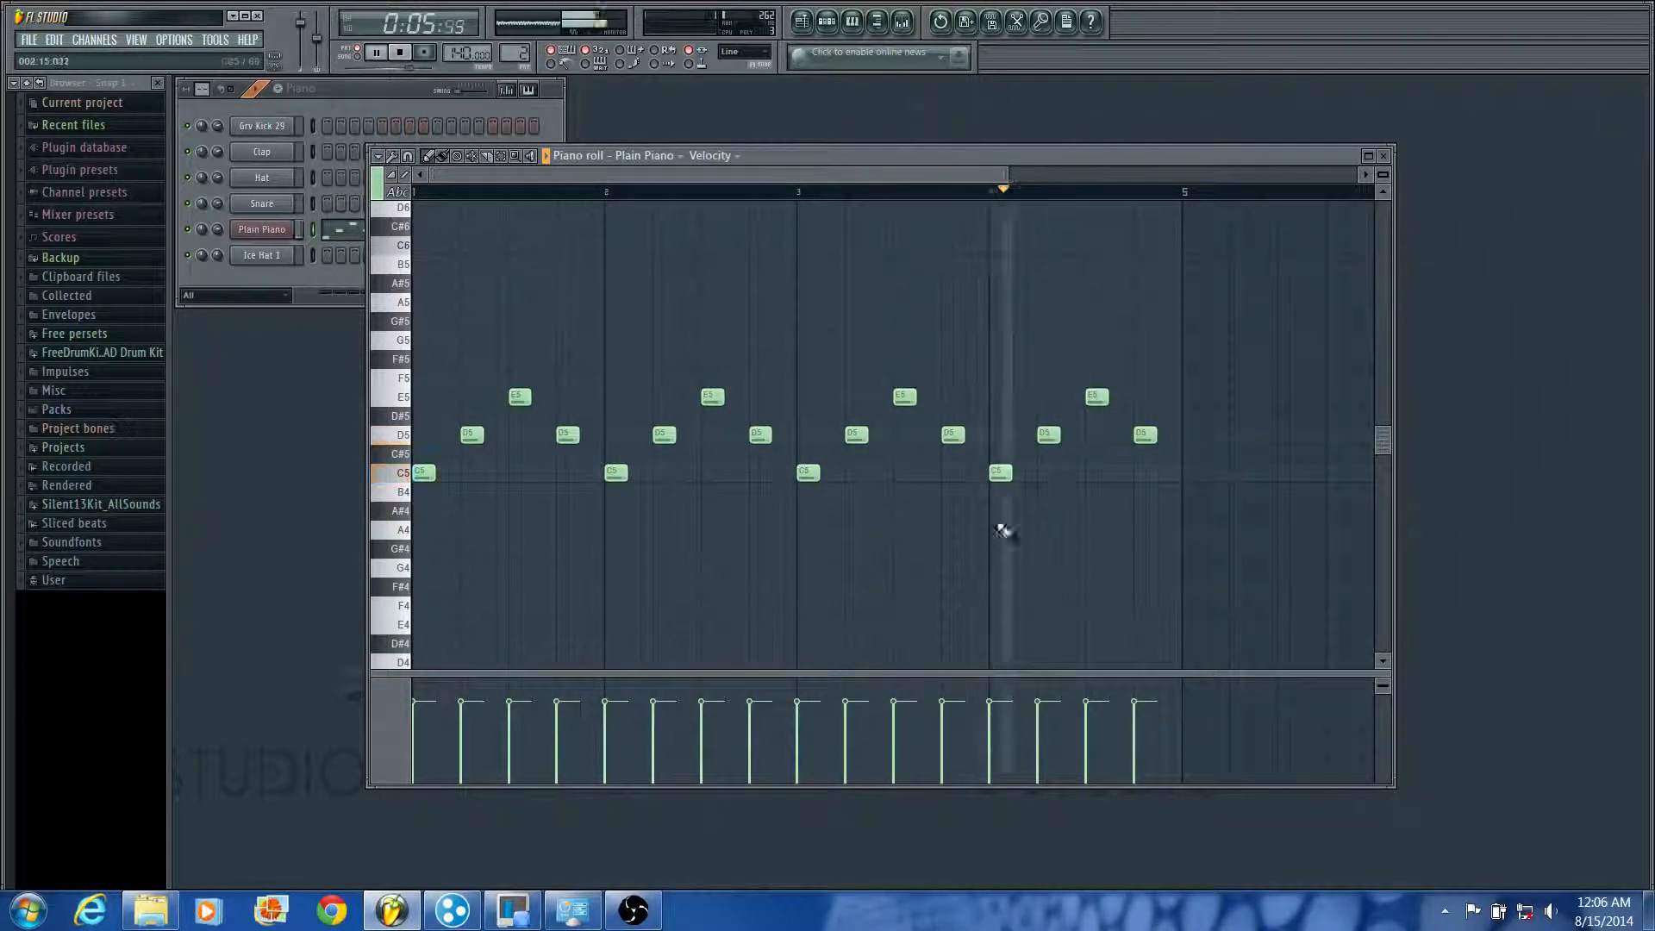
key(space)
drag(1149, 438, 1155, 342)
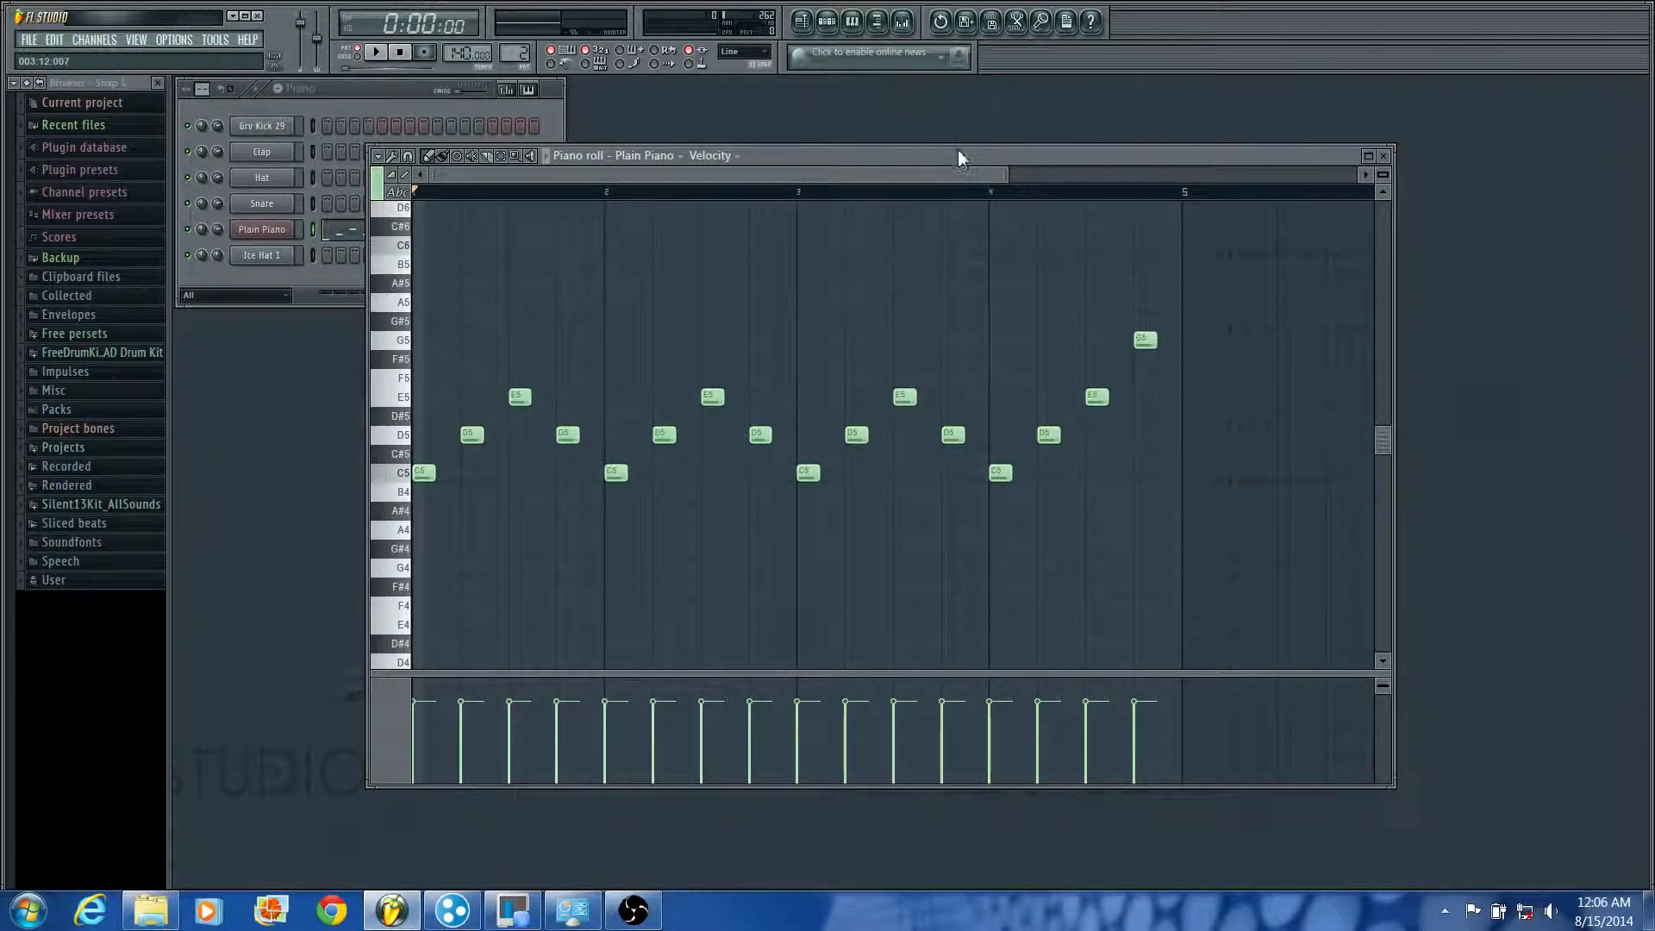
drag(958, 155, 999, 134)
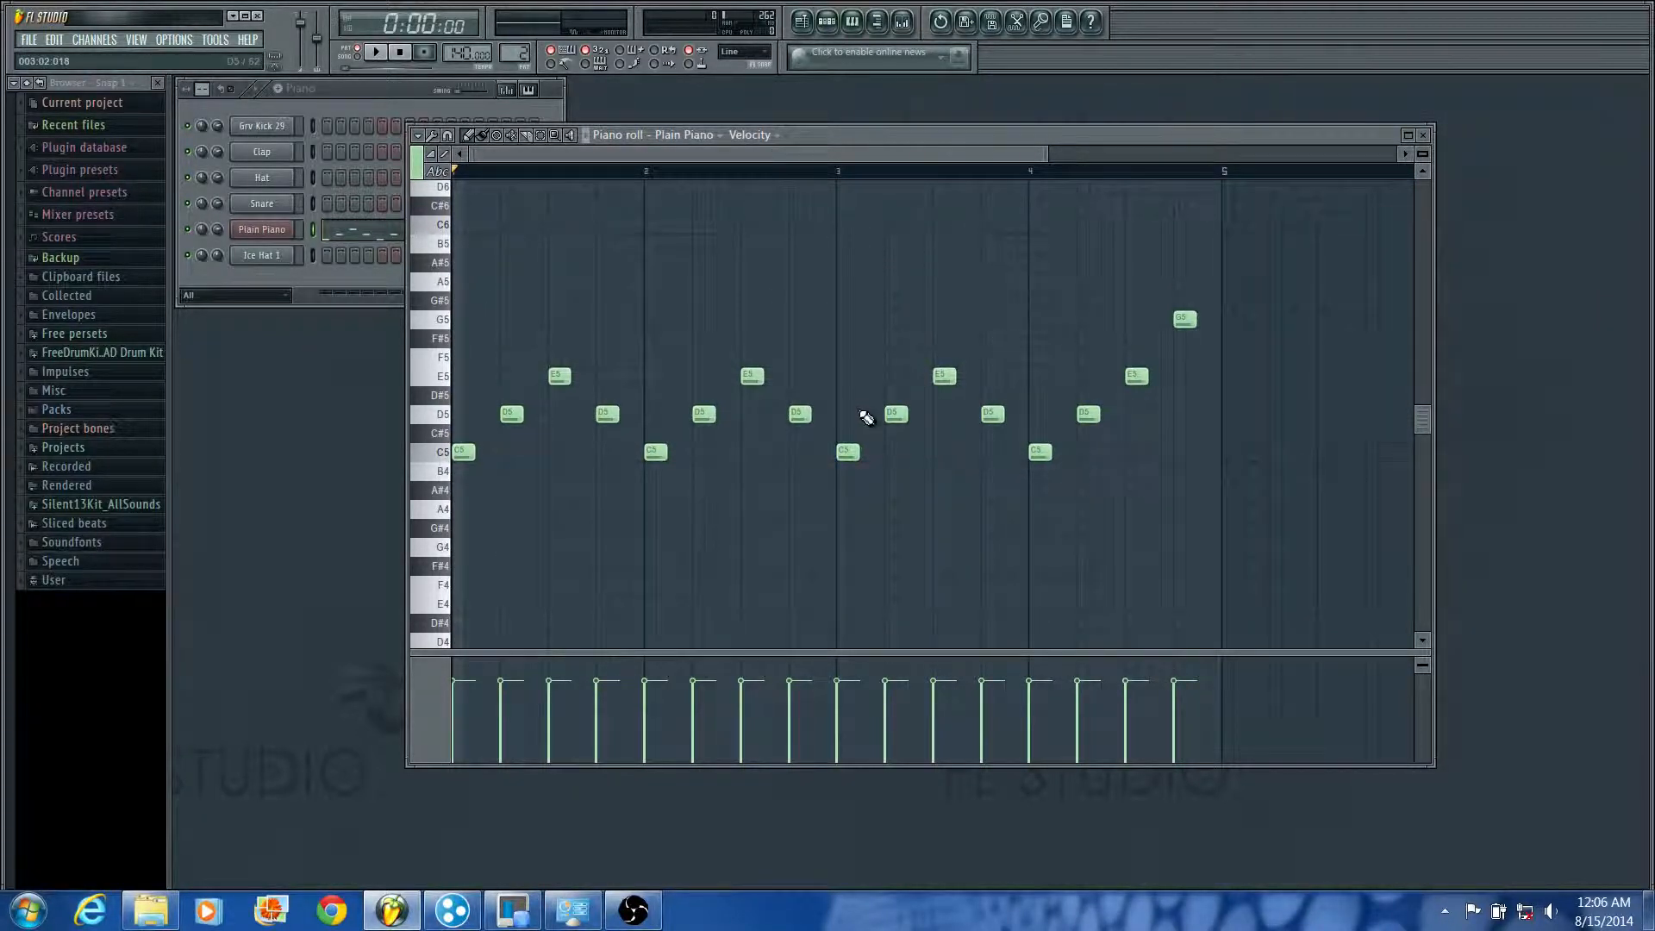
Step: Play back the piano melody from the start and close its piano roll
scroll(1064, 451, up, 6)
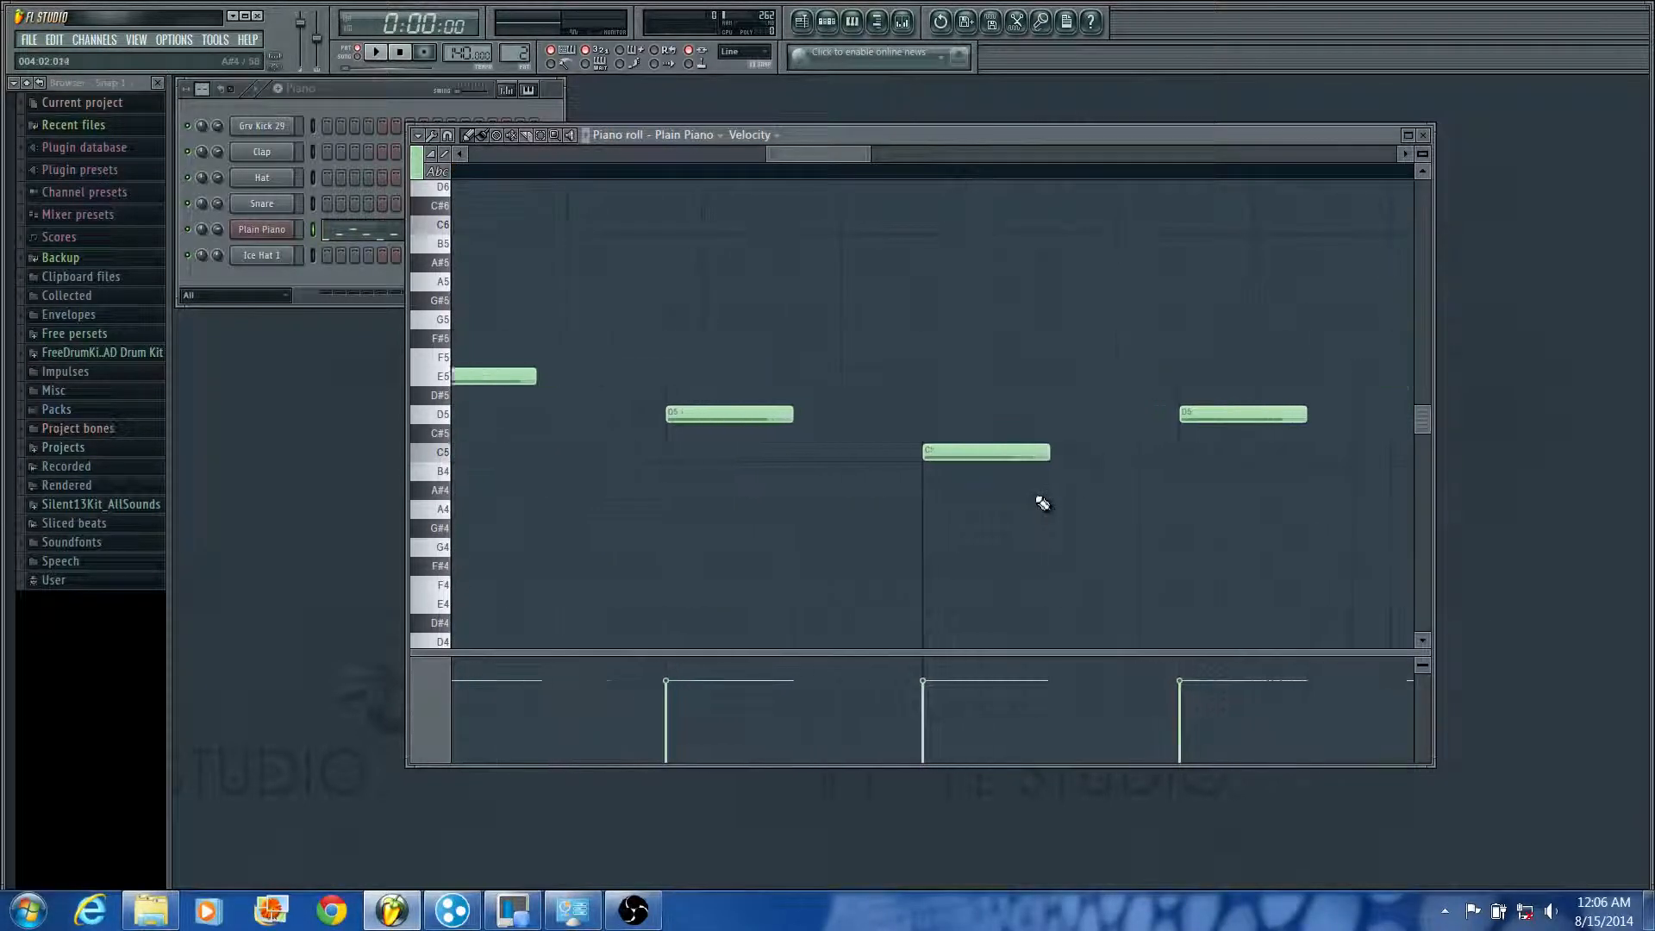
drag(1052, 454, 1020, 469)
scroll(982, 543, down, 6)
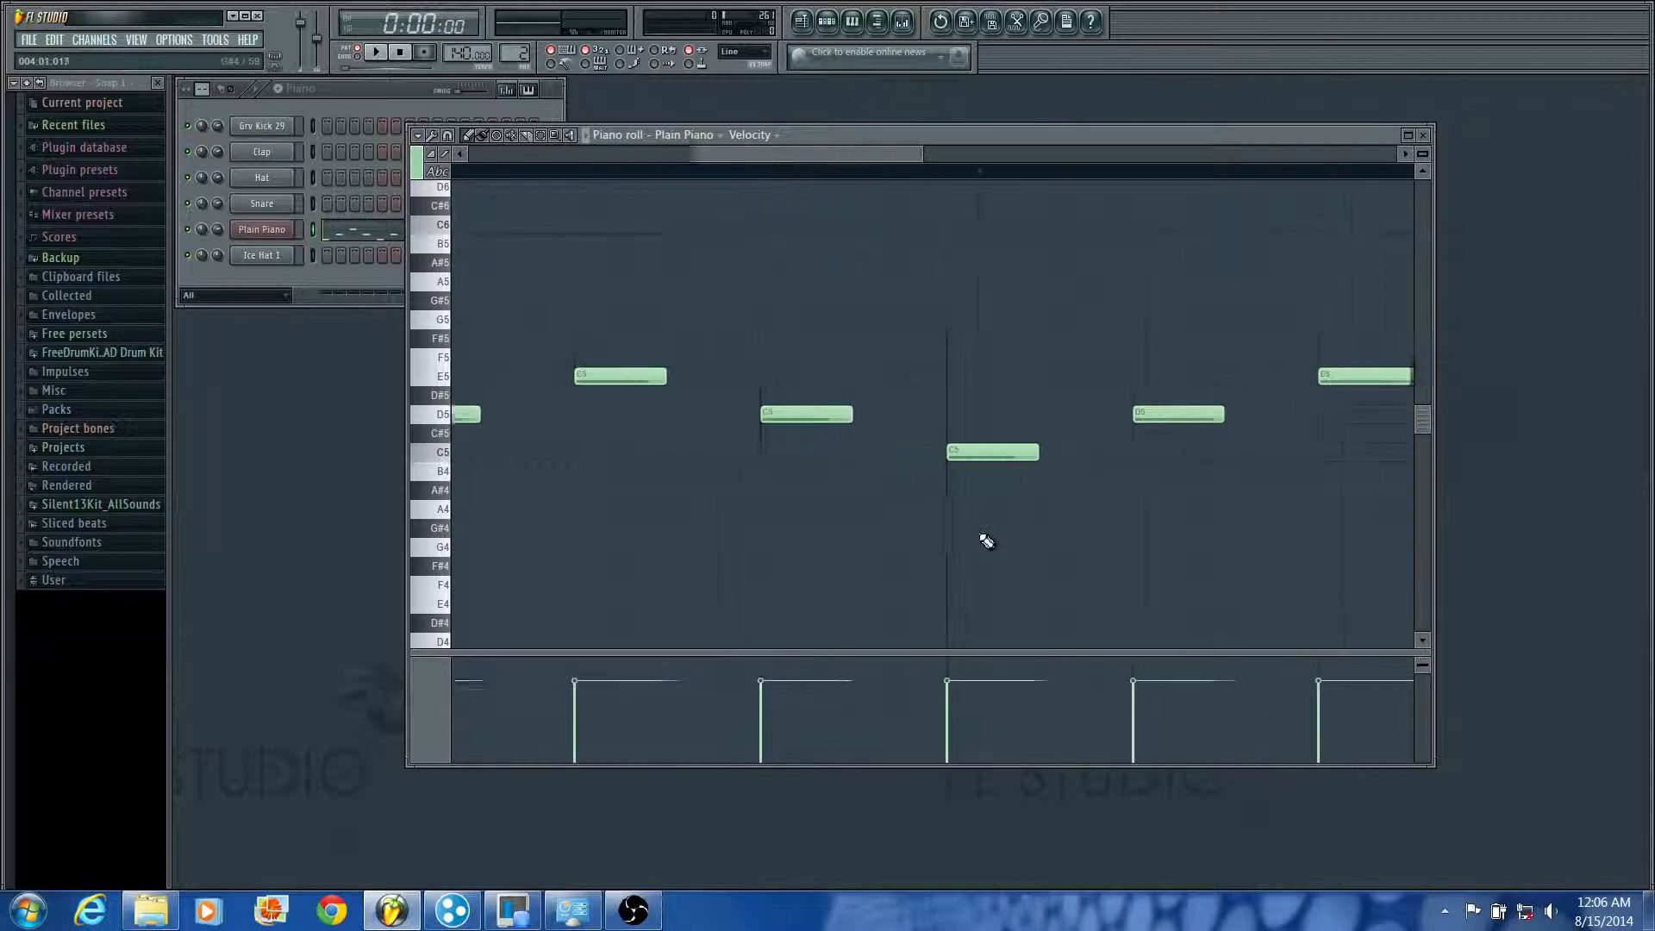
scroll(1000, 513, down, 2)
key(space)
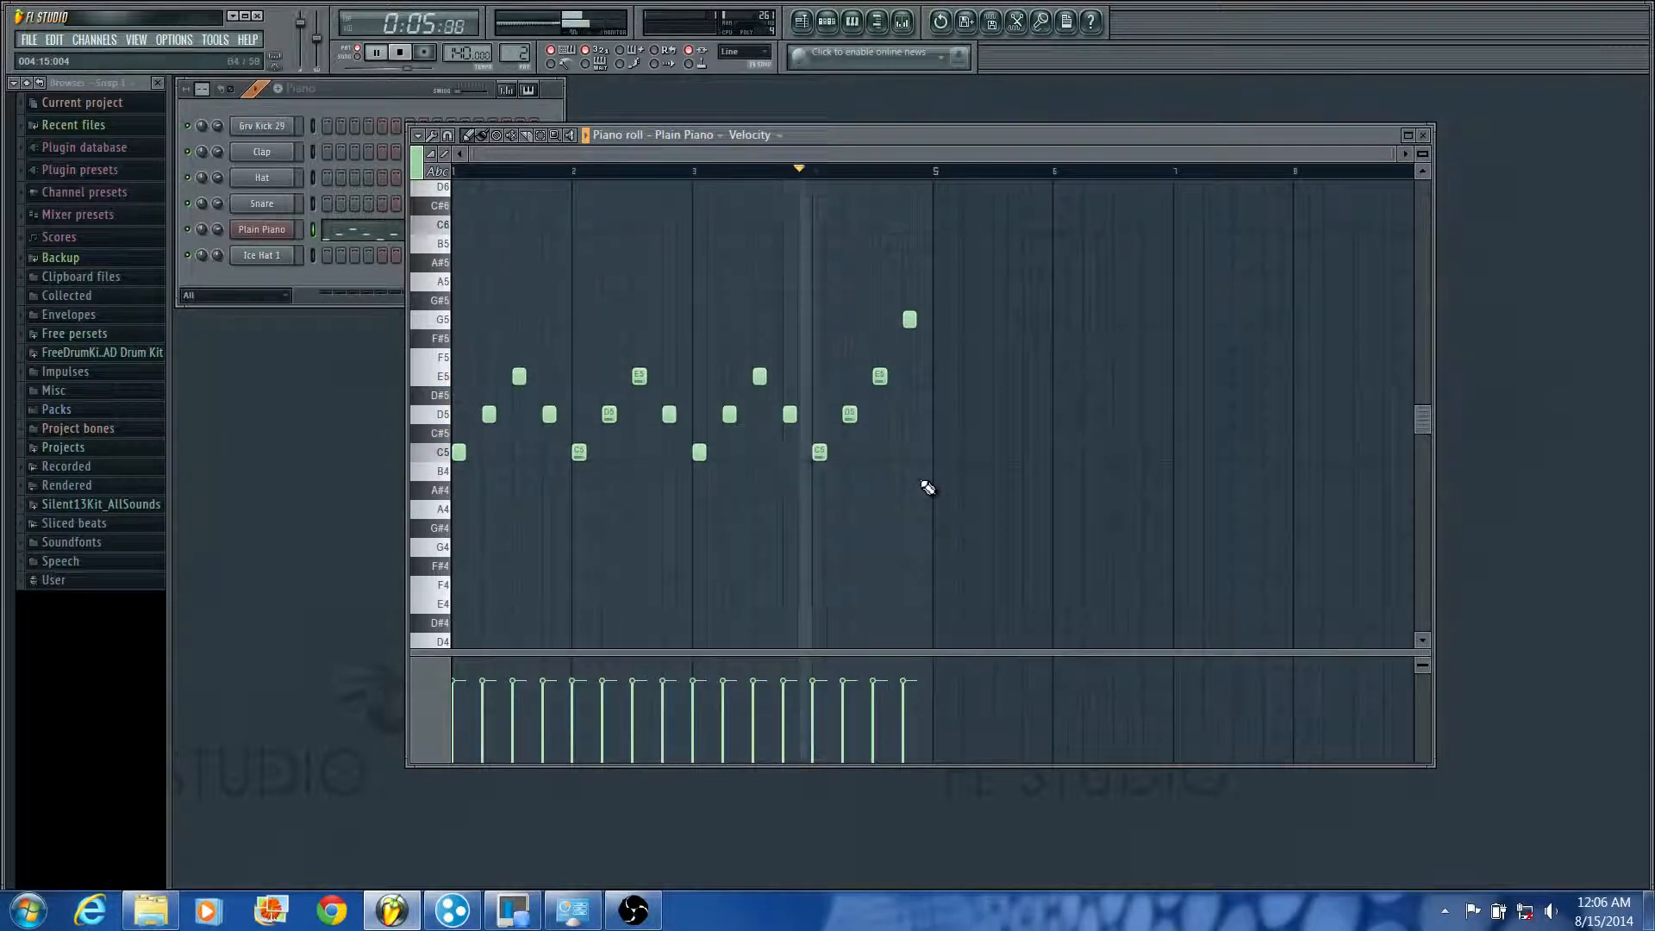
key(space)
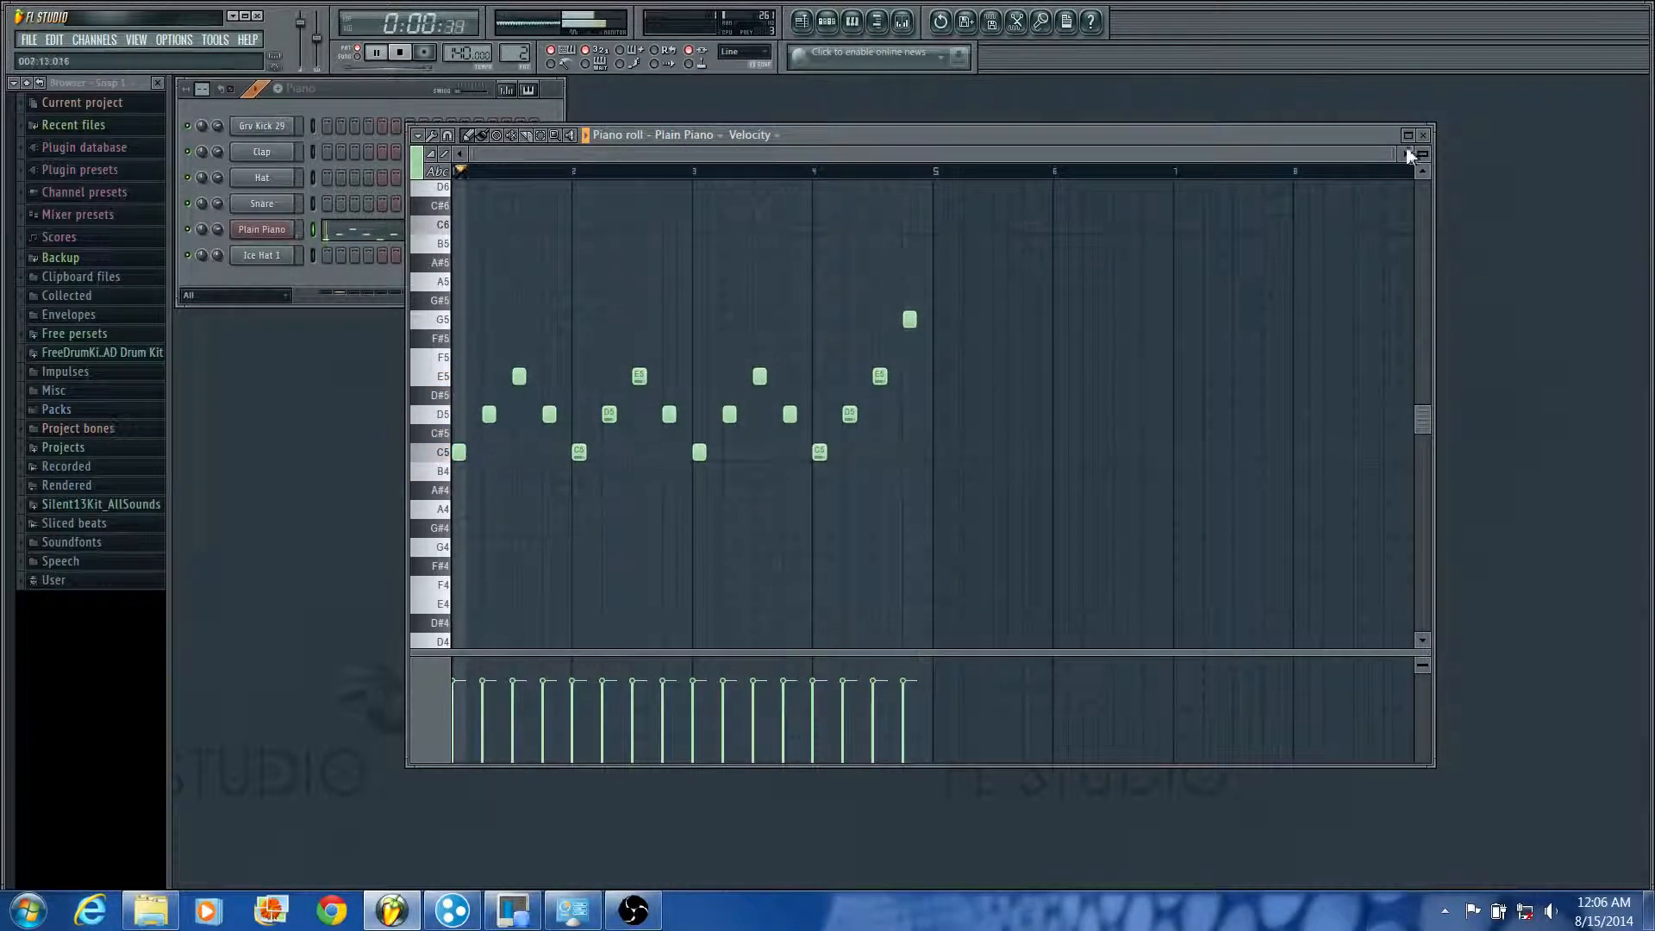
click(1427, 135)
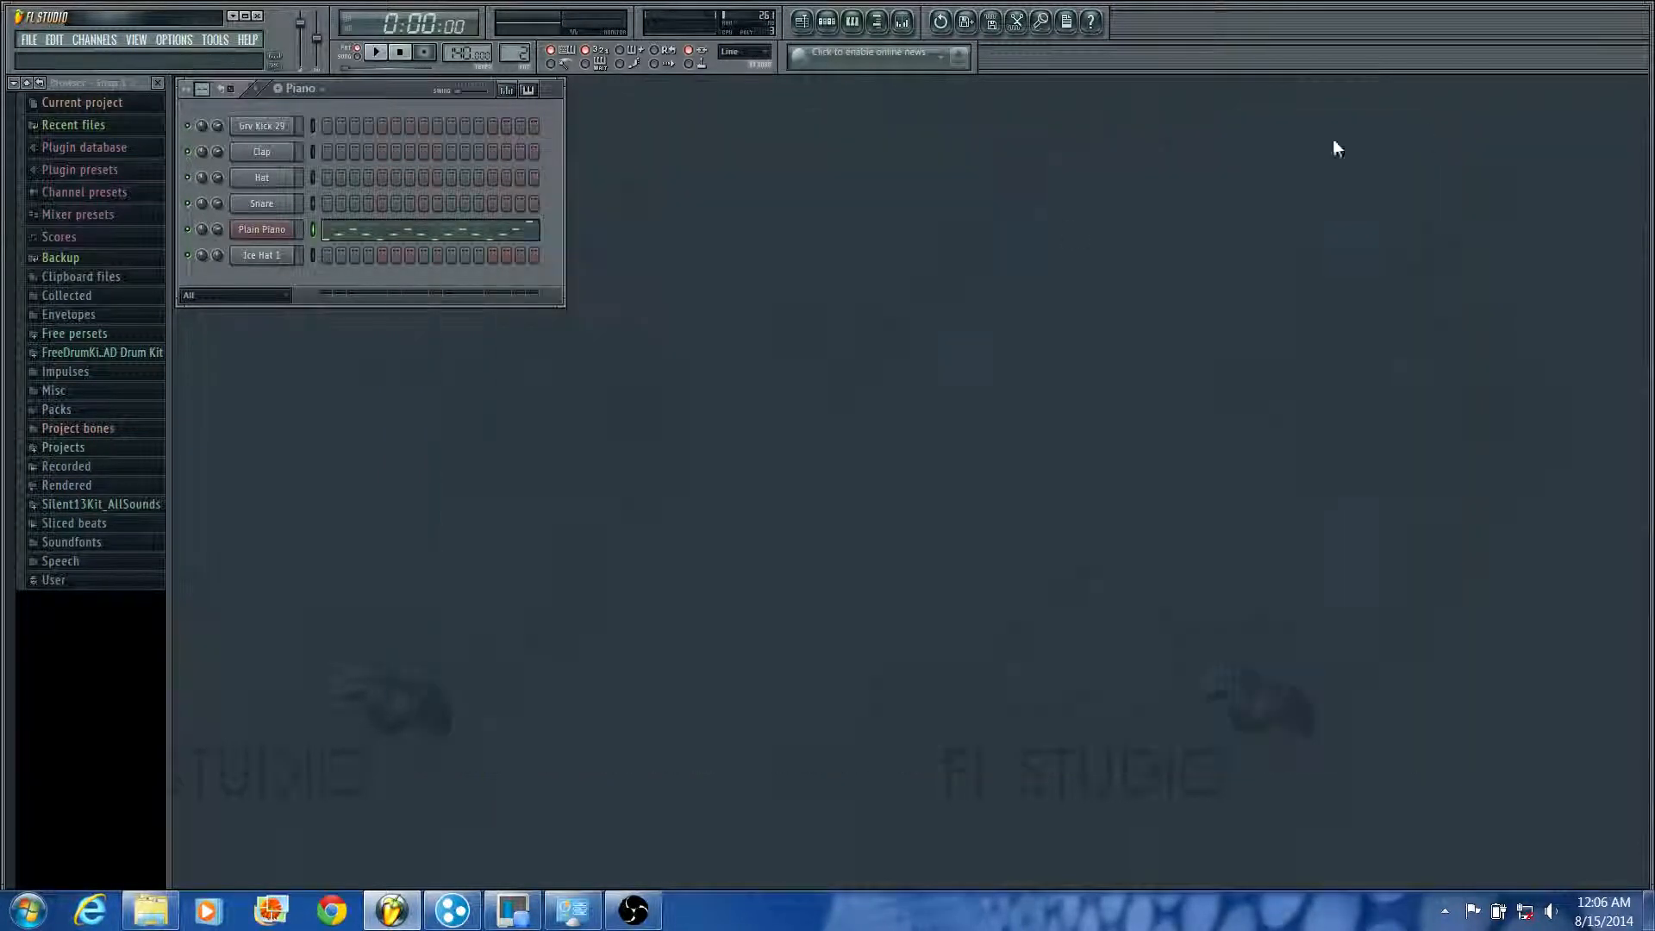
click(529, 238)
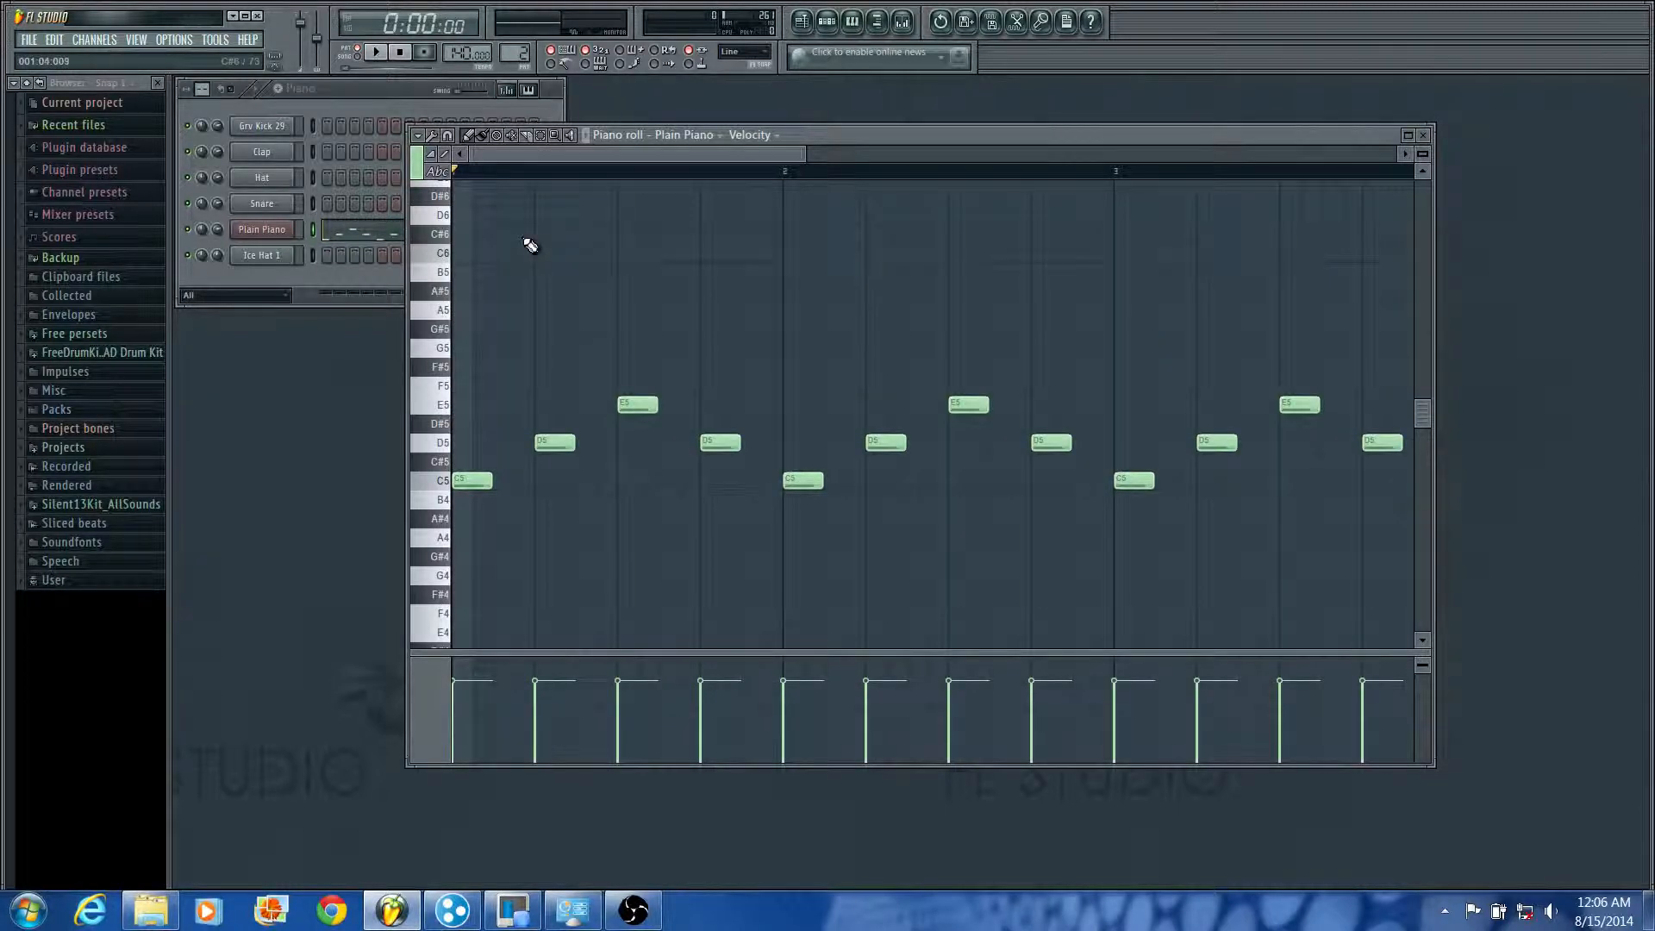
click(1427, 135)
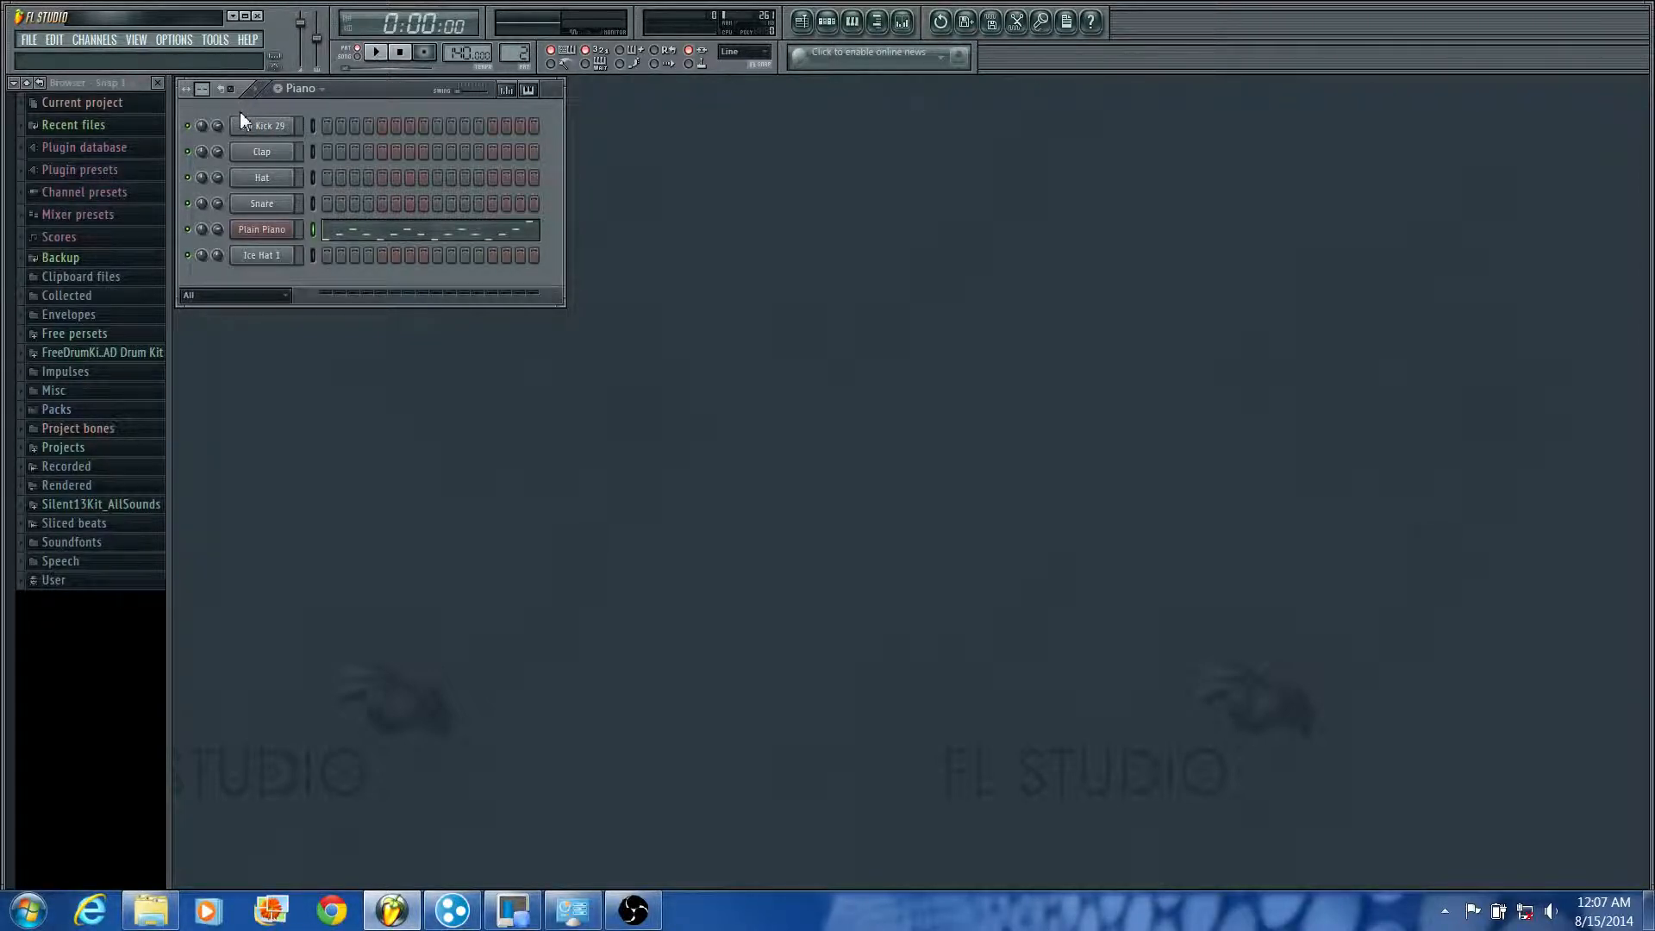
Step: Switch from the Piano pattern to Pattern 1 and back to compare their step sequences
click(303, 91)
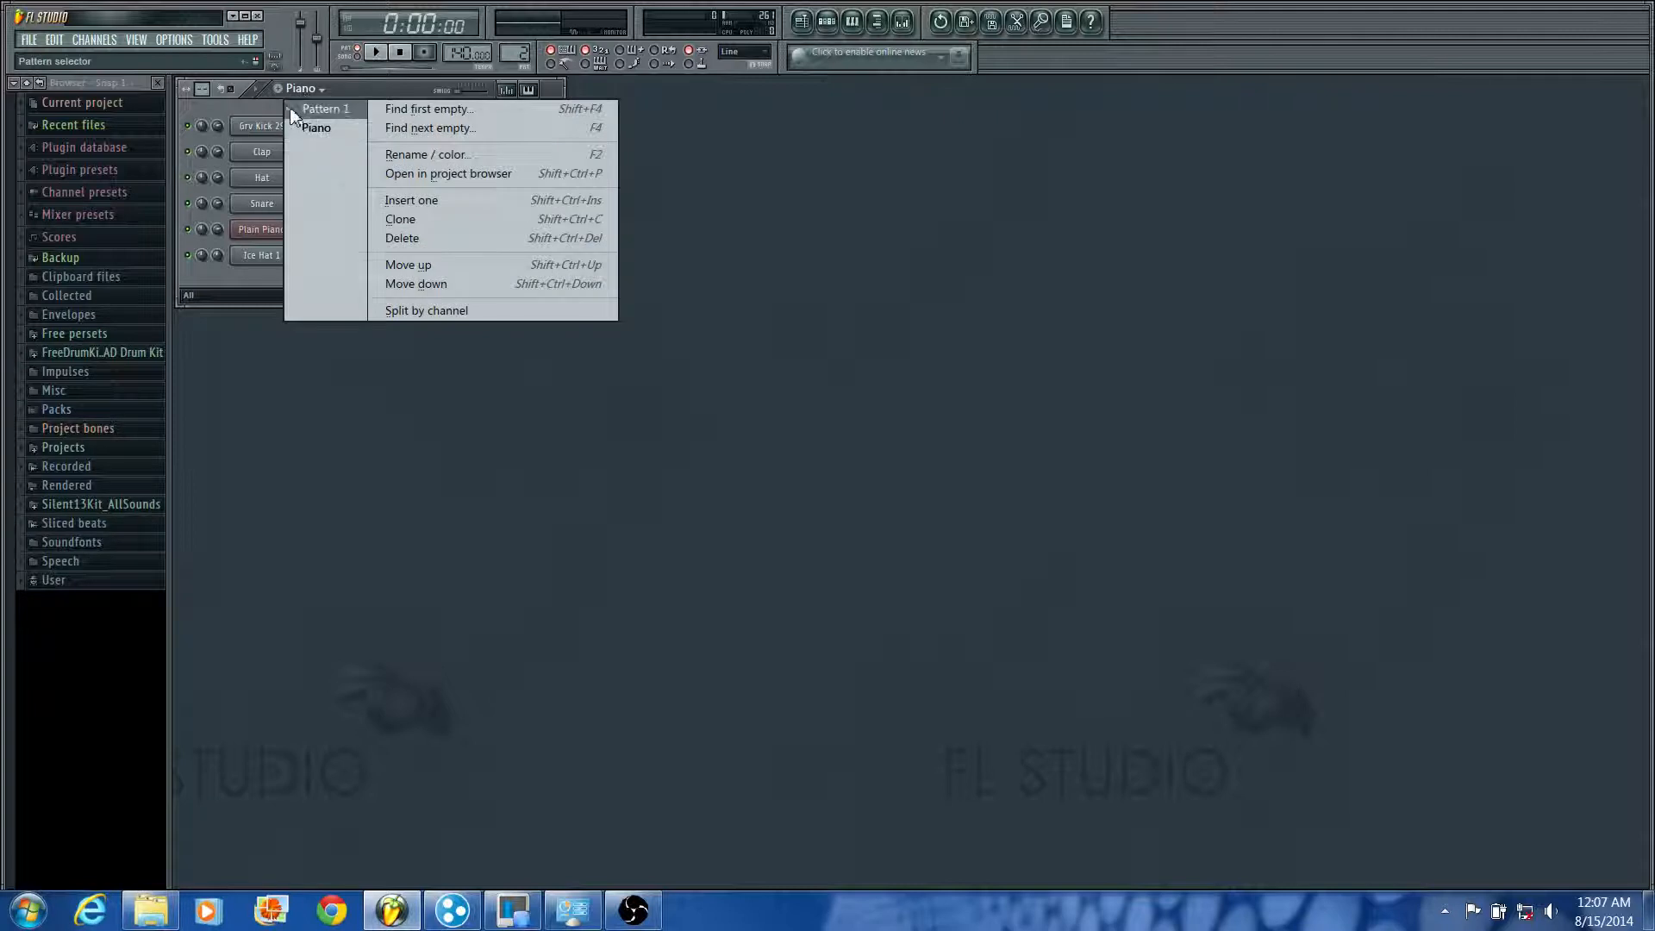
click(280, 100)
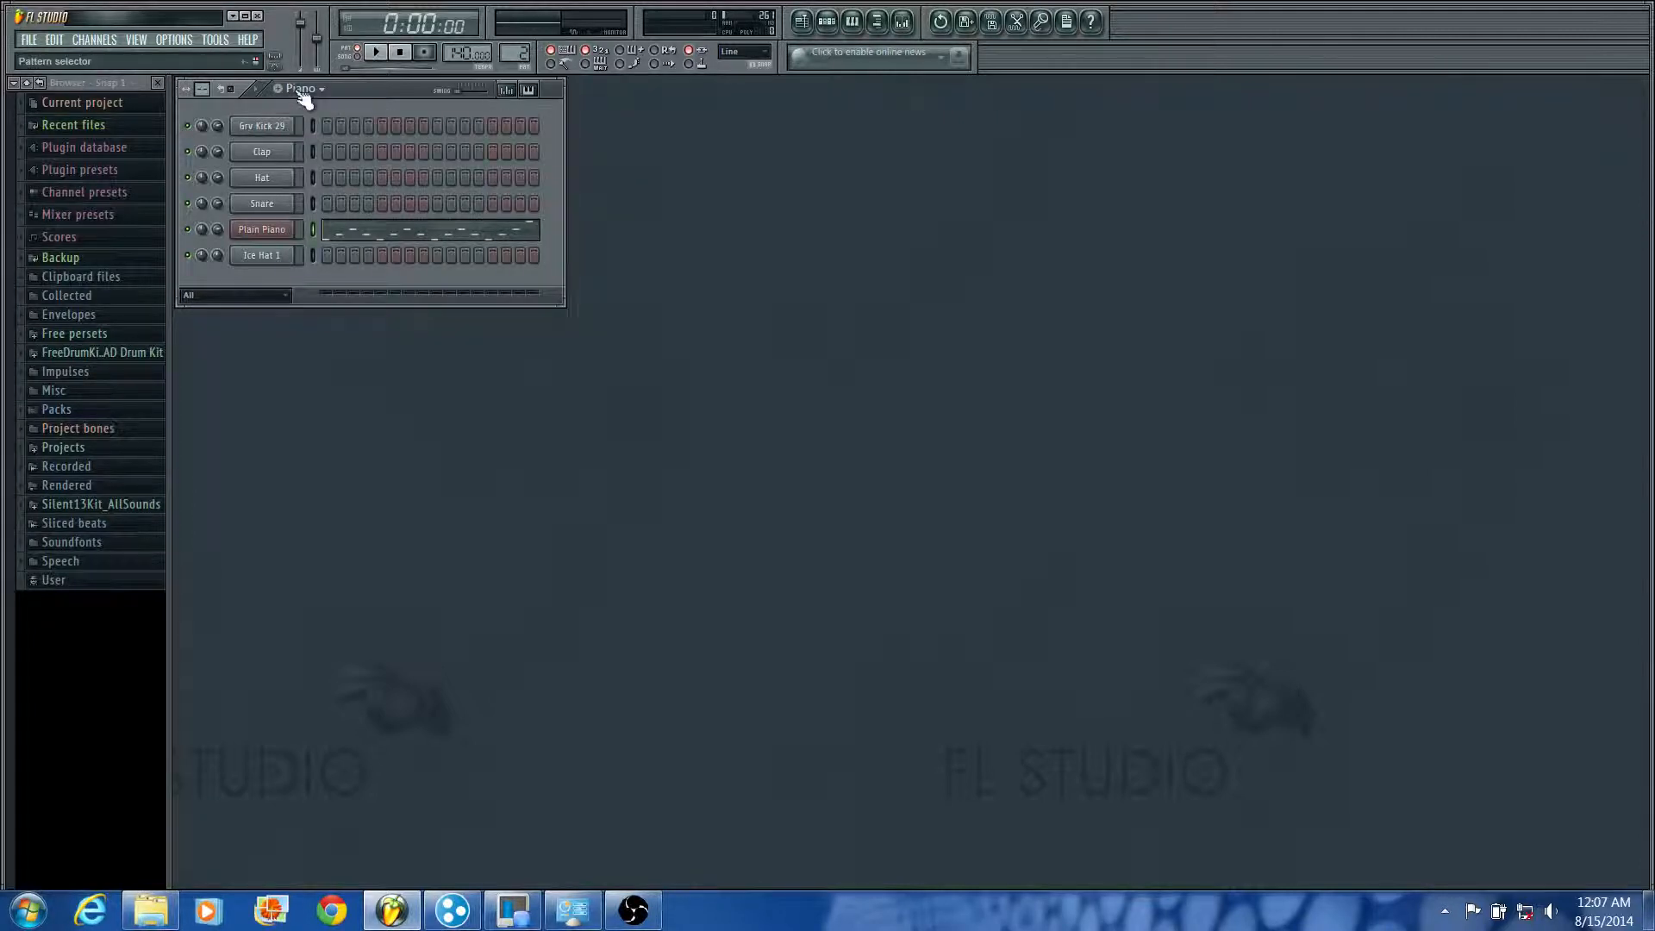
click(297, 91)
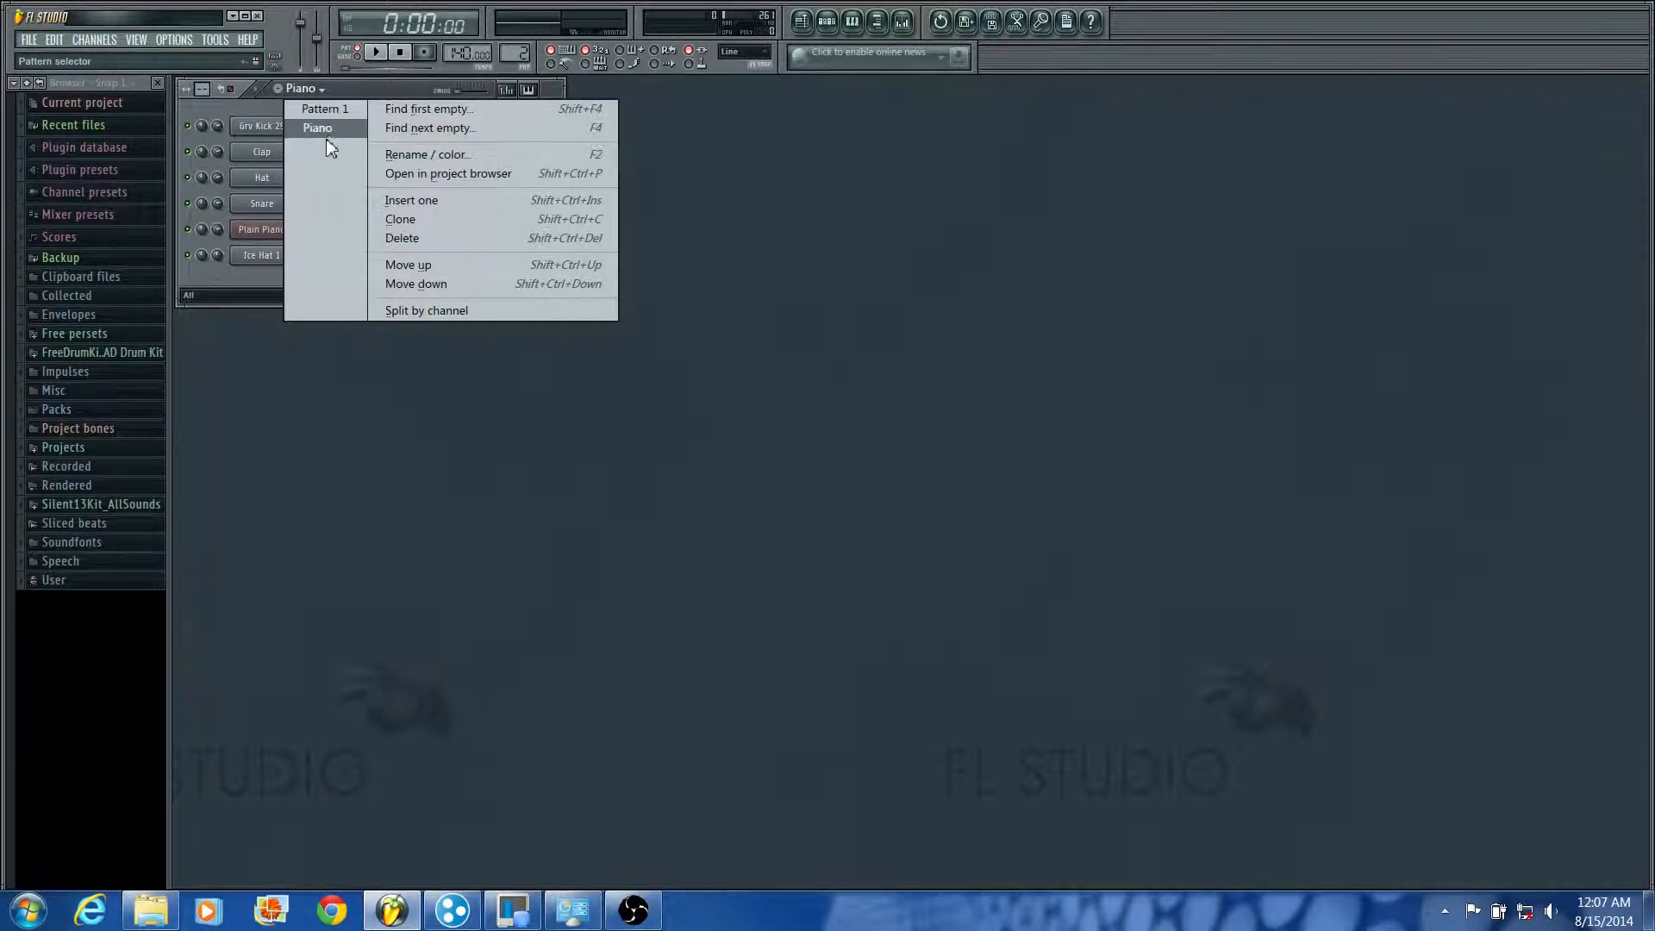
click(335, 105)
click(325, 92)
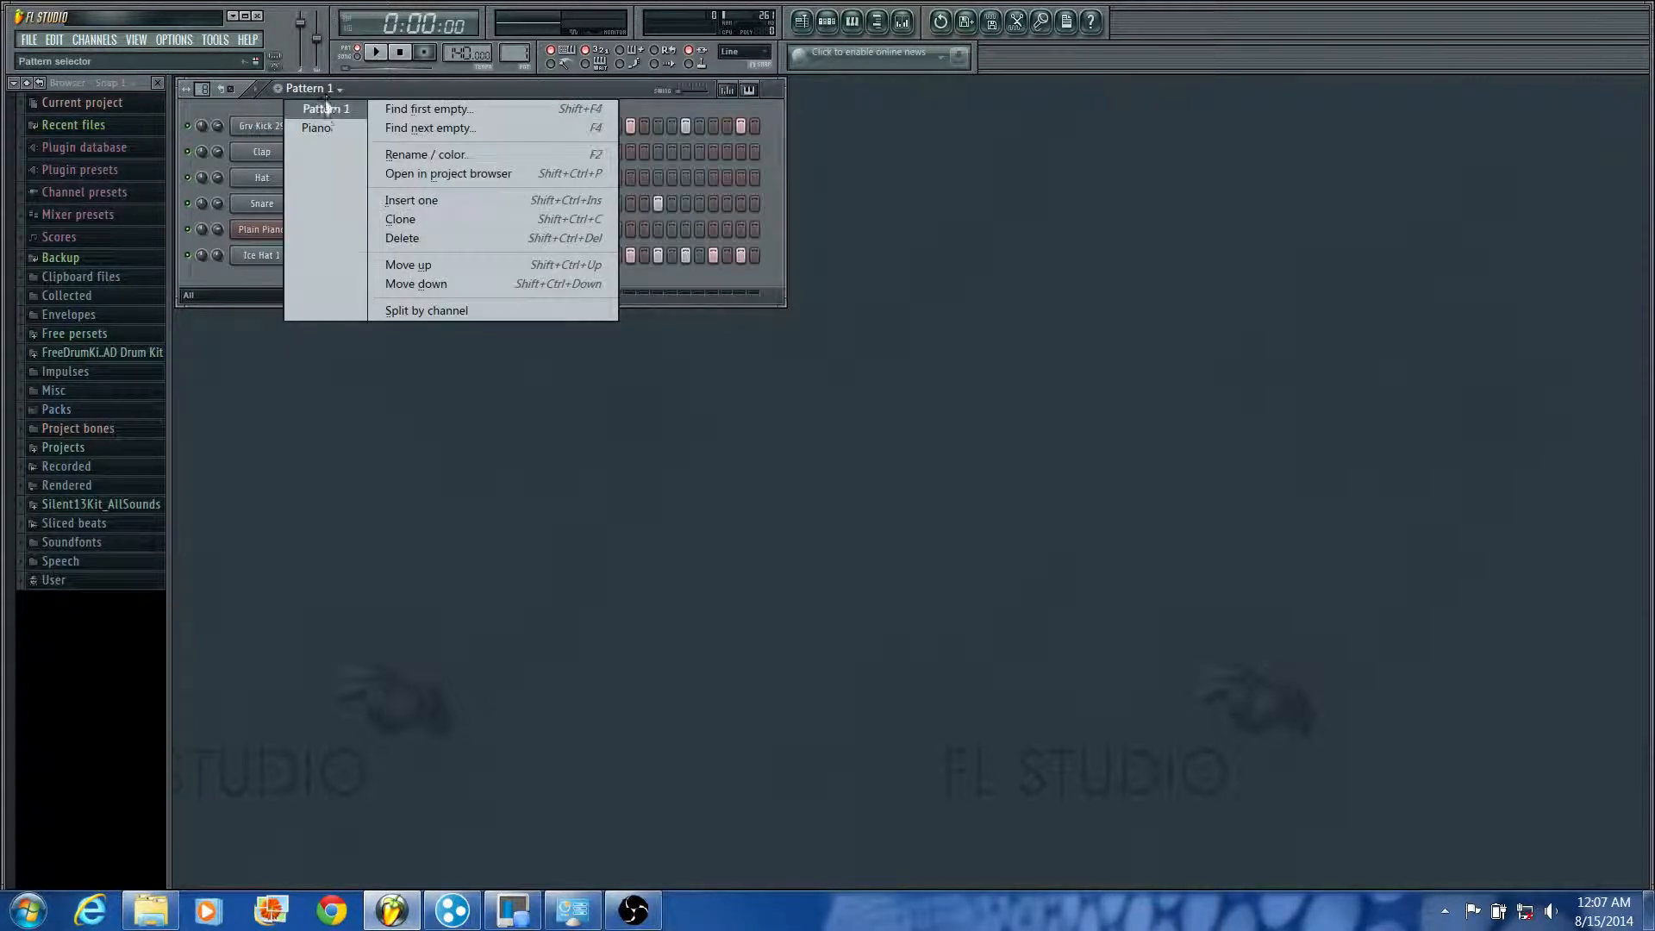
click(317, 128)
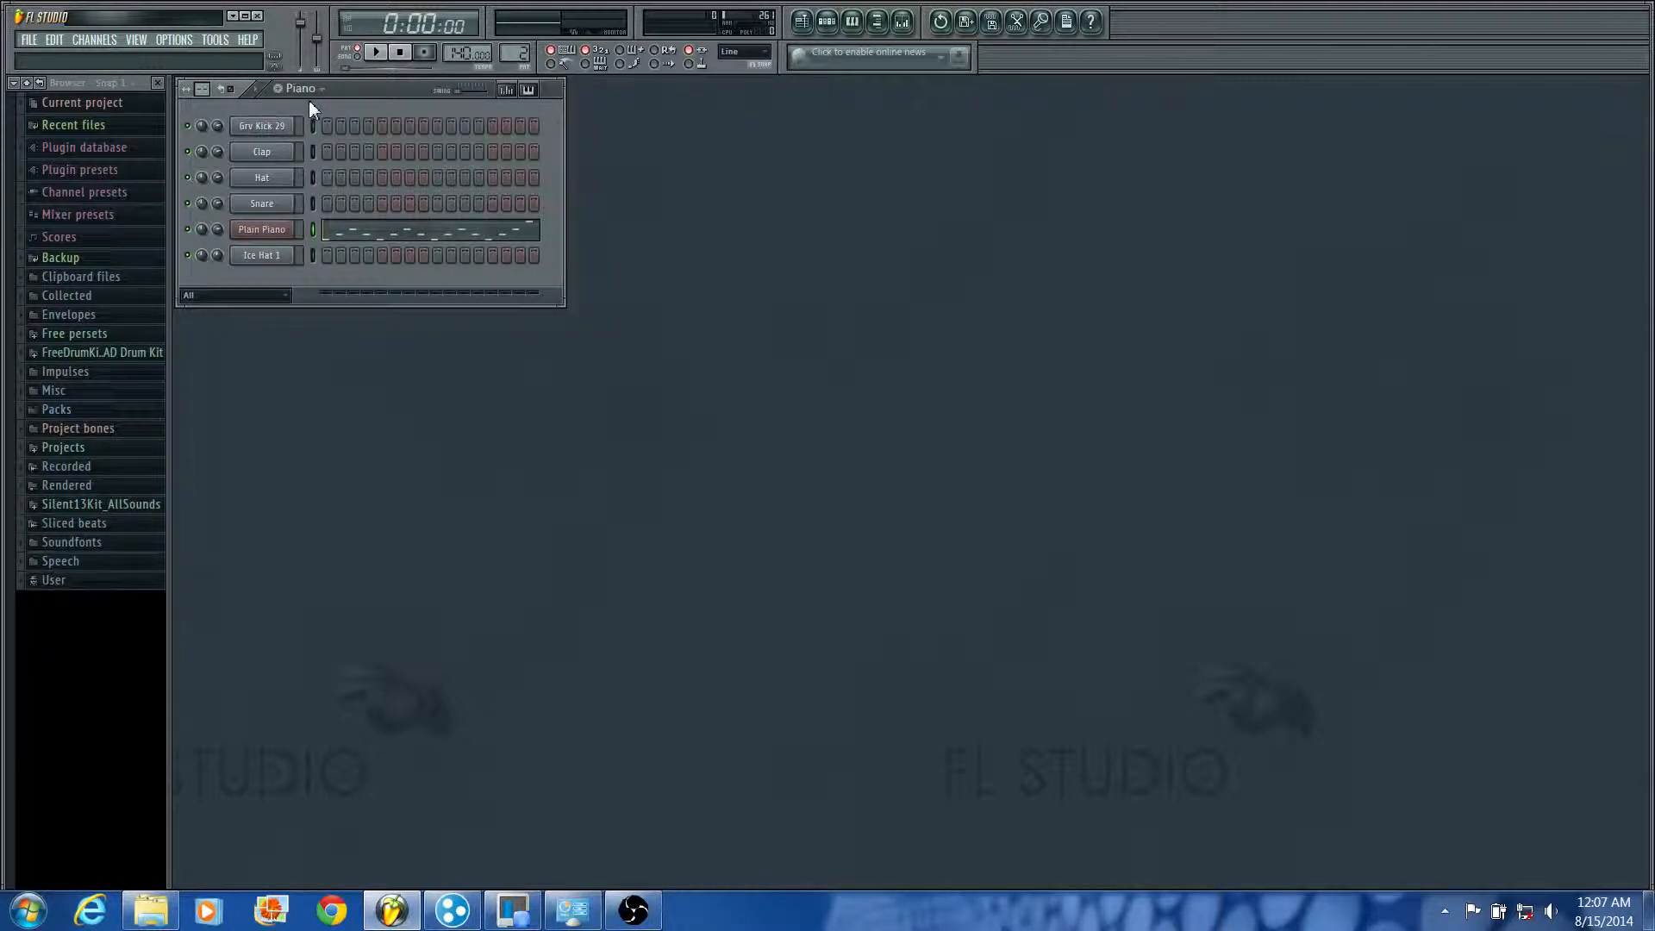
Step: Clone Pattern 1 and fill in every step of the Ice Hat 1 channel in the copy
click(310, 90)
click(312, 108)
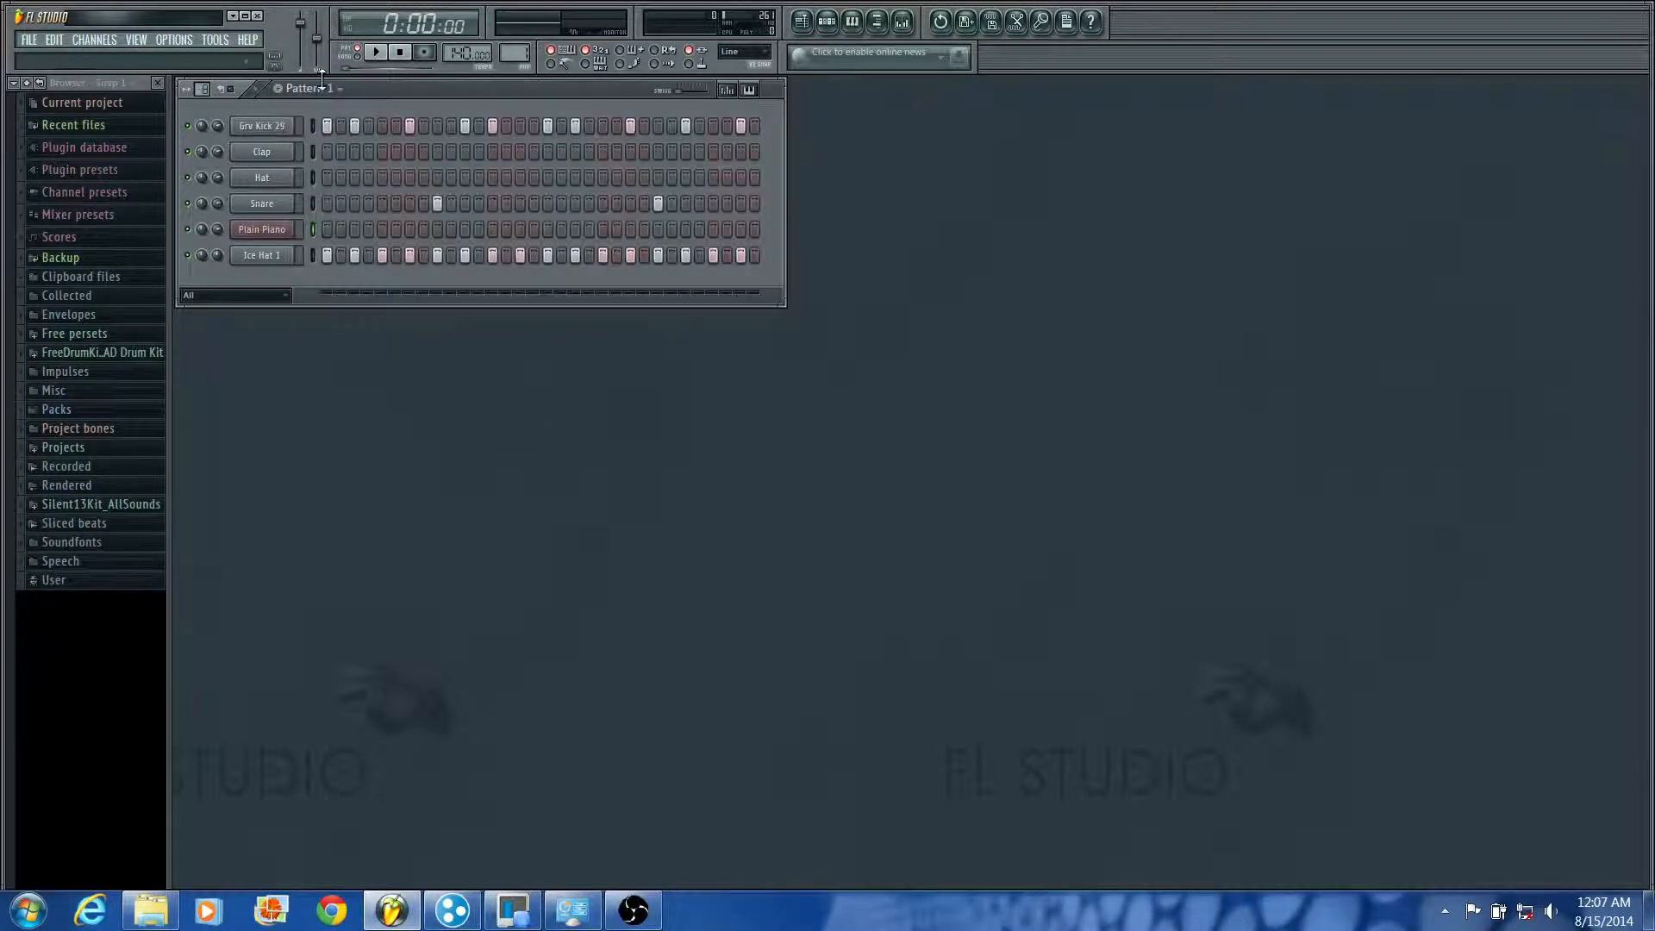
click(317, 90)
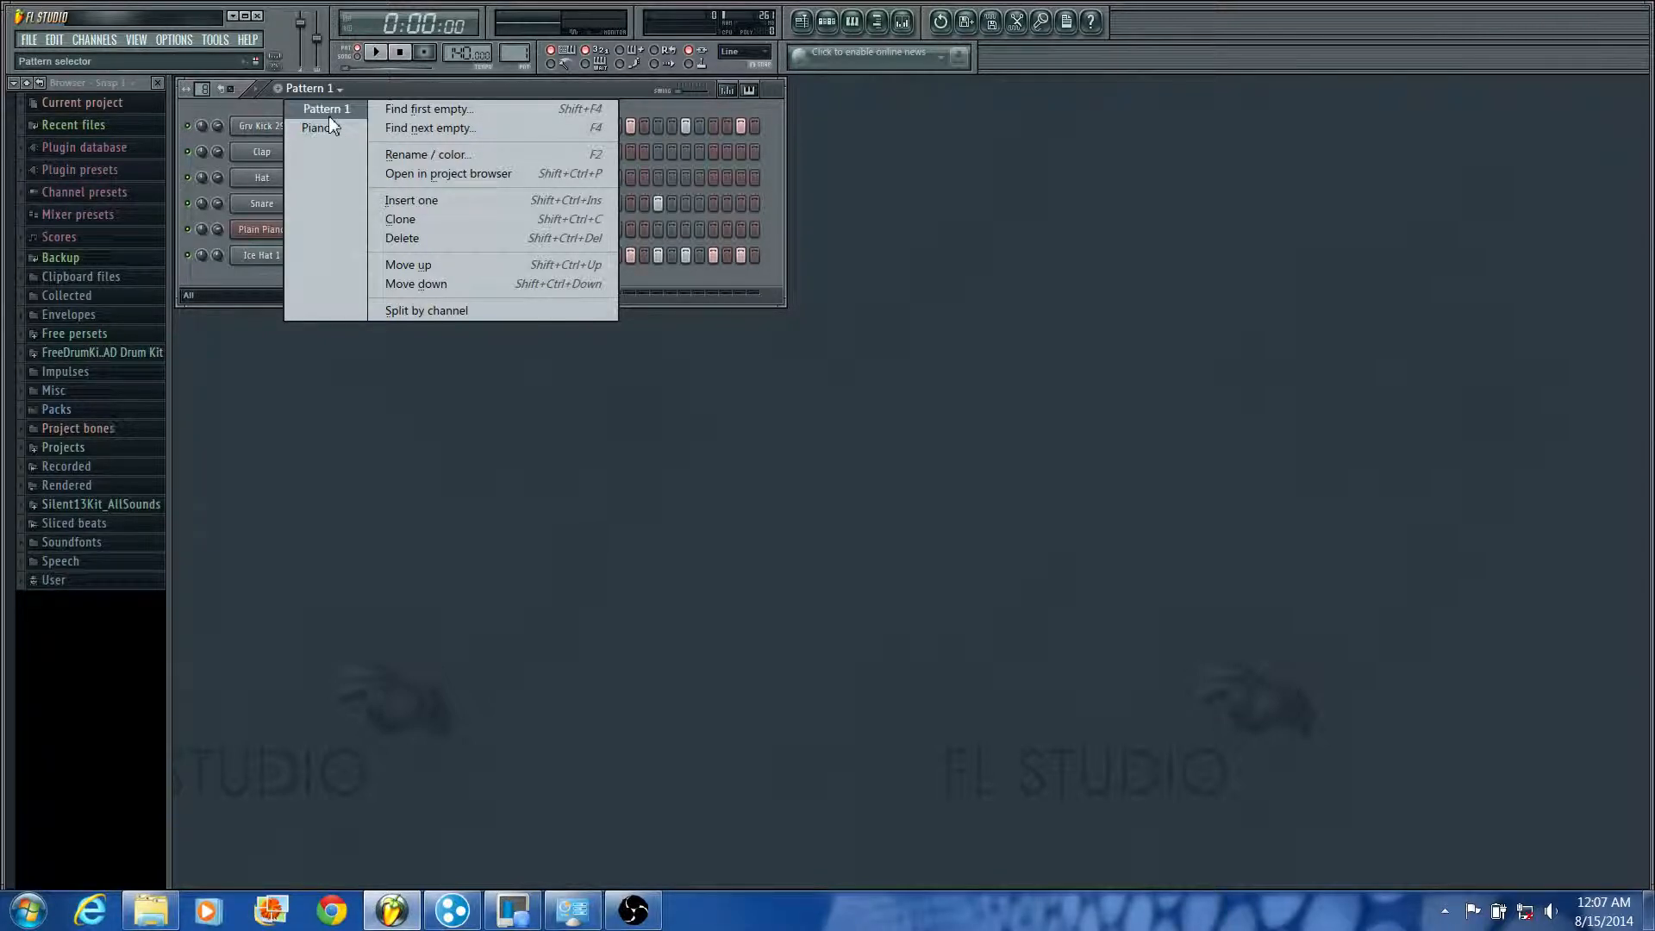
click(441, 219)
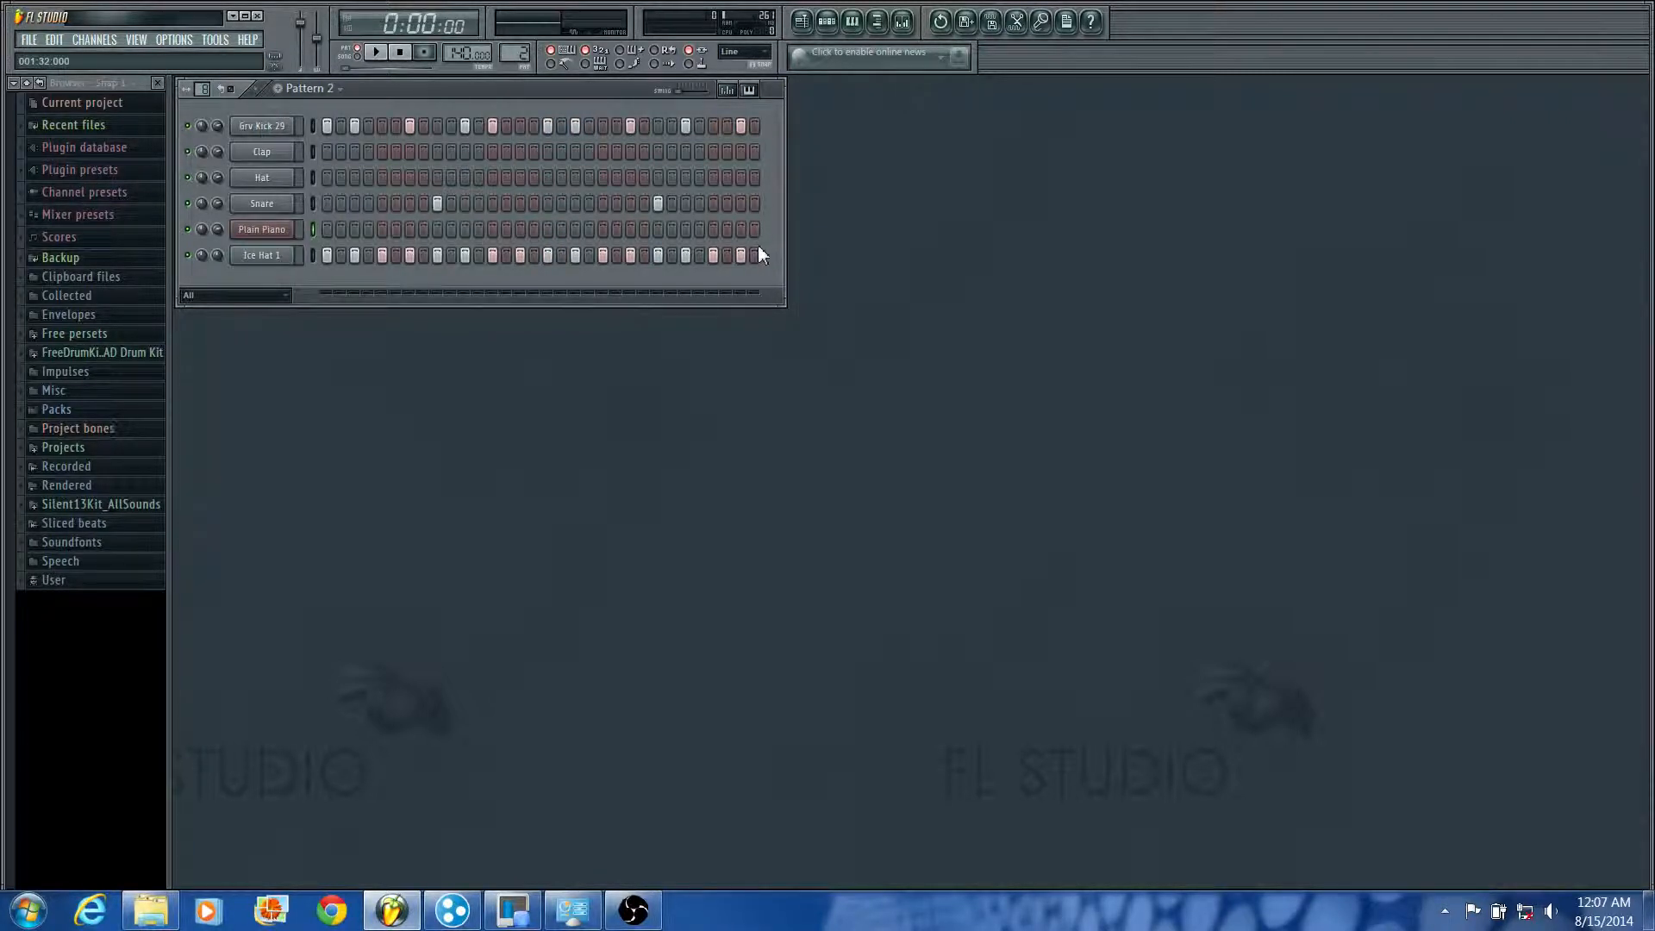
drag(758, 255, 561, 256)
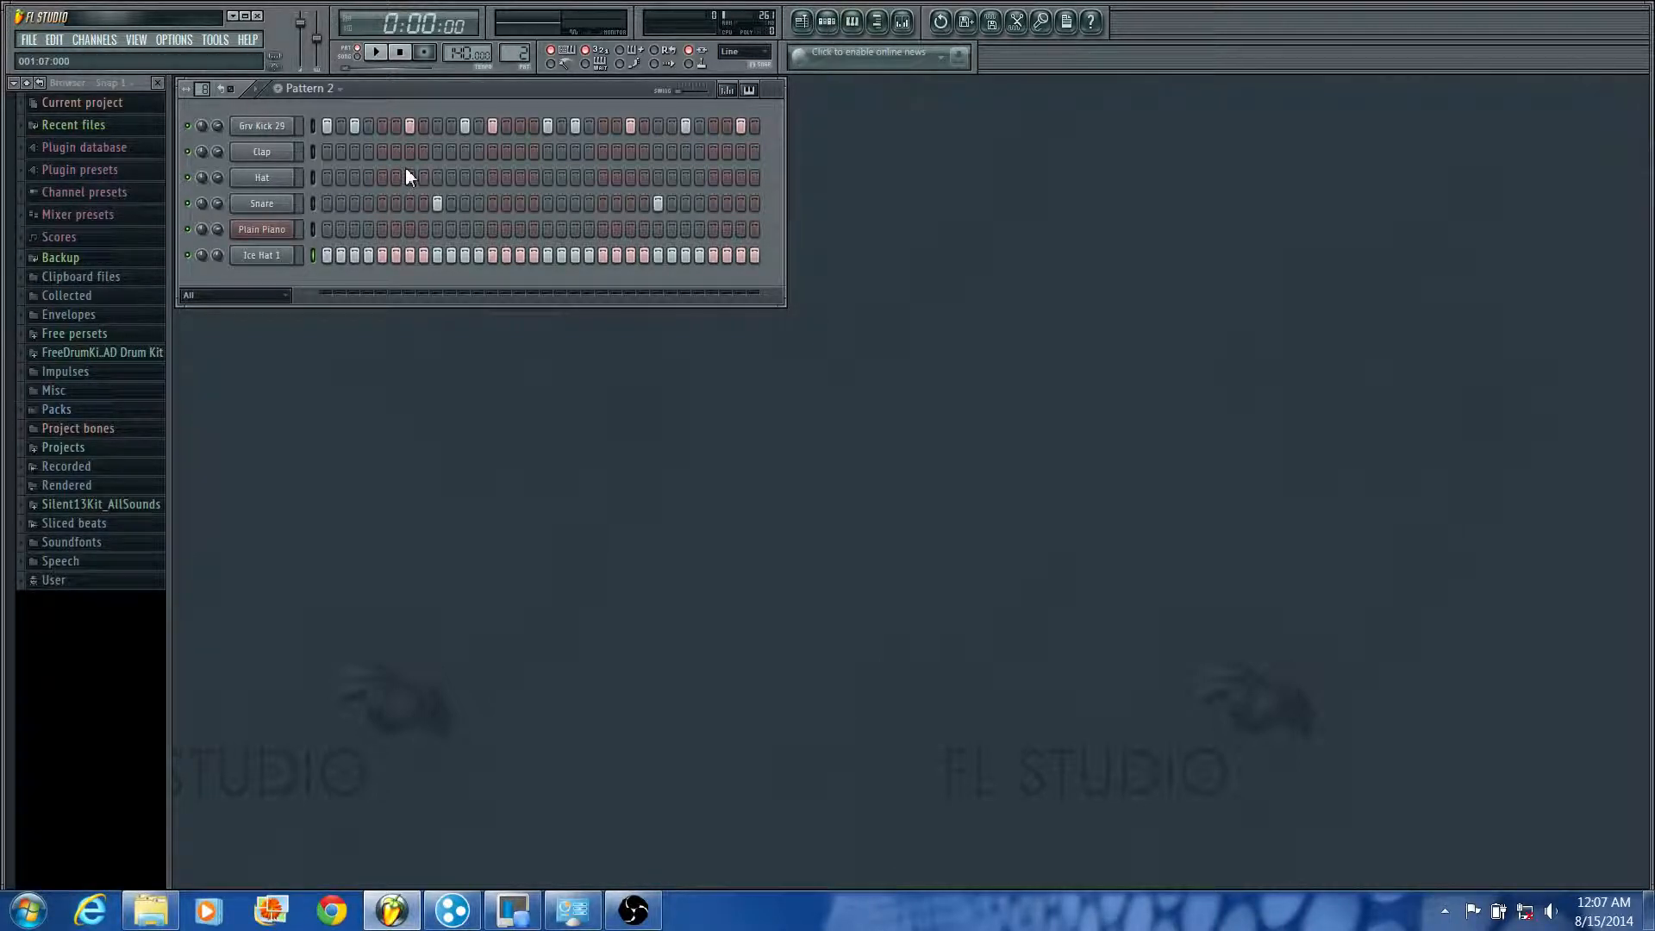
Step: Open the playlist and bring its empty arrangement to the front
click(803, 21)
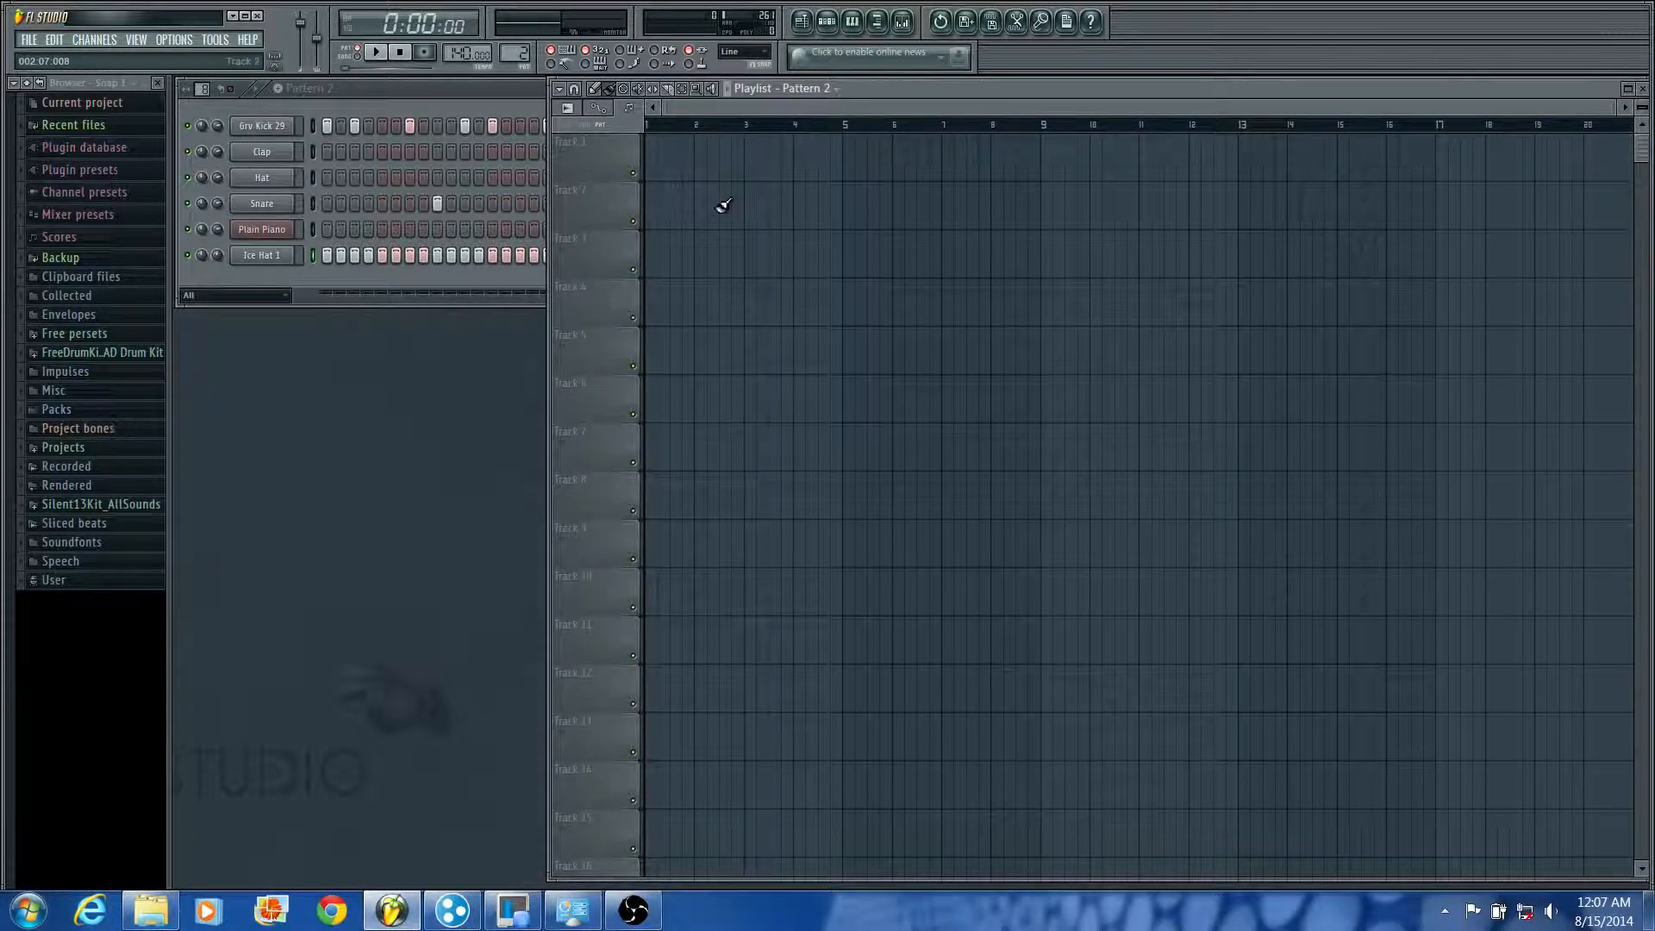
scroll(717, 212, up, 3)
scroll(690, 215, up, 4)
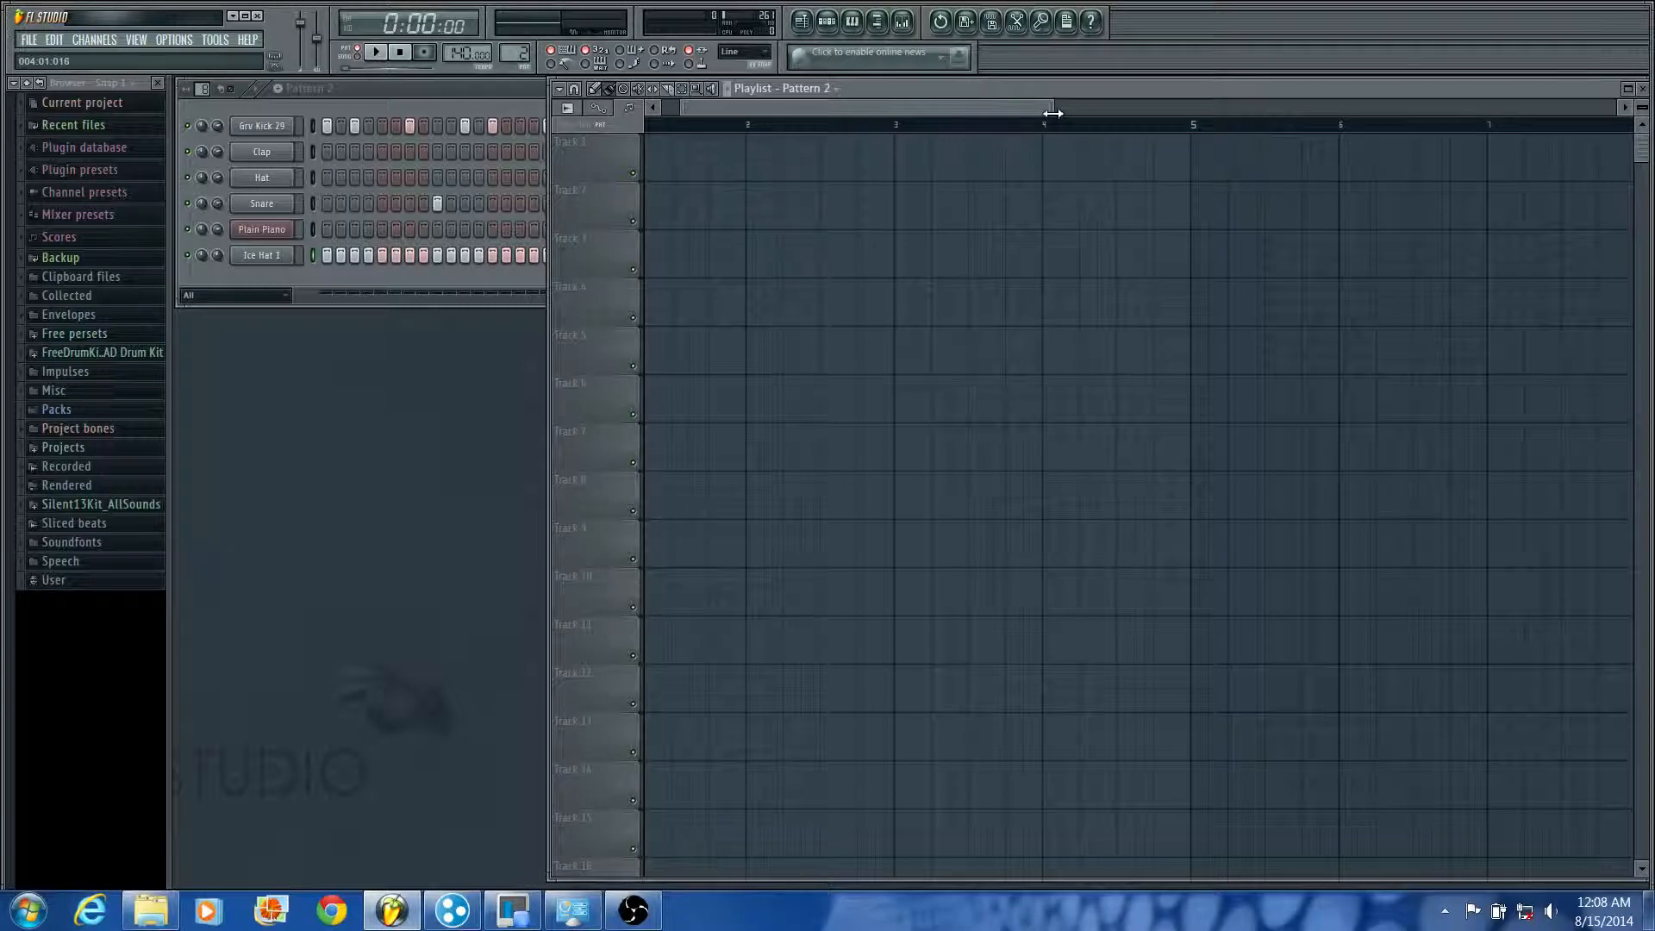
drag(1053, 113, 1281, 98)
scroll(815, 258, down, 3)
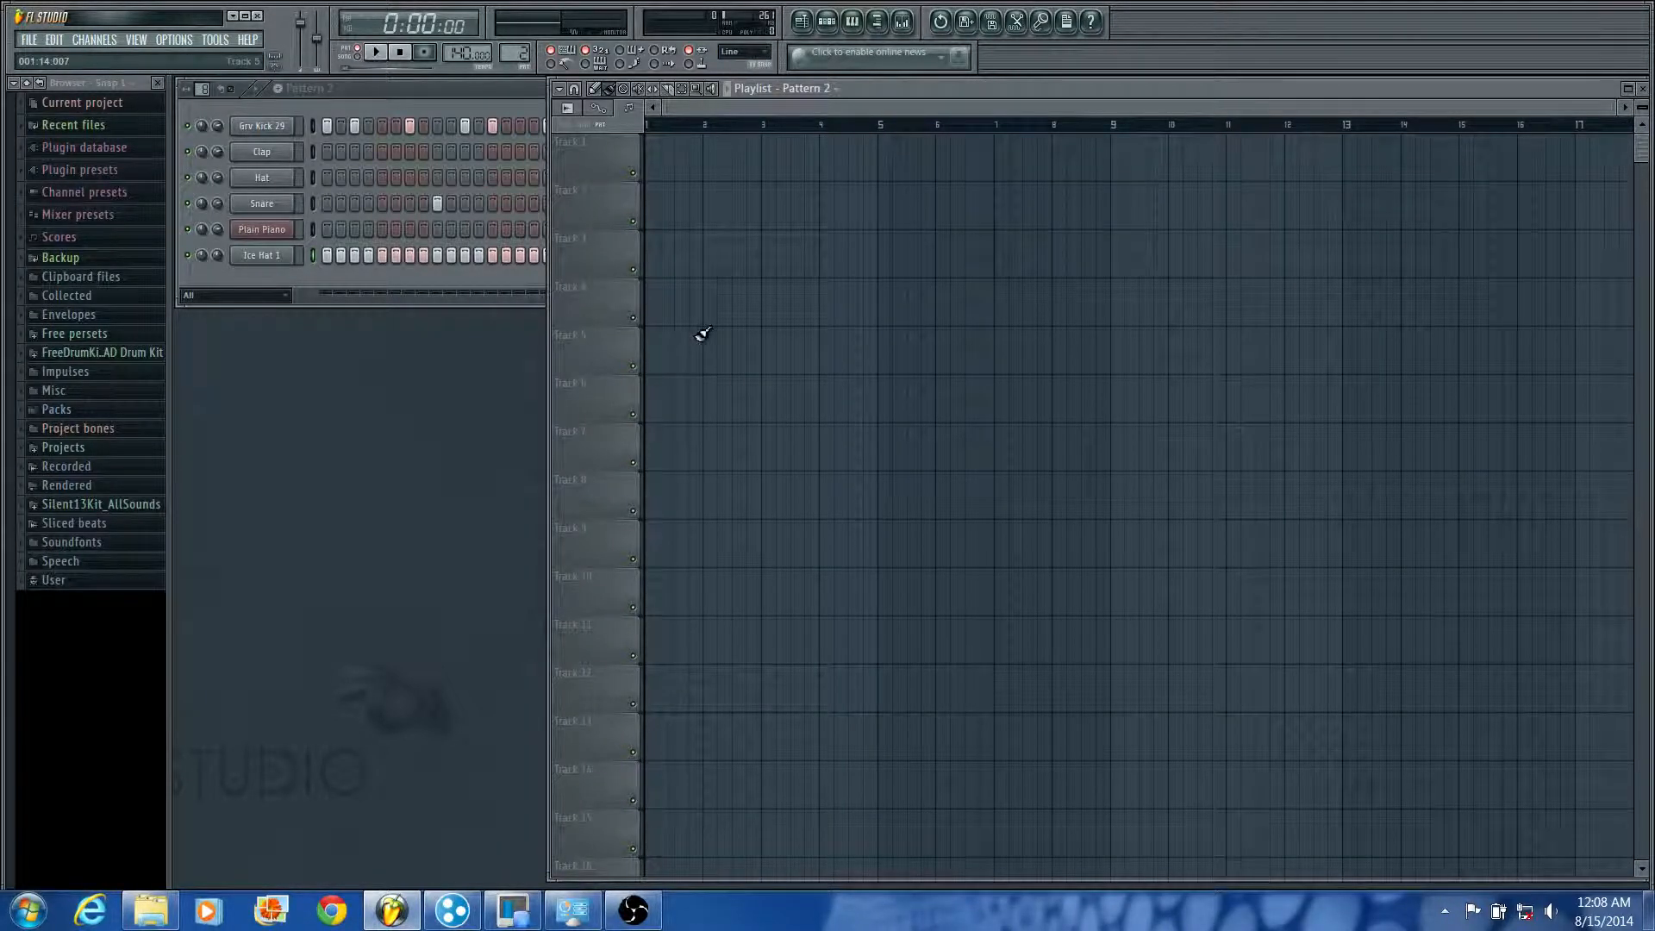
click(335, 88)
click(335, 88)
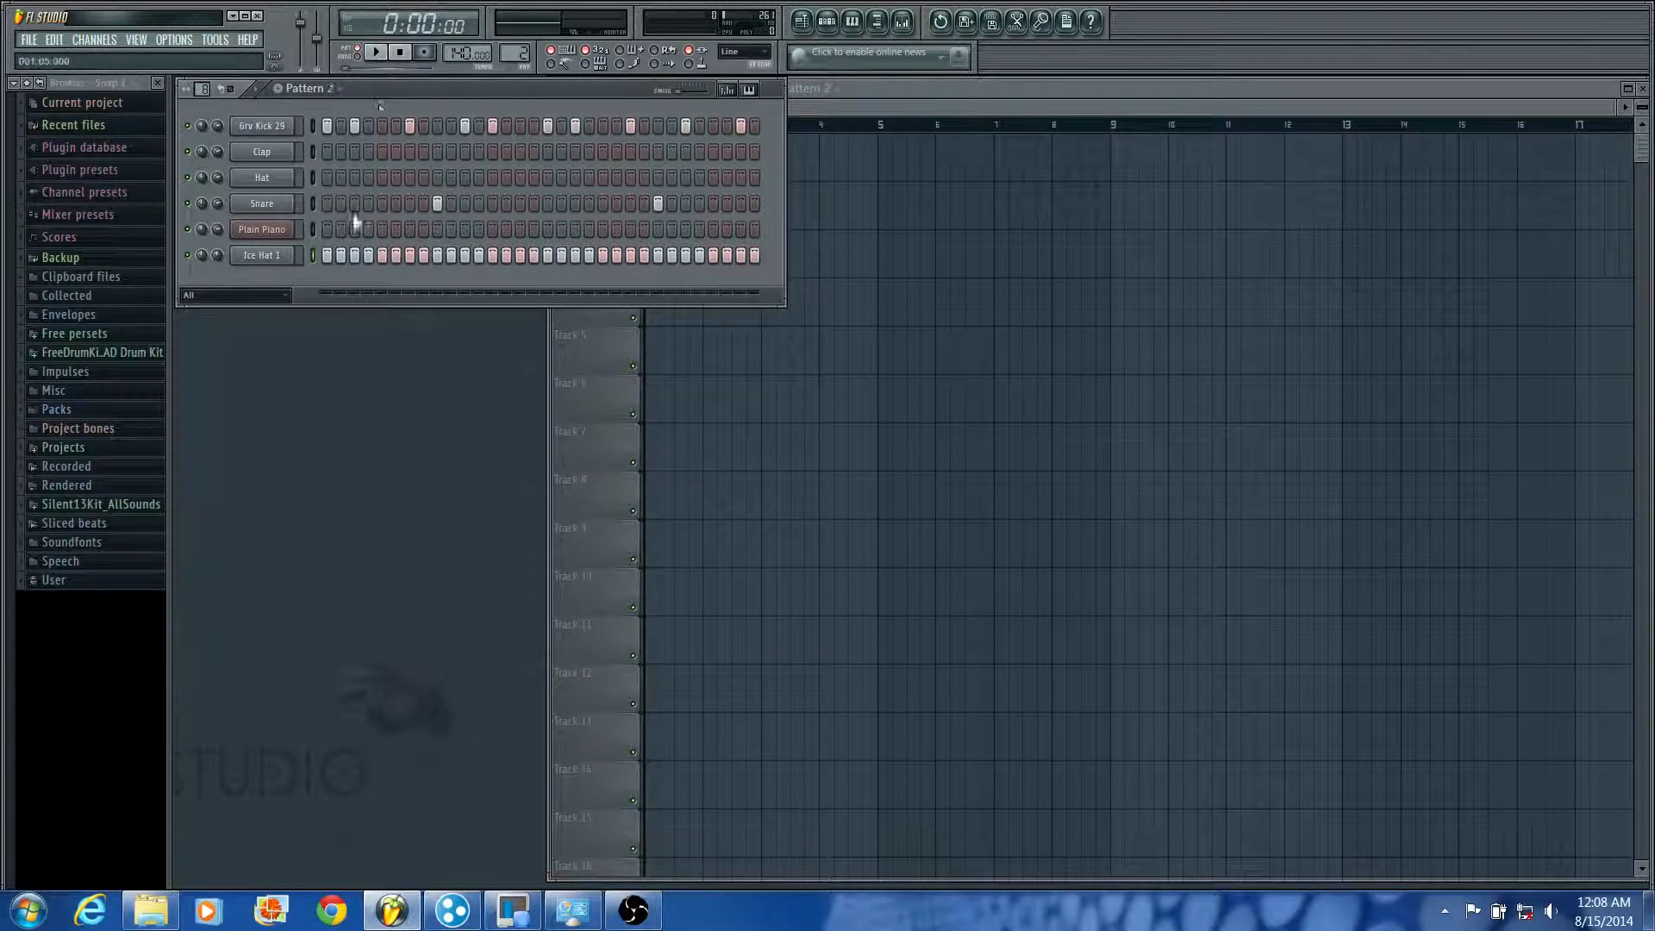
click(933, 87)
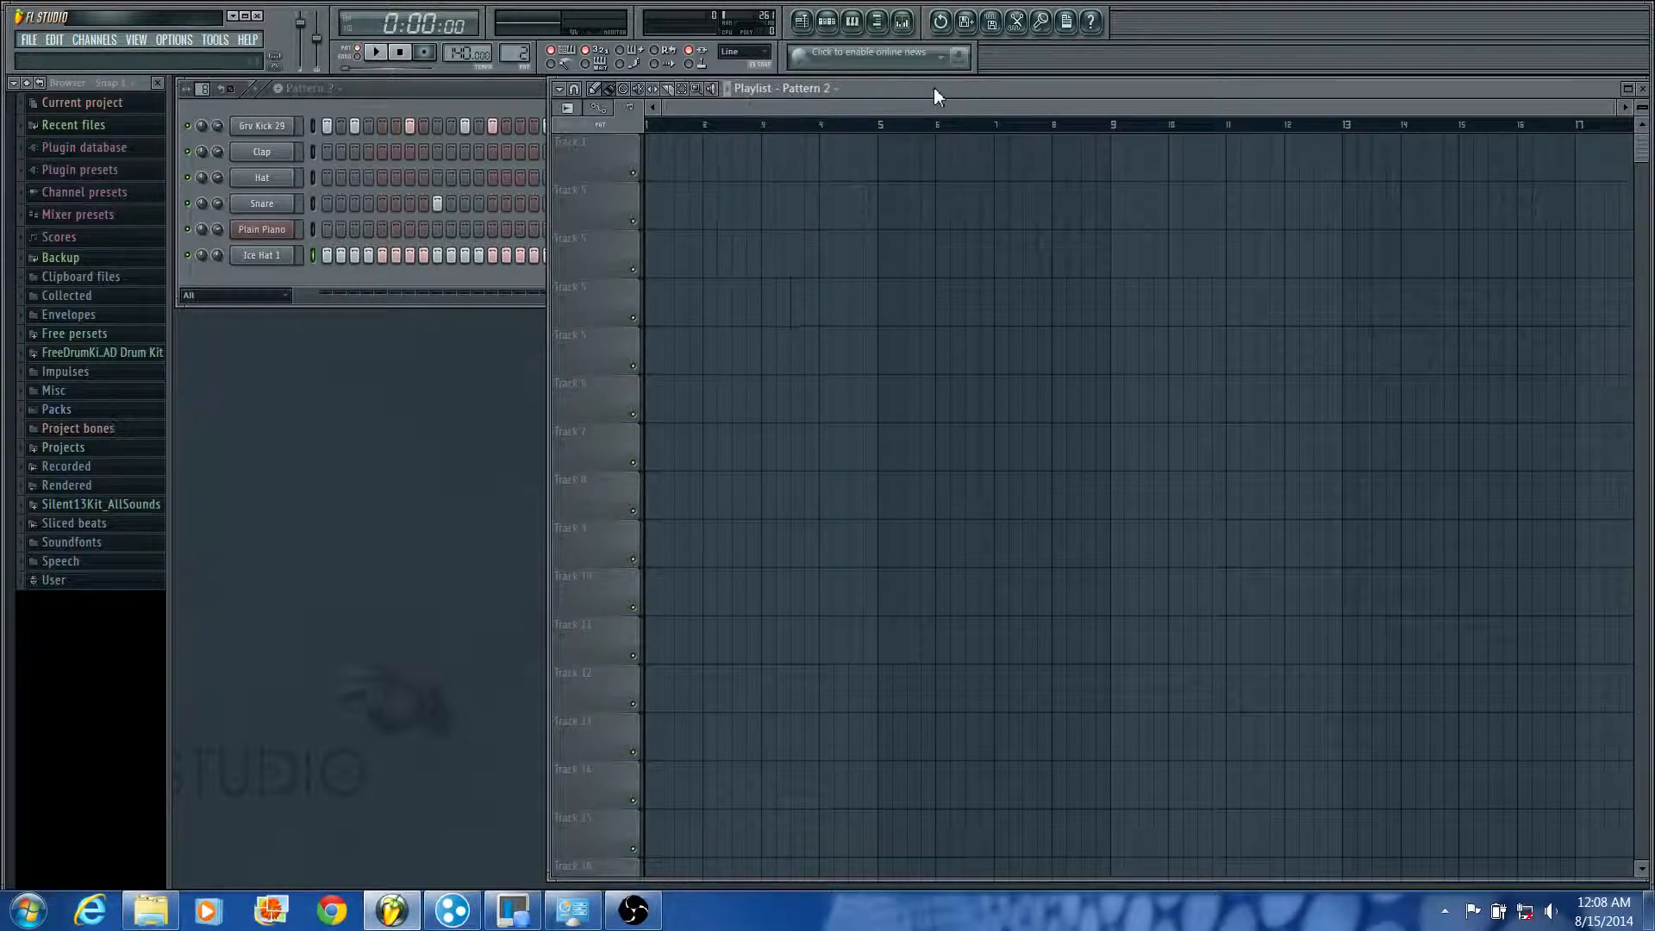
Step: Choose Pattern 1 as the clip source and place two clips on Track 1 at bars 1 and 3
click(806, 89)
click(806, 90)
click(830, 90)
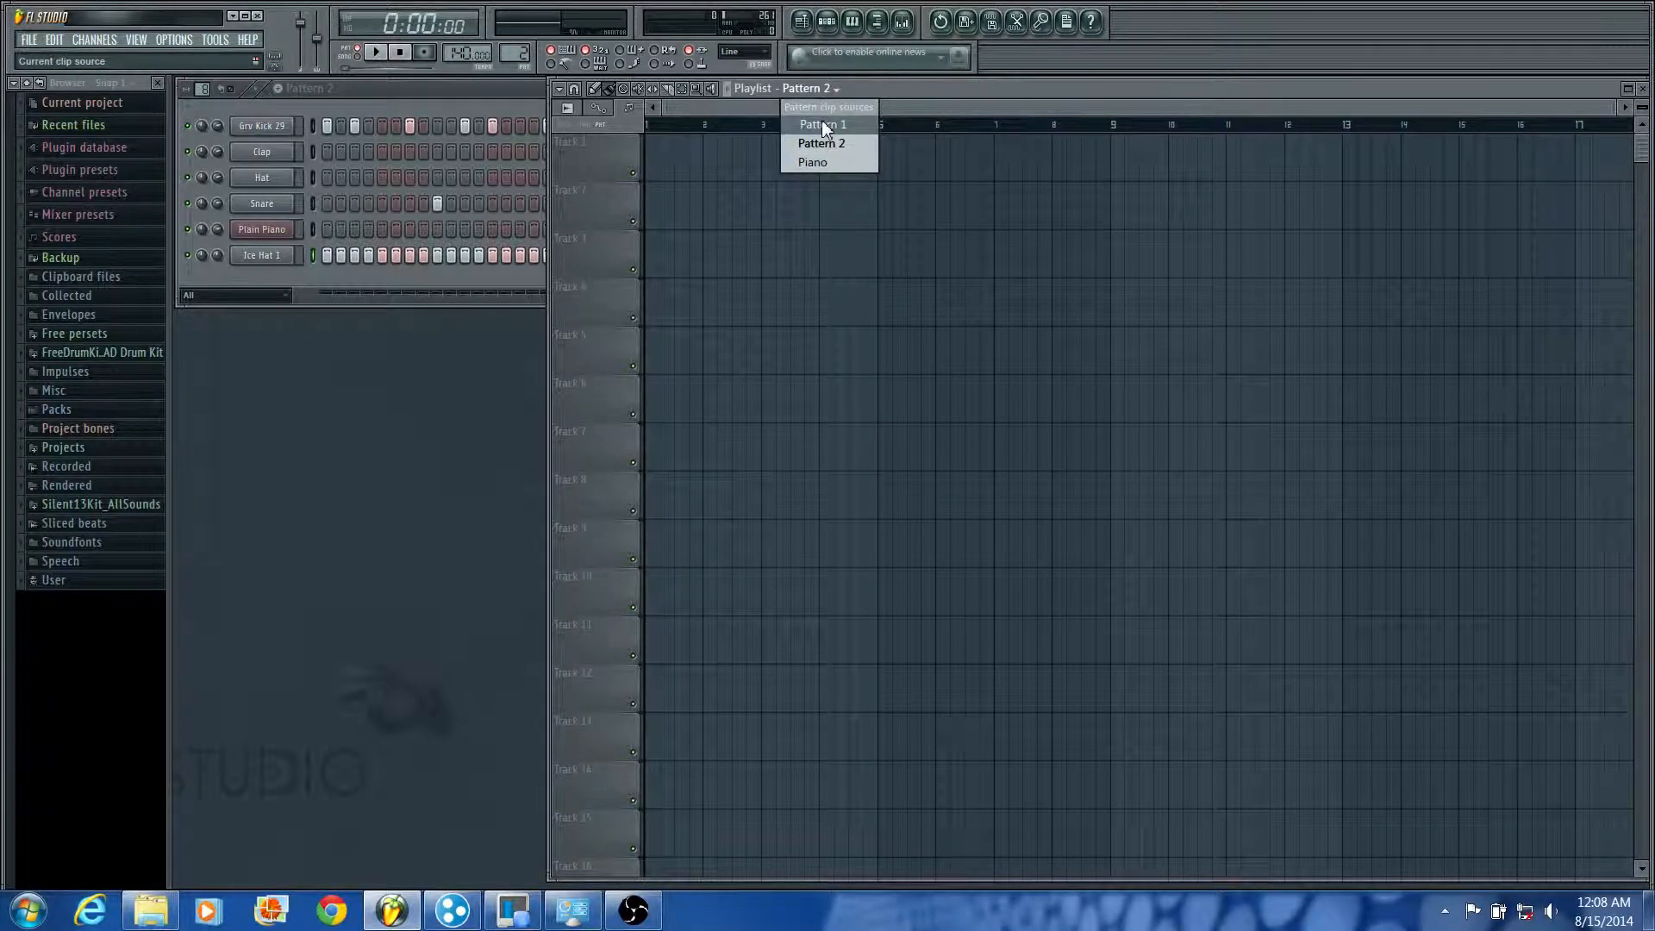
click(824, 125)
click(652, 162)
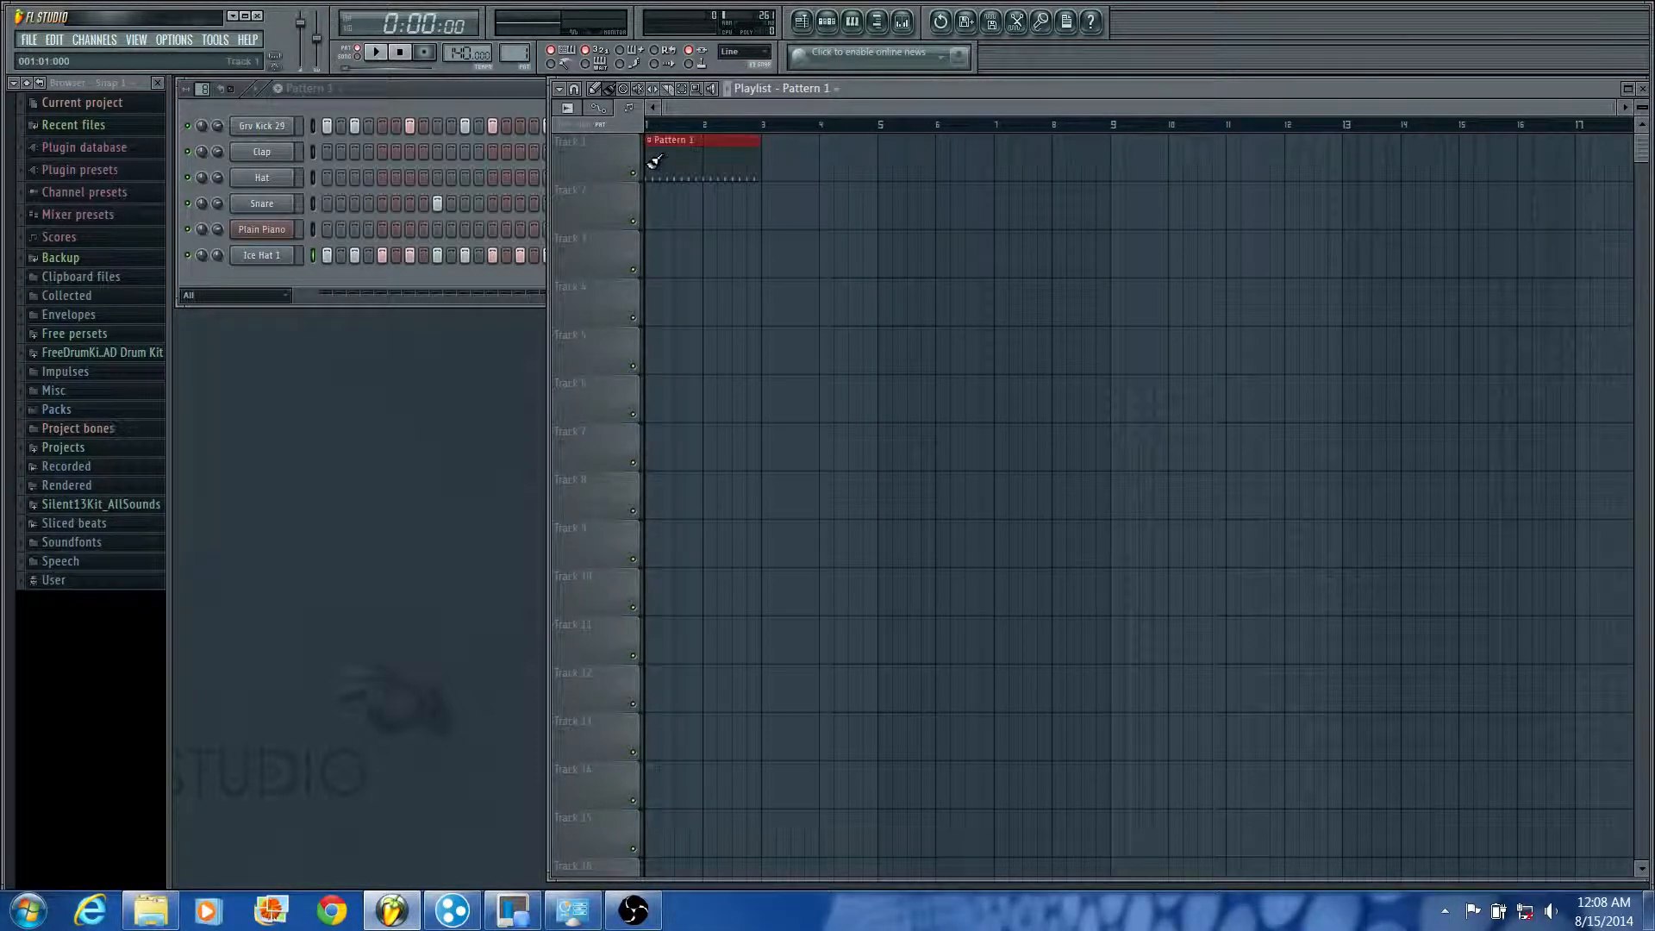
click(772, 159)
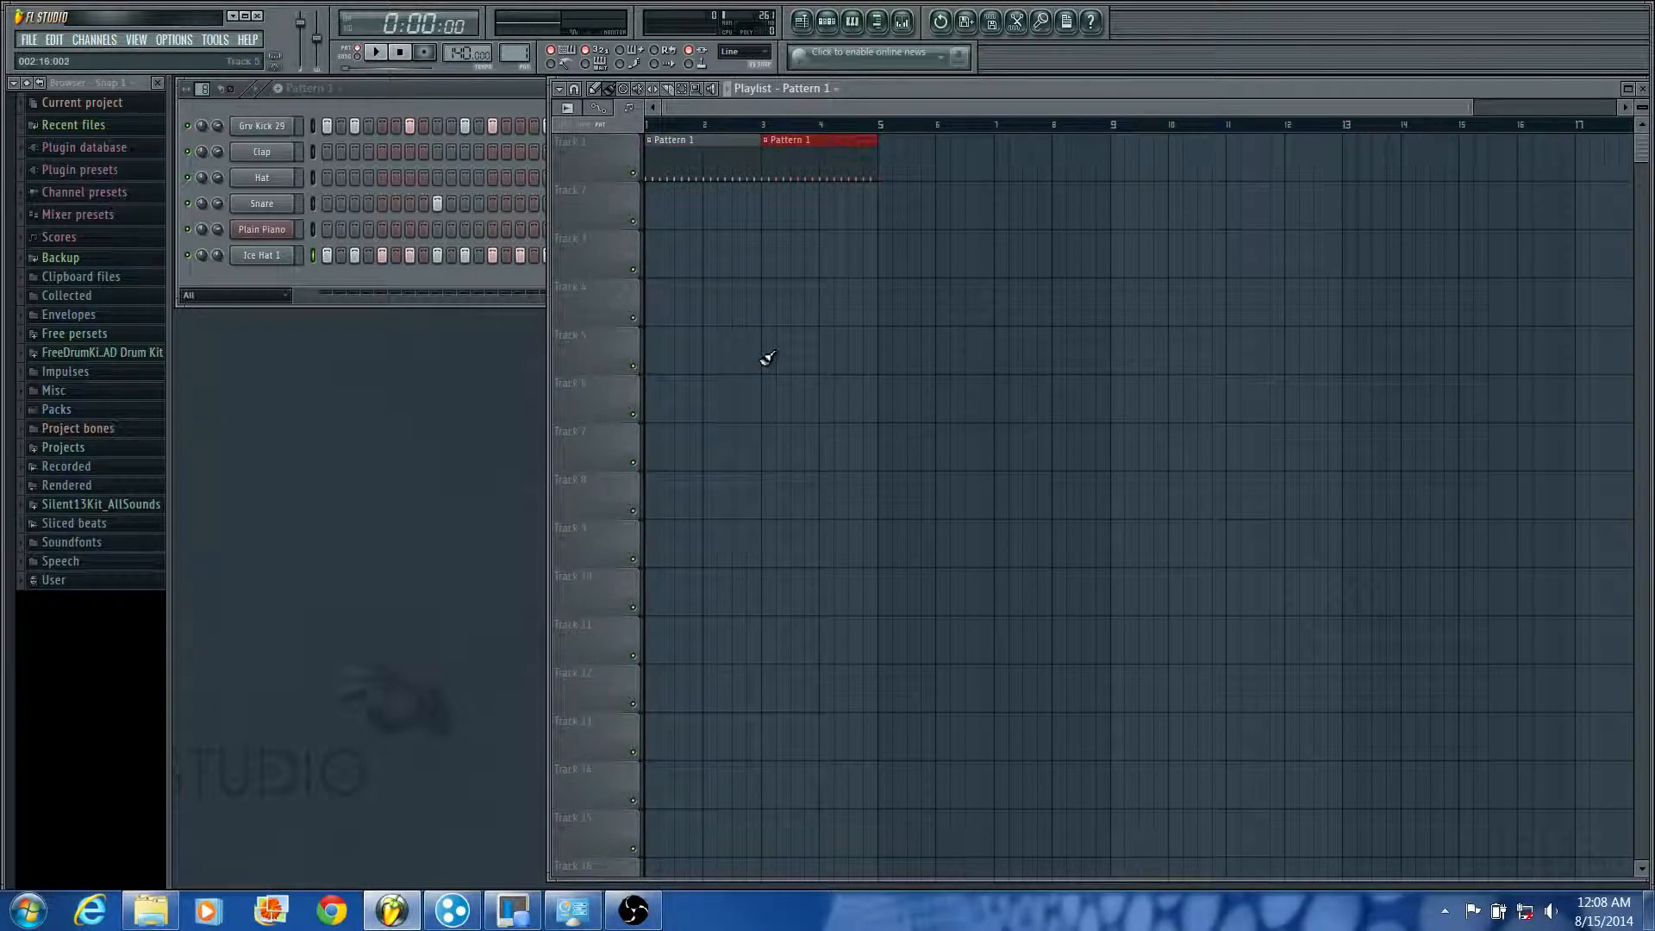
Step: Choose Pattern 2 as the clip source and place two clips on Track 1 at bars 5 and 7
click(833, 92)
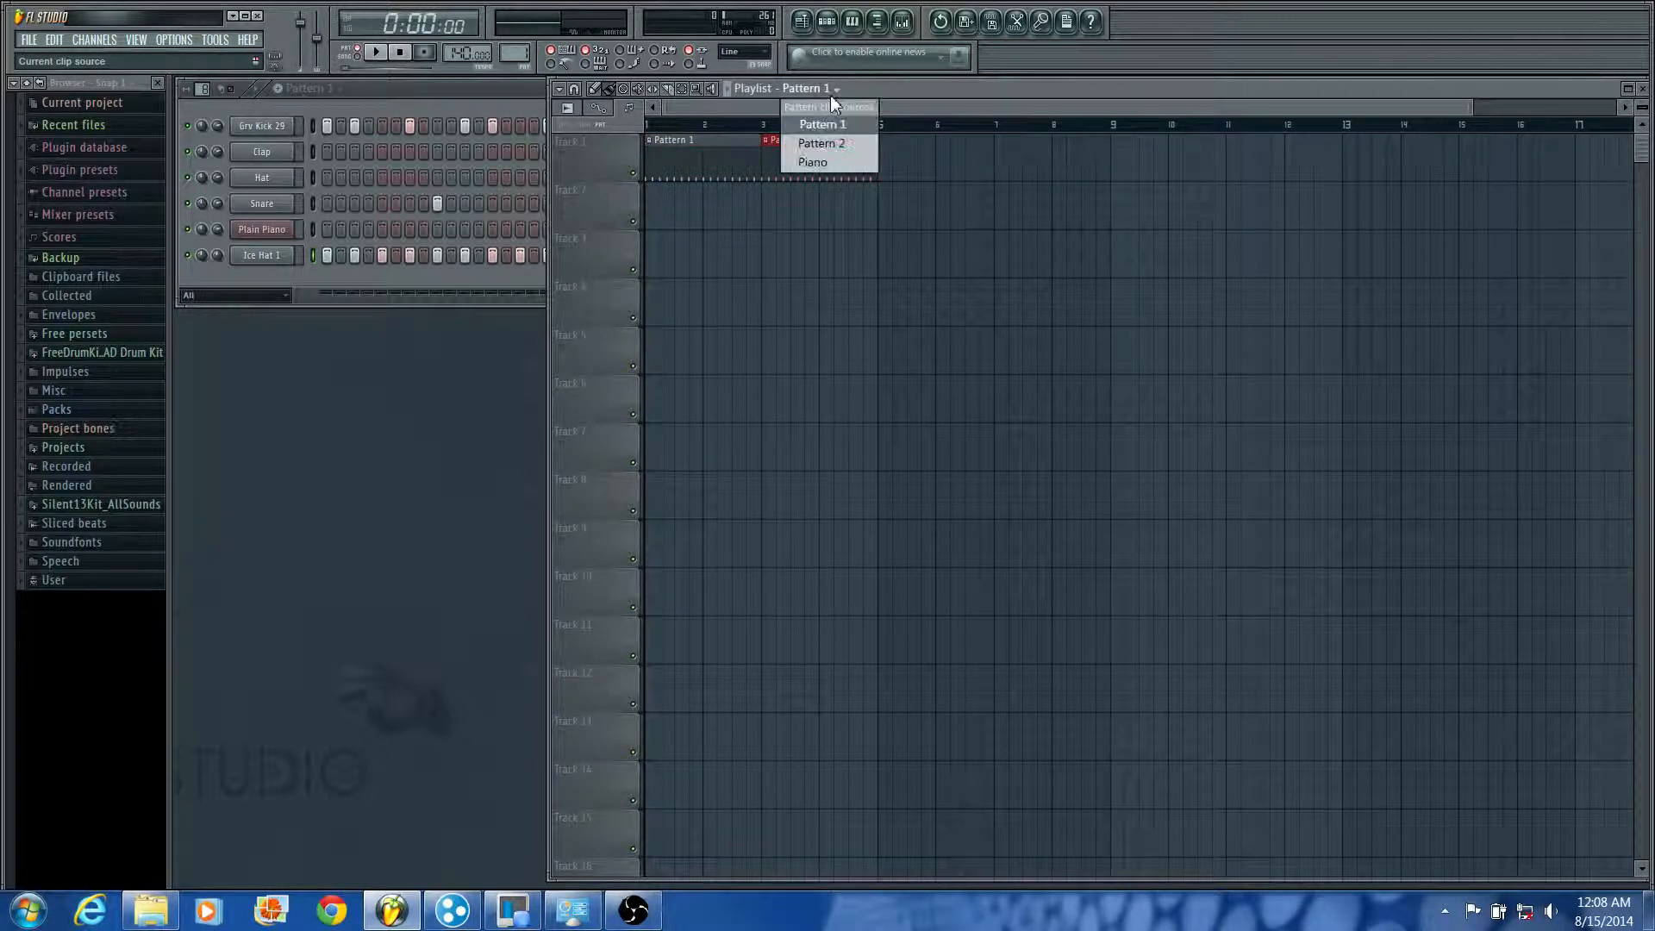
click(821, 143)
click(887, 157)
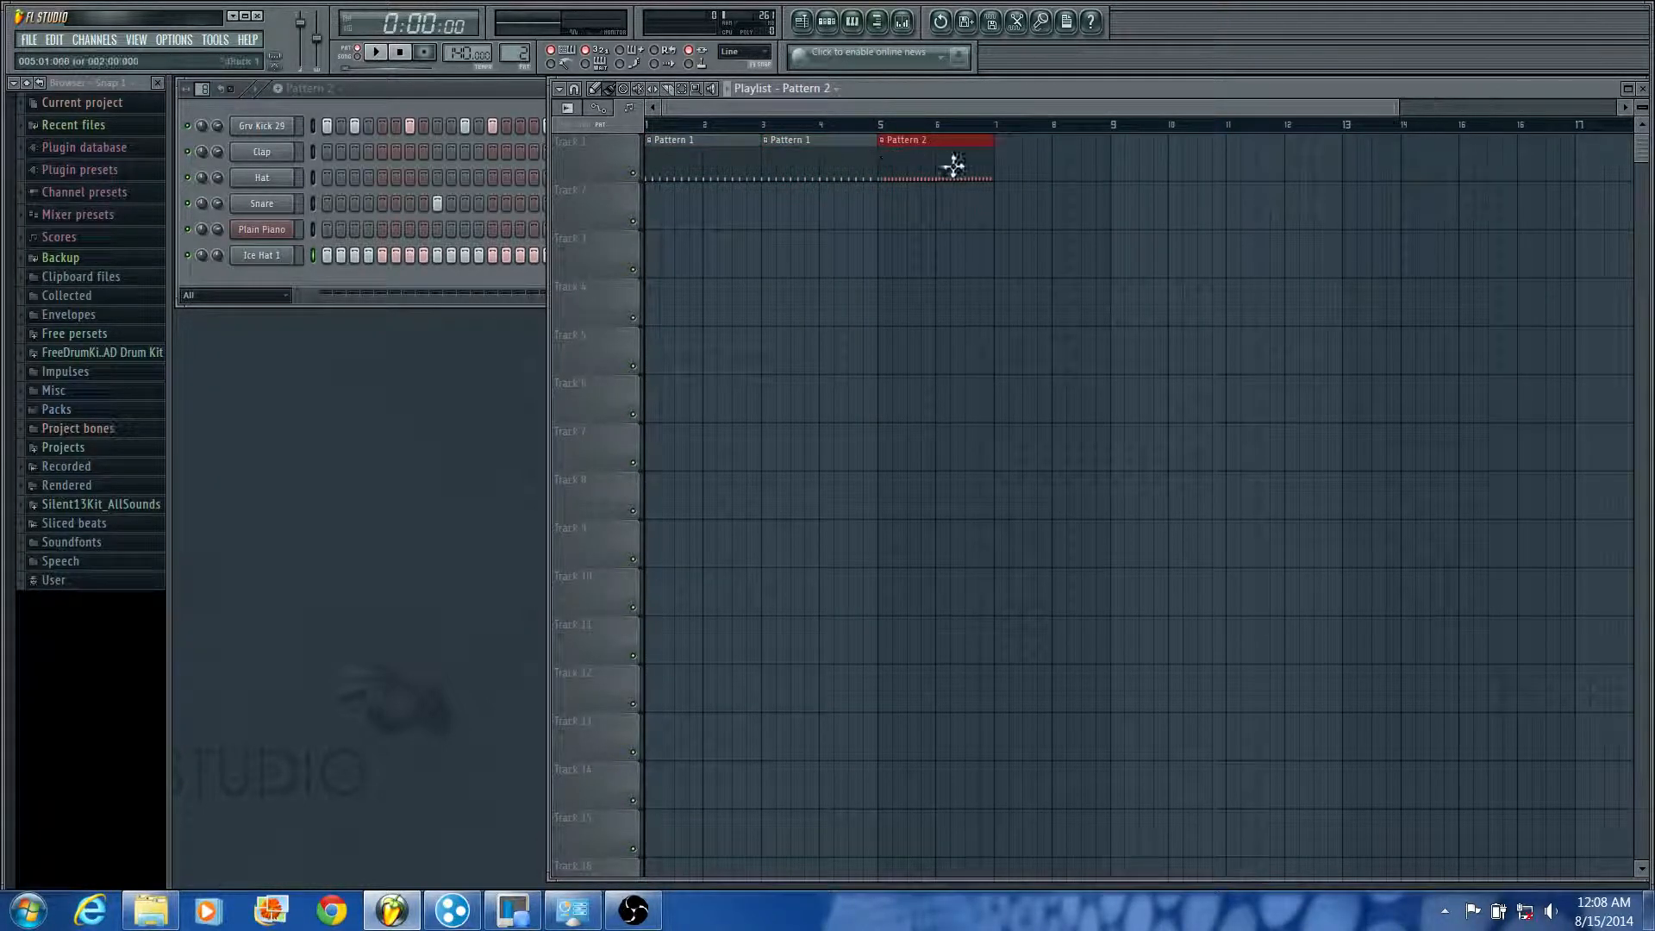
click(1007, 155)
Step: Choose Piano as the clip source and place two clips on Track 2 at bars 1 and 5
click(848, 90)
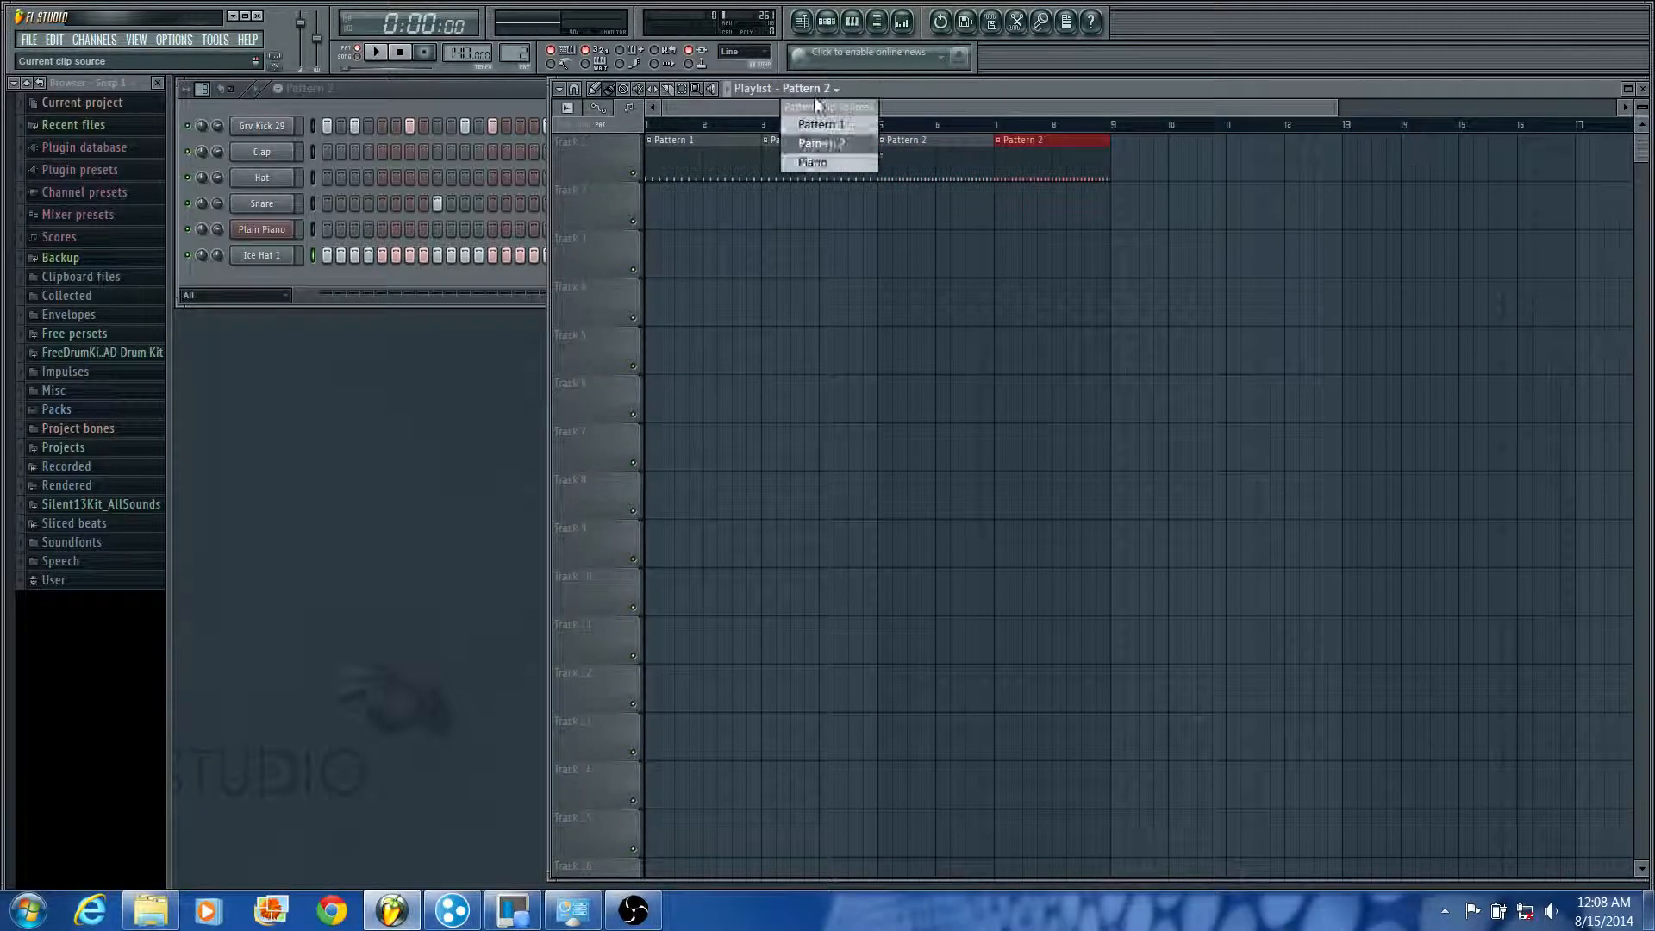
click(810, 173)
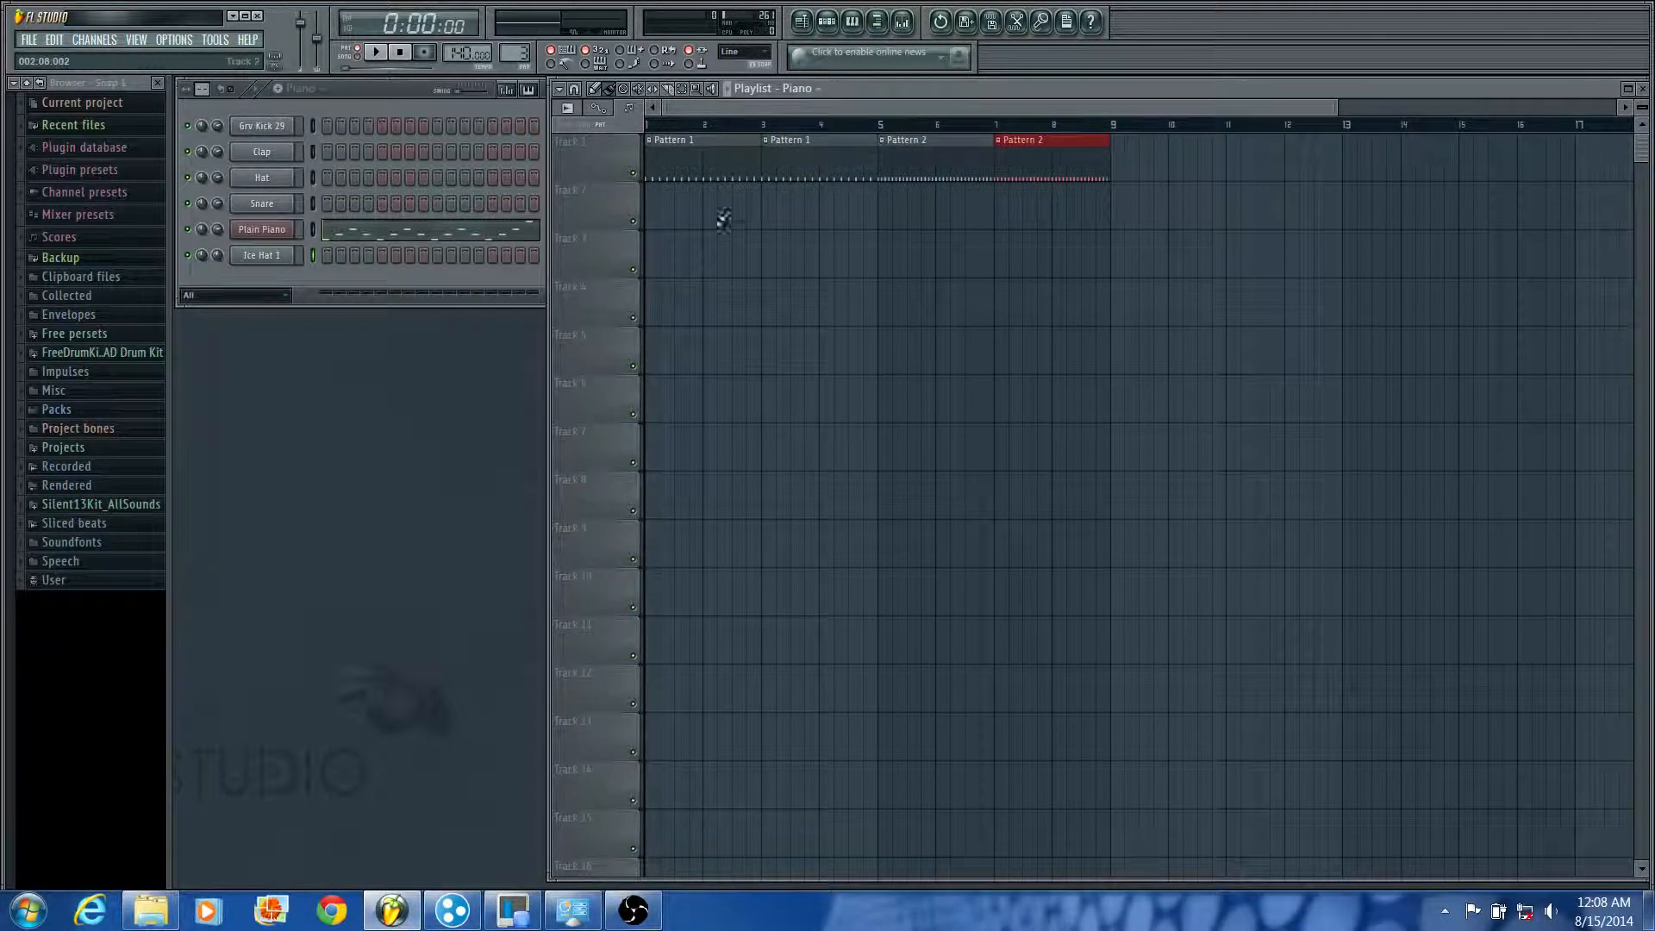
click(660, 207)
click(888, 207)
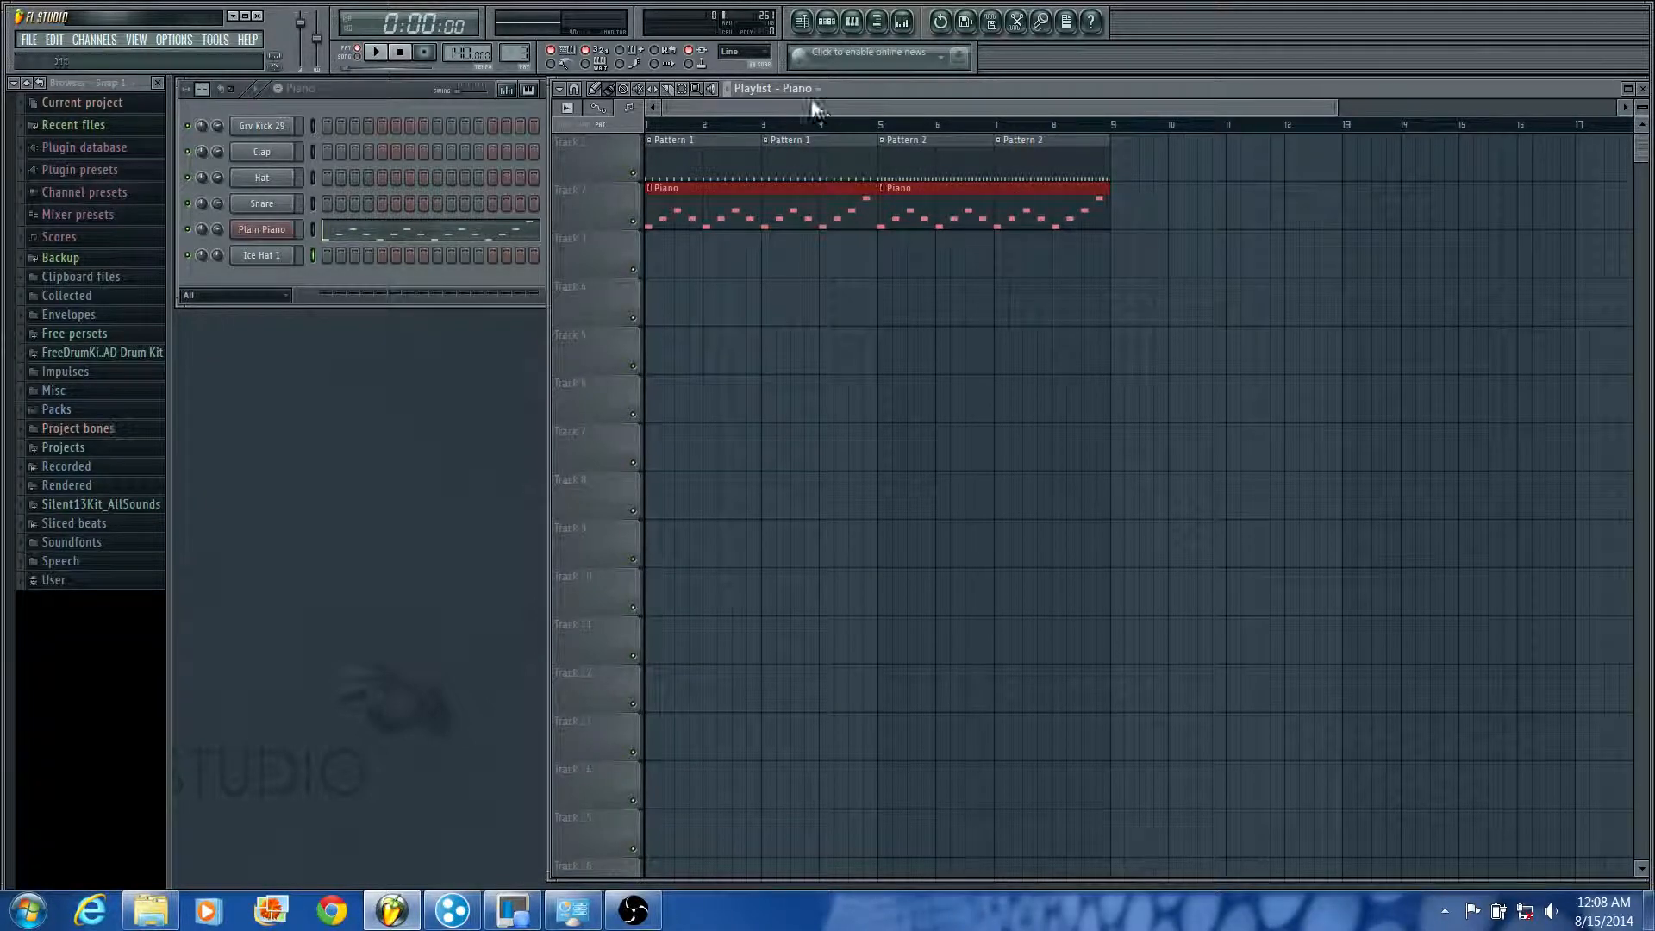
Step: Switch playback to song mode and play the arrangement from the start
key(l)
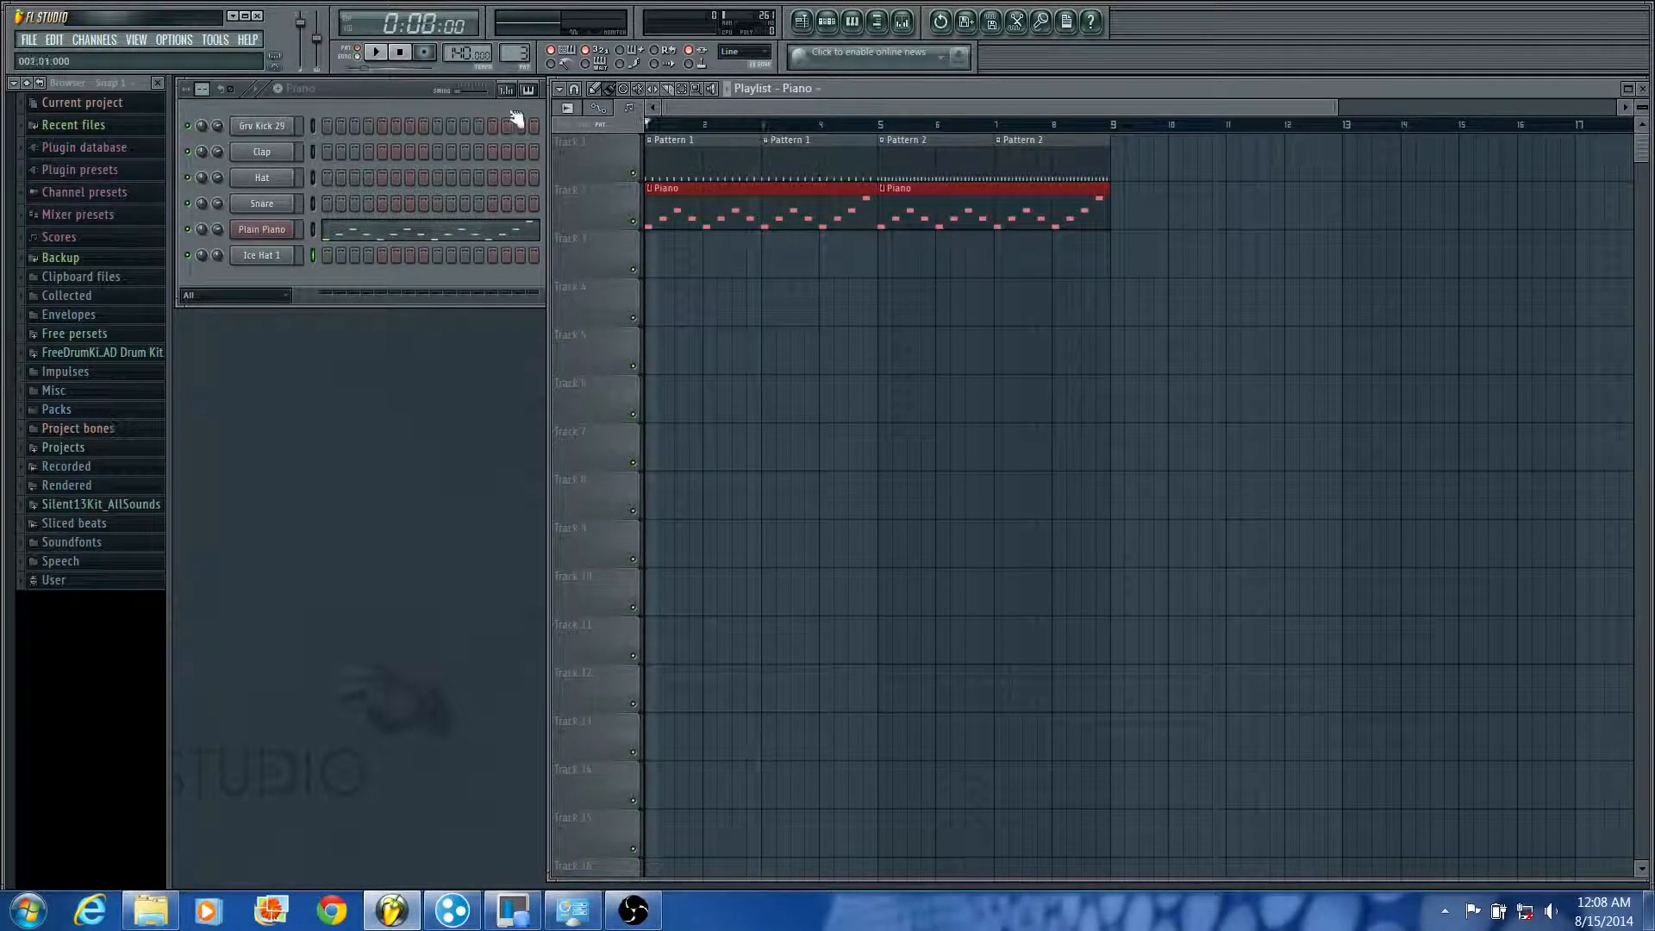
key(space)
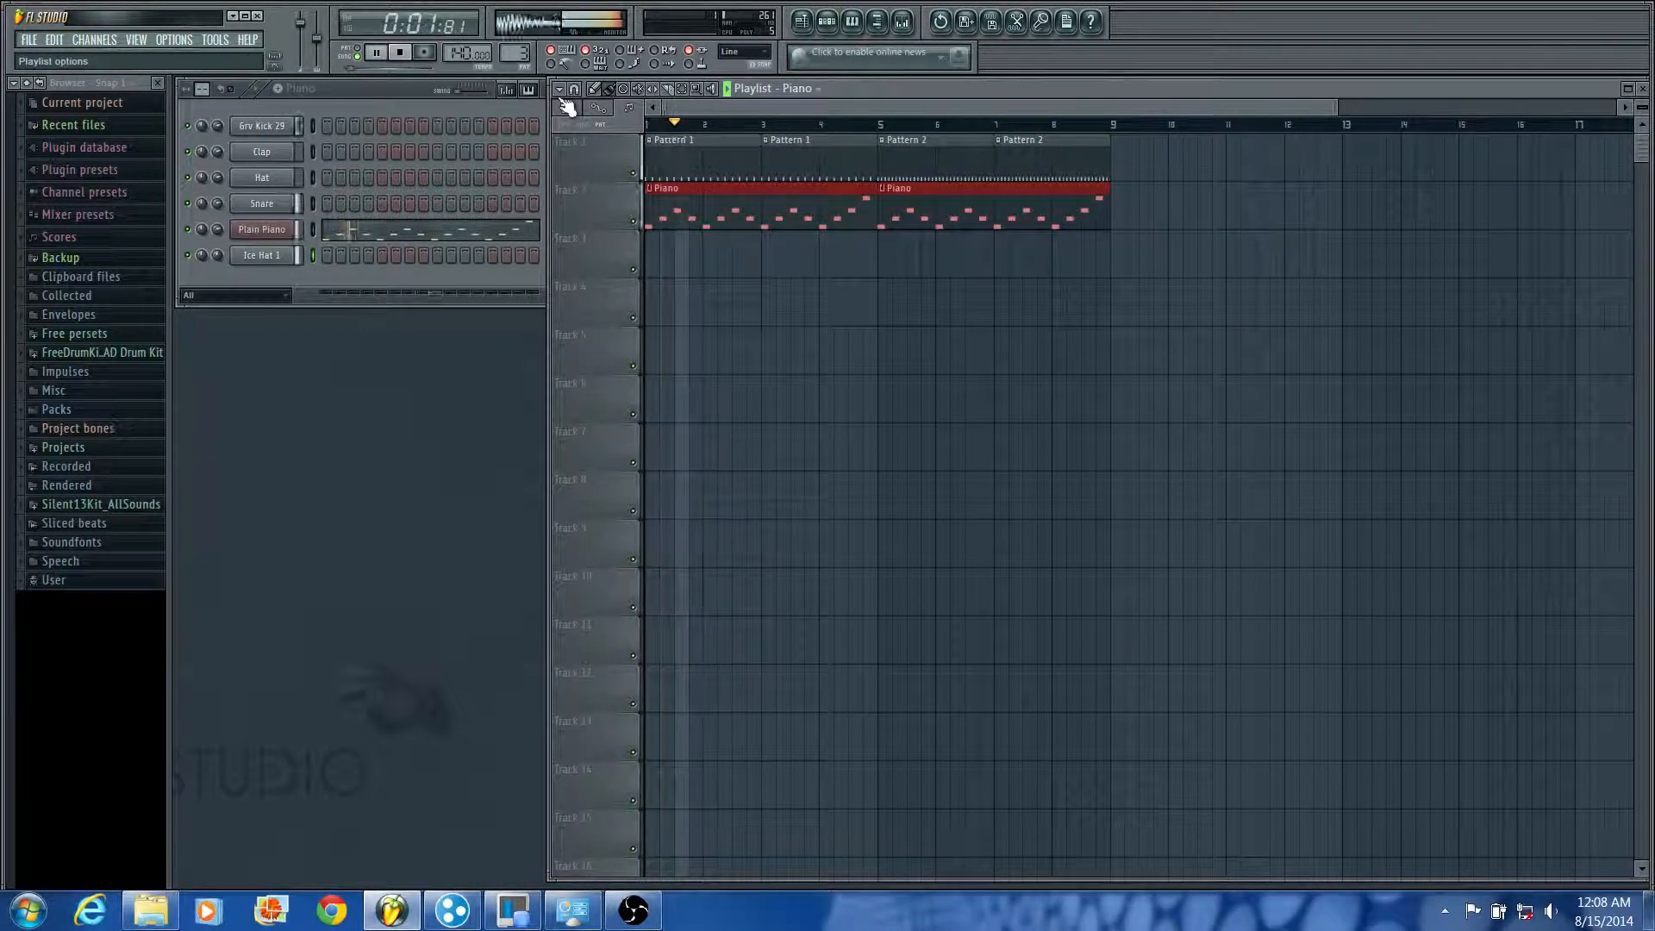
key(space)
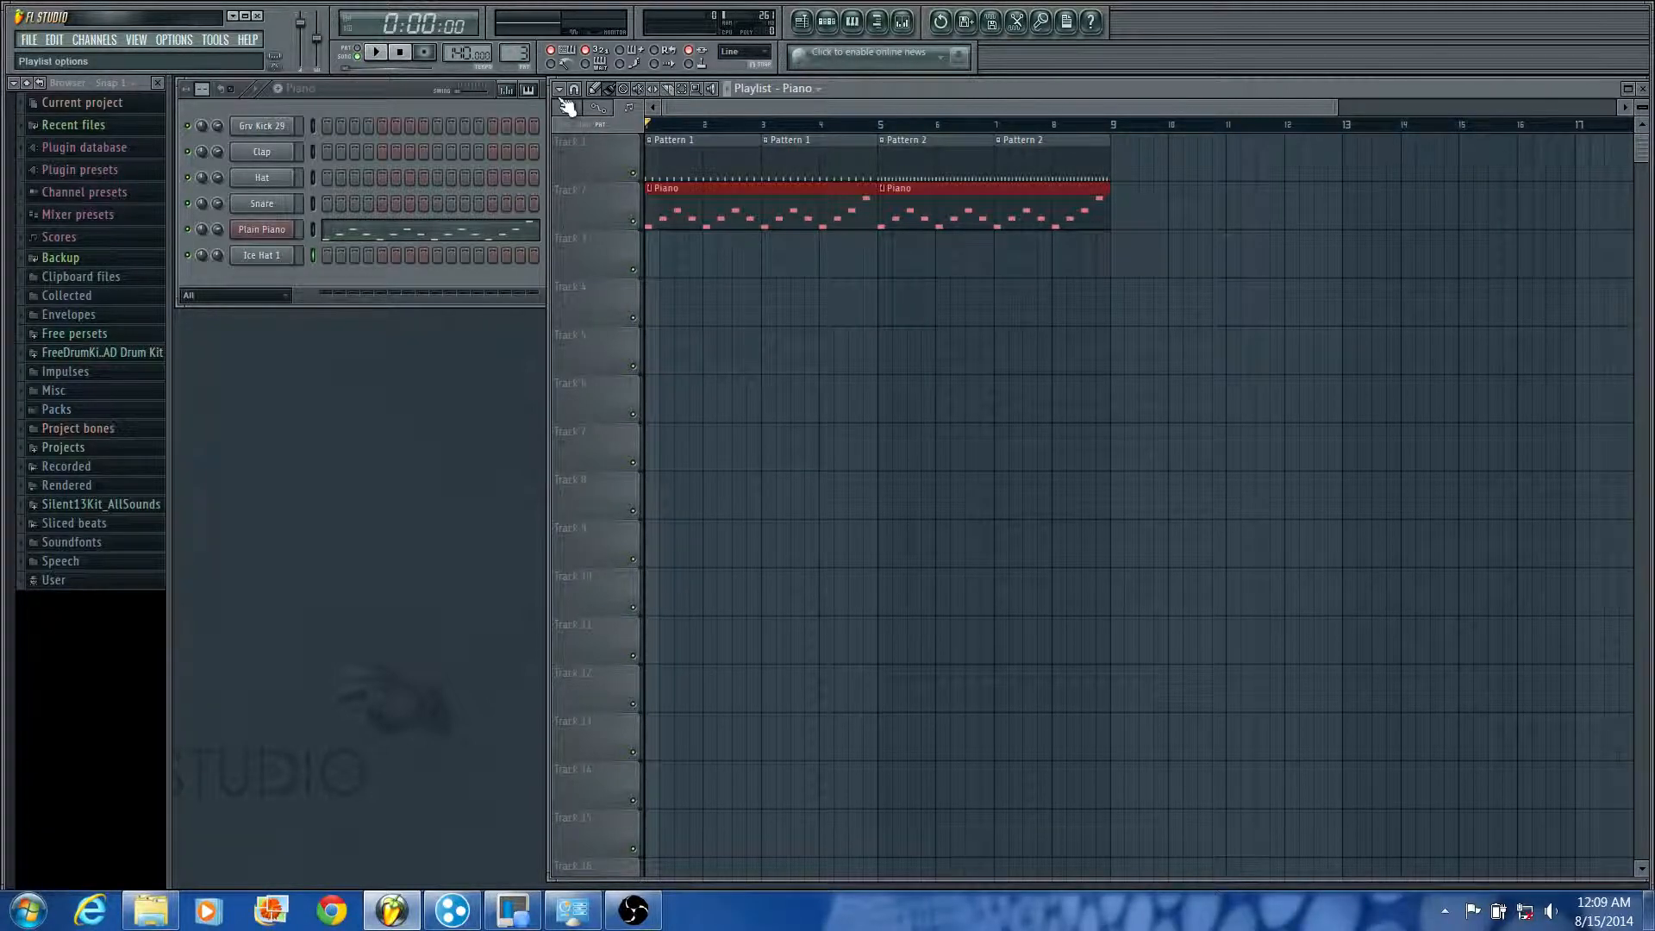
Step: Mute and unmute Track 1 around a brief playback, and solo Track 2
click(634, 173)
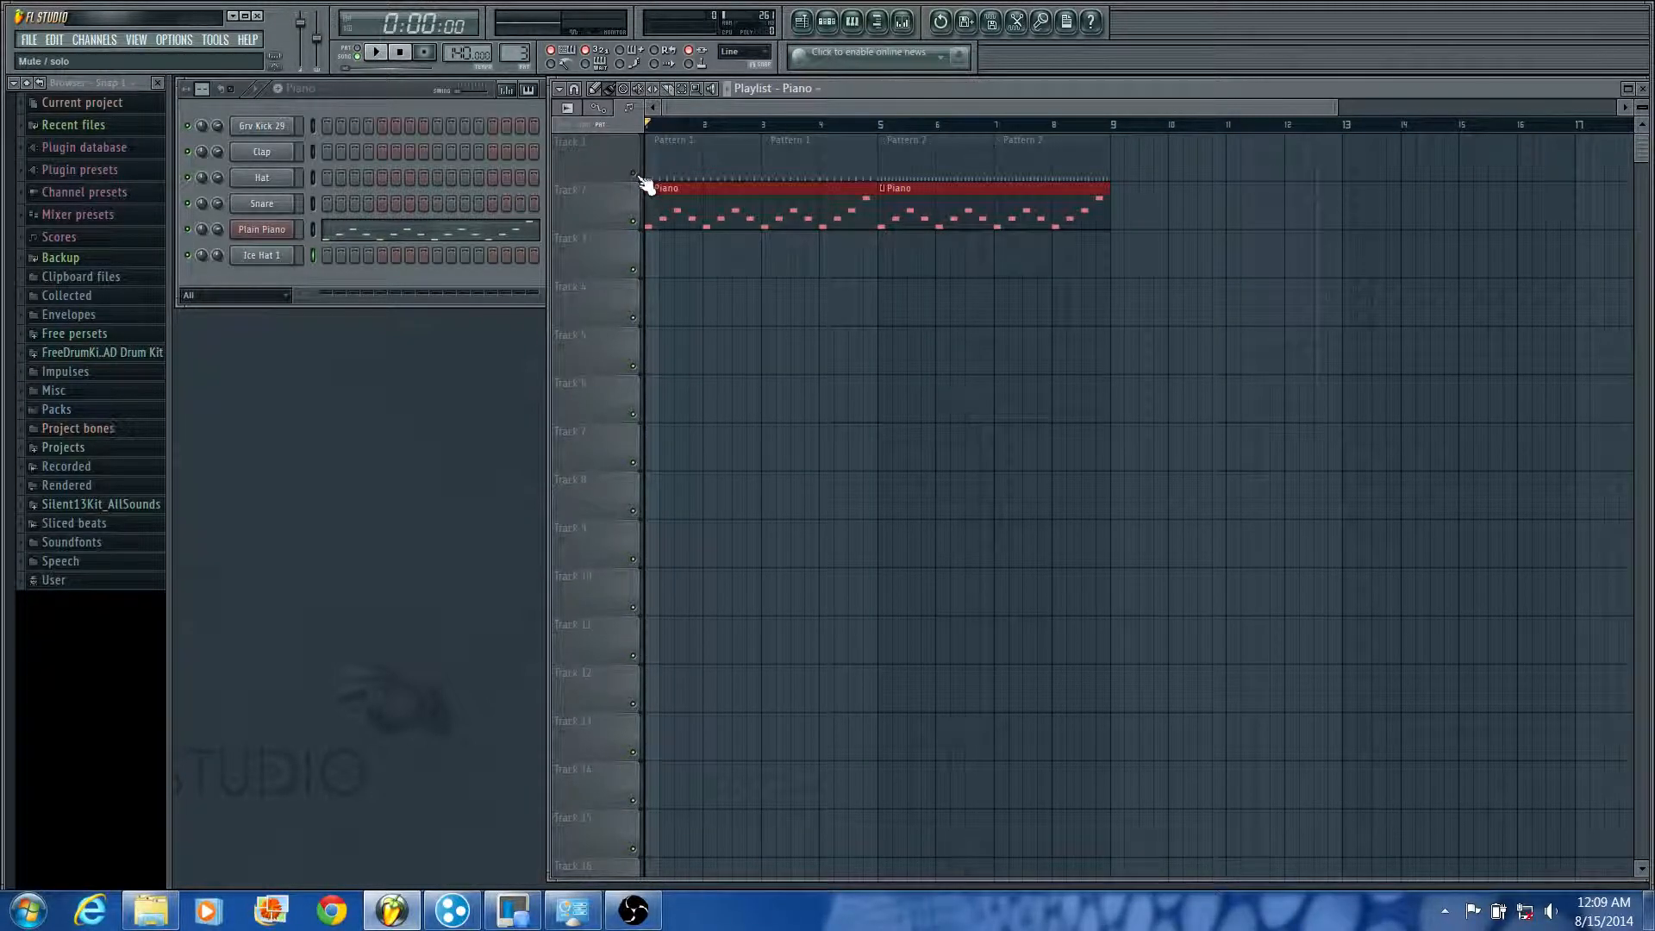
click(635, 173)
key(space)
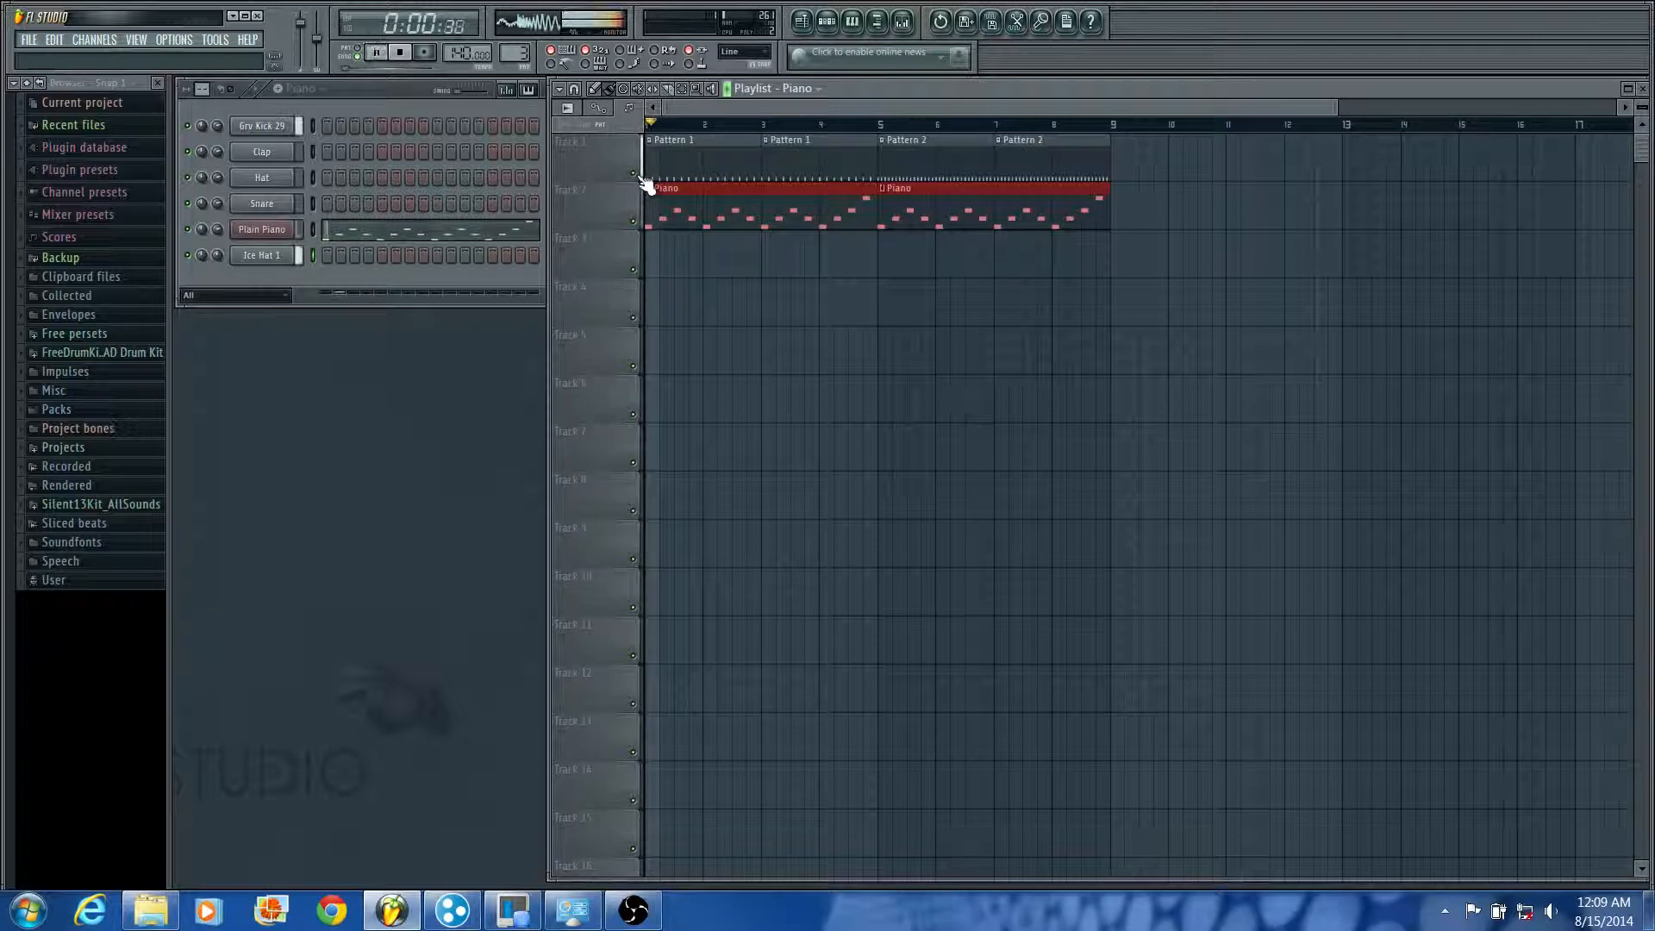
key(space)
right_click(633, 221)
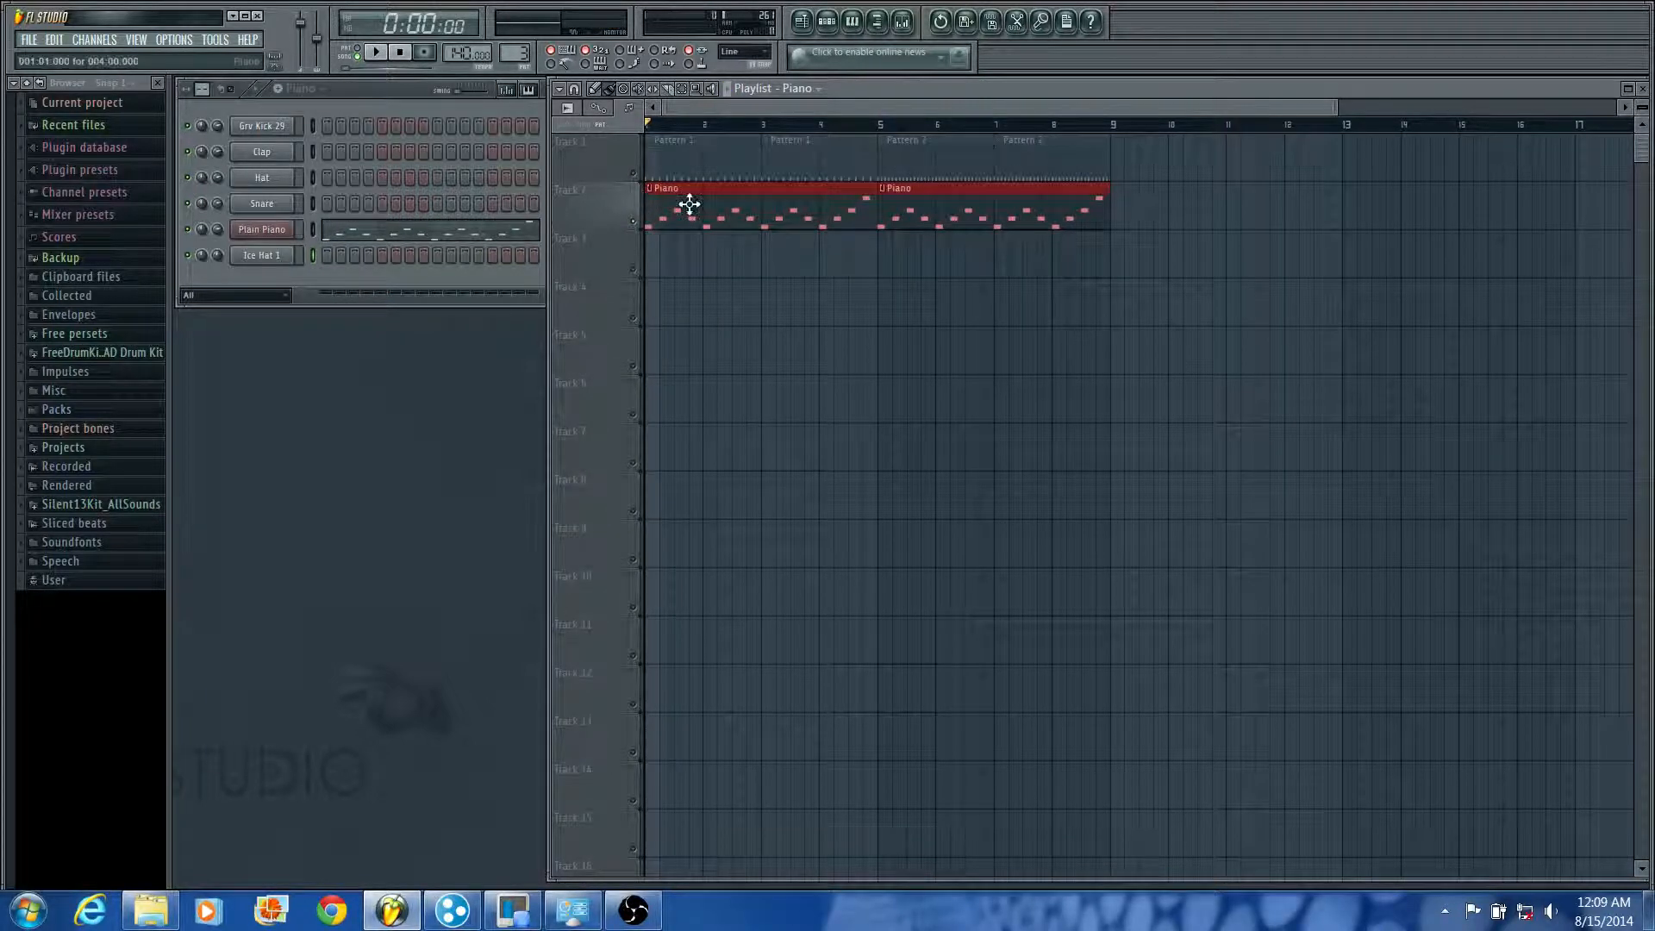
Step: Turn off the solo on Track 2 so that all playlist tracks are active again
click(633, 227)
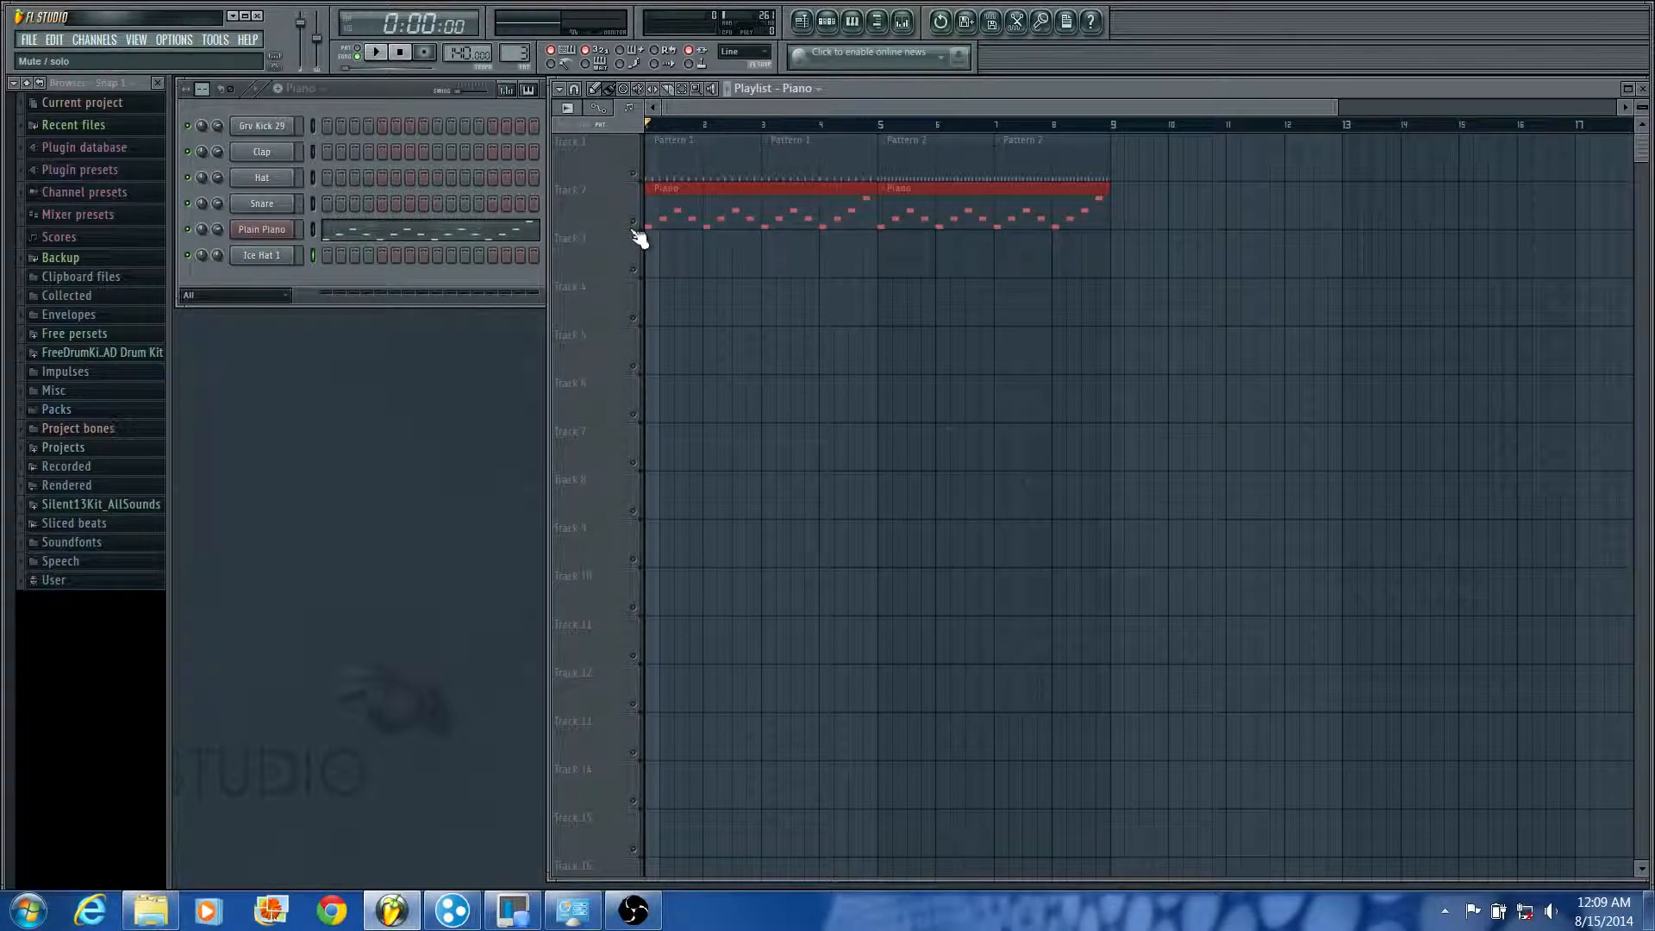
click(633, 227)
right_click(632, 226)
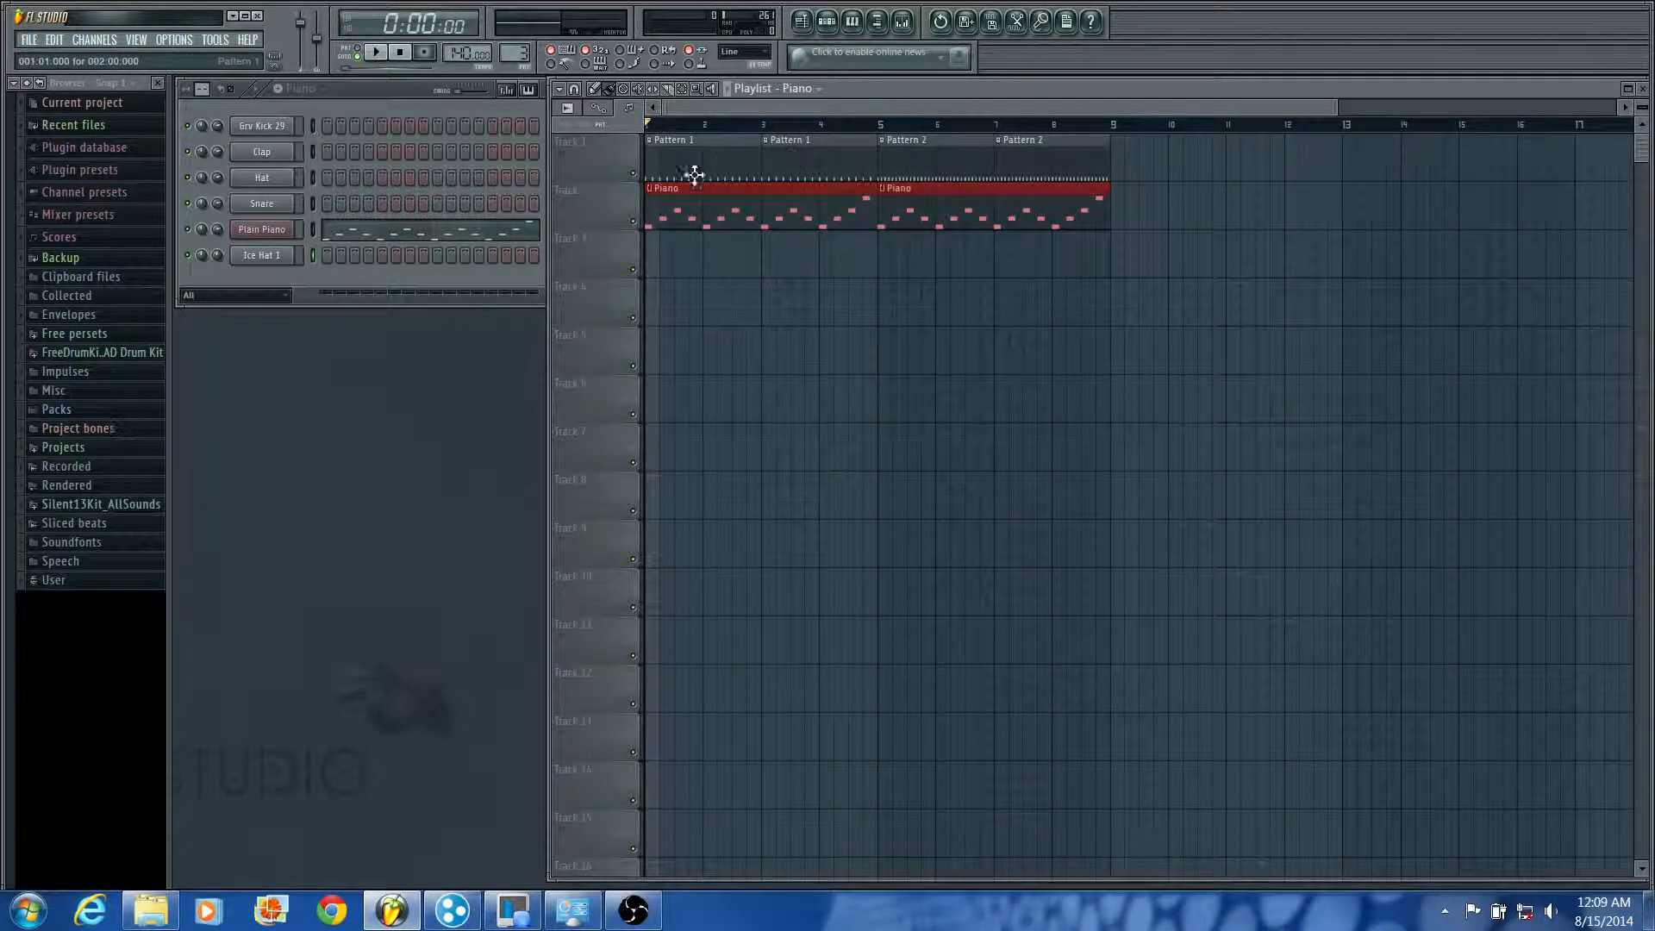
Step: Create an automation clip for the Plain Piano channel's volume
click(338, 271)
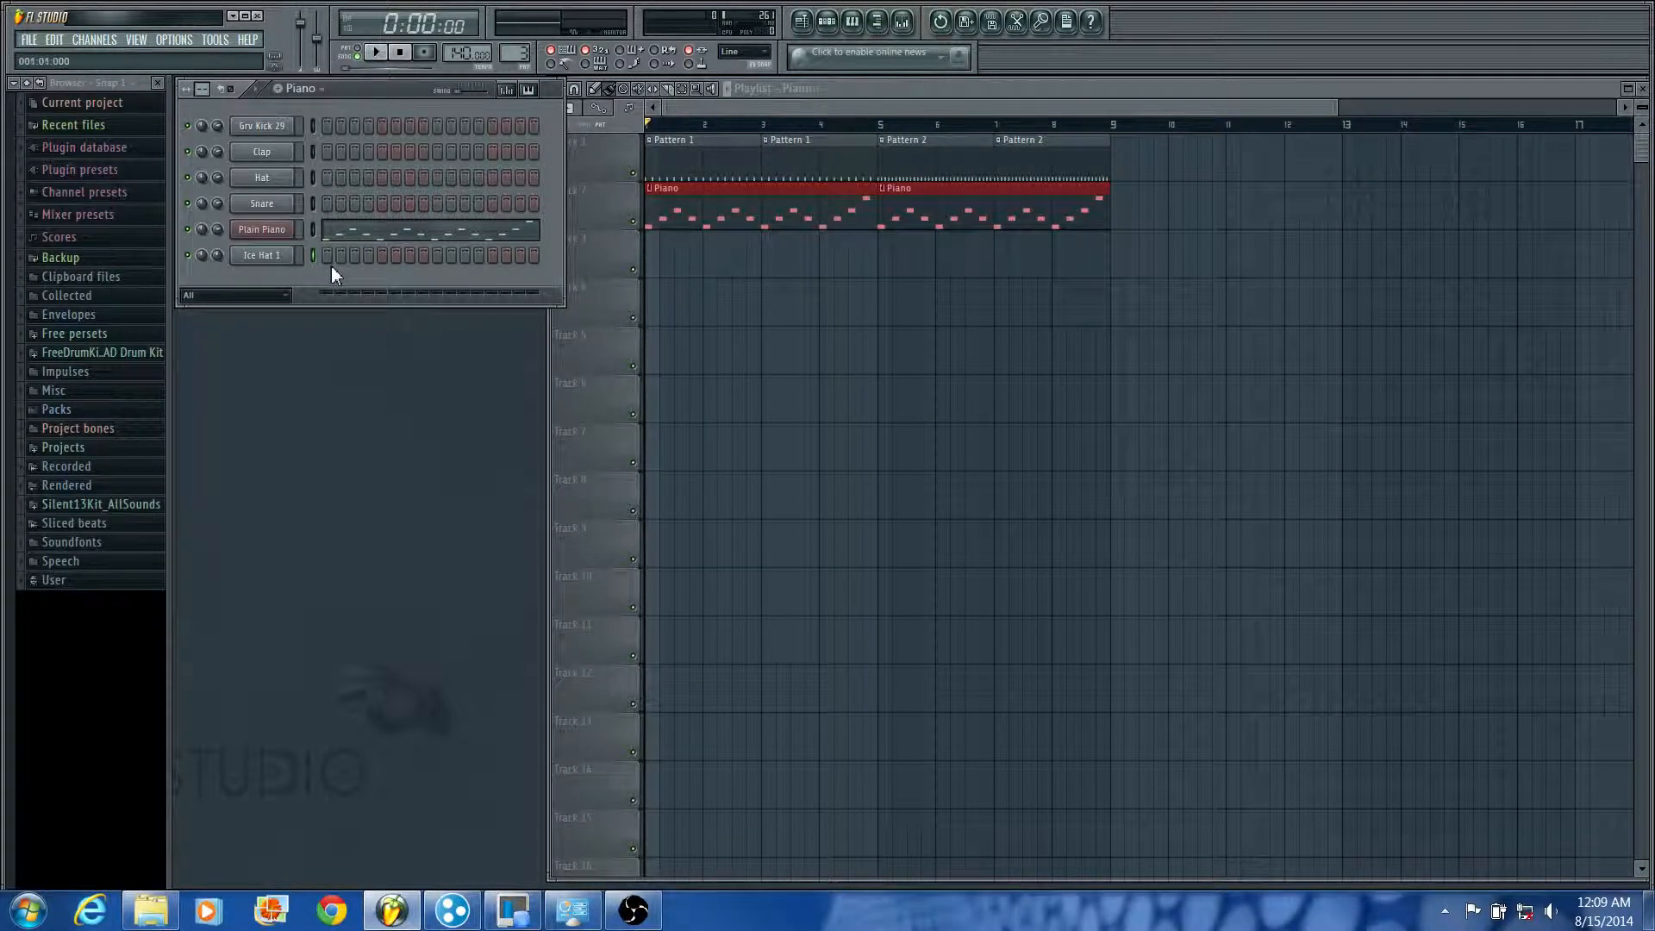
click(973, 91)
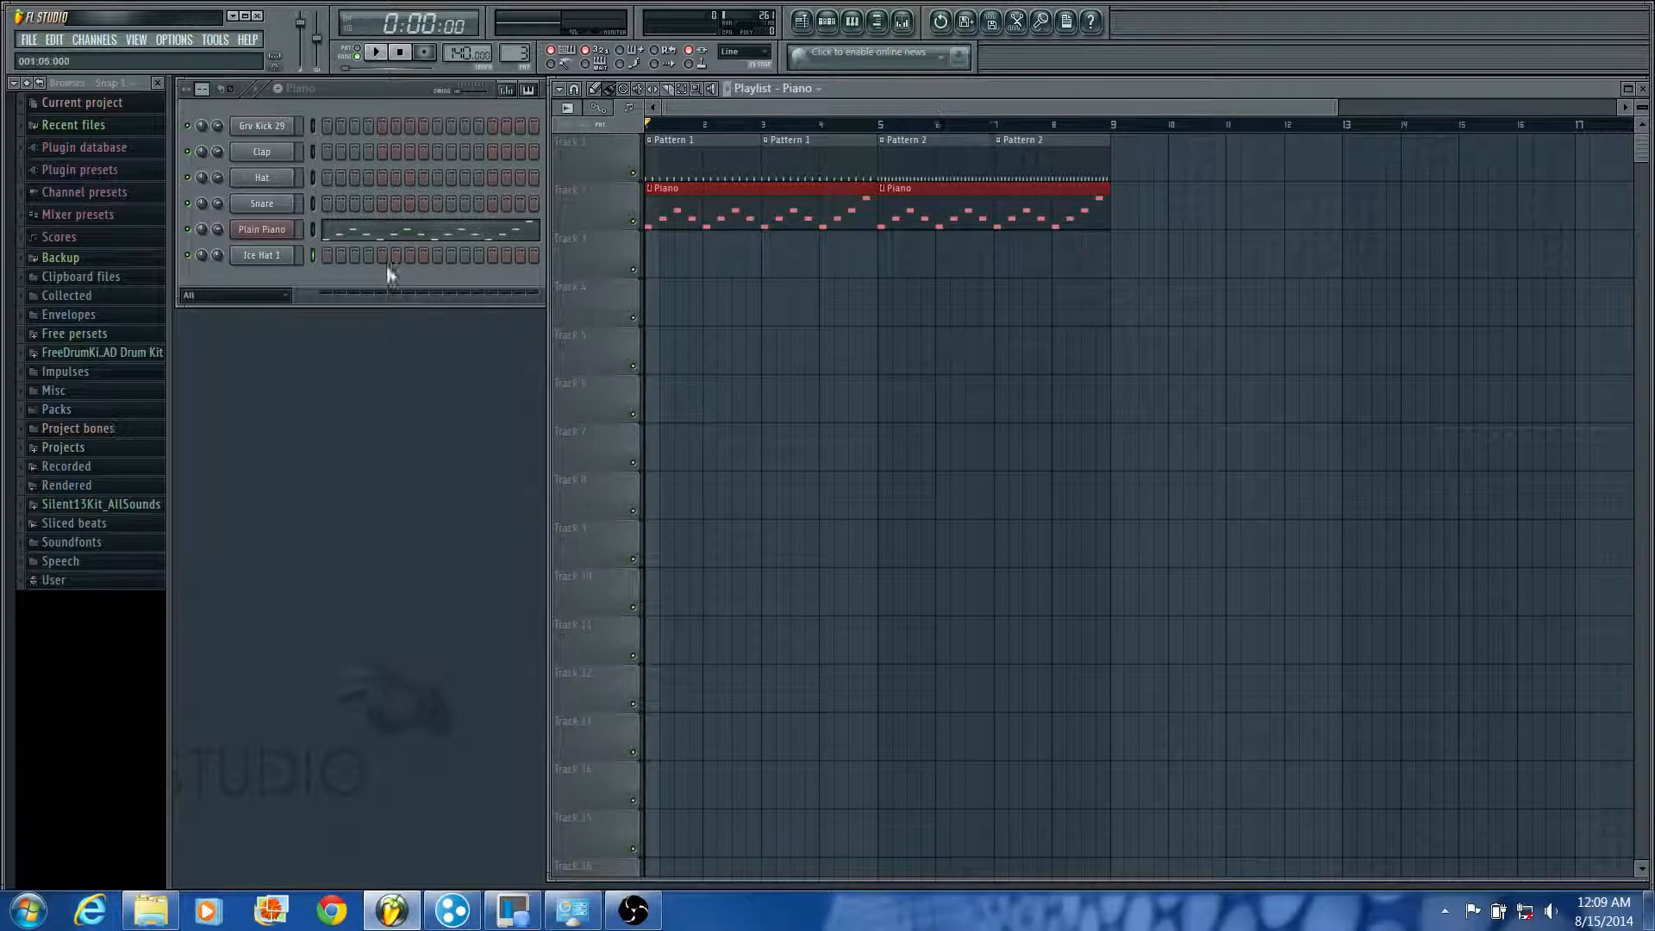
click(334, 274)
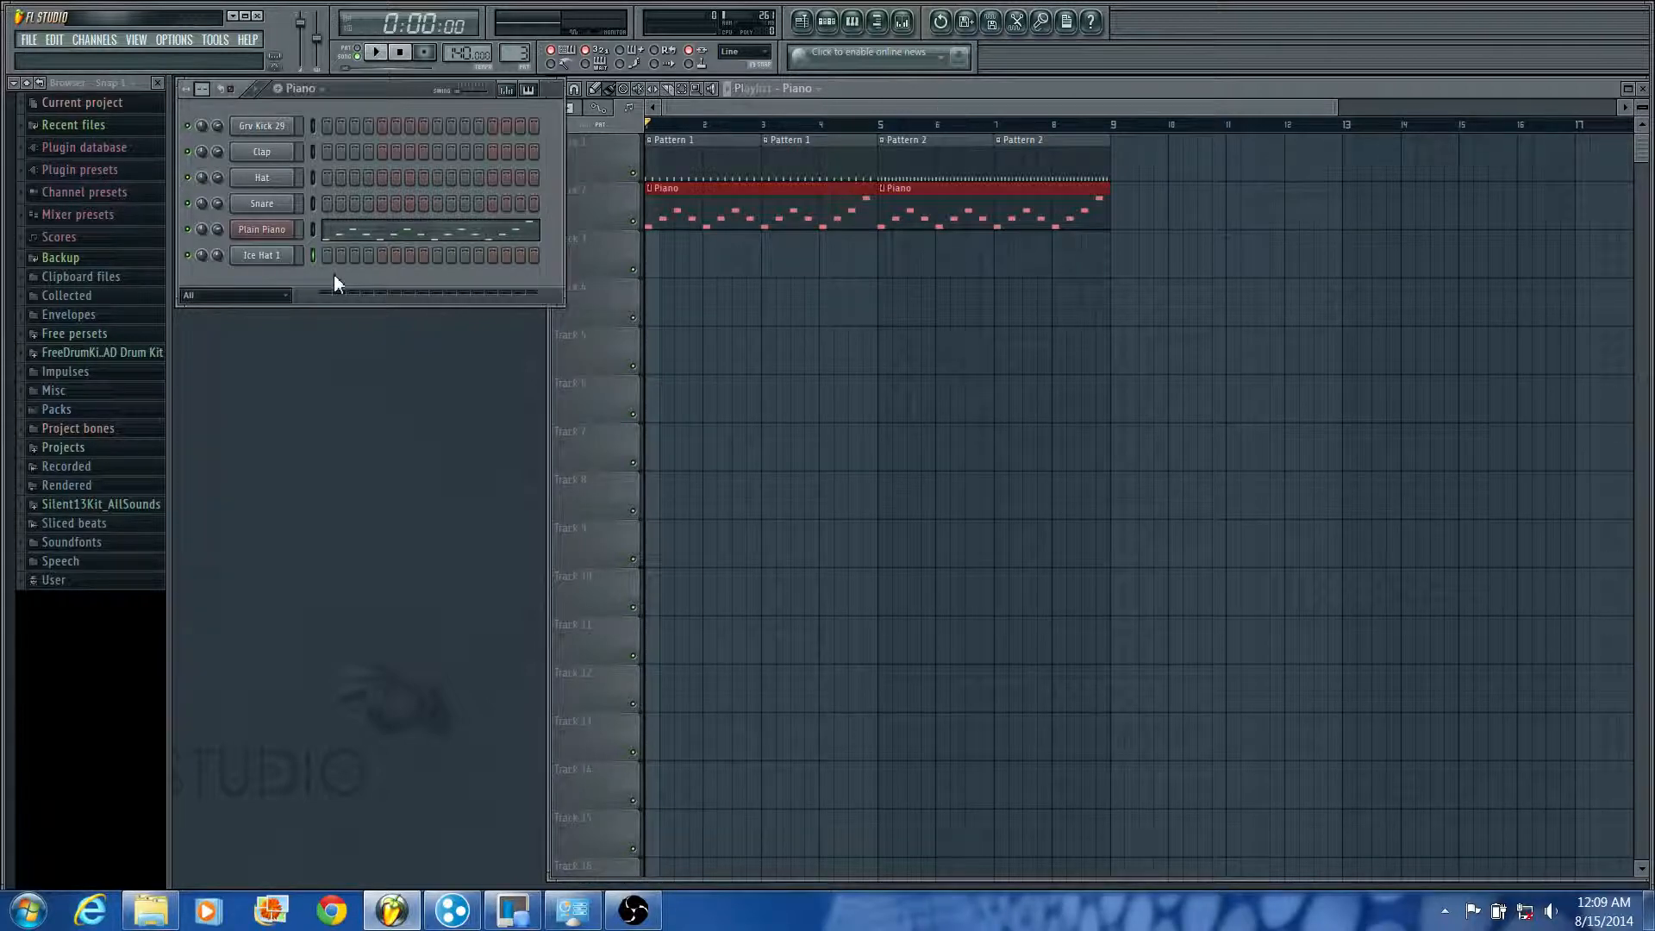
right_click(215, 236)
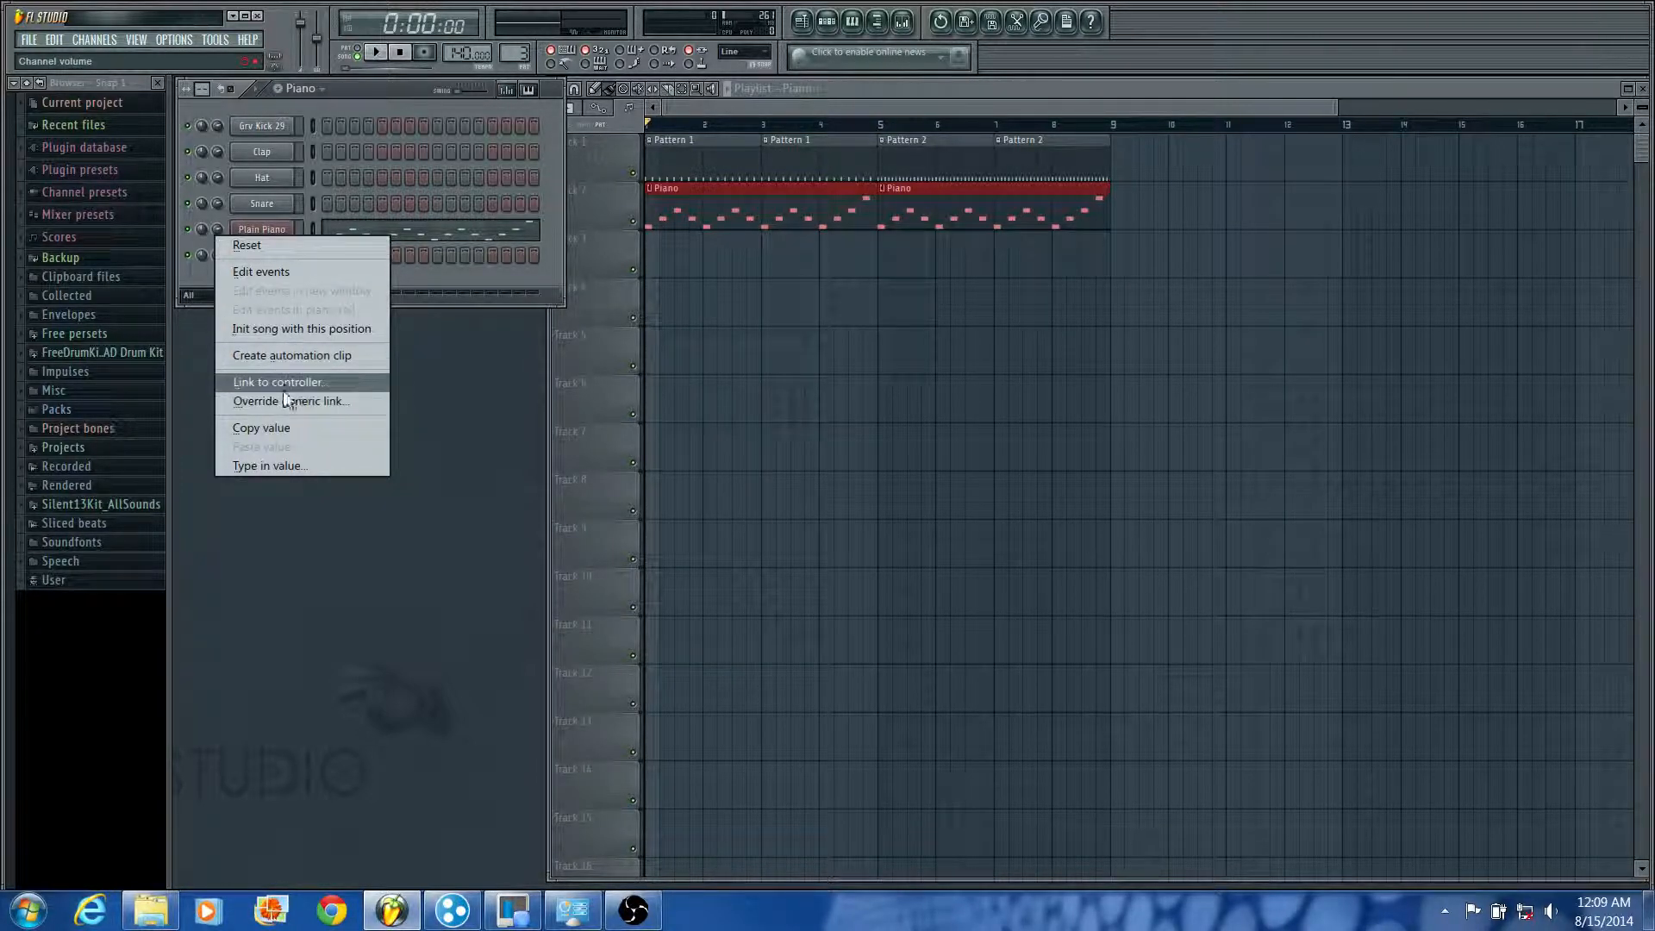
click(281, 355)
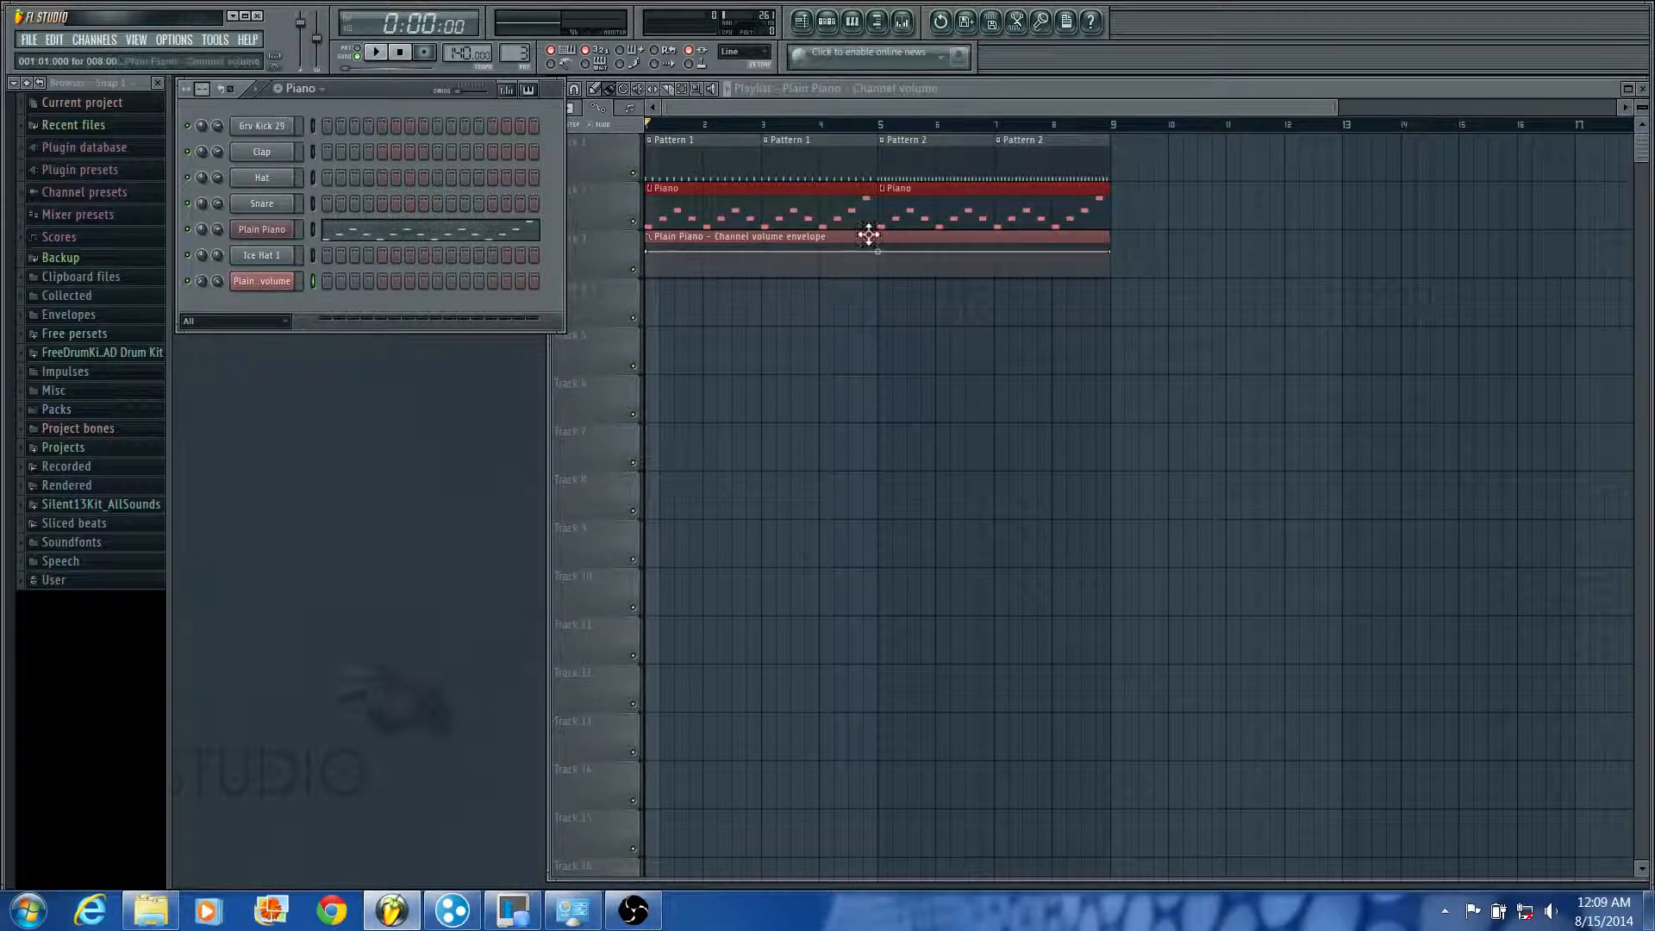
Step: Lower the start of the Plain Piano volume envelope, bend it into a gradually rising curve, and play the song
drag(656, 253, 649, 268)
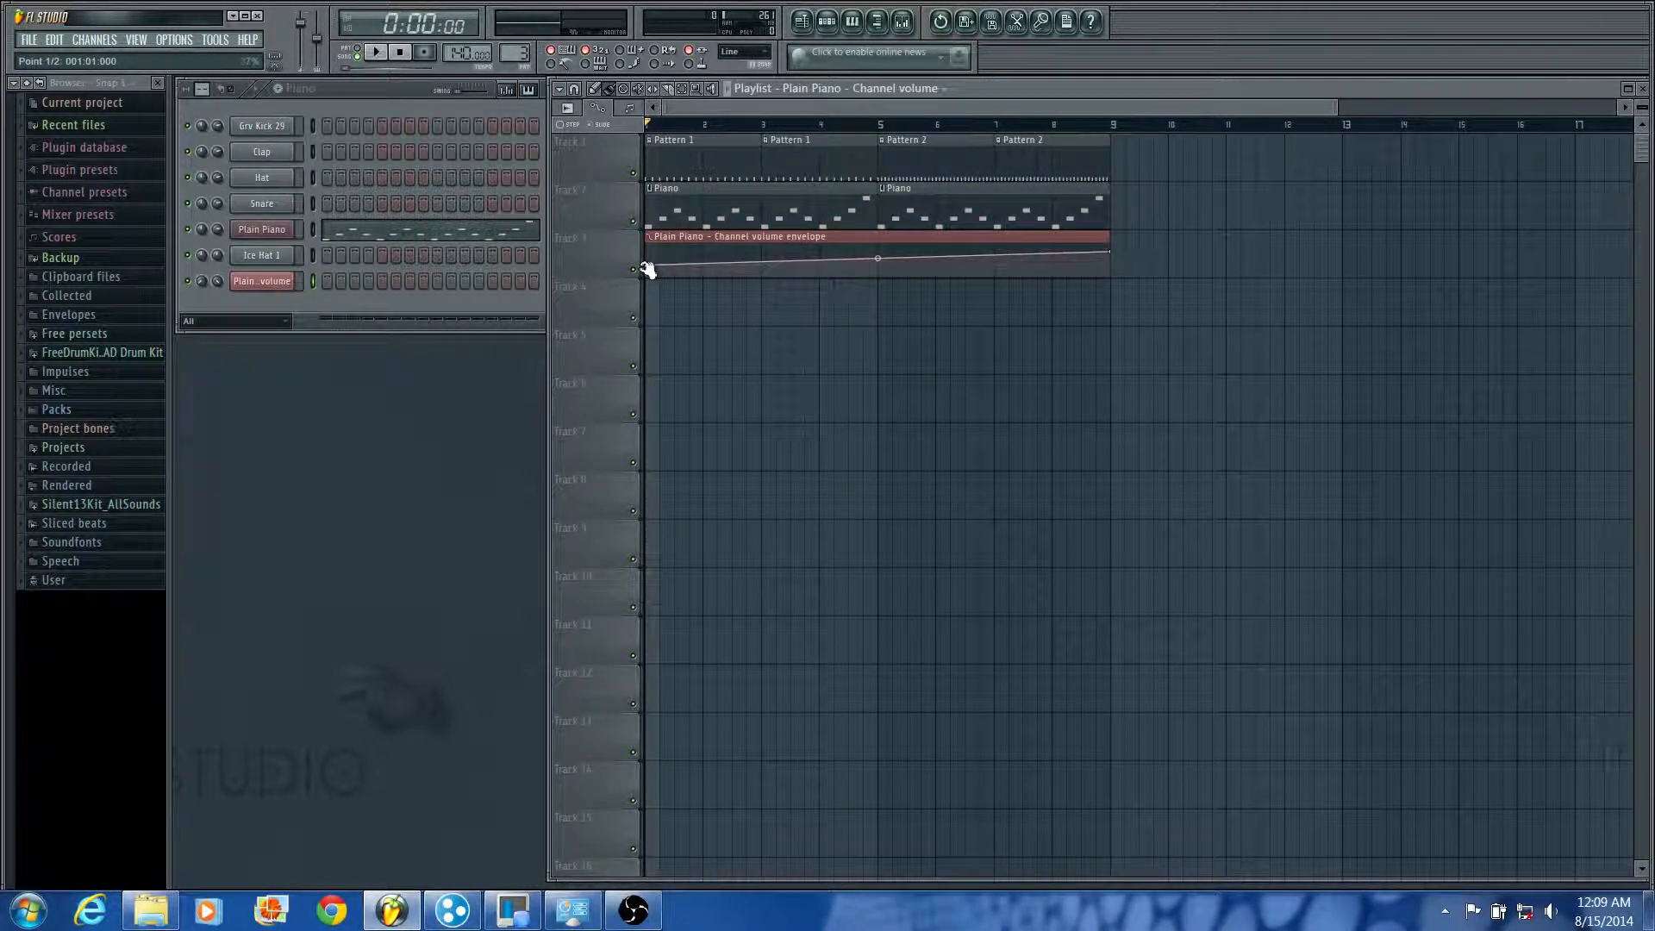
drag(879, 259, 878, 271)
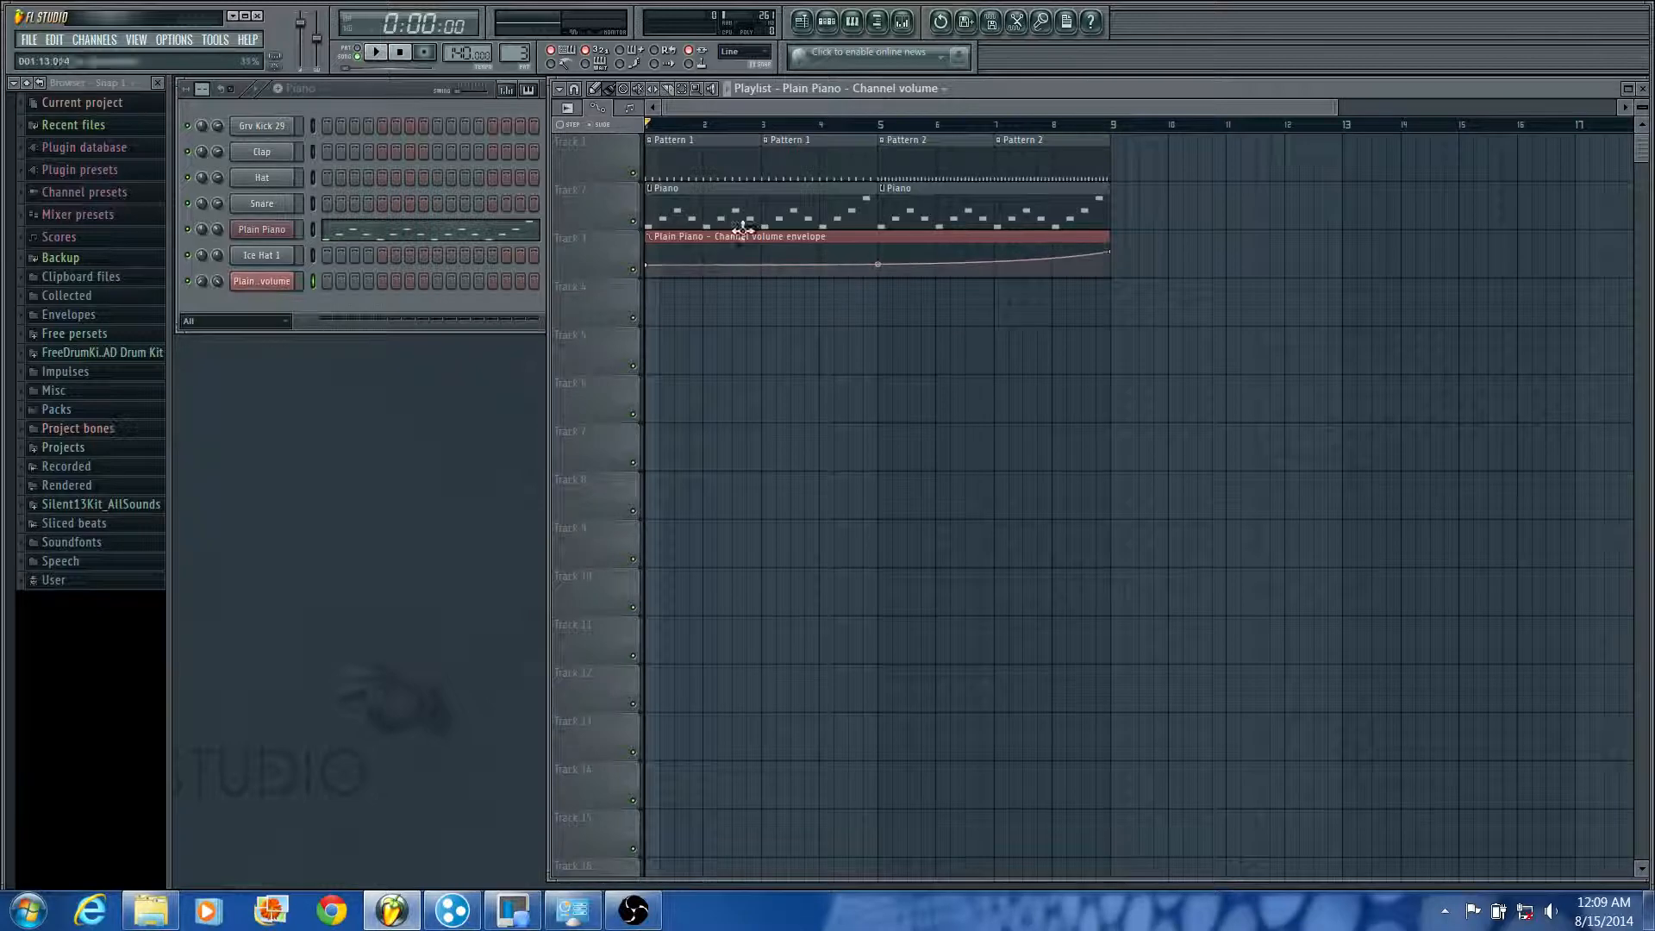
drag(653, 269, 650, 272)
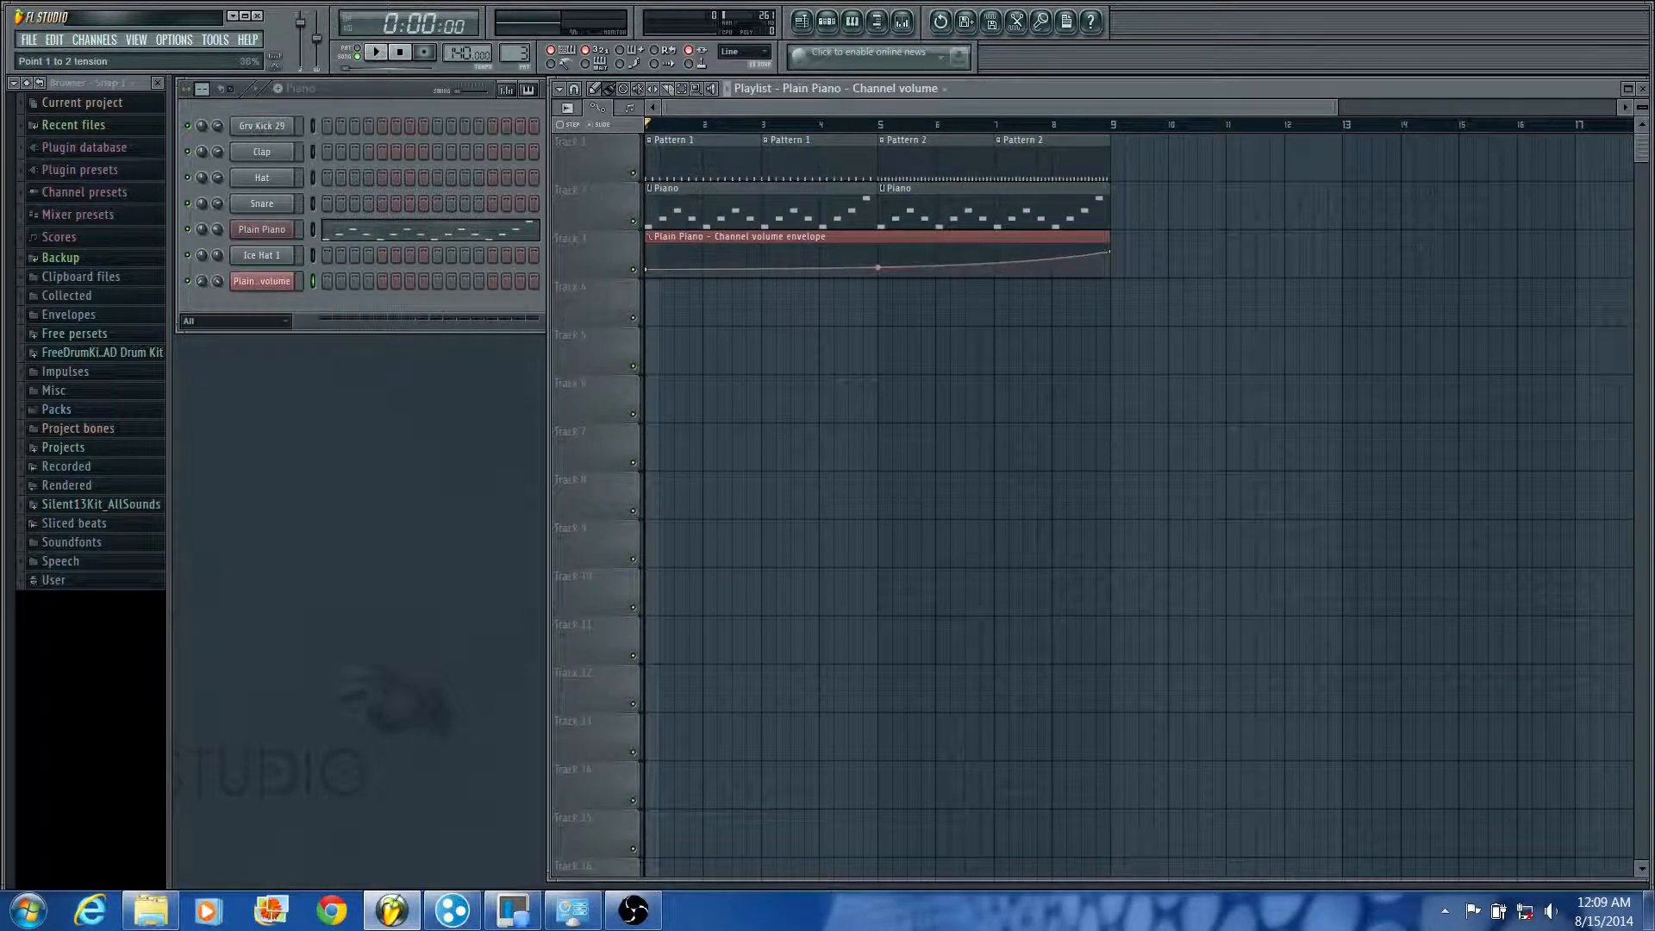
key(space)
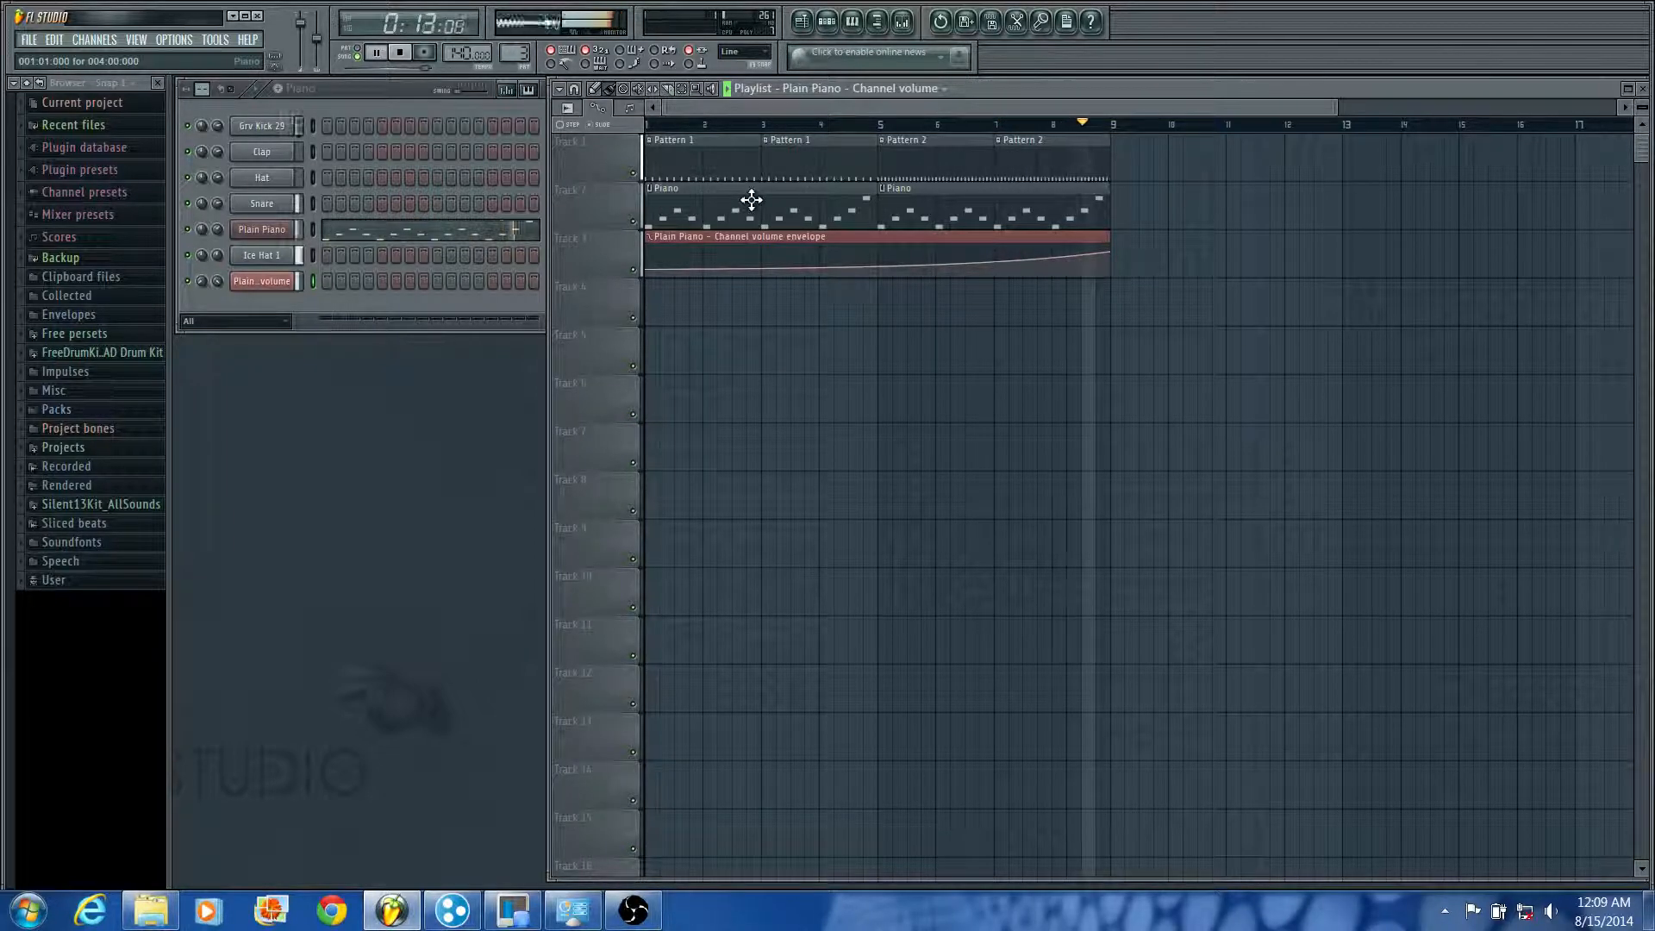
key(space)
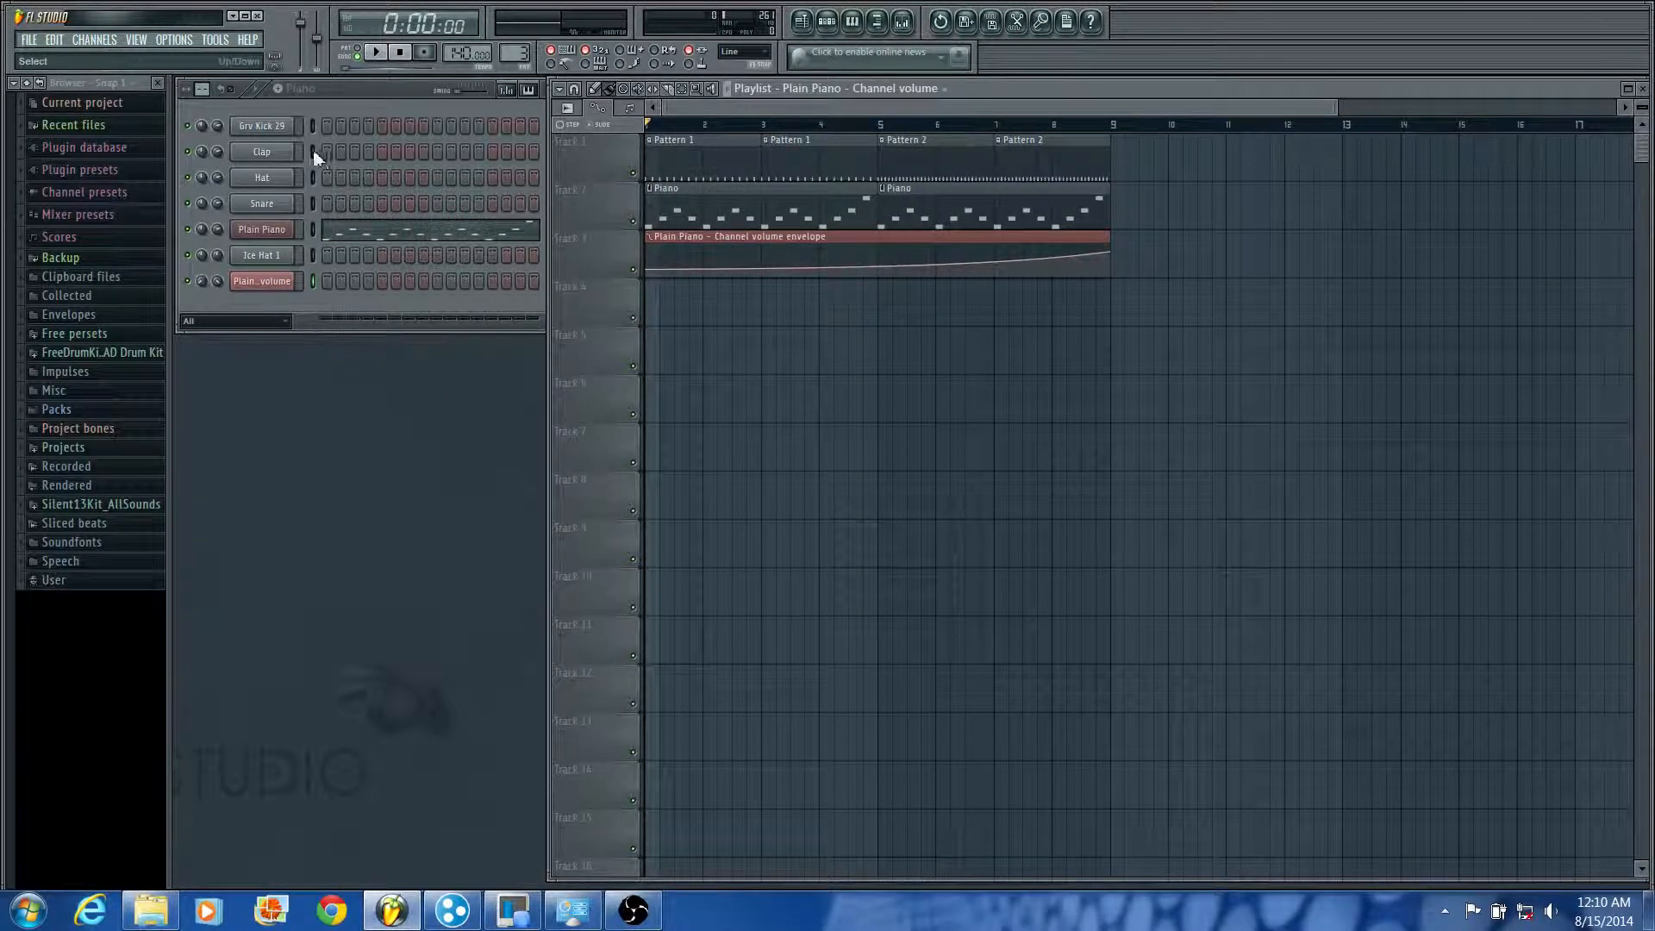
Step: Open the channel settings of Grv Kick 29 and shift the settings window slightly
click(262, 127)
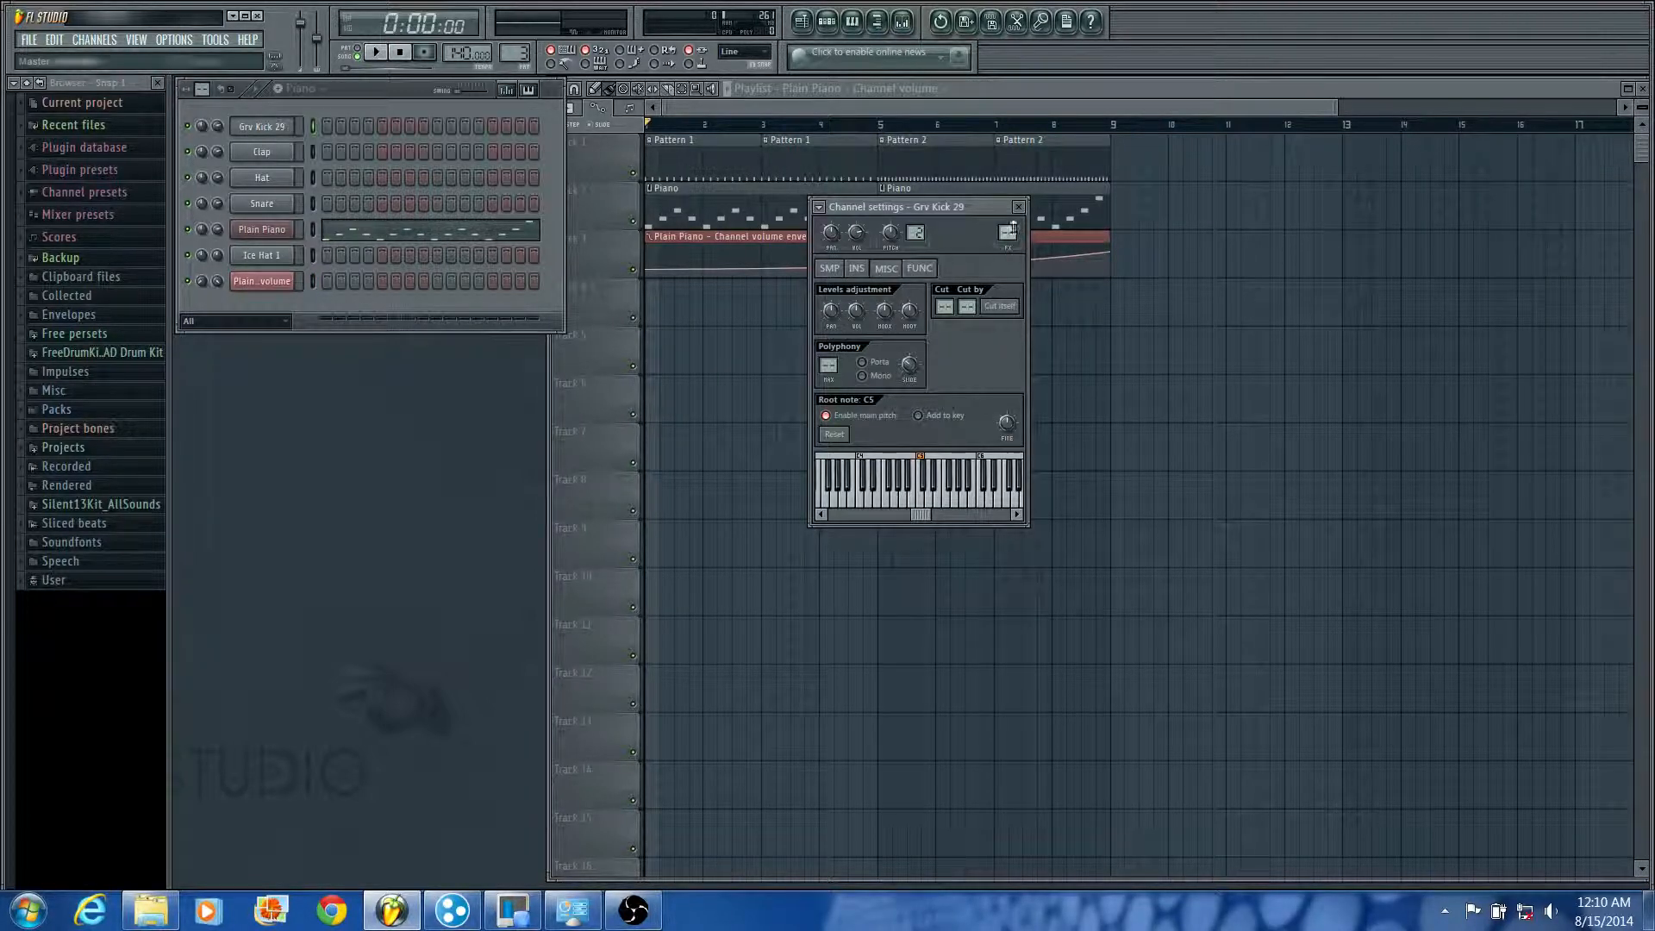
click(269, 129)
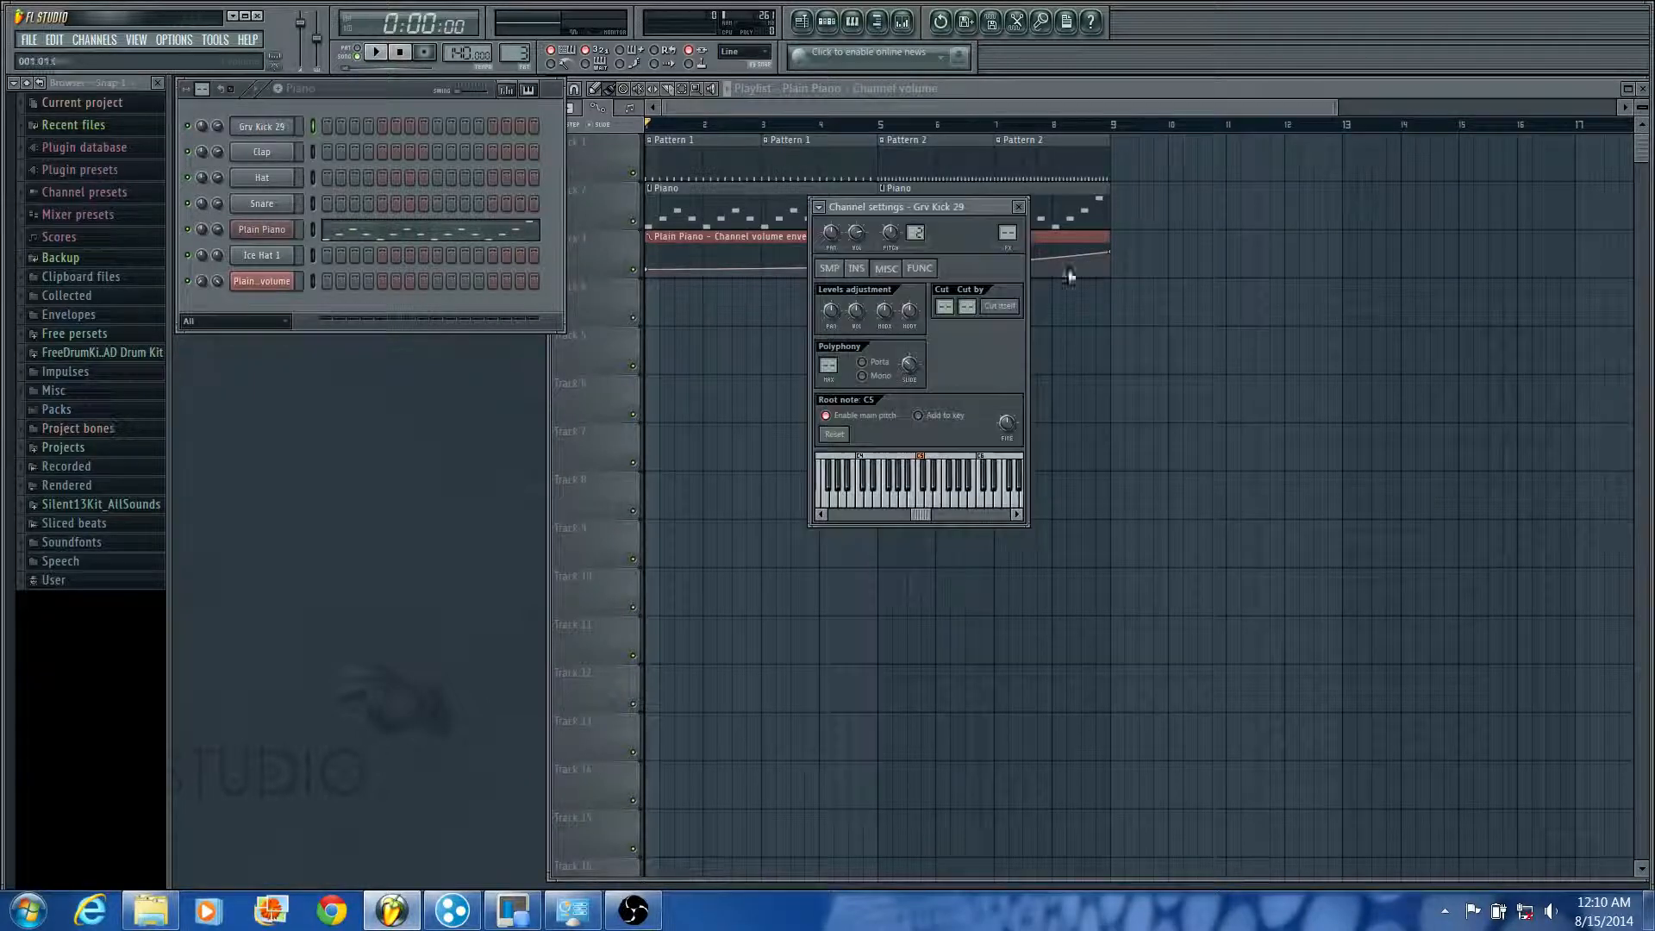
mouse_move(948, 207)
mouse_down()
mouse_move(958, 256)
mouse_move(936, 211)
mouse_up()
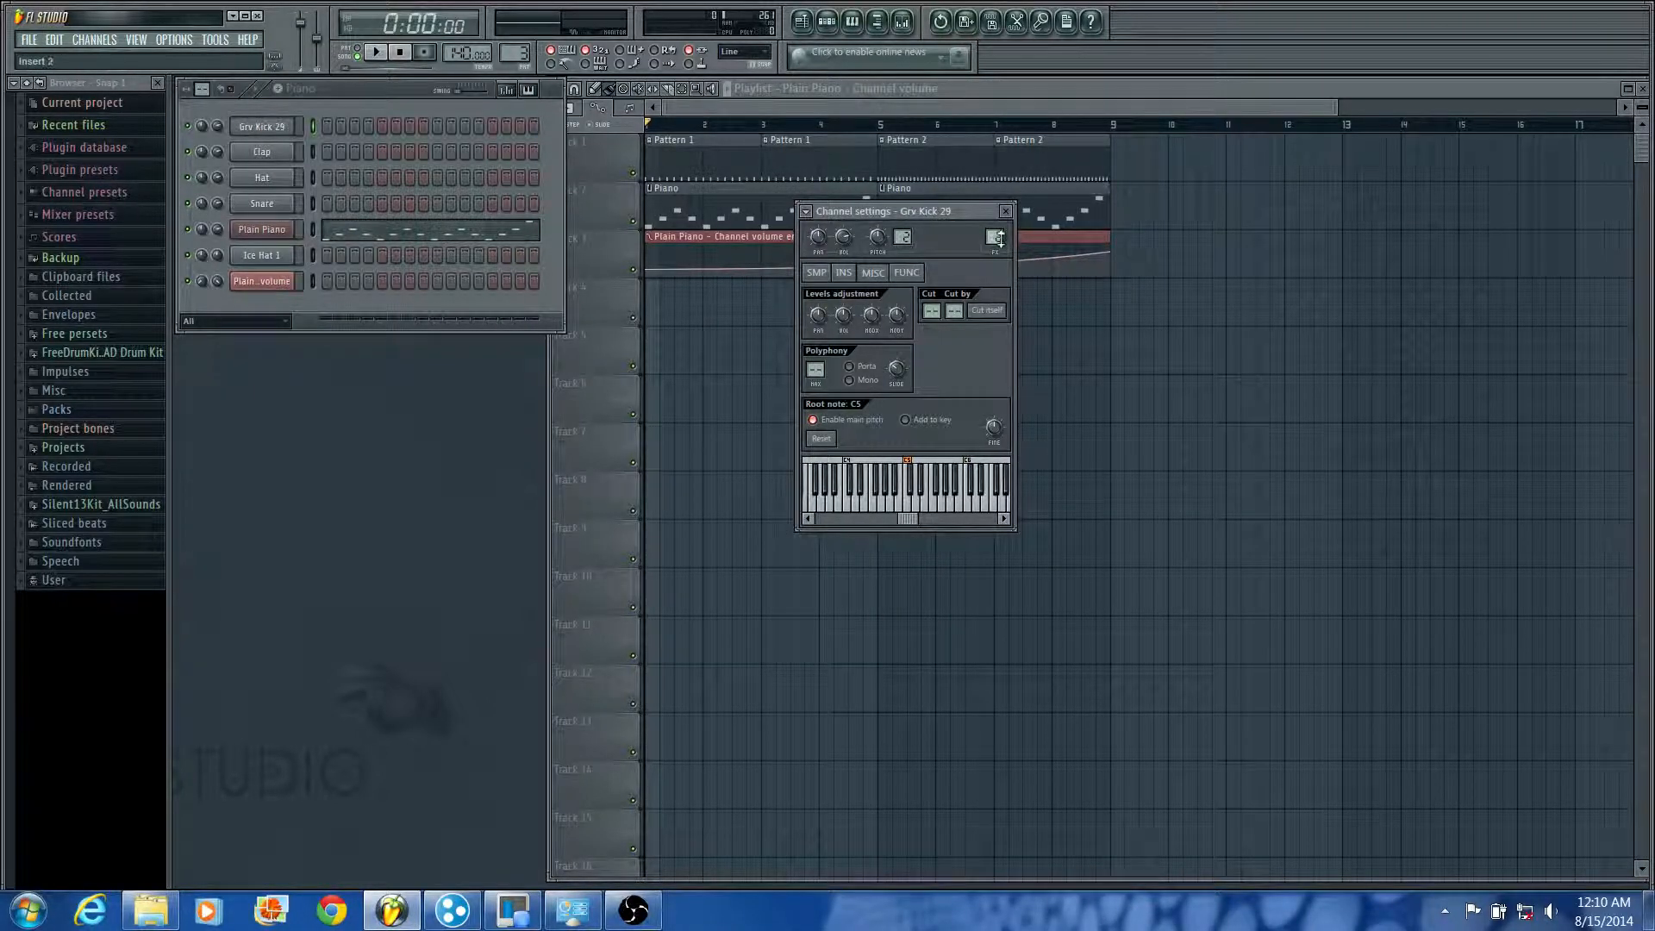
Step: Open the mixer, view the effects available for Insert 1's first slot, and close it without choosing one
click(901, 21)
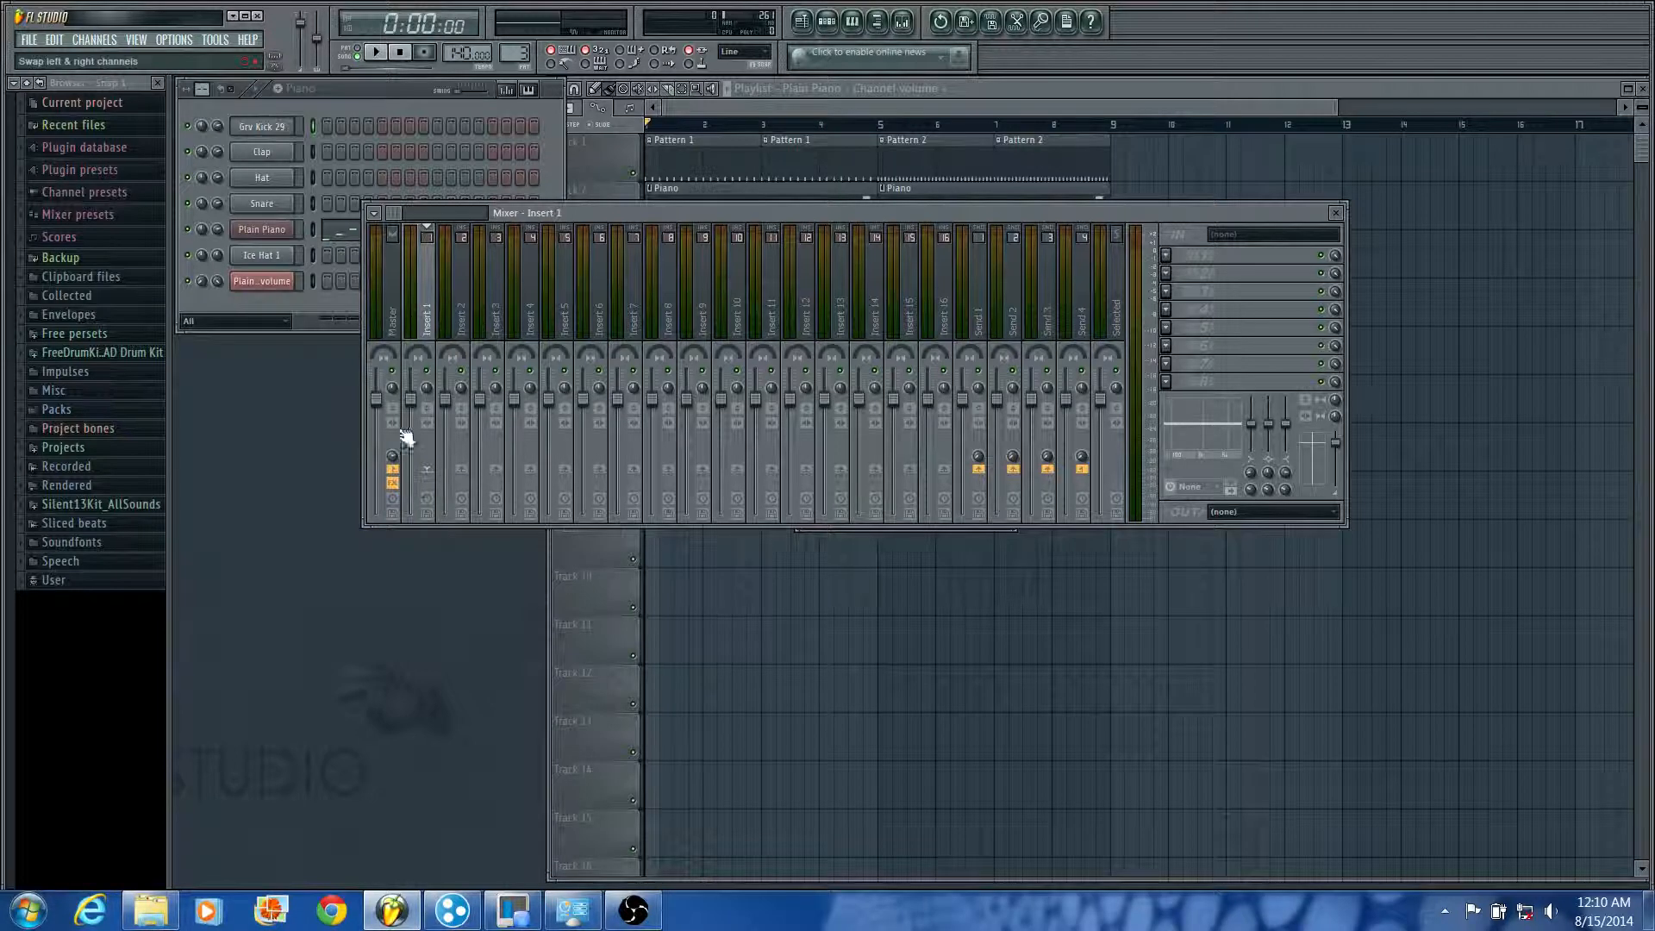
click(1174, 257)
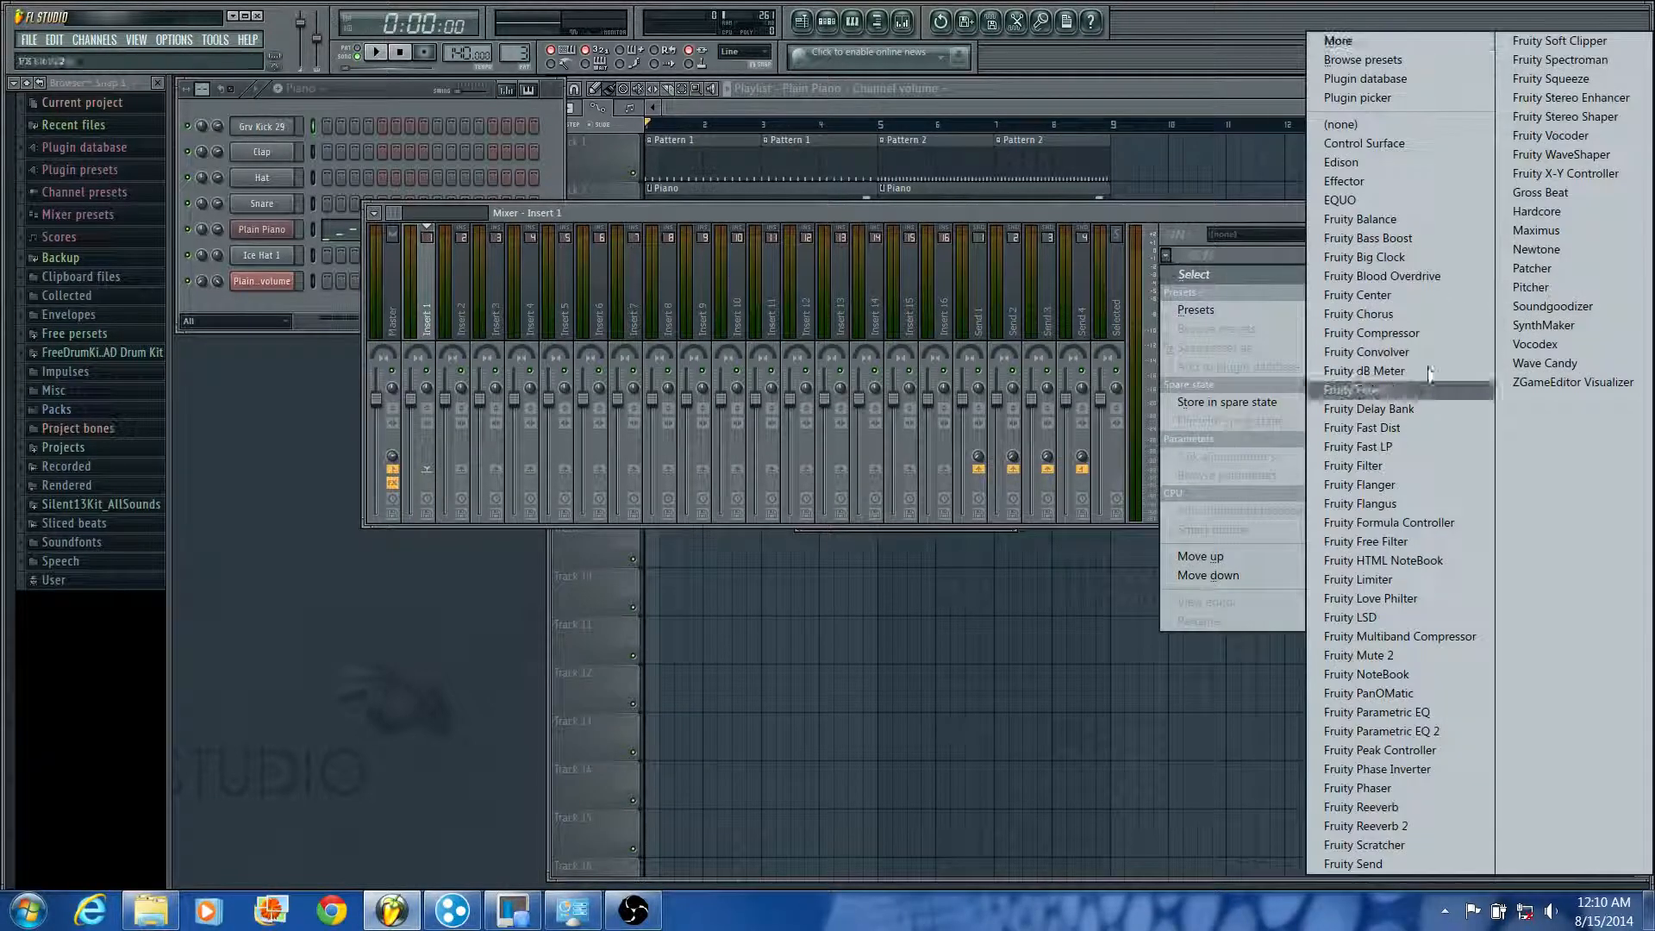
click(1200, 225)
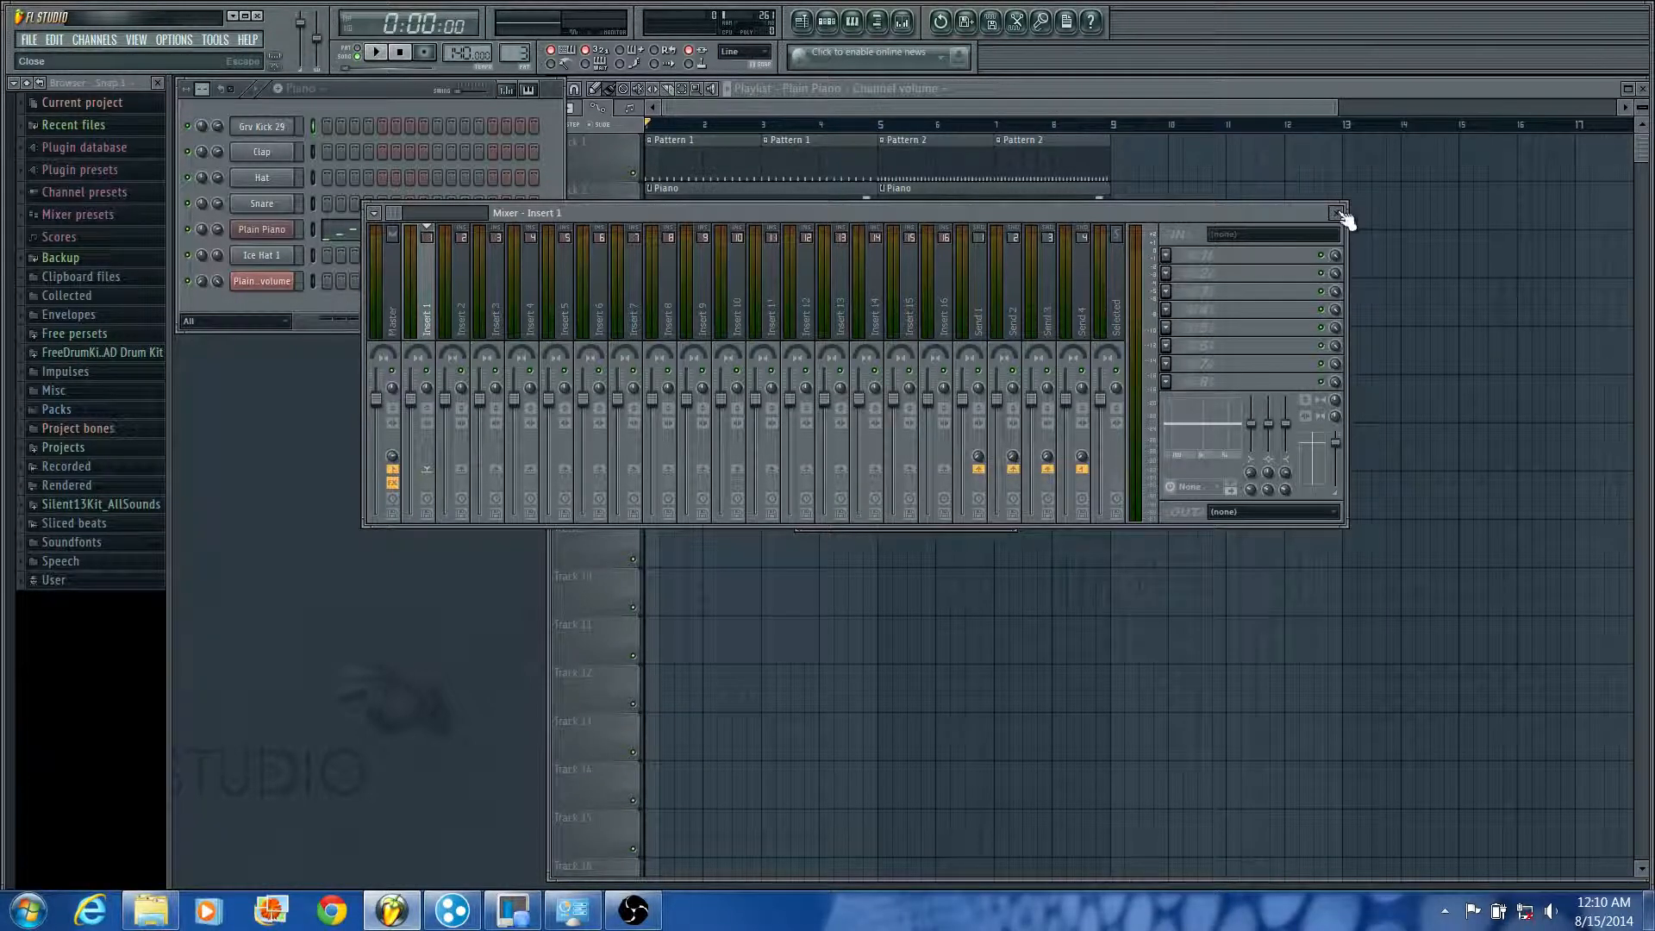
click(1339, 214)
click(1080, 107)
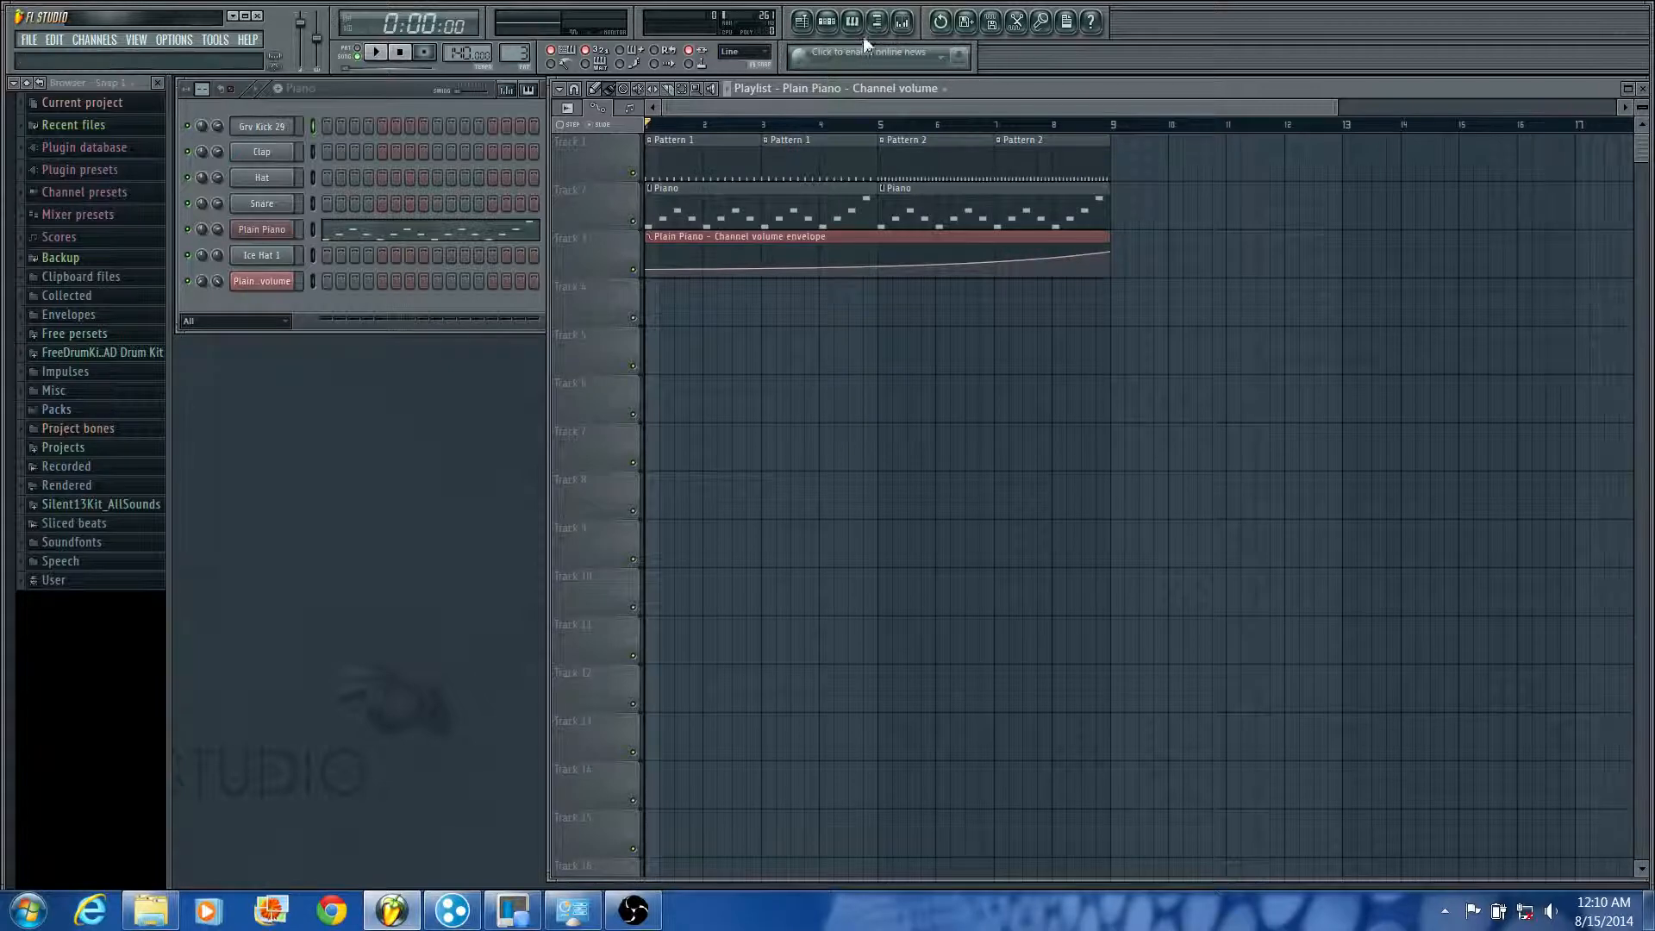
Step: Delete the Piano clip at bar 1 of Track 2 and restore it
key(space)
key(space)
click(791, 186)
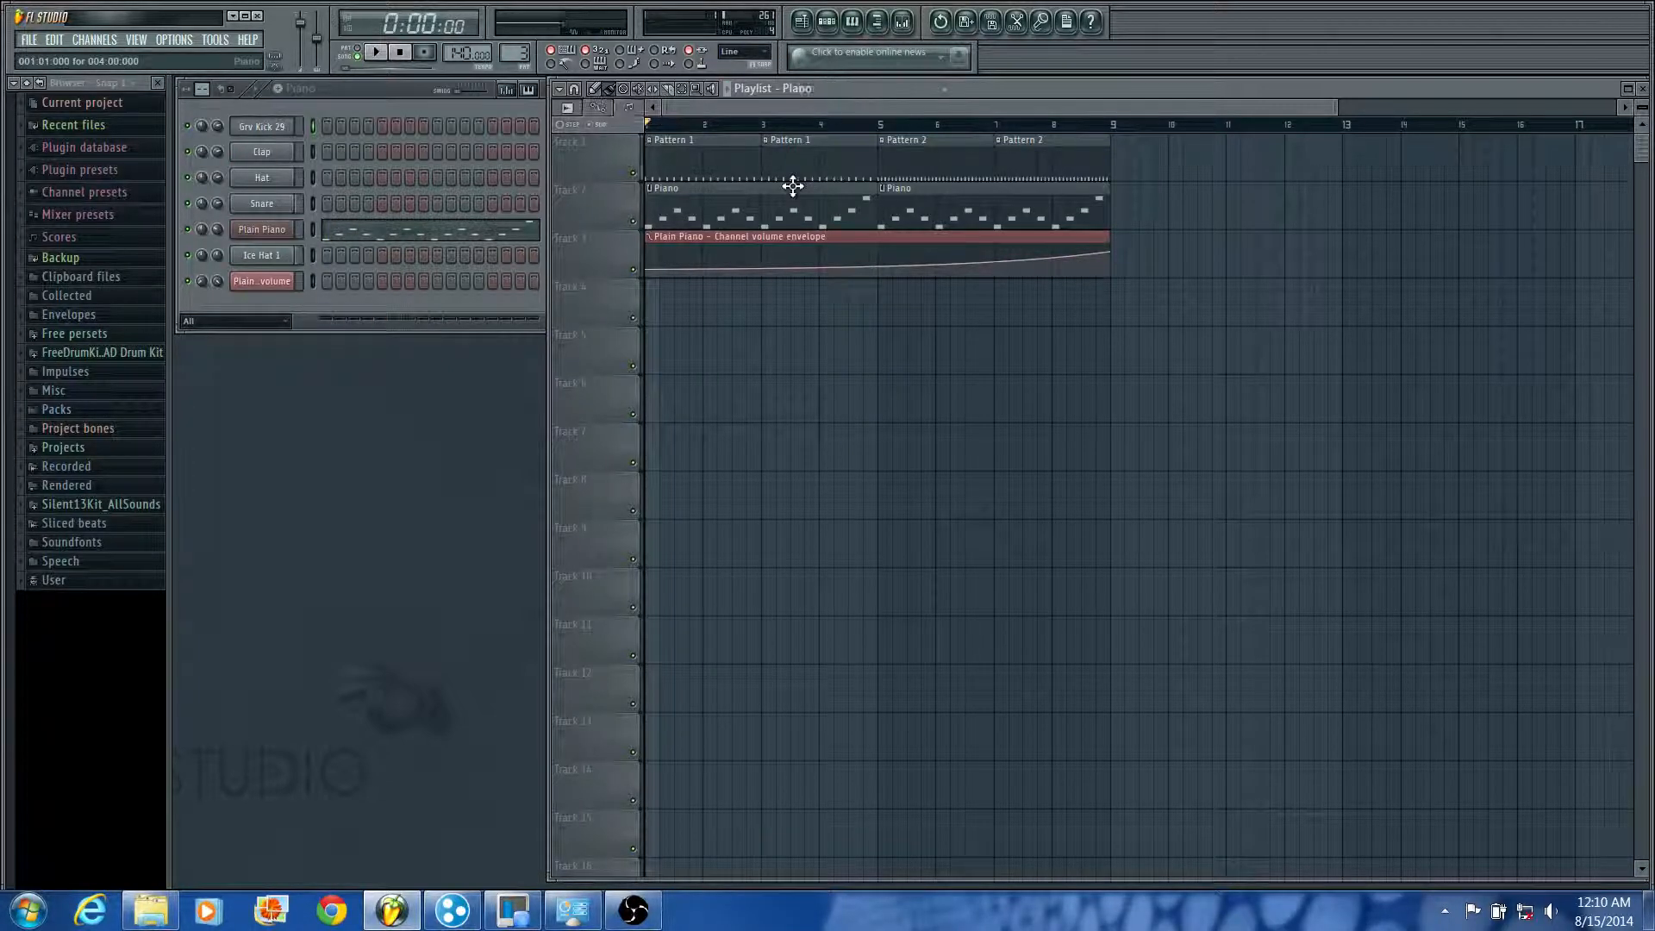
right_click(782, 213)
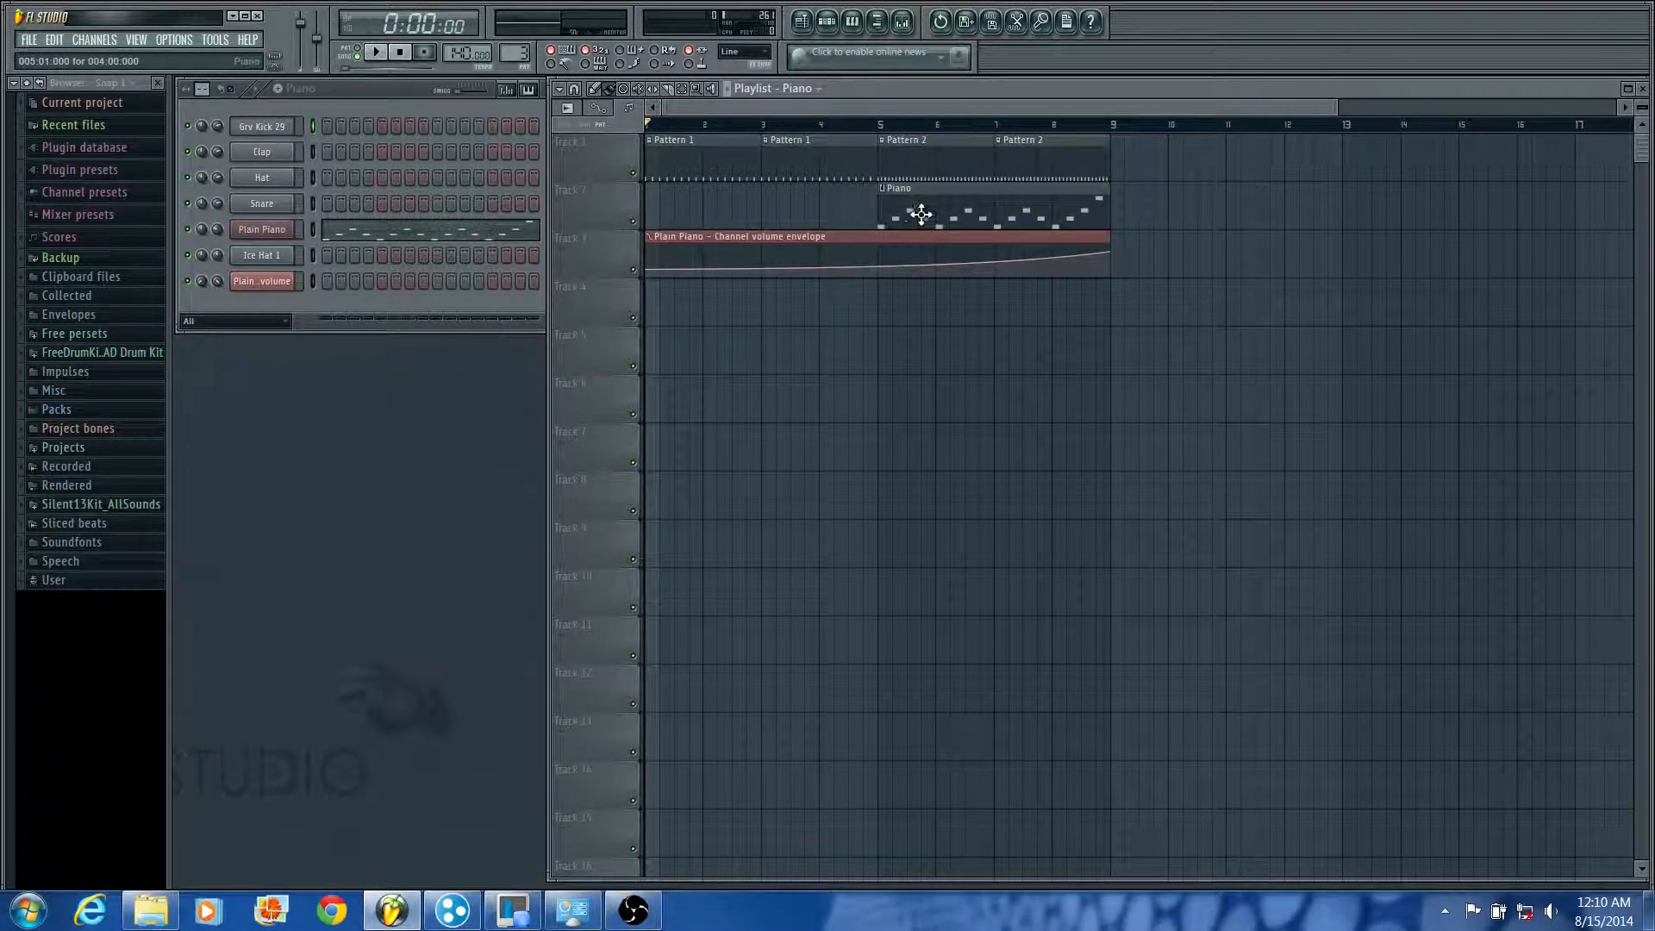
drag(993, 215, 1039, 421)
Step: Duplicate all the playlist clips so the copies start at bar 9, and delete the copies
drag(1325, 362, 724, 284)
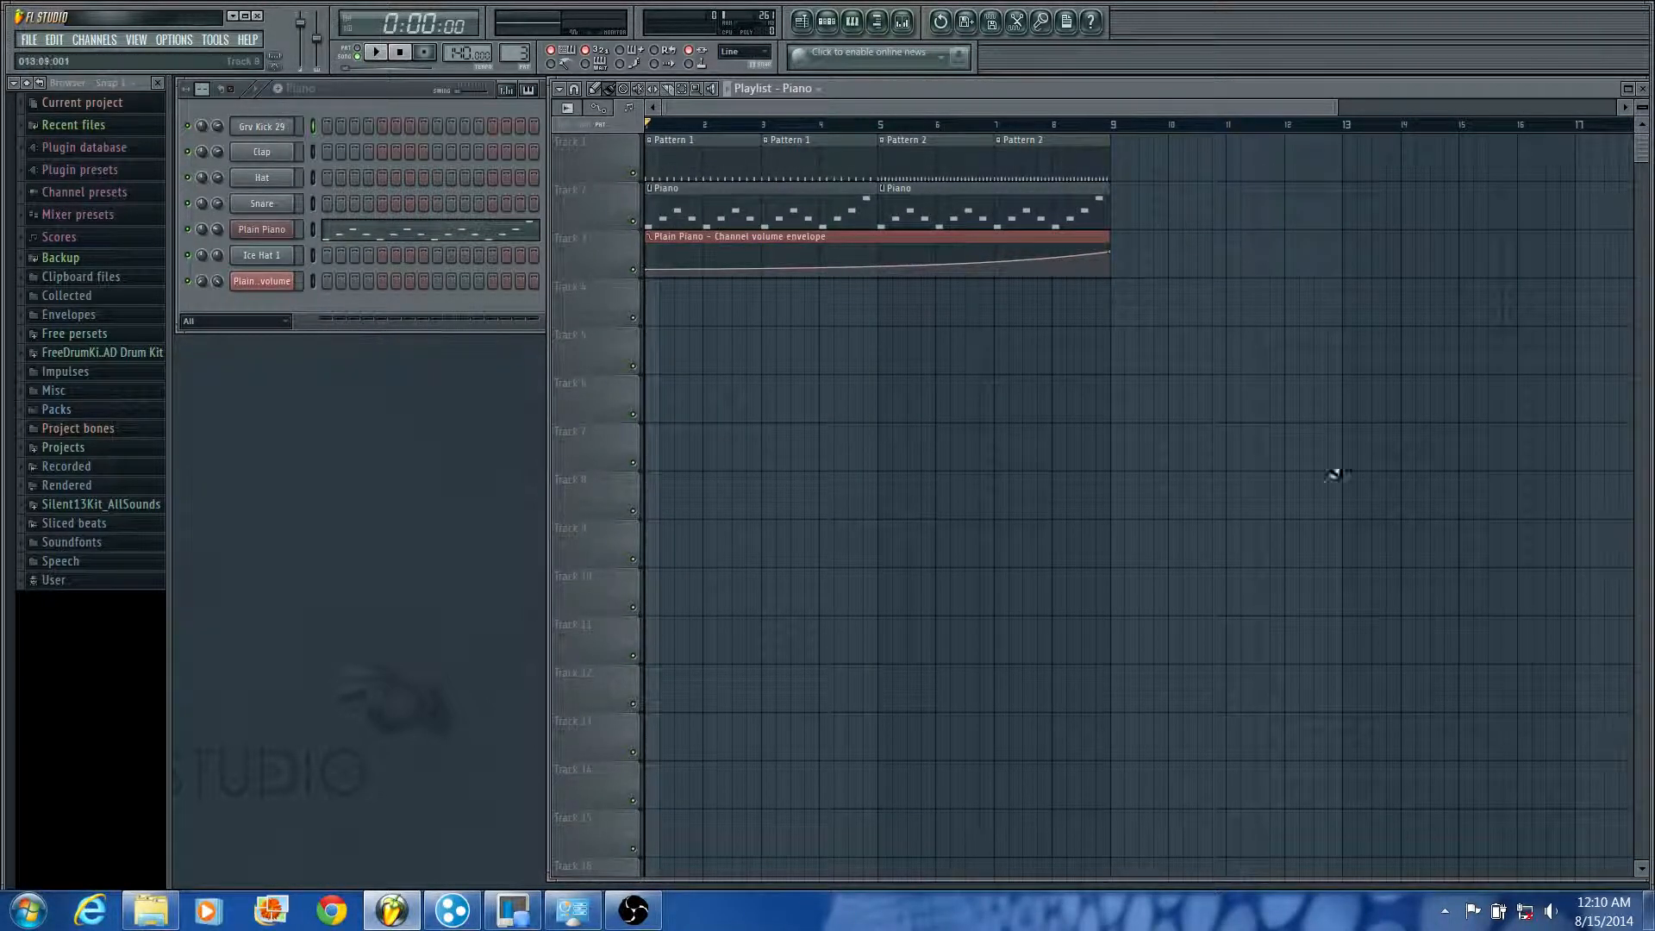
drag(1440, 613, 1201, 221)
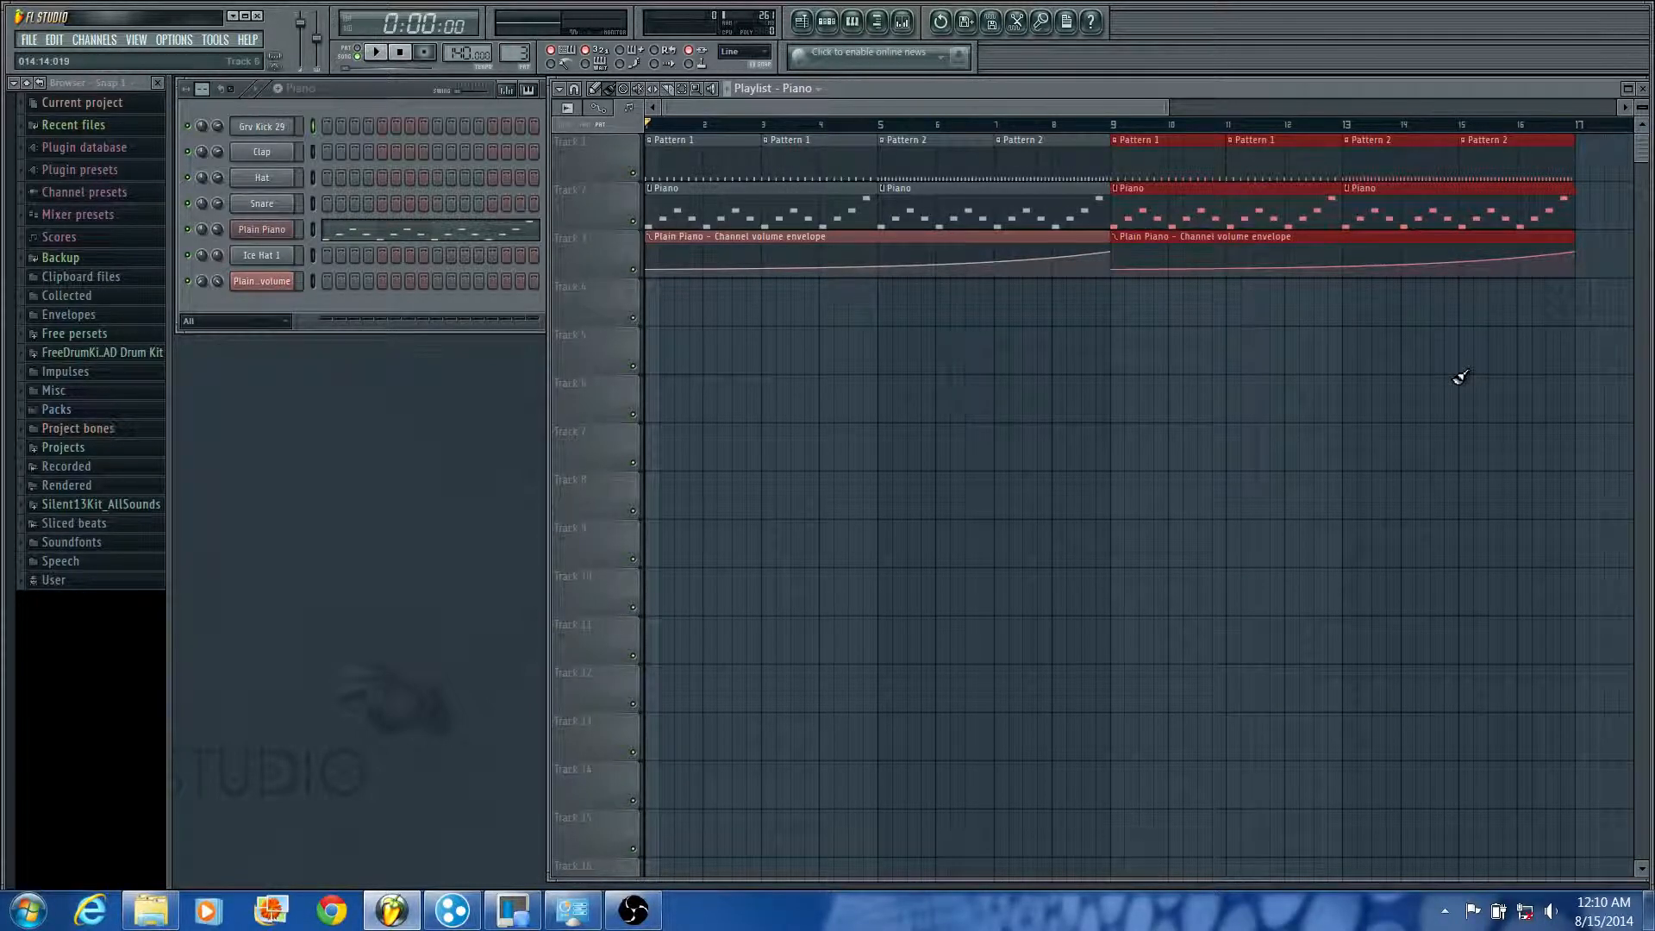
key(Delete)
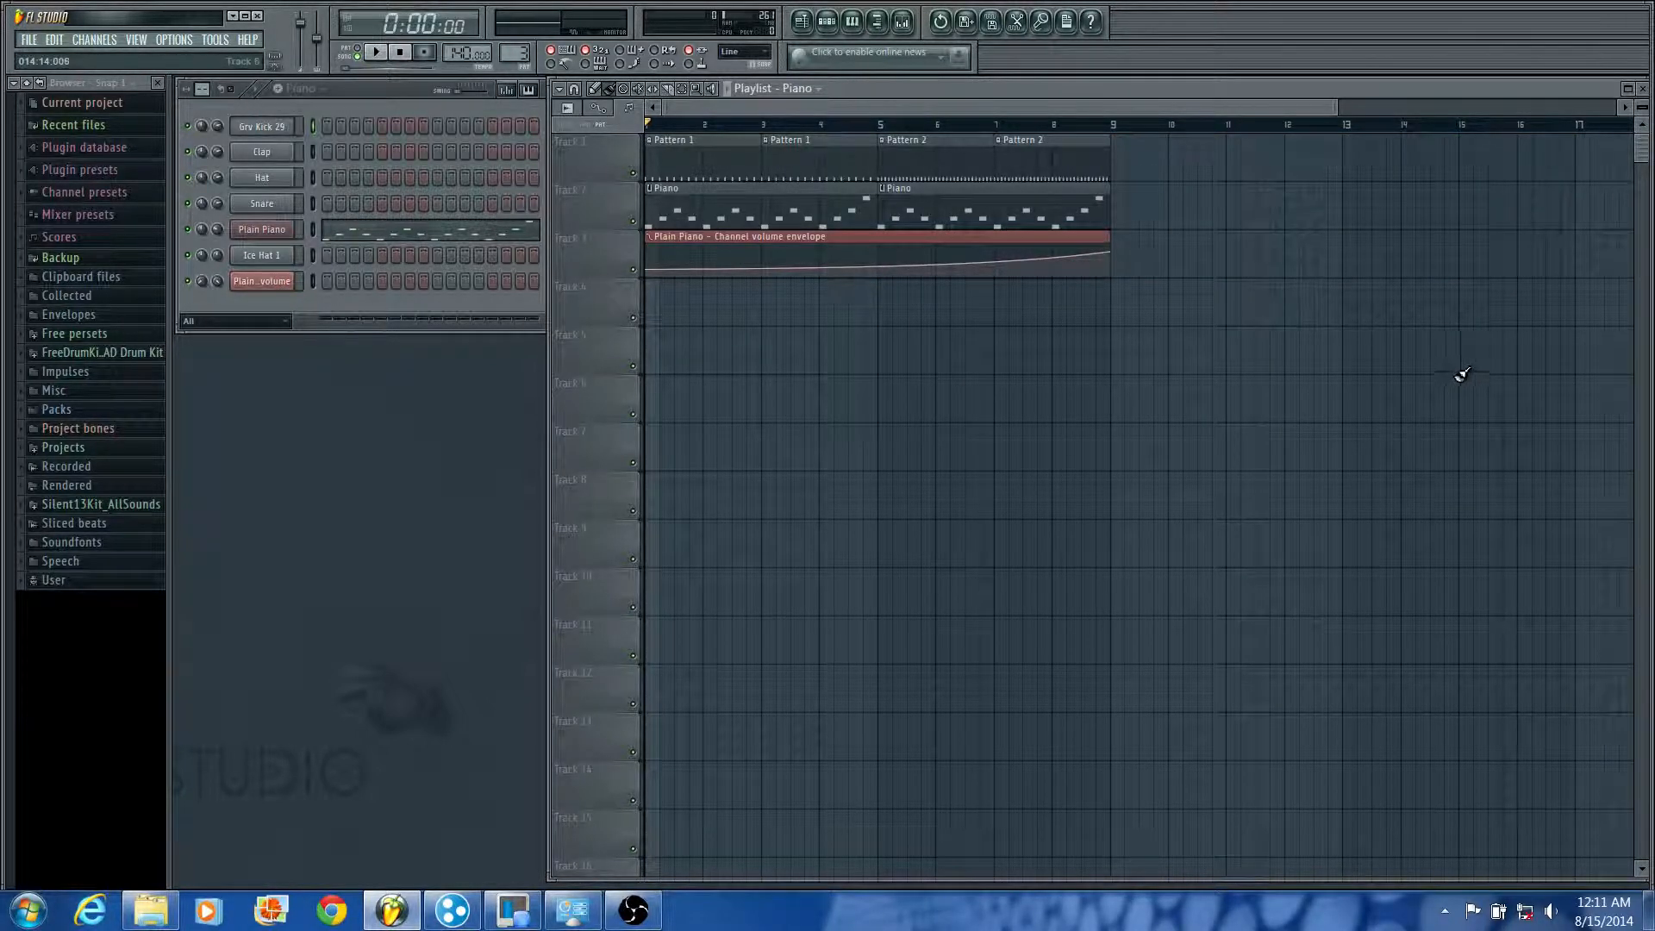